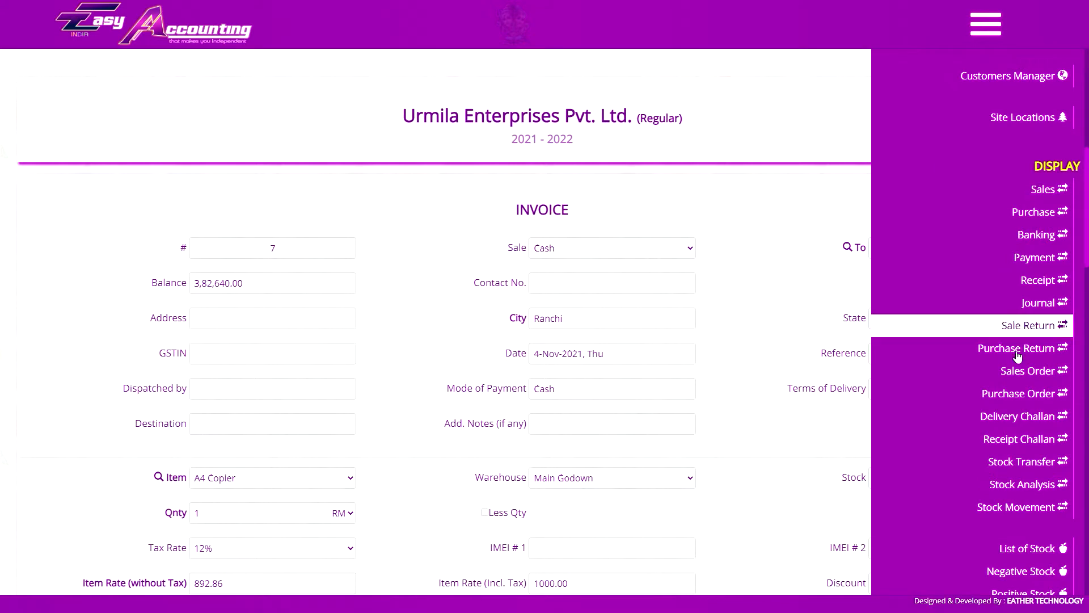
Close the navigation menu and review the blank sales invoice form down to its payment section
scroll(1020, 417, up, 8)
click(987, 25)
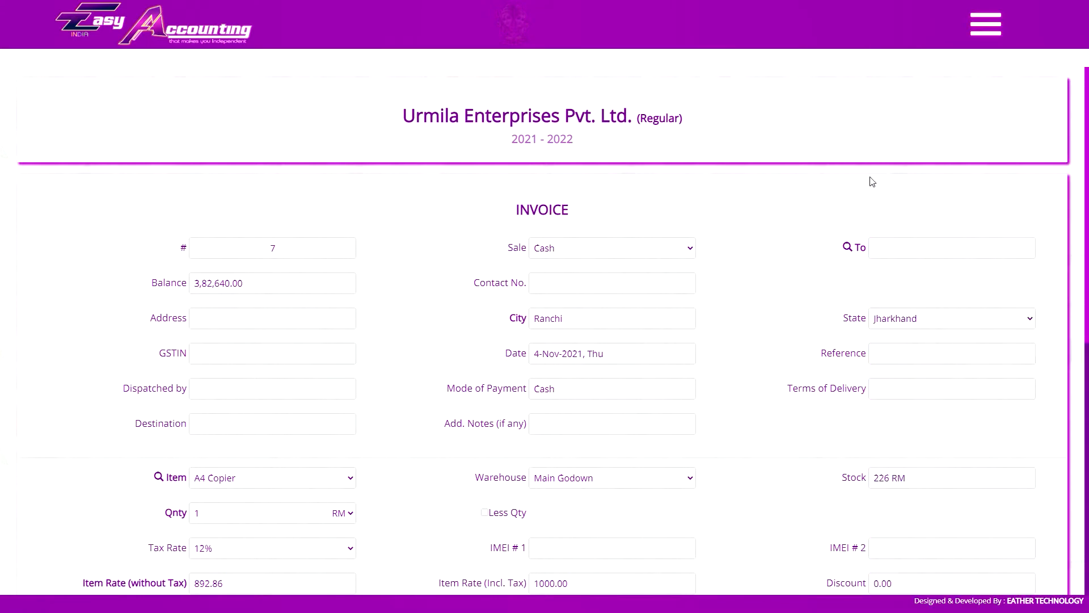
scroll(567, 233, down, 5)
scroll(607, 308, down, 2)
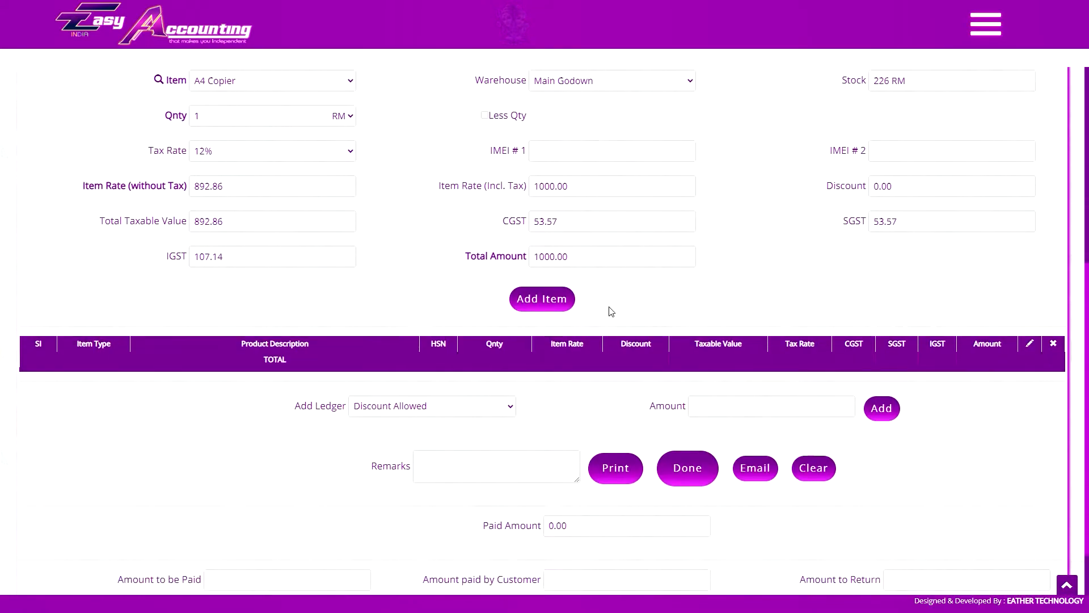
Open the form for creating a purchase
scroll(607, 321, up, 7)
click(986, 25)
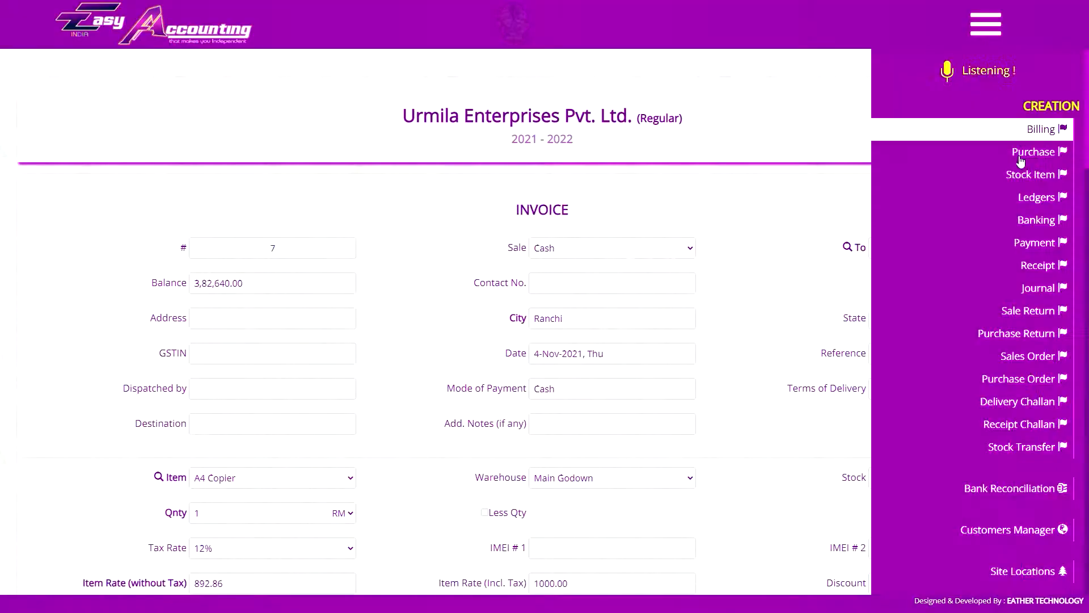
click(1021, 159)
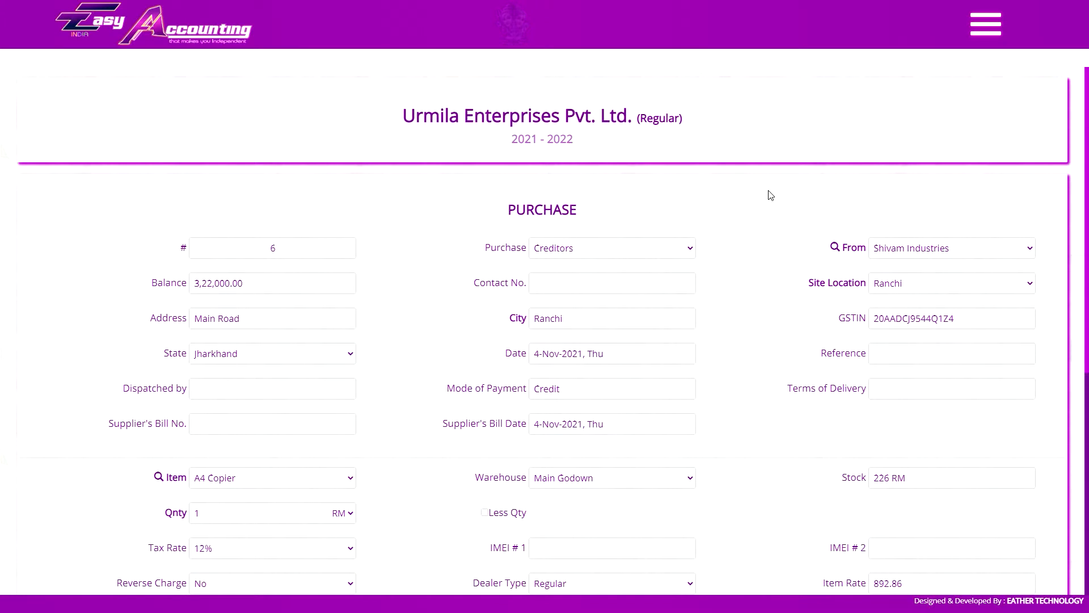
Return to the sales invoice form with the "create sale" command
click(580, 186)
double_click(297, 250)
click(330, 263)
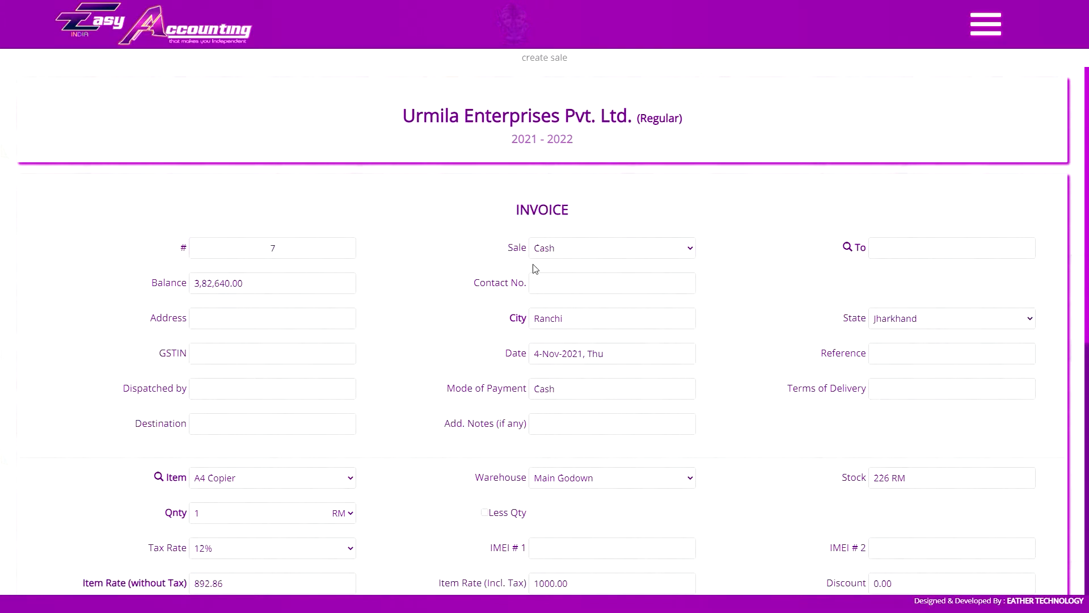
Set the invoice's sale type to Bank and view the bank accounts available, keeping Icici Bank Current A/c
click(553, 255)
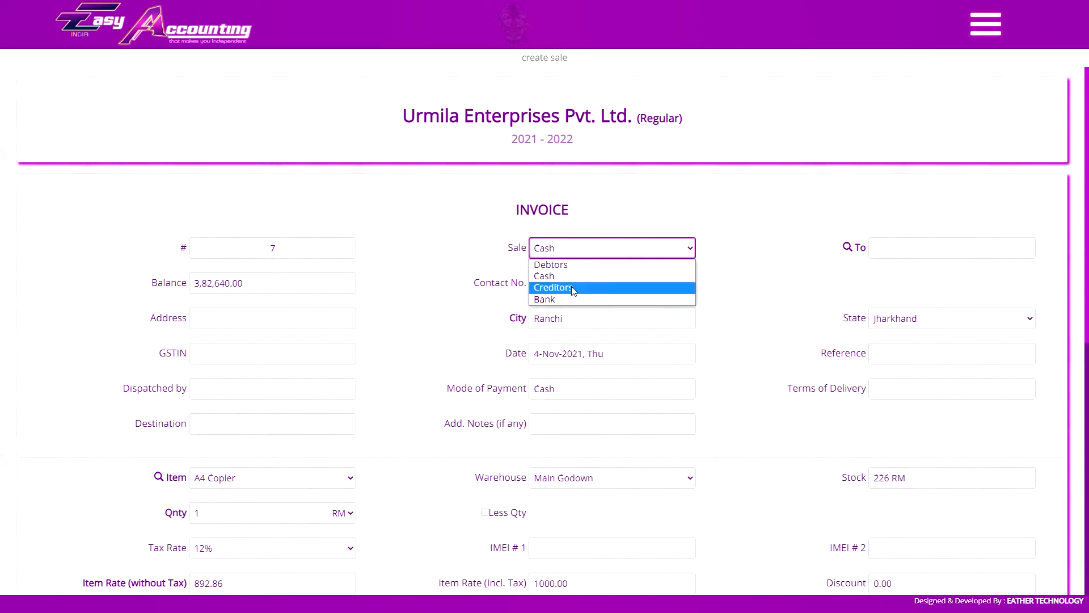
click(570, 275)
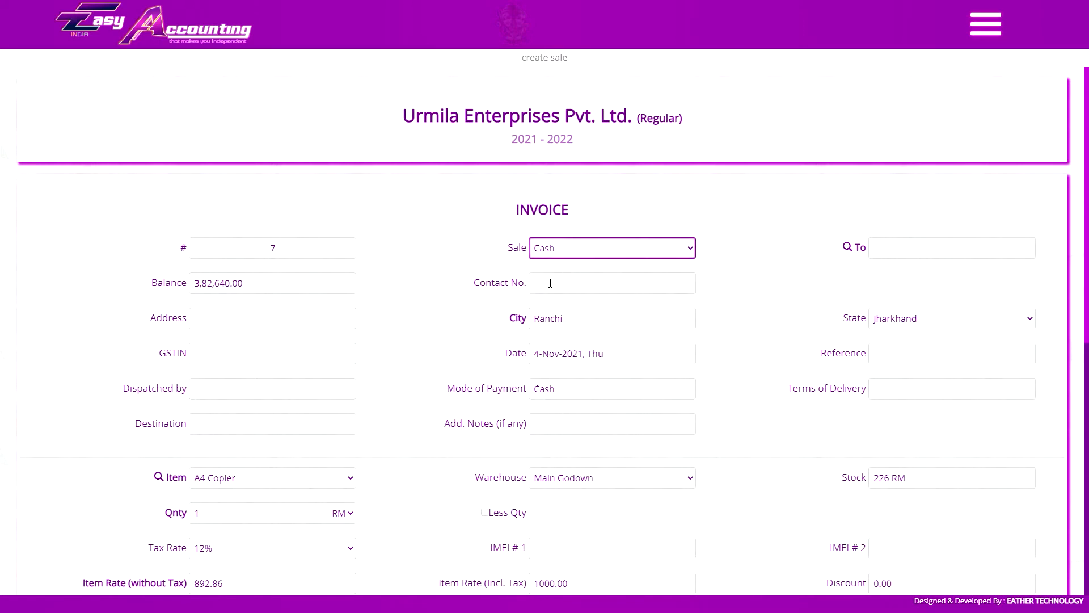
click(566, 247)
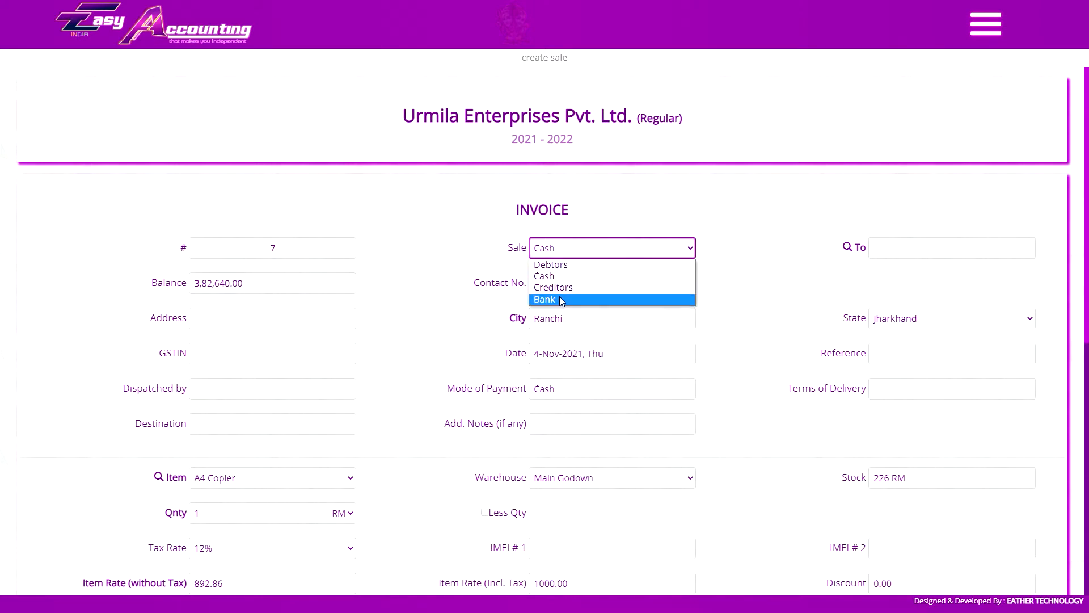
click(569, 298)
scroll(568, 272, down, 3)
click(447, 307)
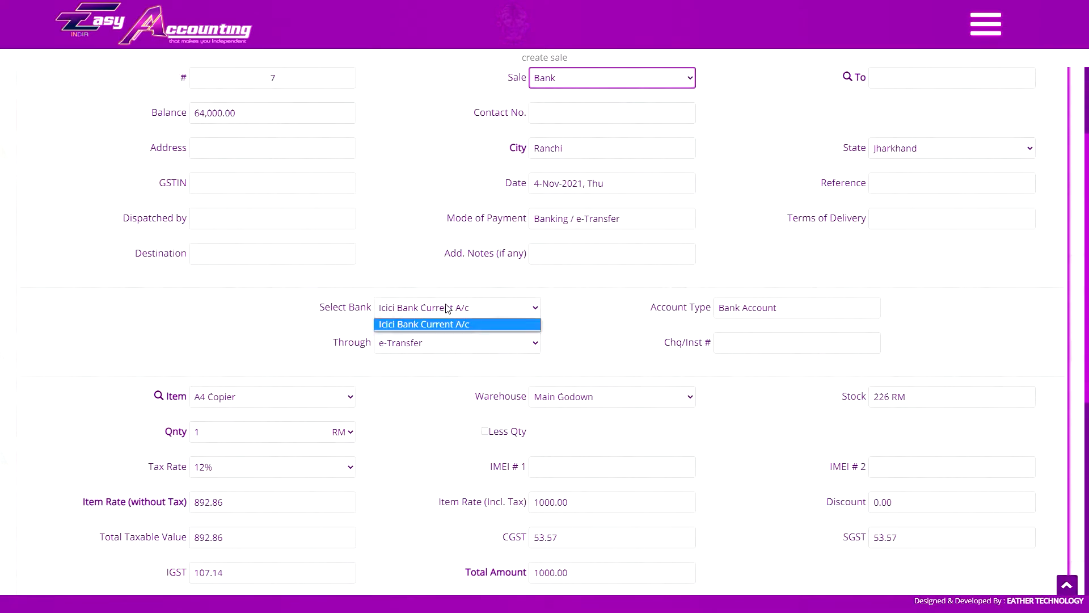
click(416, 306)
Set the invoice's sale type to Cash and go through the To, Contact No. and GSTIN fields without filling them
scroll(416, 307, up, 3)
click(561, 248)
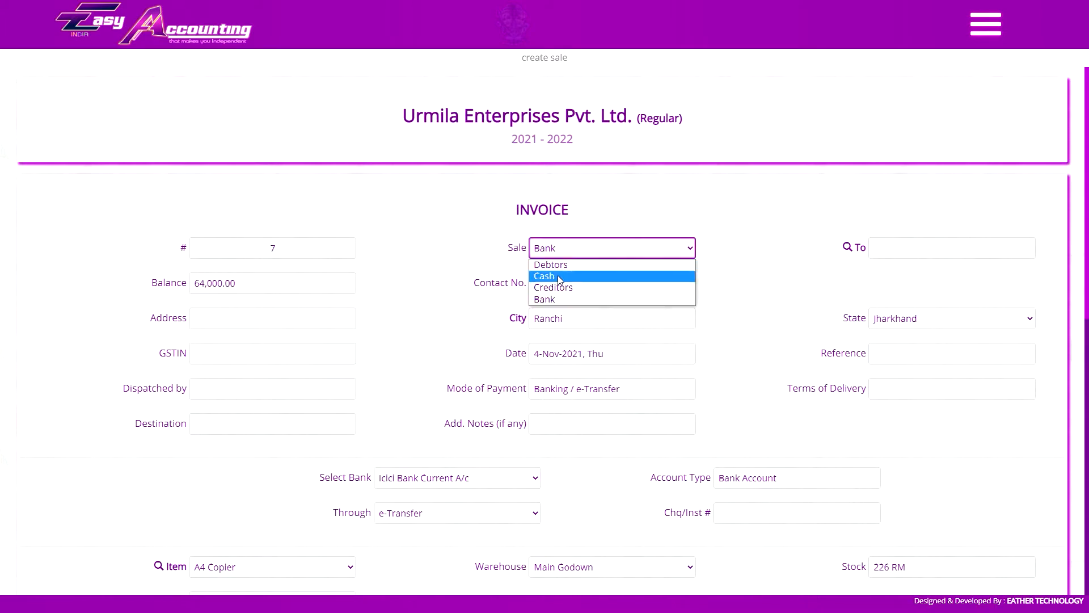
click(558, 277)
click(874, 249)
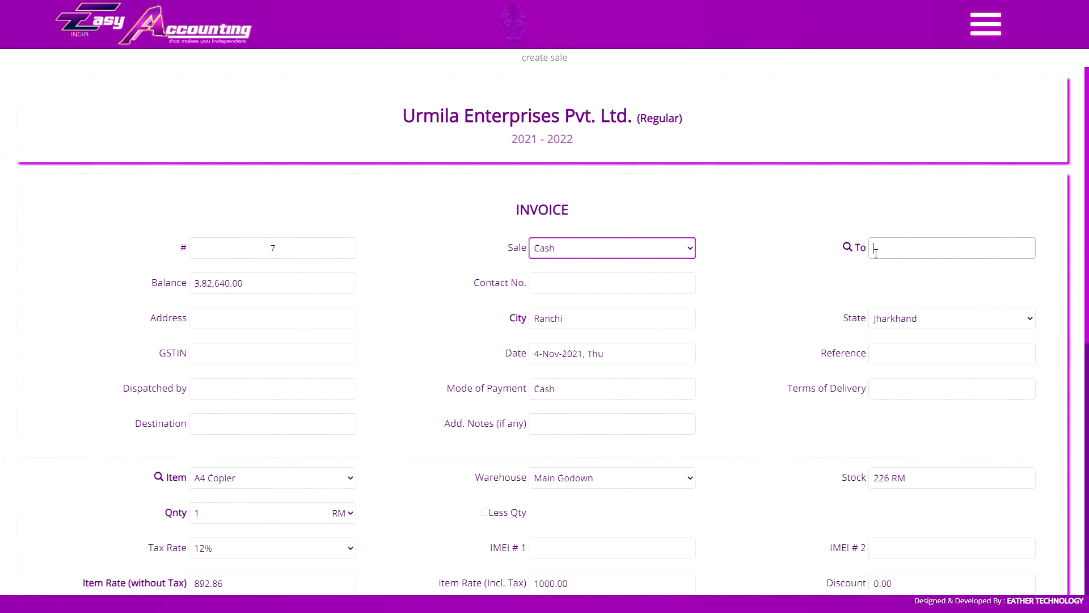
click(610, 284)
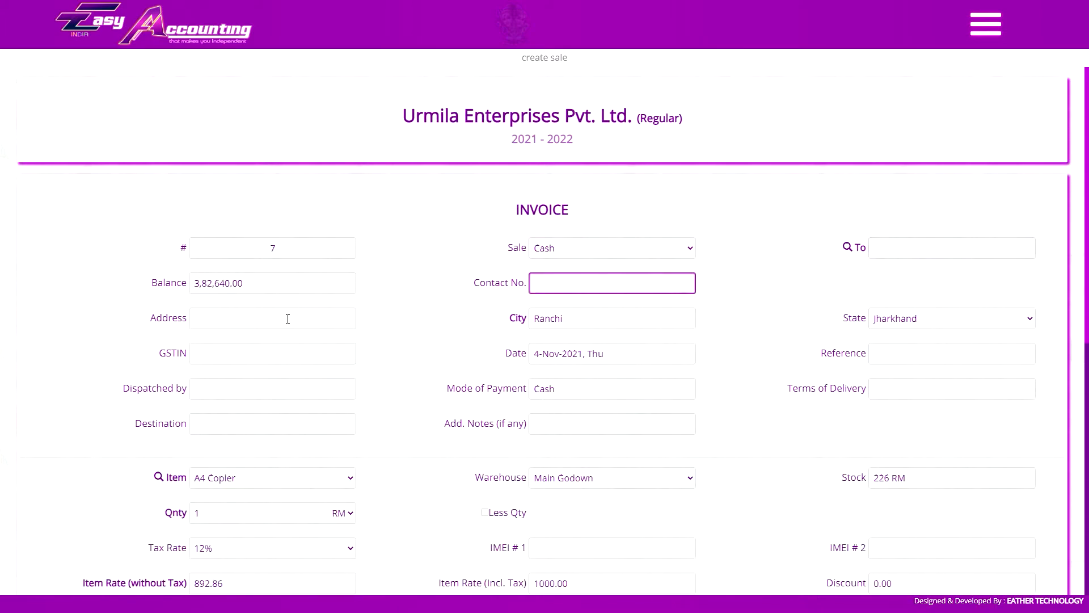
click(249, 348)
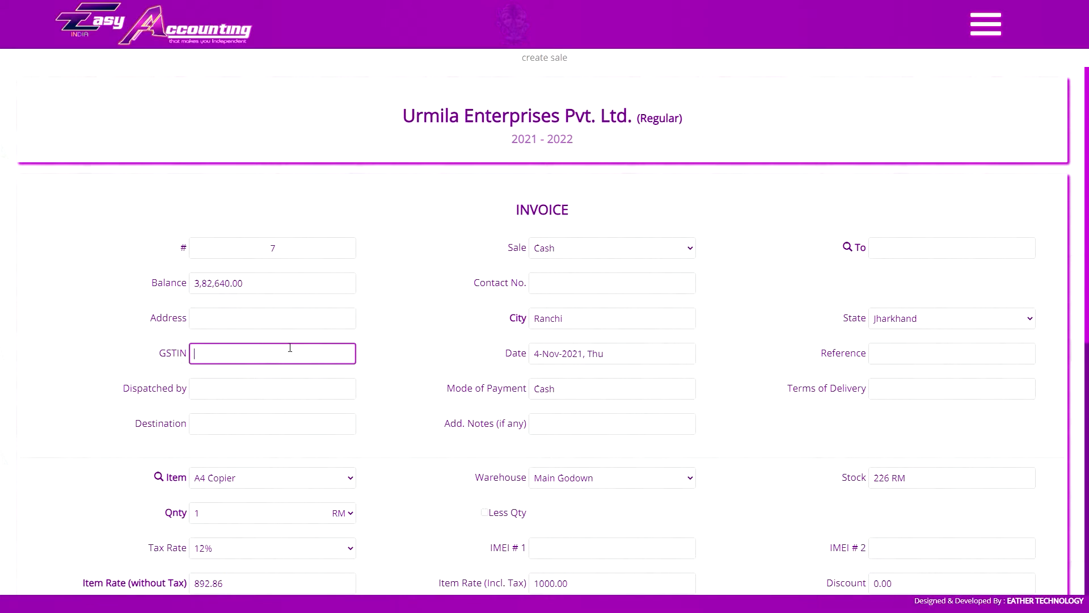
Set the sale type to Bank with Icici Bank Current A/c as the bank and e-Transfer as the payment channel
click(611, 248)
click(556, 299)
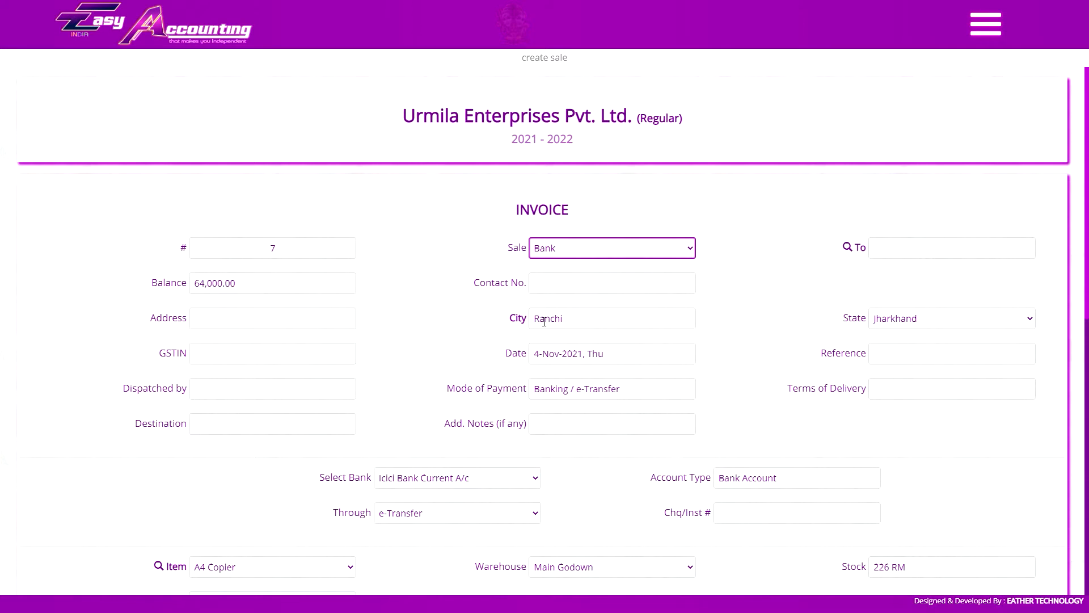
click(447, 479)
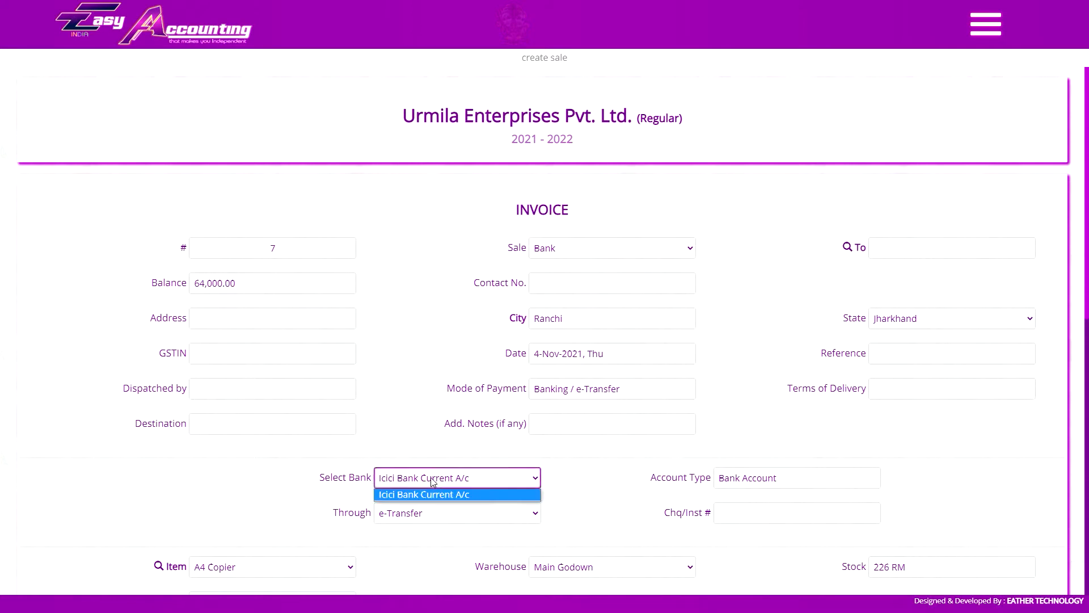
click(447, 495)
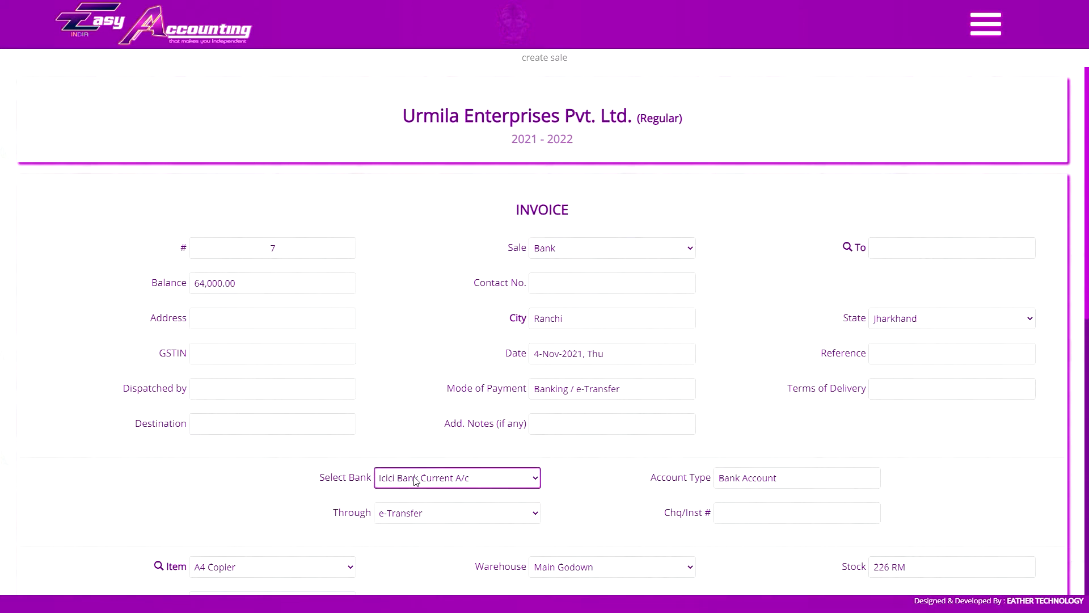
click(403, 514)
click(417, 514)
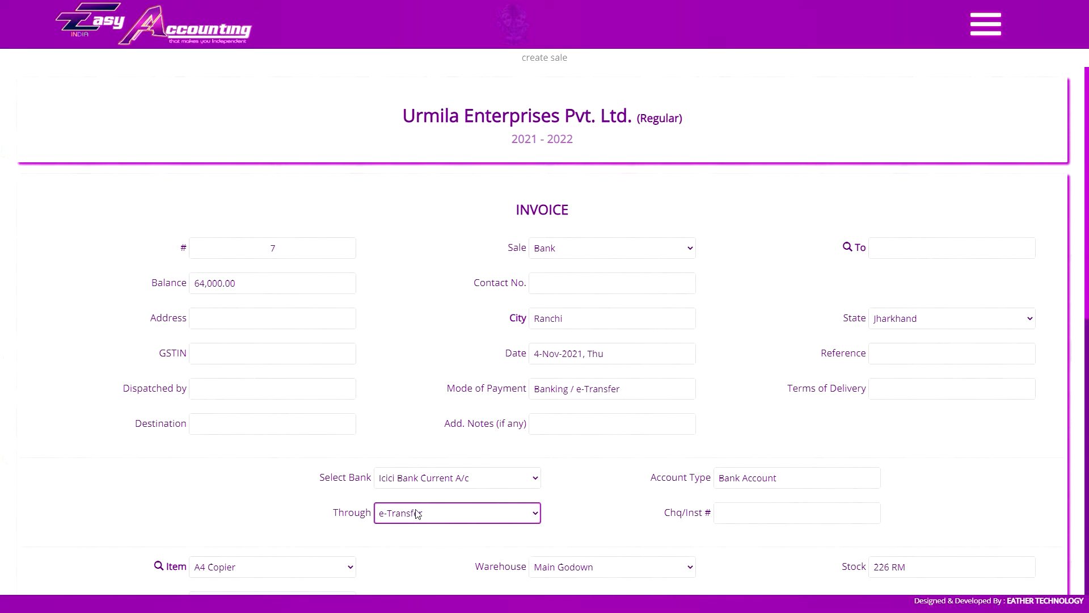
click(740, 511)
Set the invoice's sale type to Debtors and view the selectable customers, keeping Natraj Industries as the recipient
click(611, 249)
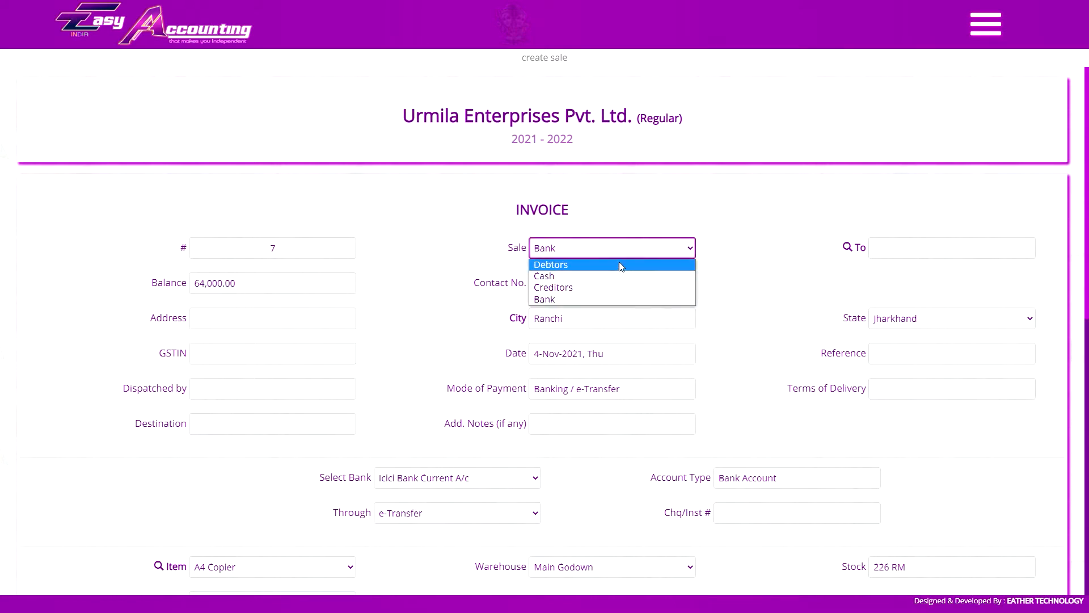
click(613, 264)
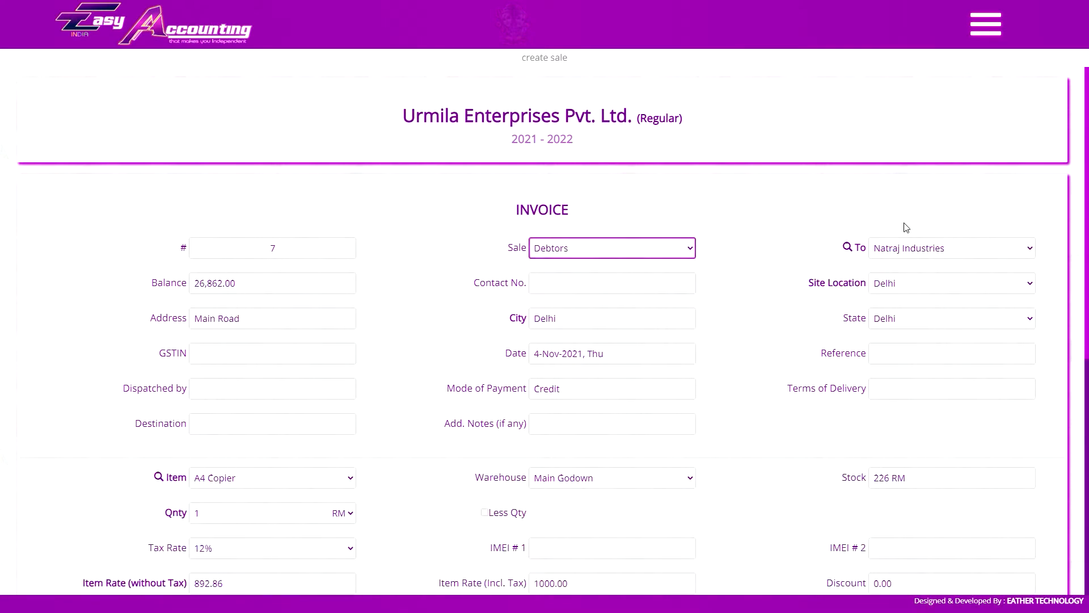
click(908, 248)
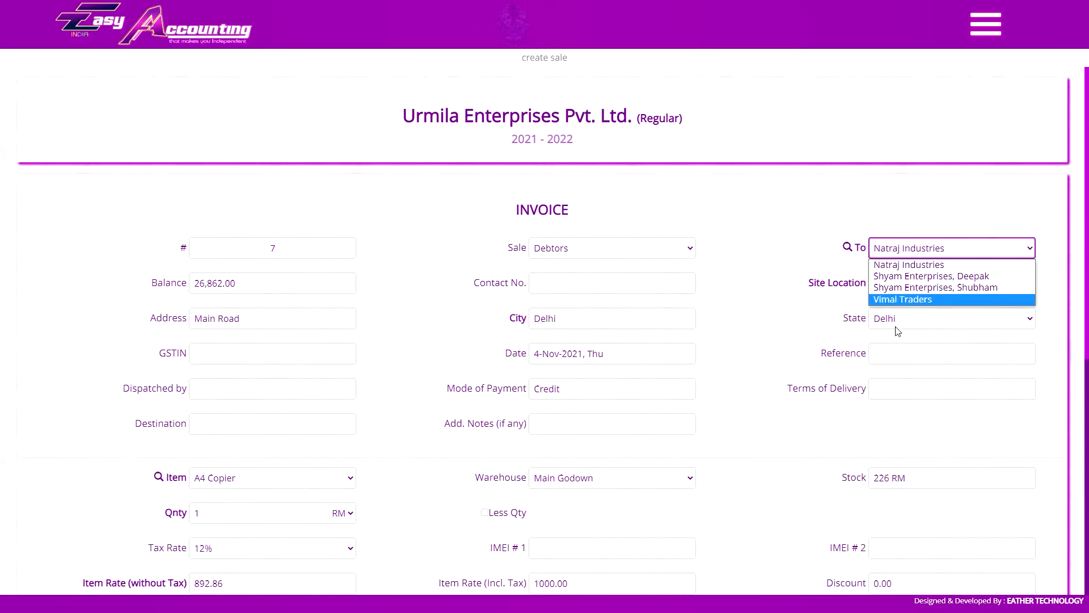
click(907, 266)
click(904, 286)
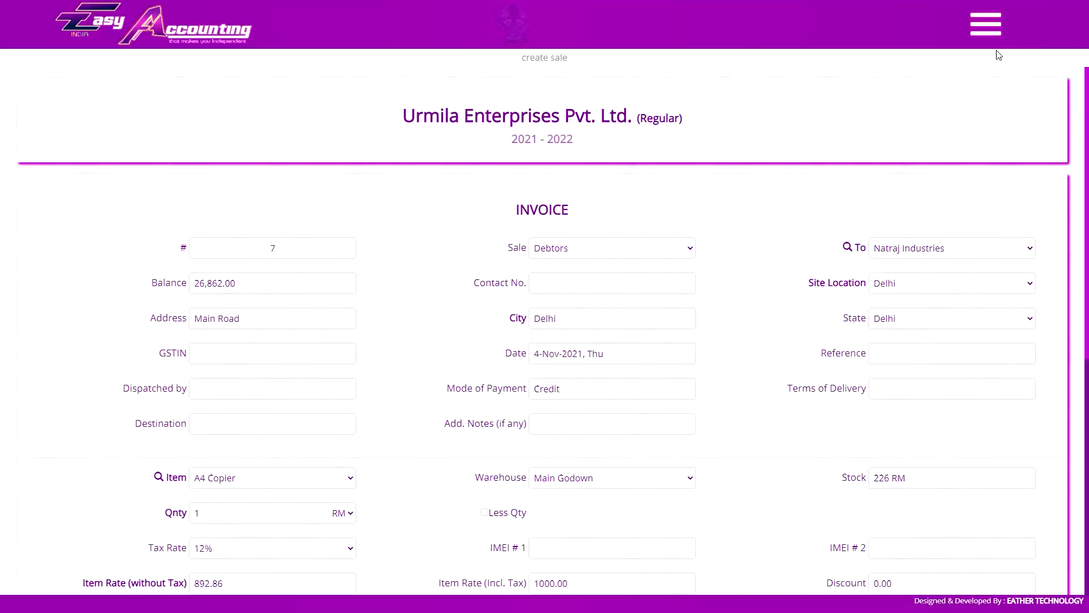
Open the customer ledger search and look up ledgers by Ledger Alias with "a", "vi" and "na"
click(887, 251)
click(860, 251)
click(847, 248)
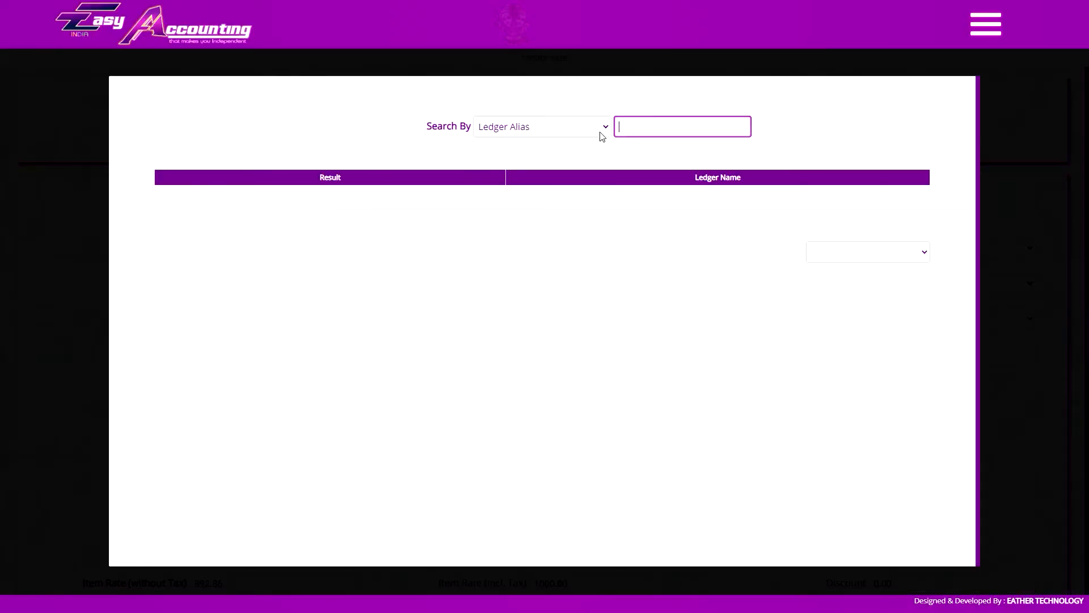
click(602, 134)
click(551, 129)
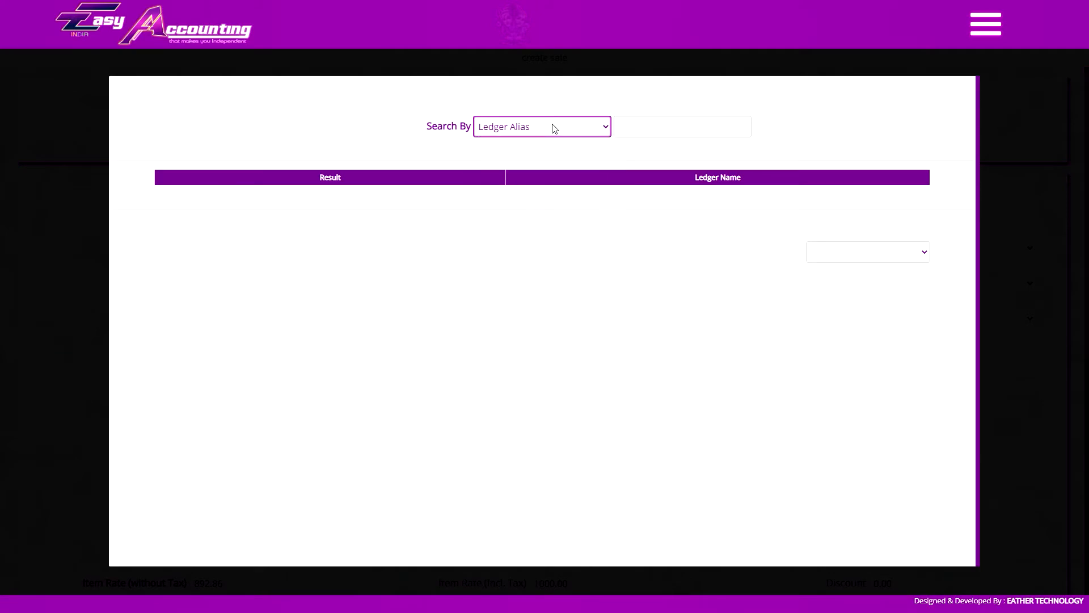
click(659, 126)
text(a)
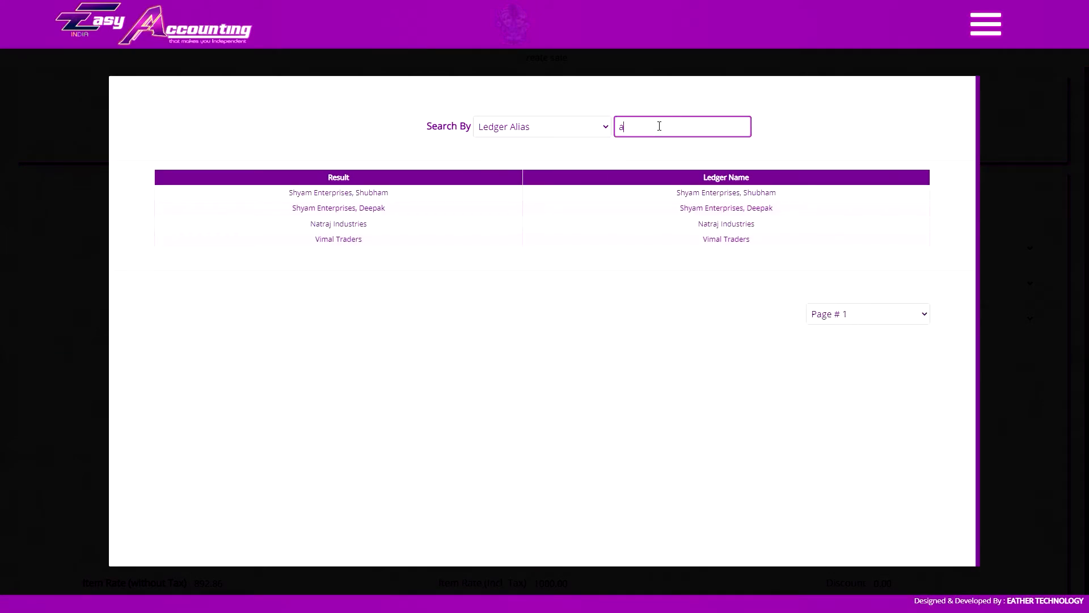
text(vi)
key(BackSpace)
key(BackSpace)
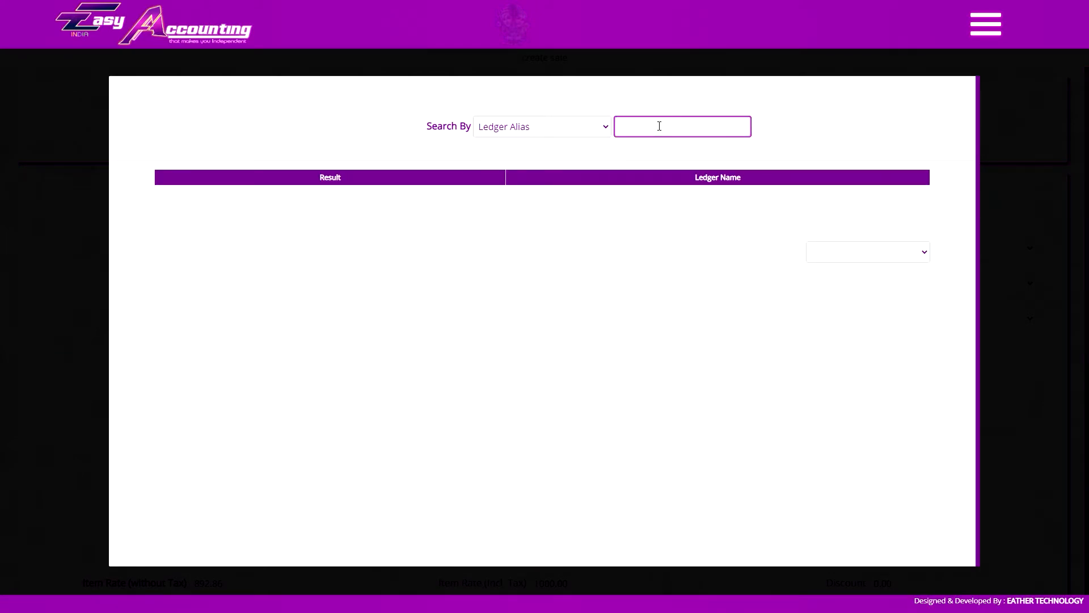
text(na)
key(ctrl+a)
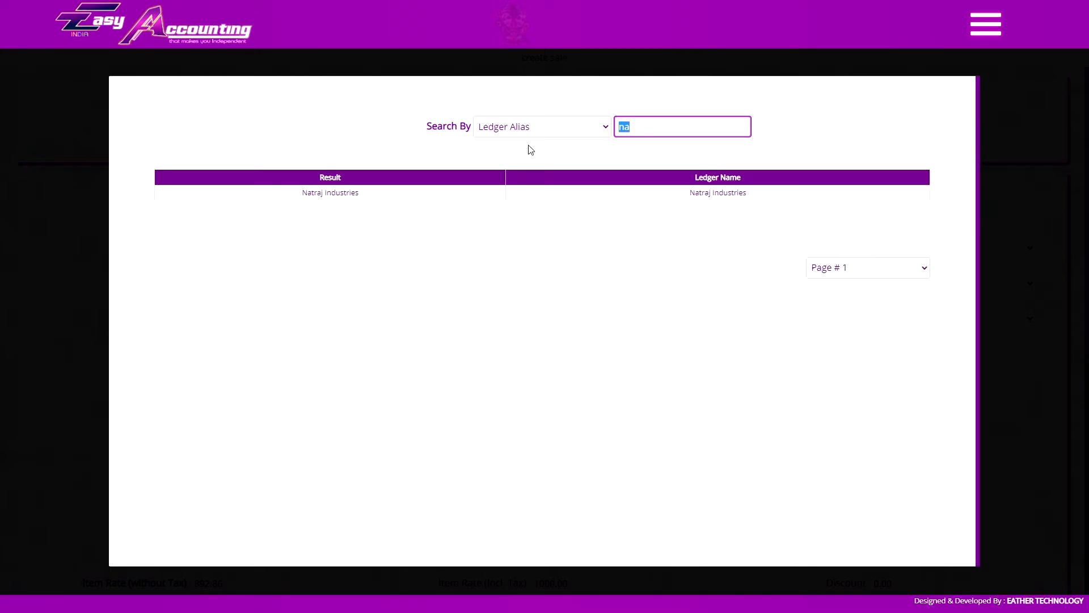
key(BackSpace)
Search the customer ledgers by State for "jh" and close the search window
click(500, 127)
click(513, 201)
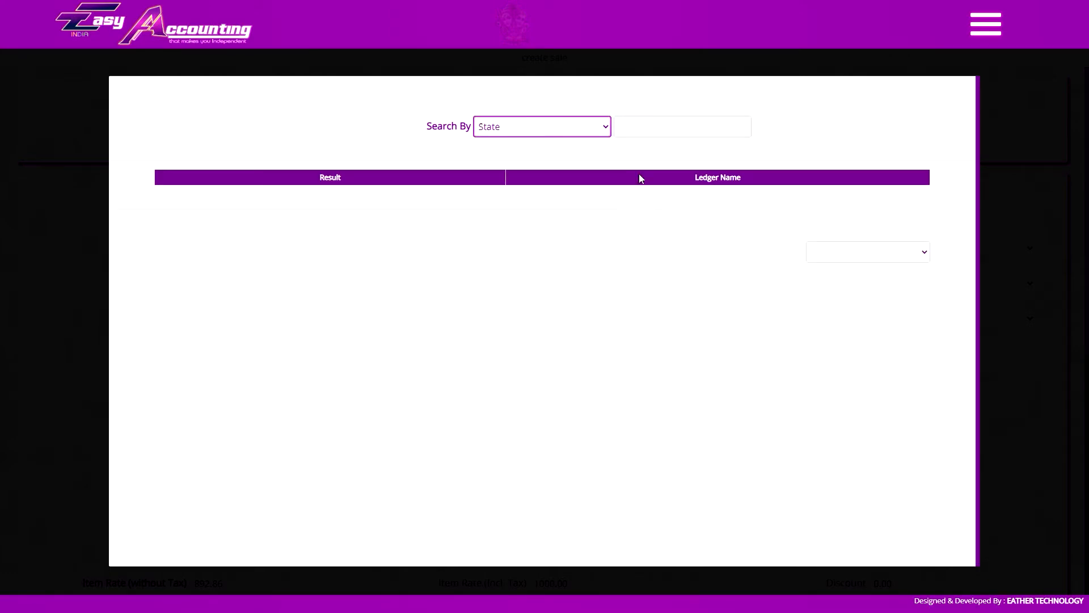
click(703, 121)
text(jh)
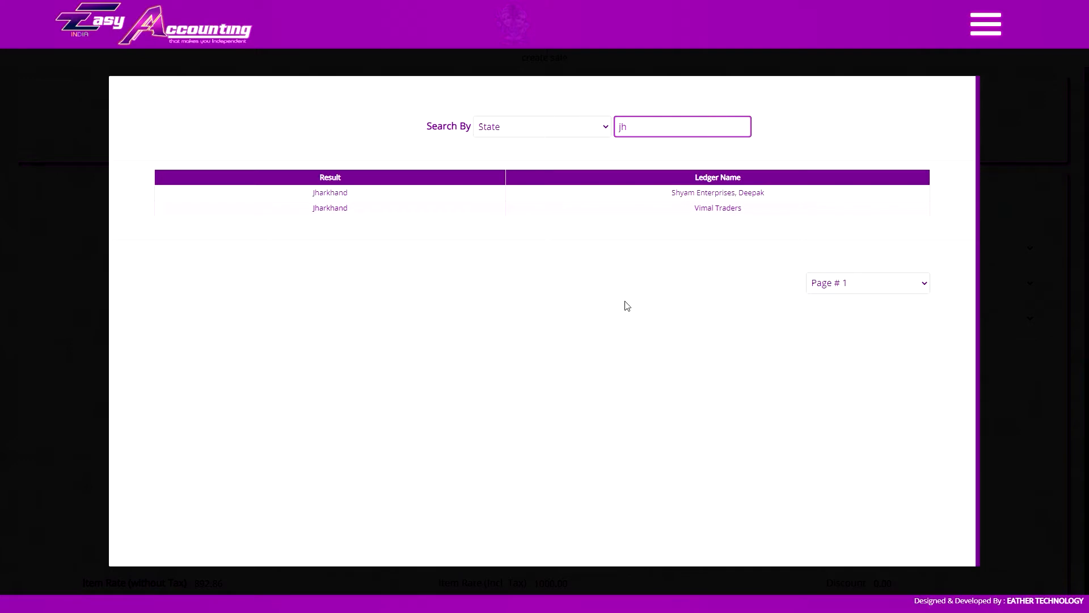
click(1060, 191)
Switch the invoice's sale type to Cash, followed by Bank, to compare their fields
click(618, 248)
click(573, 265)
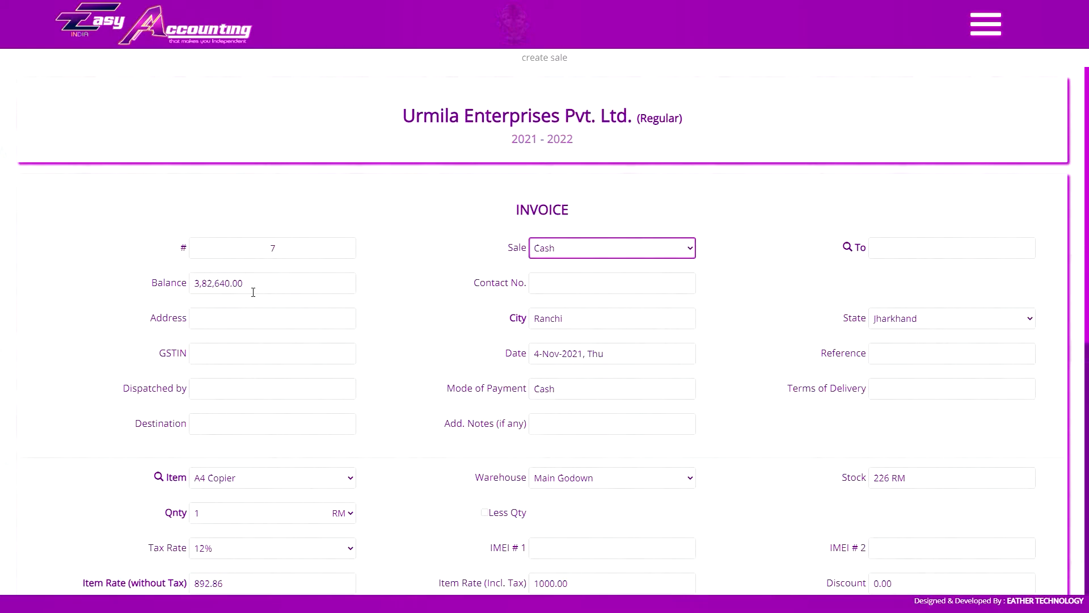
click(559, 248)
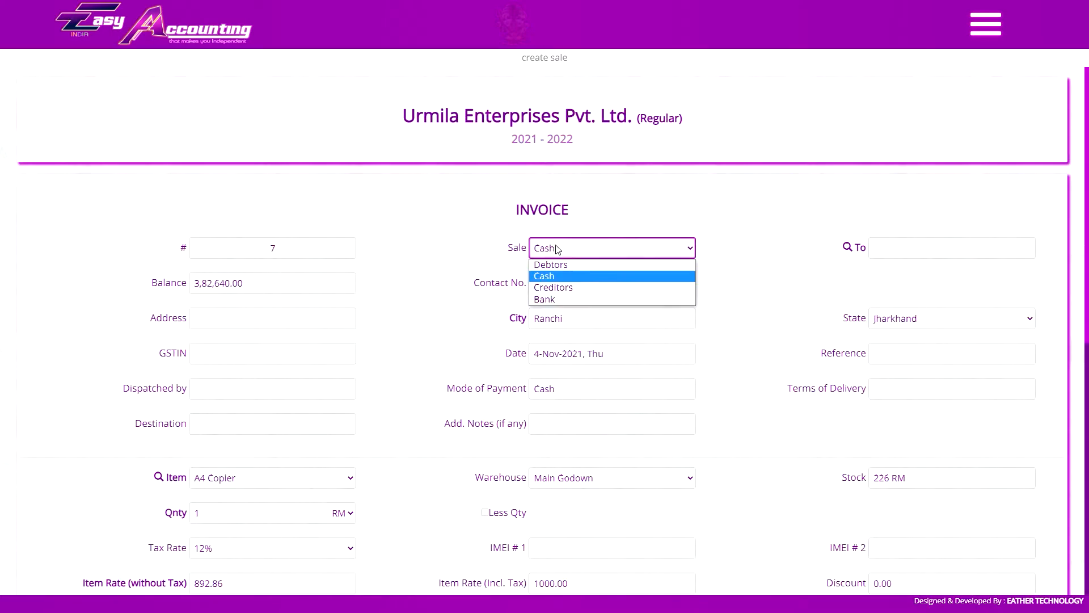
click(557, 300)
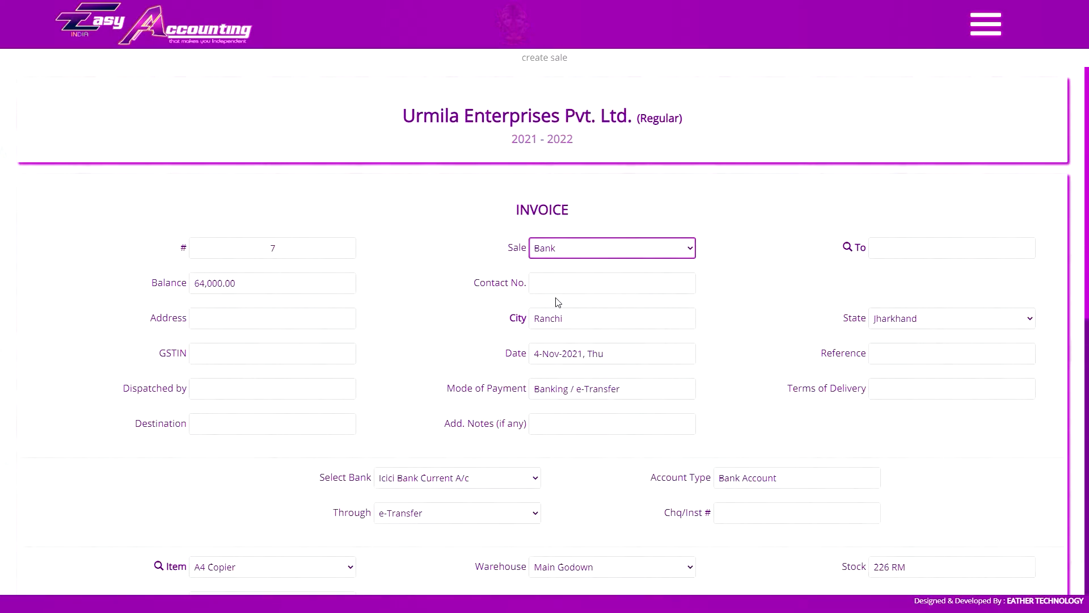
Set the invoice's sale type to Debtors and select Vimal Traders as the customer
click(614, 253)
click(615, 261)
click(895, 245)
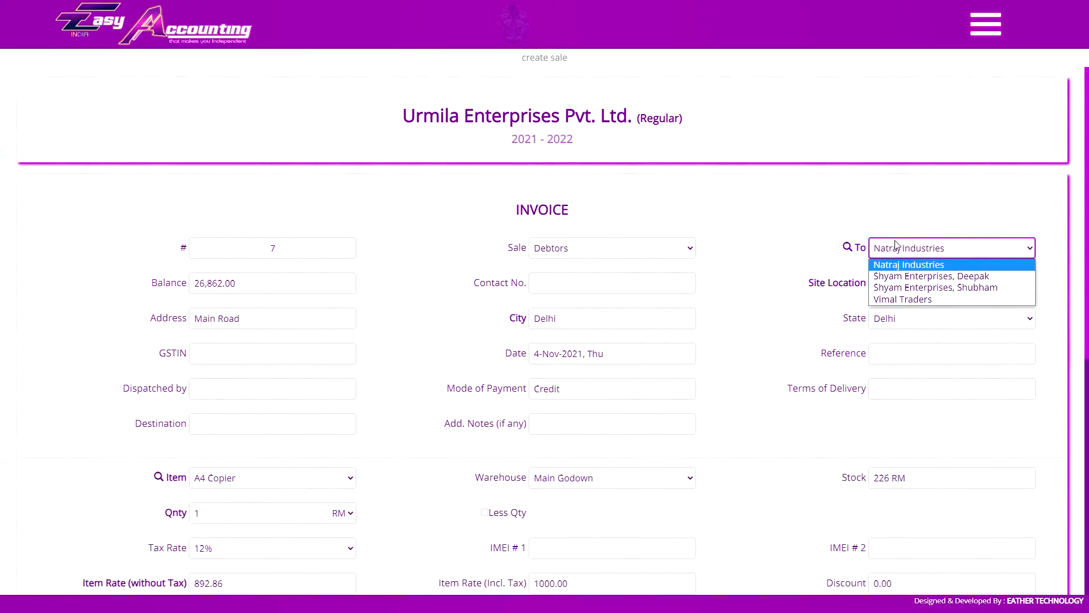
click(896, 245)
click(896, 246)
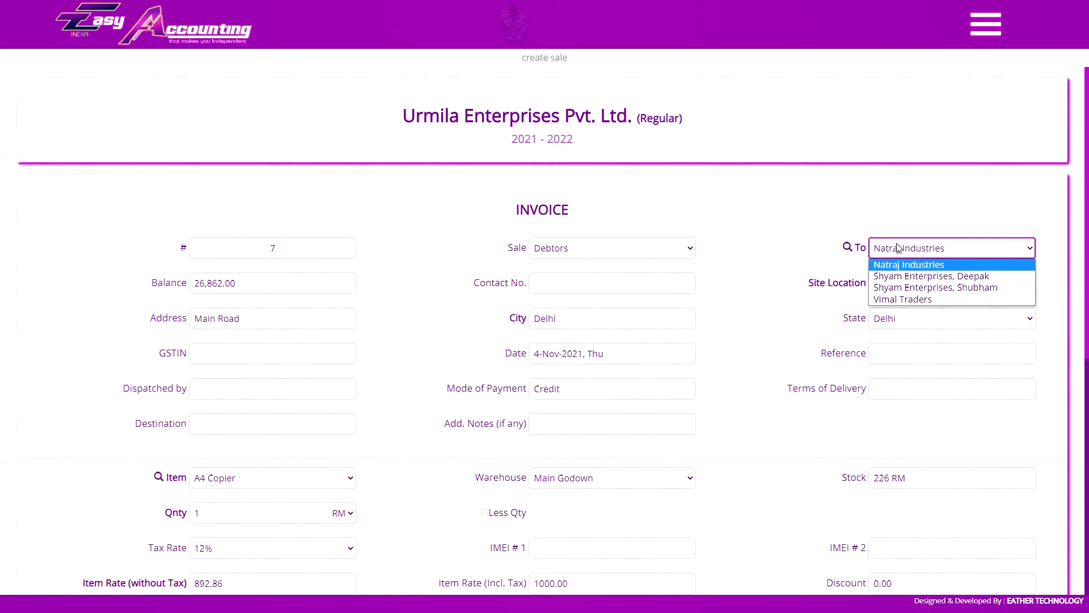
click(896, 299)
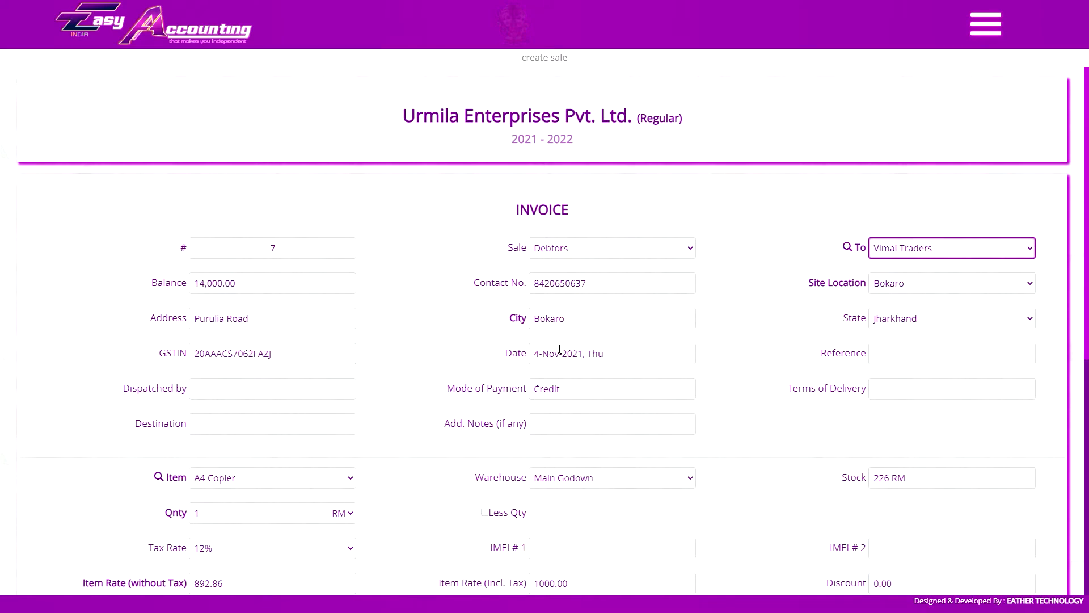
Look through the invoice header fields from Date to Add. Notes, and the Distance in KM field on the invoice with driver and vehicle details
click(558, 349)
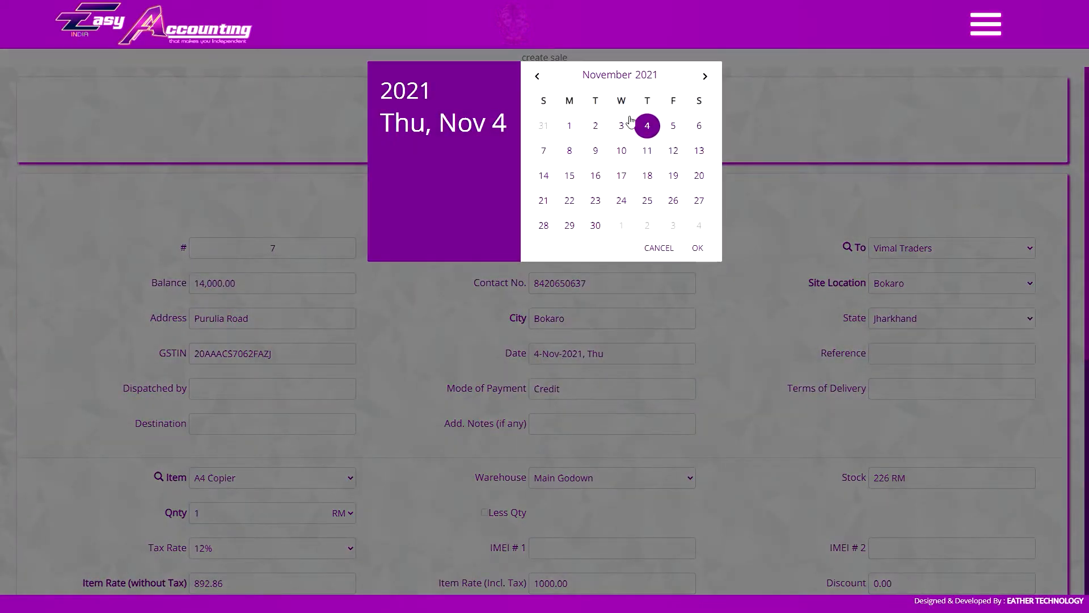
click(734, 318)
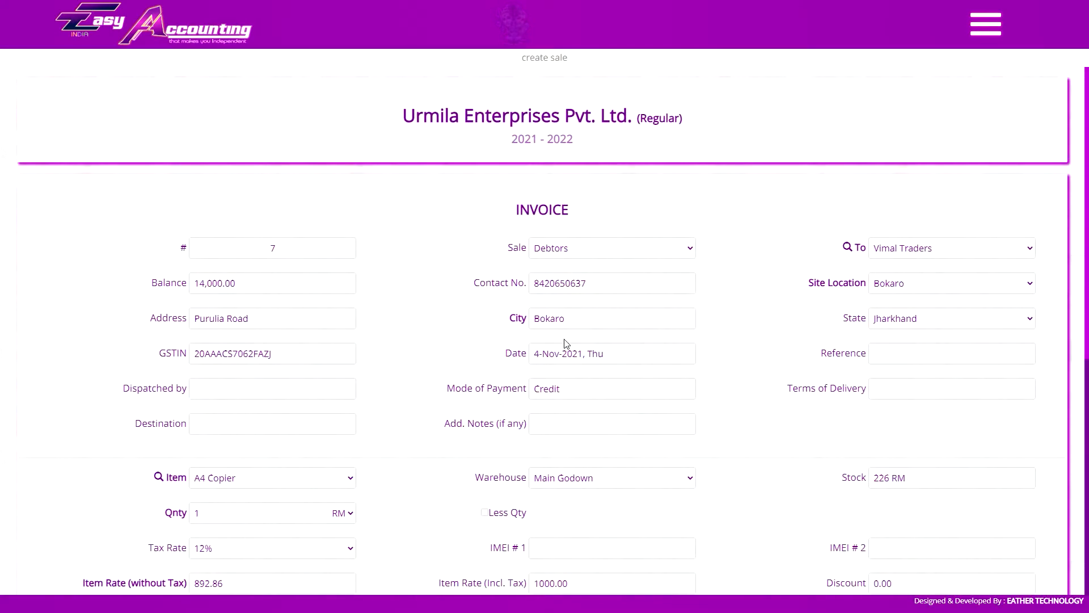
click(900, 351)
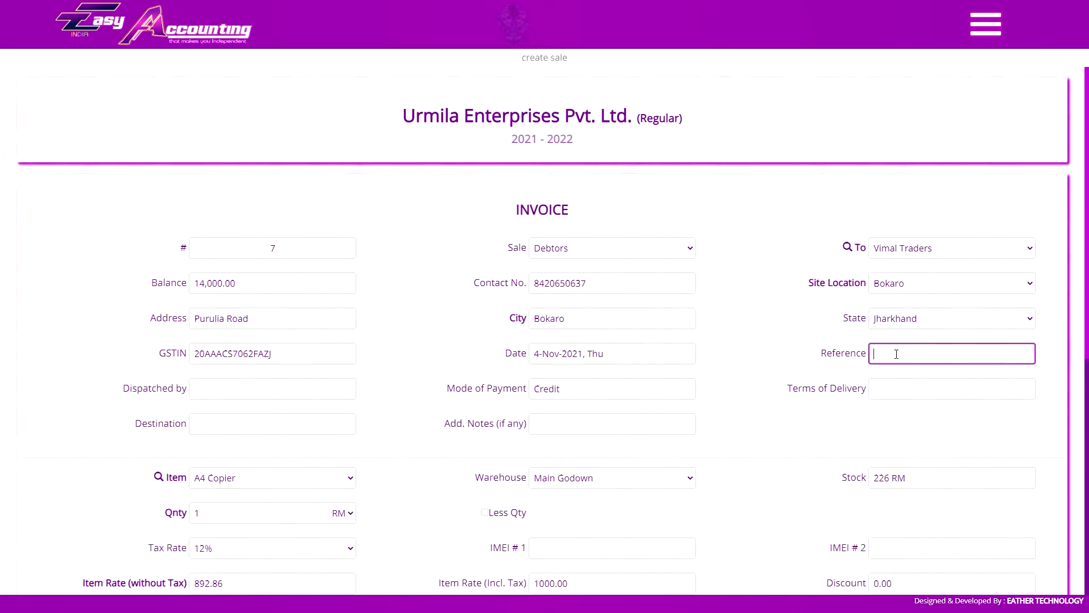
click(281, 393)
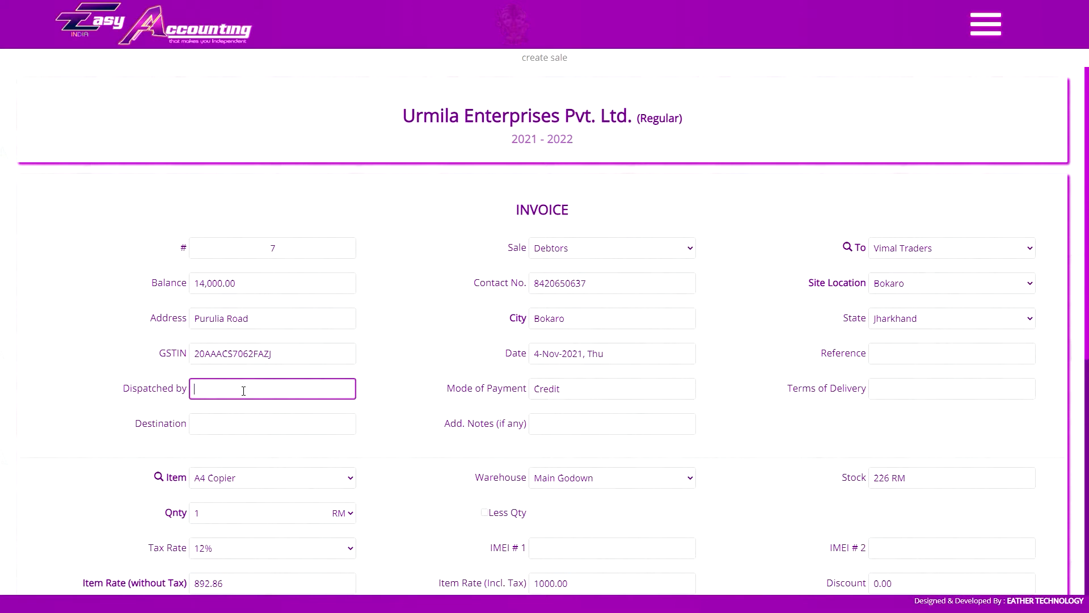
double_click(540, 389)
click(606, 385)
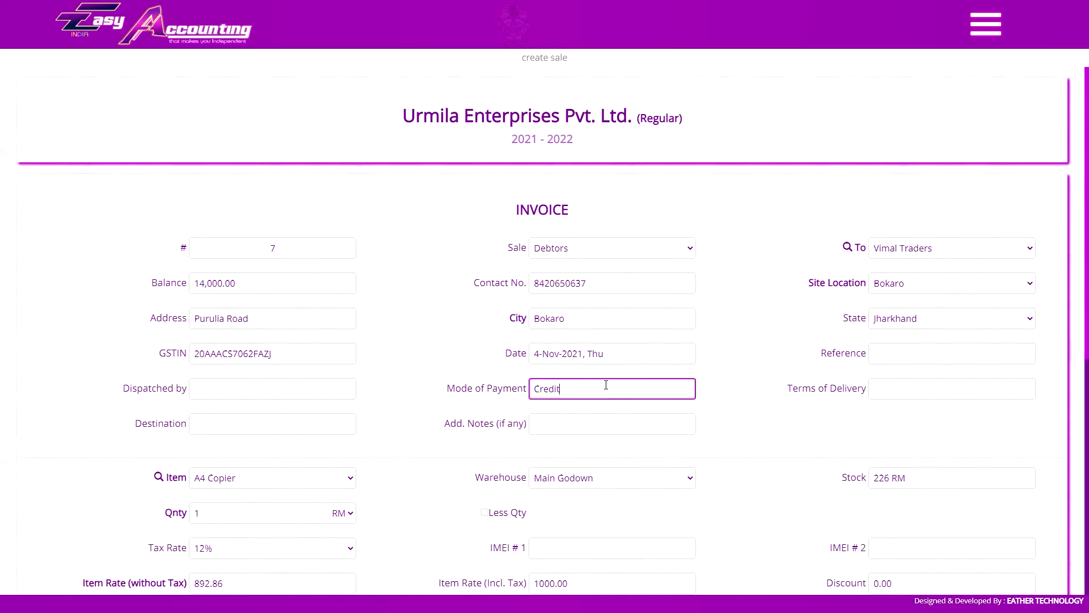
click(892, 397)
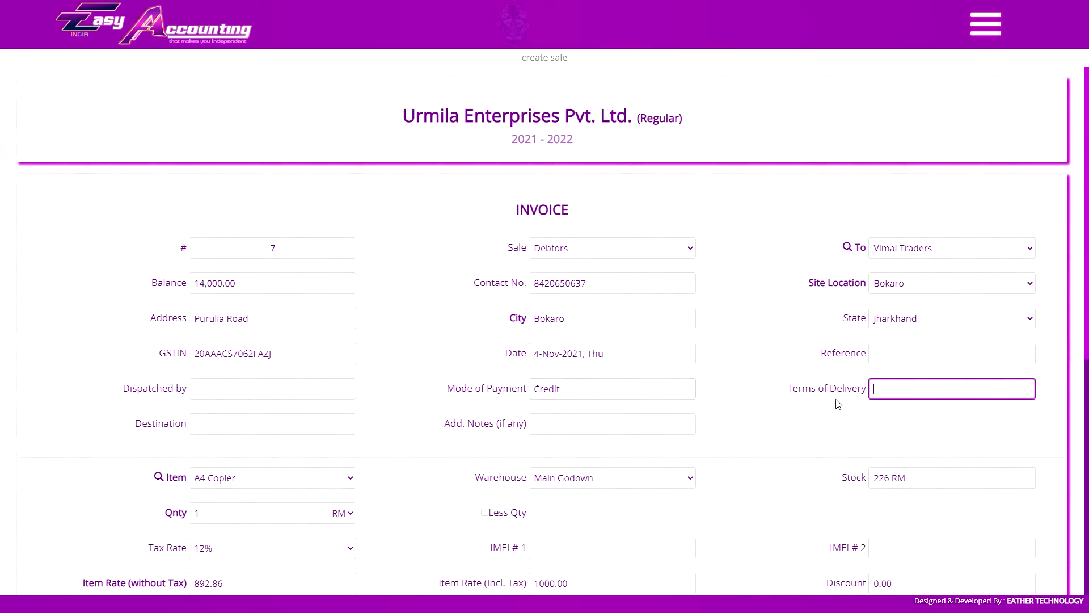
click(121, 426)
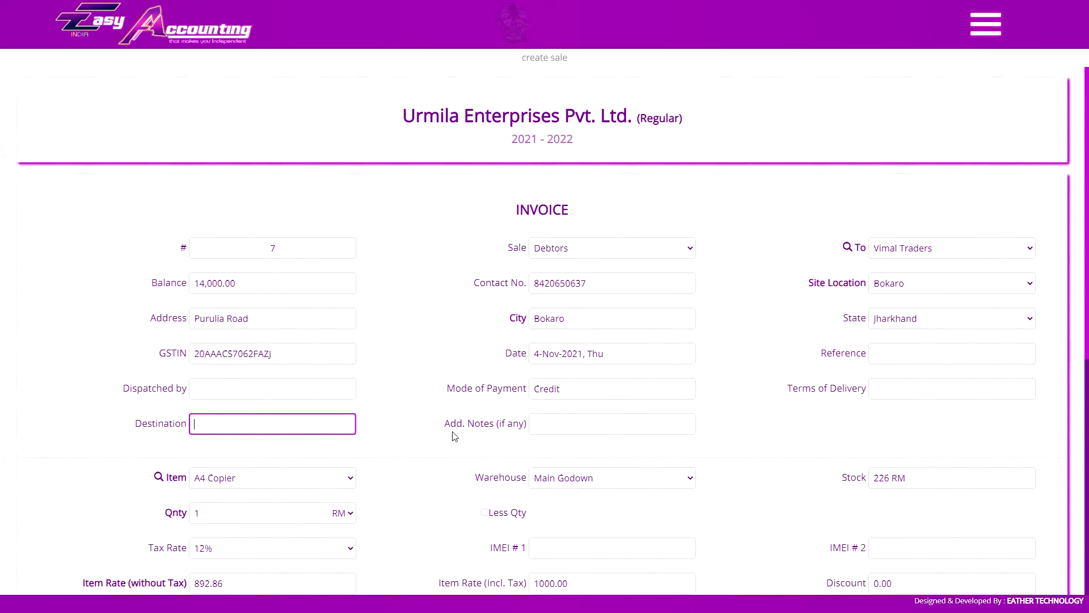
click(530, 429)
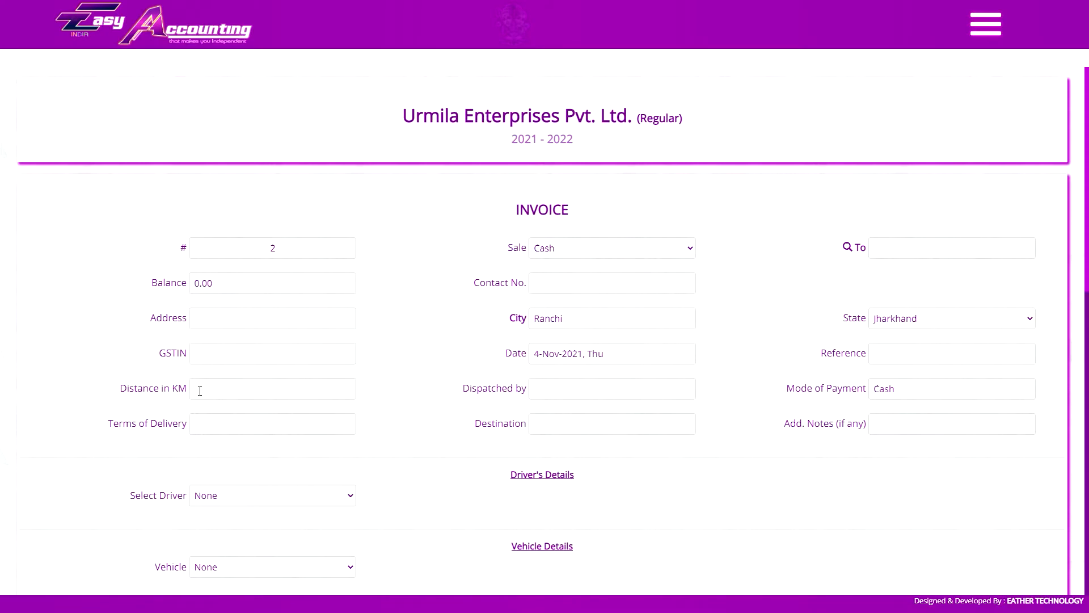
click(196, 394)
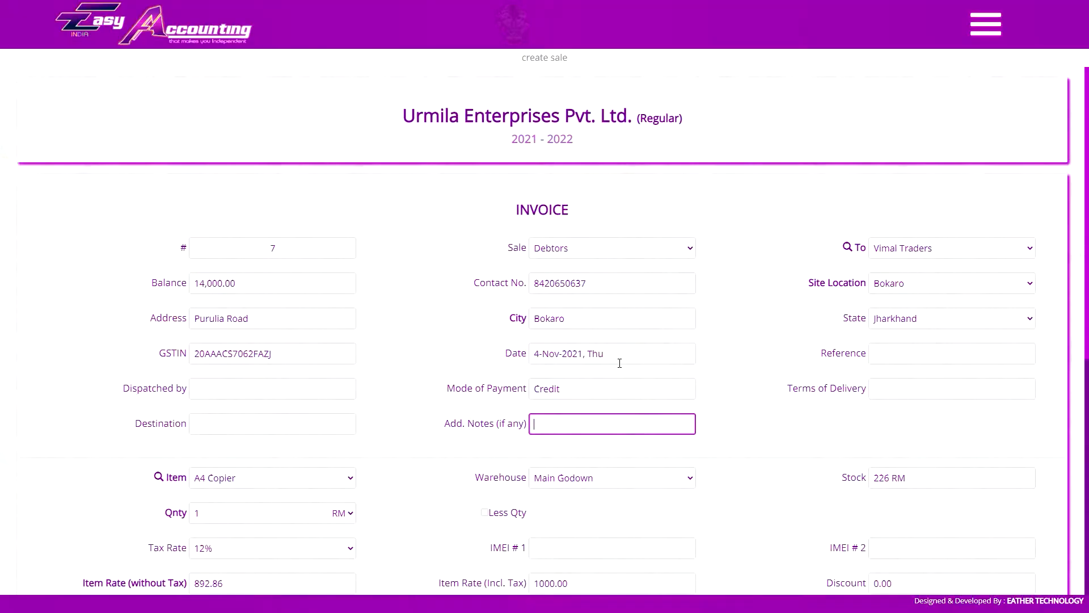
Change the invoice's sale type to Cash and enter the customer's name, address and city
click(596, 248)
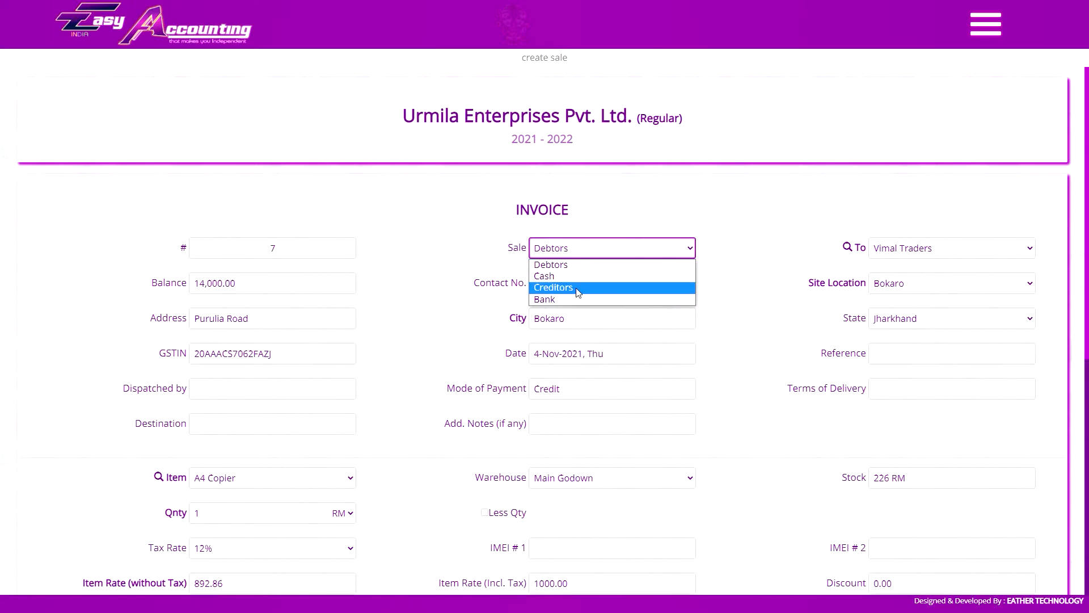
click(925, 248)
click(926, 250)
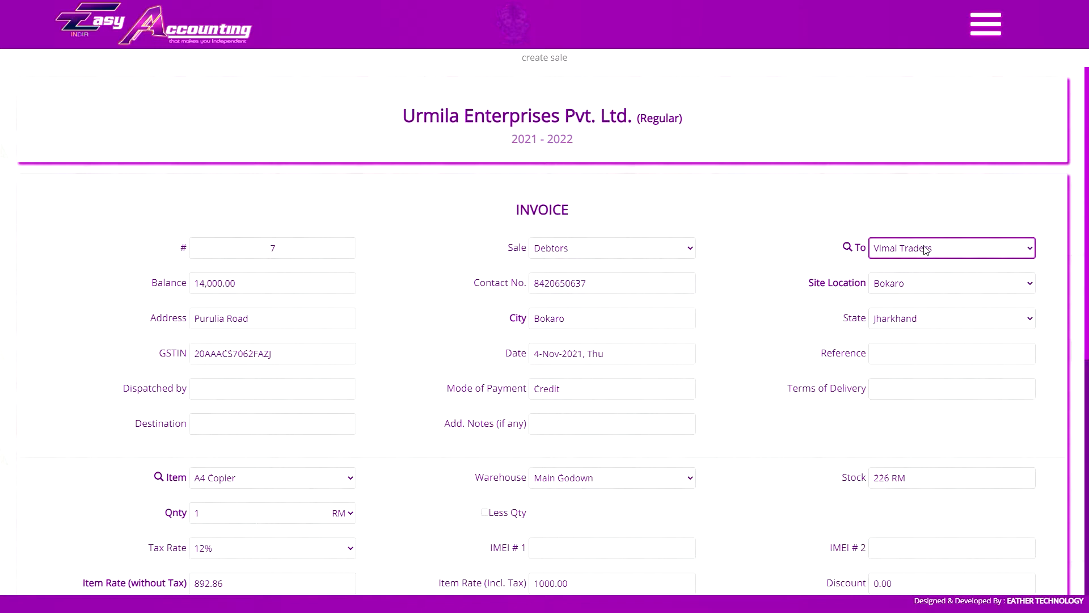
click(829, 247)
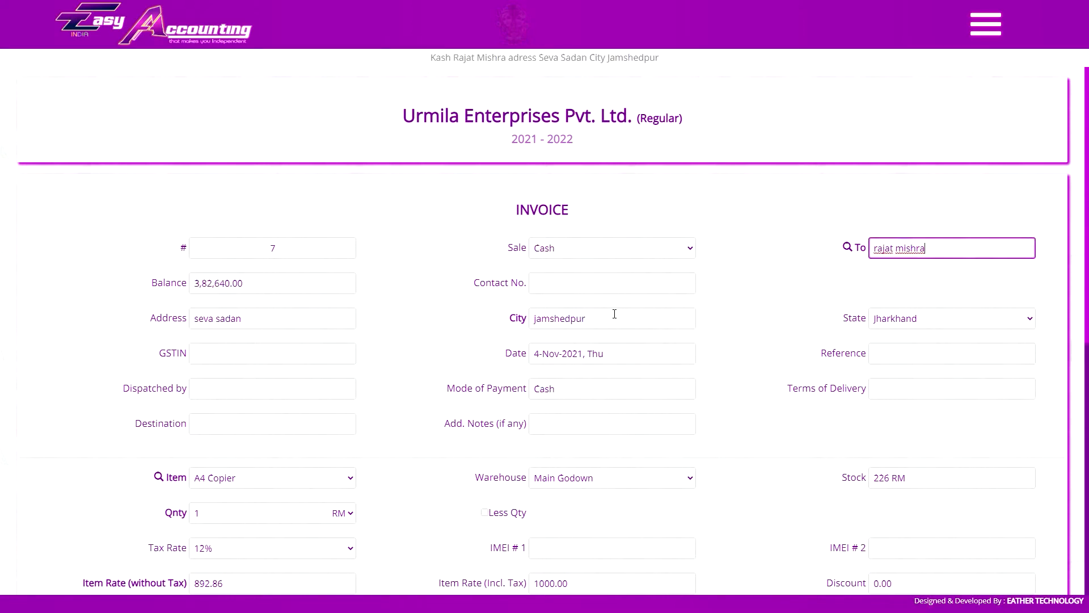
Set the sale type back to Debtors and select Natraj Industries as the customer
click(619, 248)
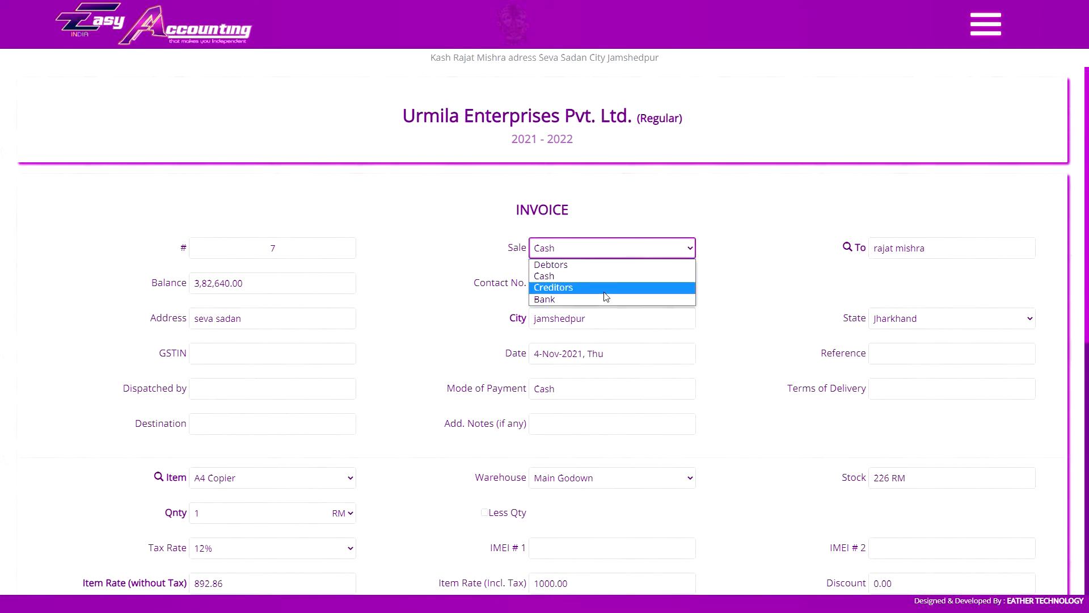
click(611, 265)
click(898, 250)
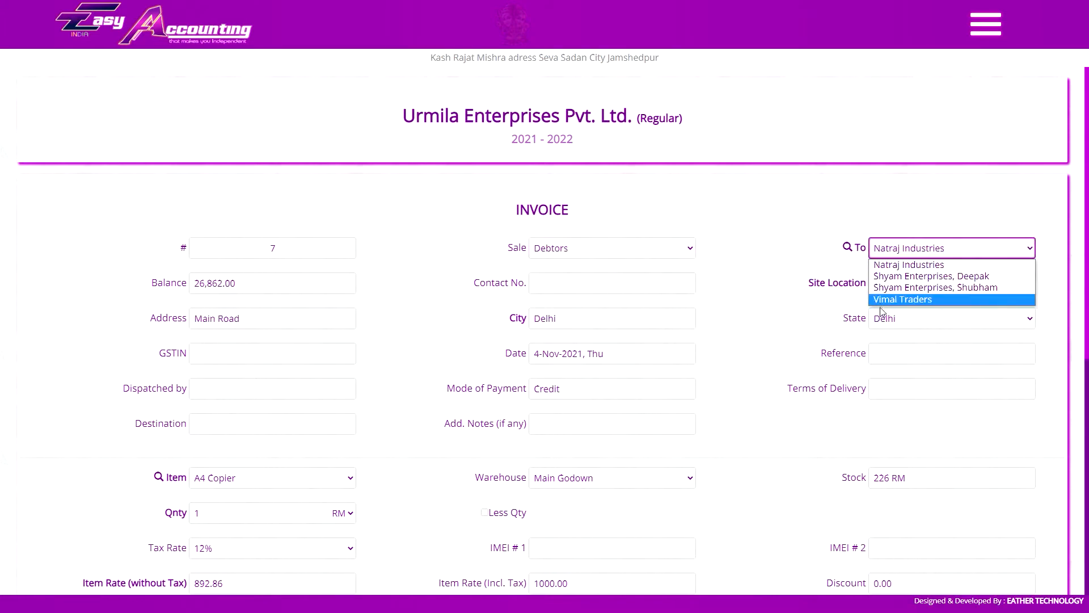
click(897, 250)
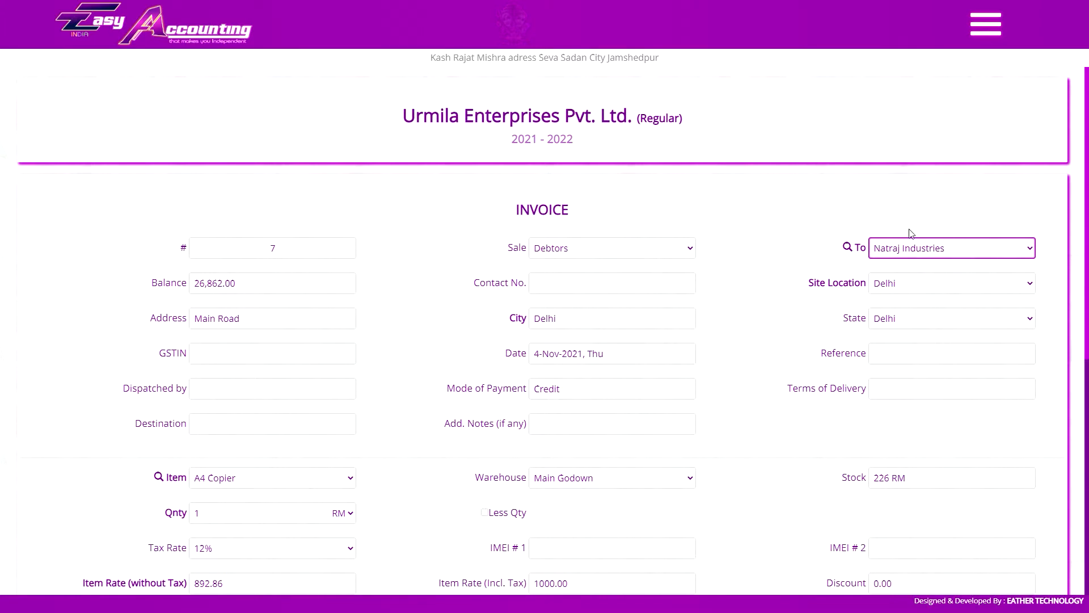
click(908, 248)
click(889, 300)
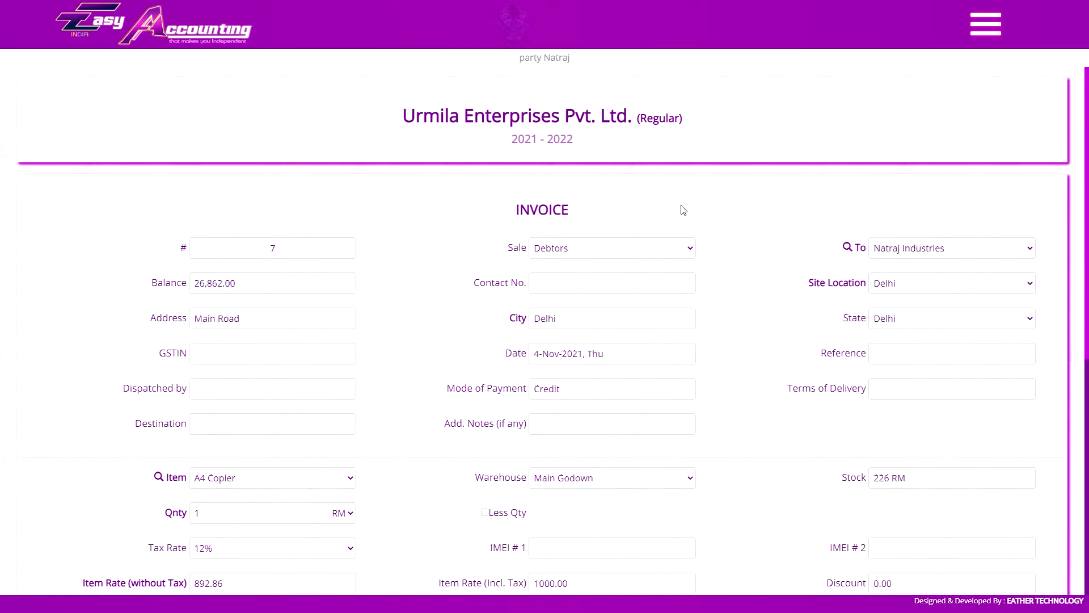
Set the site location for Natraj Industries to Ranchi
click(885, 284)
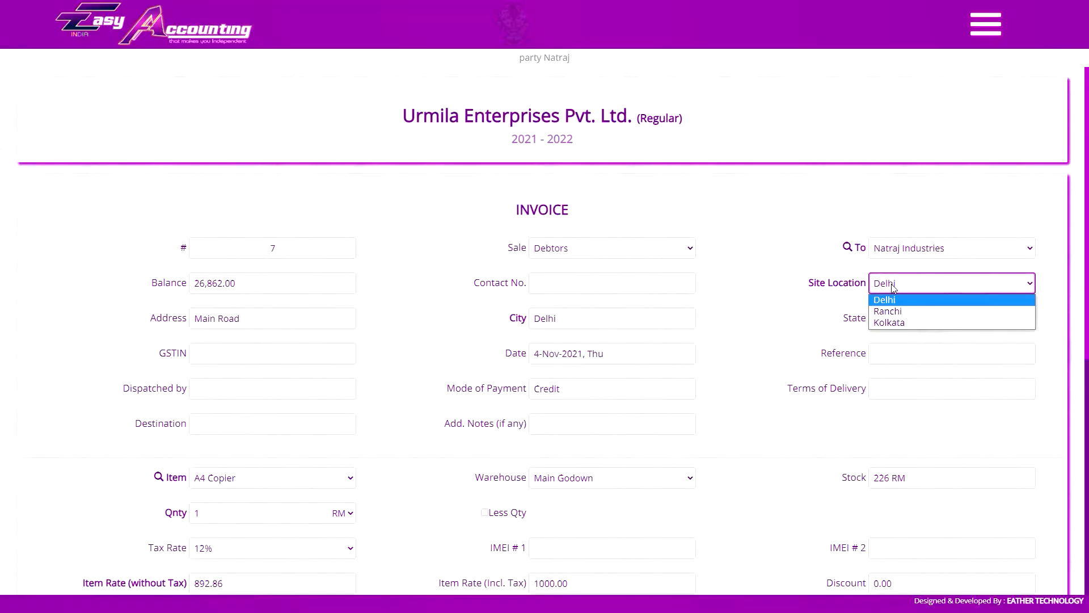
click(895, 284)
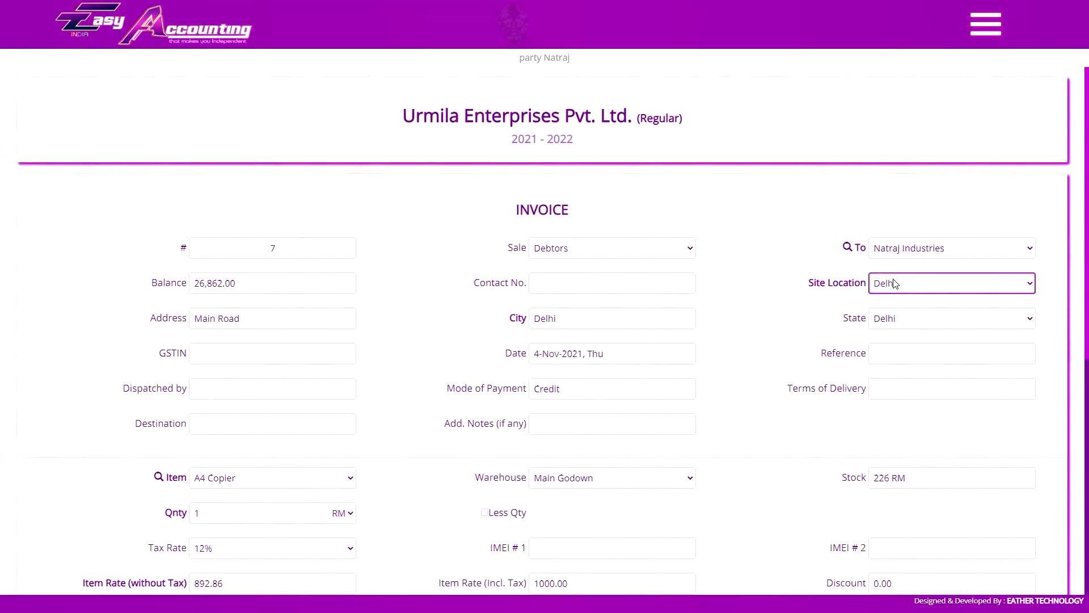
click(939, 152)
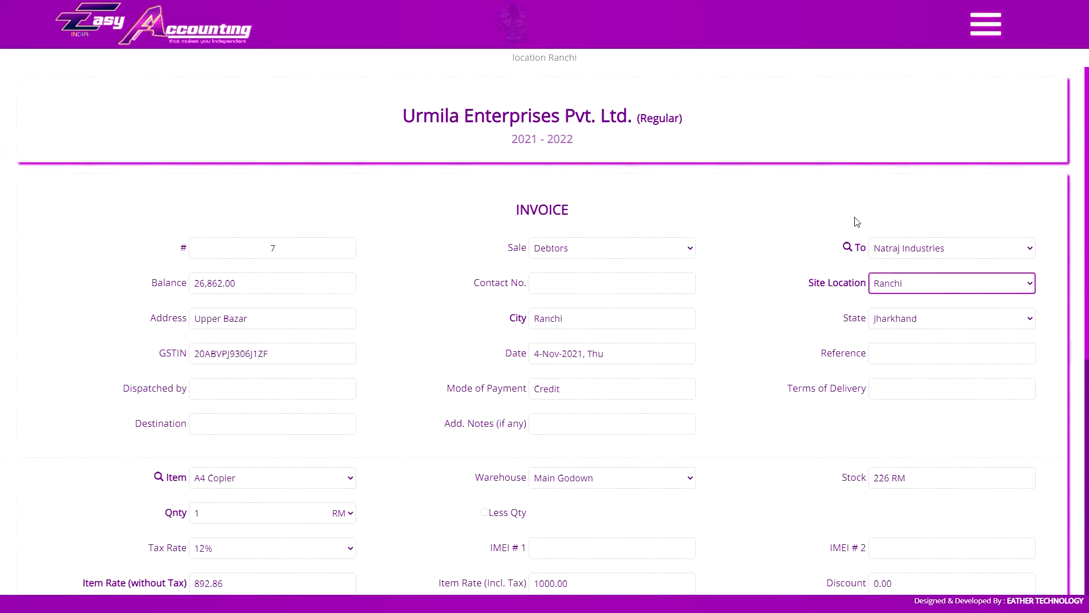
Switch the sale type to Cash and fill in the customer's name, contact number, address and city, with Rajasthan as the state
click(591, 254)
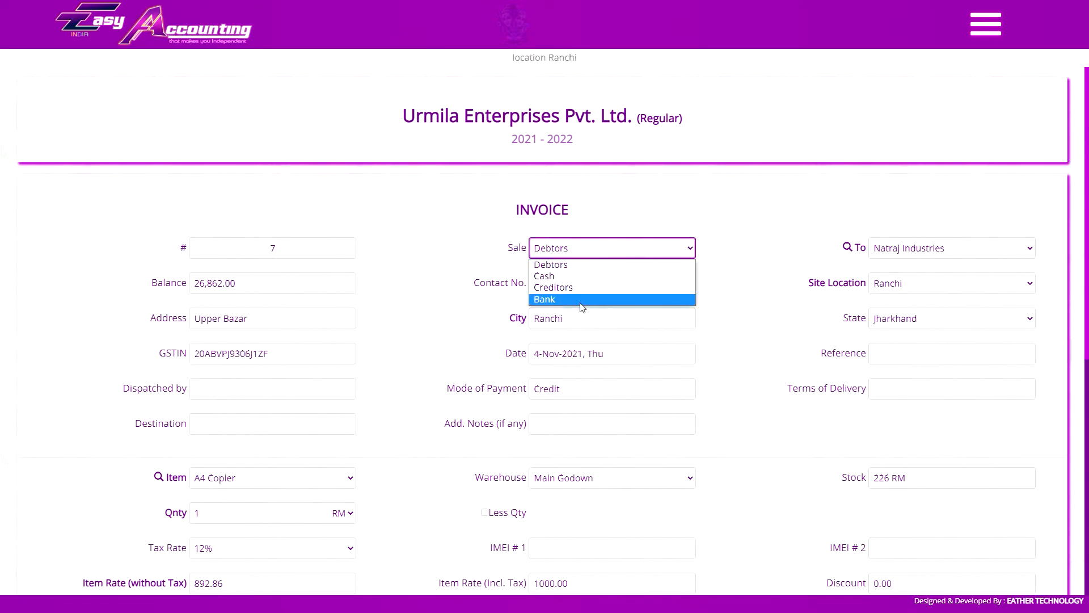
click(596, 275)
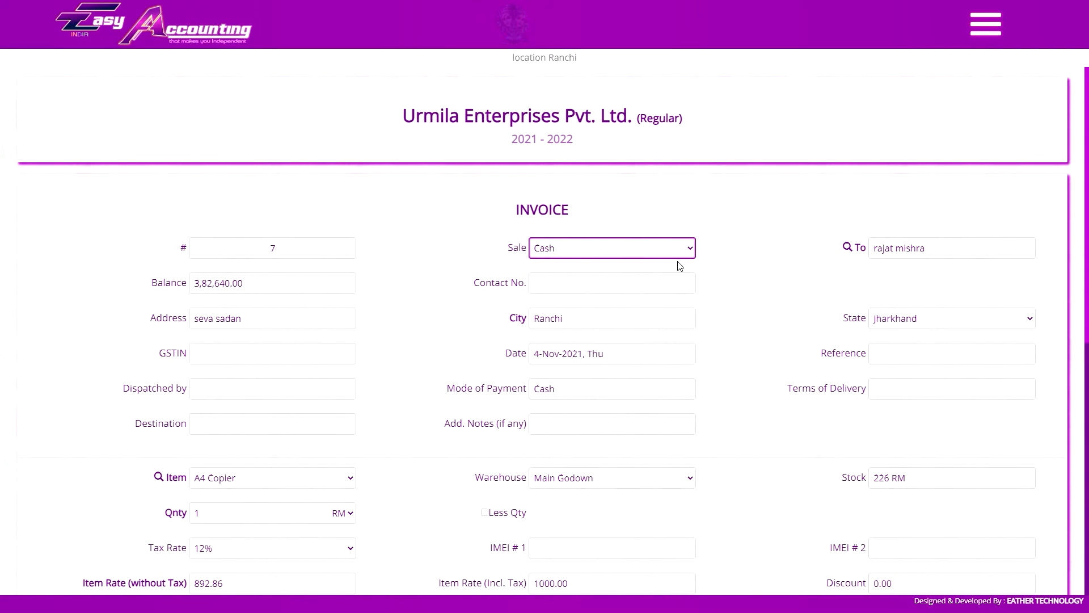
click(875, 258)
click(584, 291)
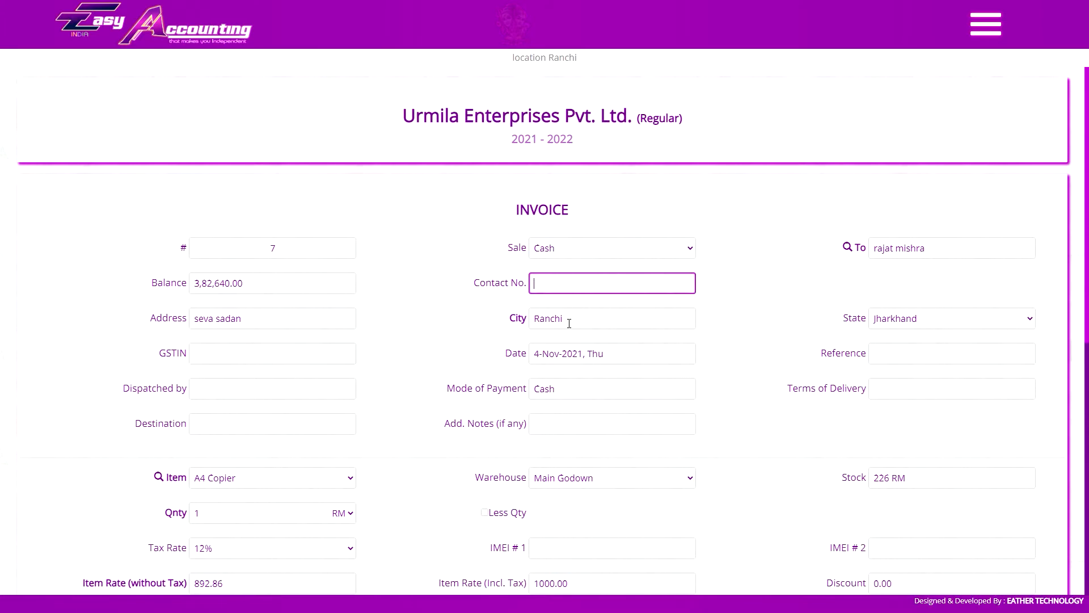
click(911, 319)
click(892, 315)
click(821, 166)
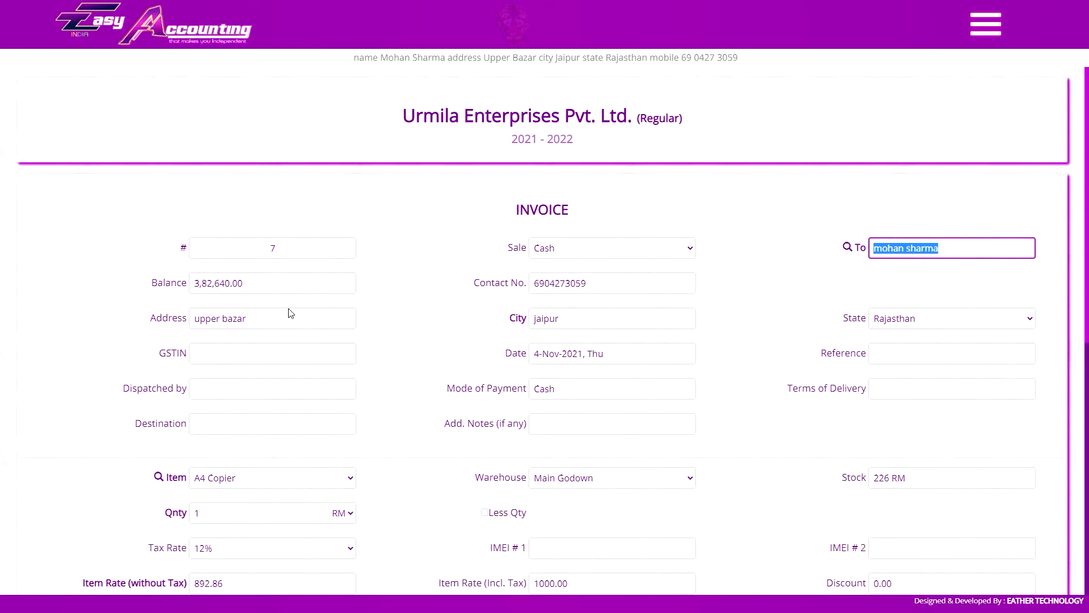
Set the invoice date to 13-Nov-2021 and go through the remaining header fields from Reference to Destination
click(893, 301)
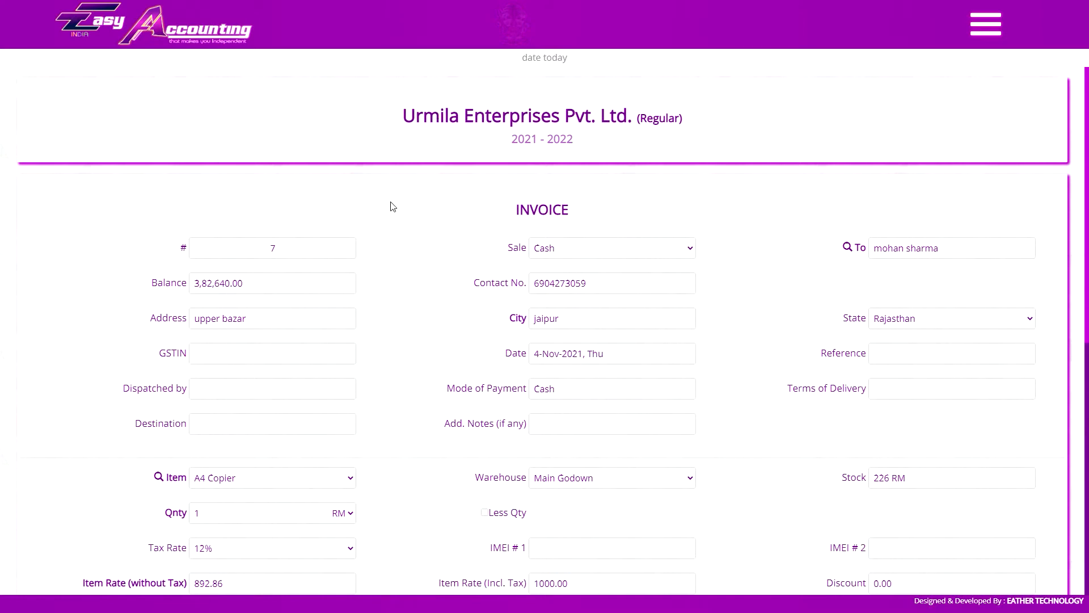
key(9)
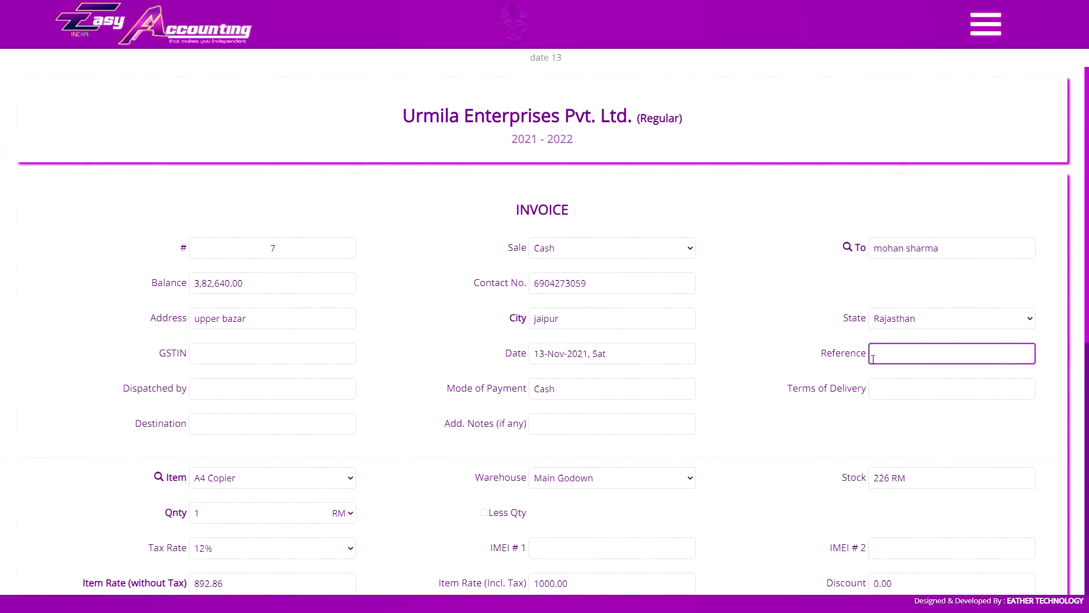
key(Tab)
key(Tab)
click(658, 389)
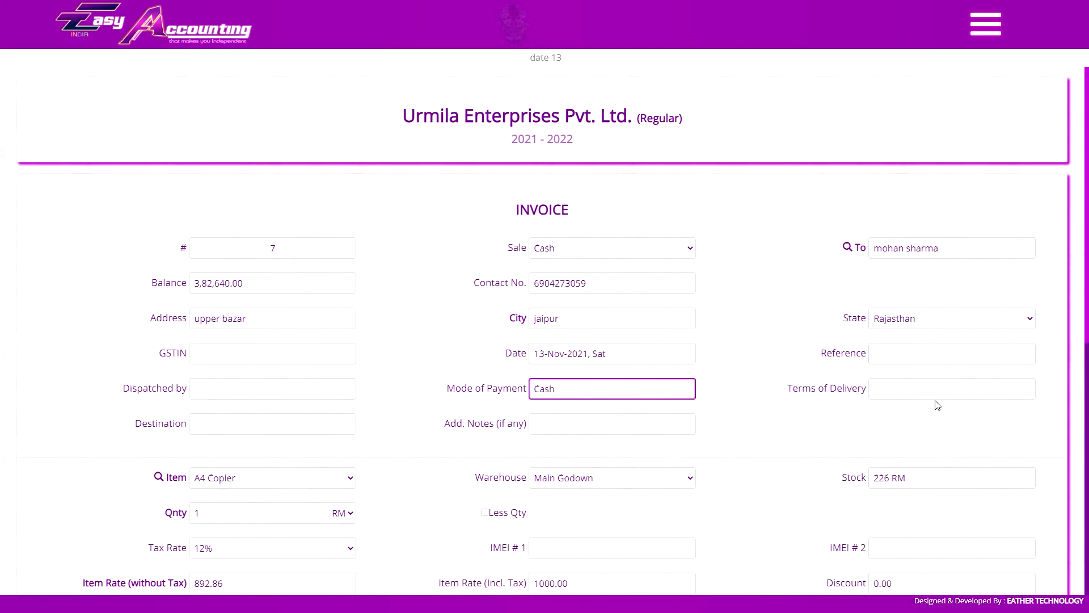
key(Tab)
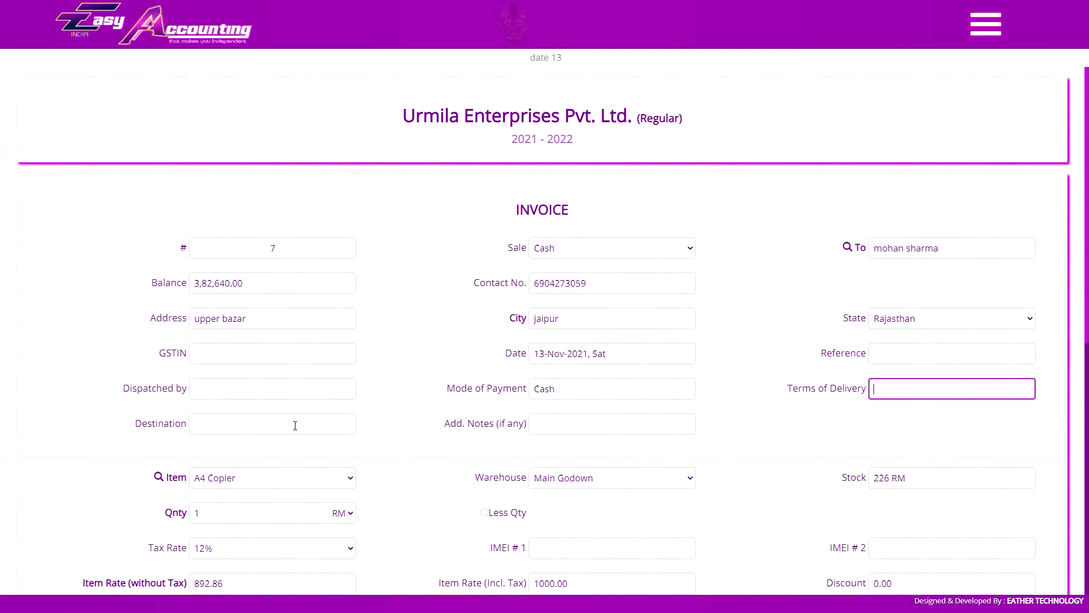
key(Tab)
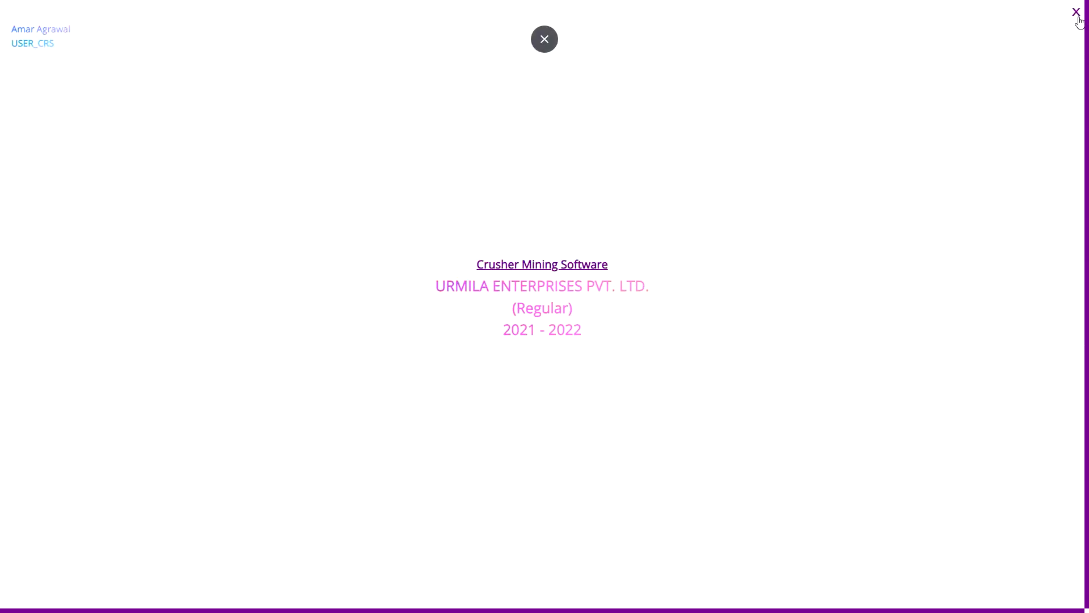
Dismiss the Crusher Mining Software overlay and browse the item choices on the jewellery invoice
click(1076, 12)
click(192, 389)
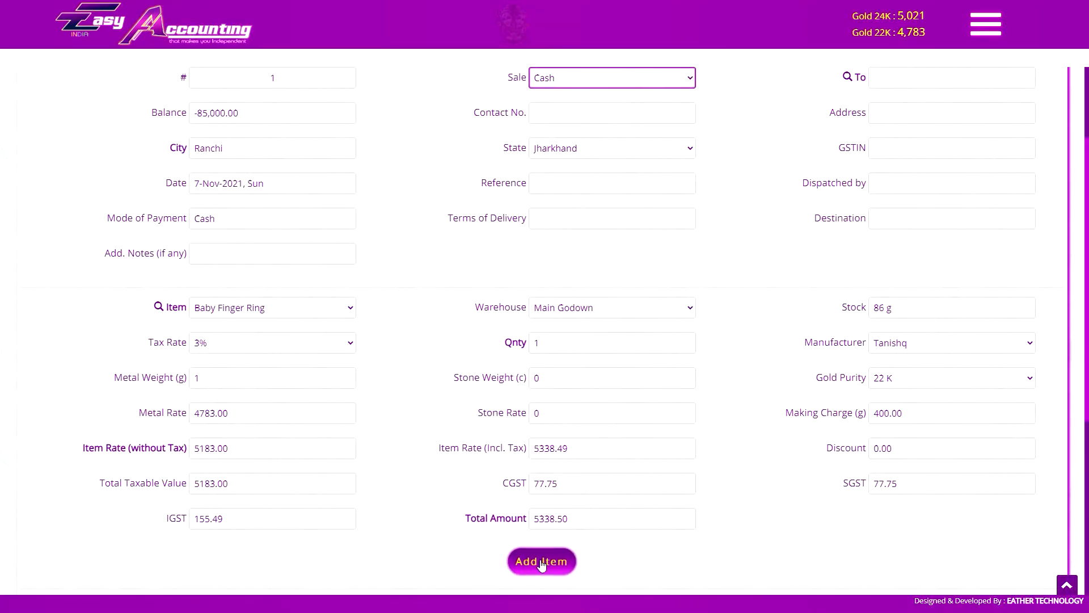
scroll(502, 509, down, 2)
click(278, 202)
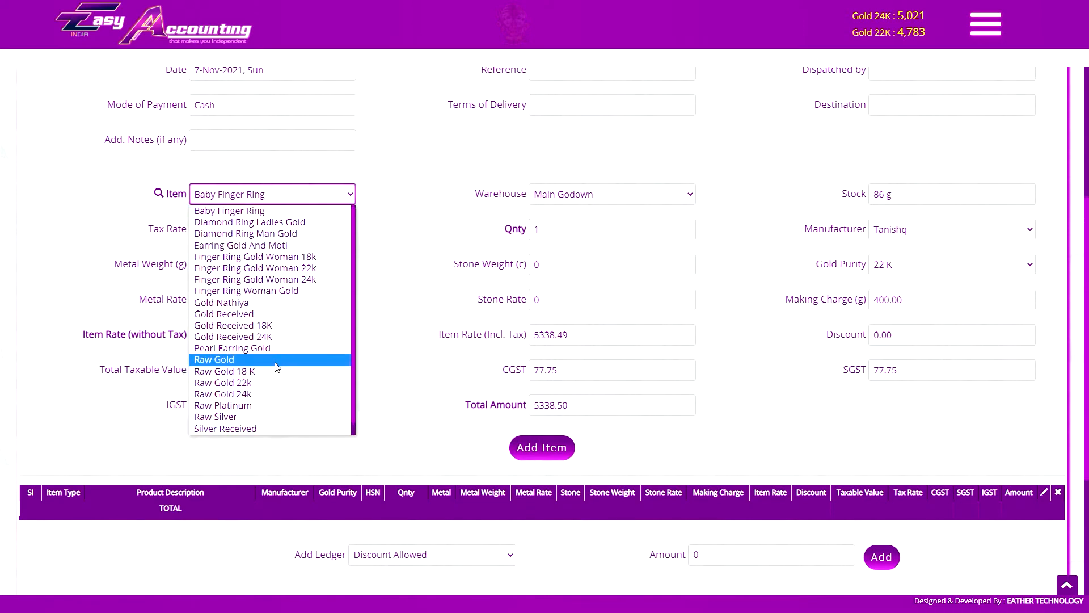
Search the items by Item Name for "ring" and "finger ring", and pick Baby Finger Ring from the results
click(158, 193)
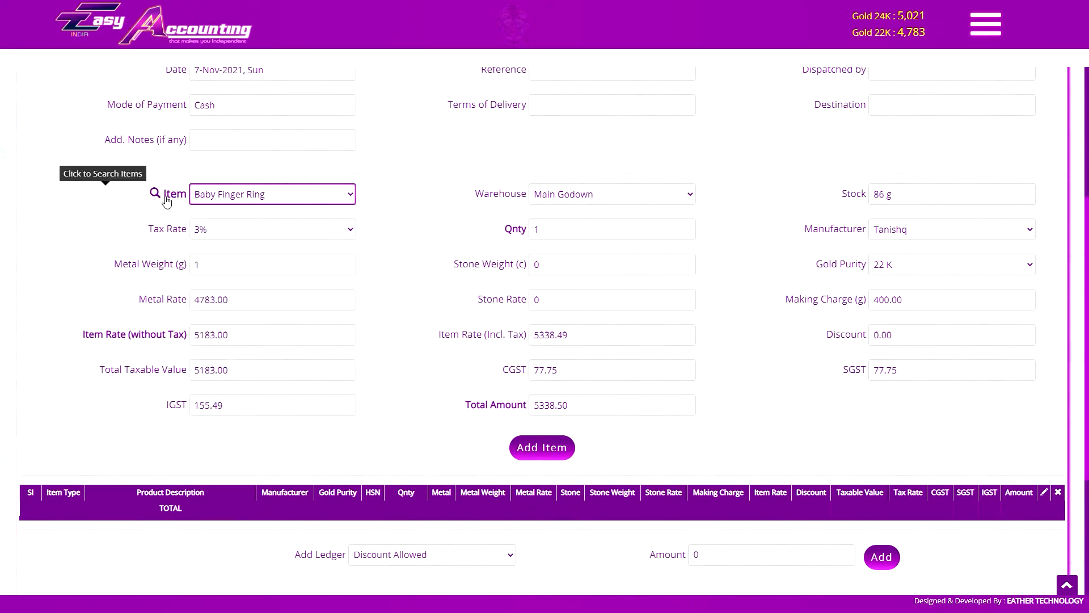
click(159, 194)
click(513, 126)
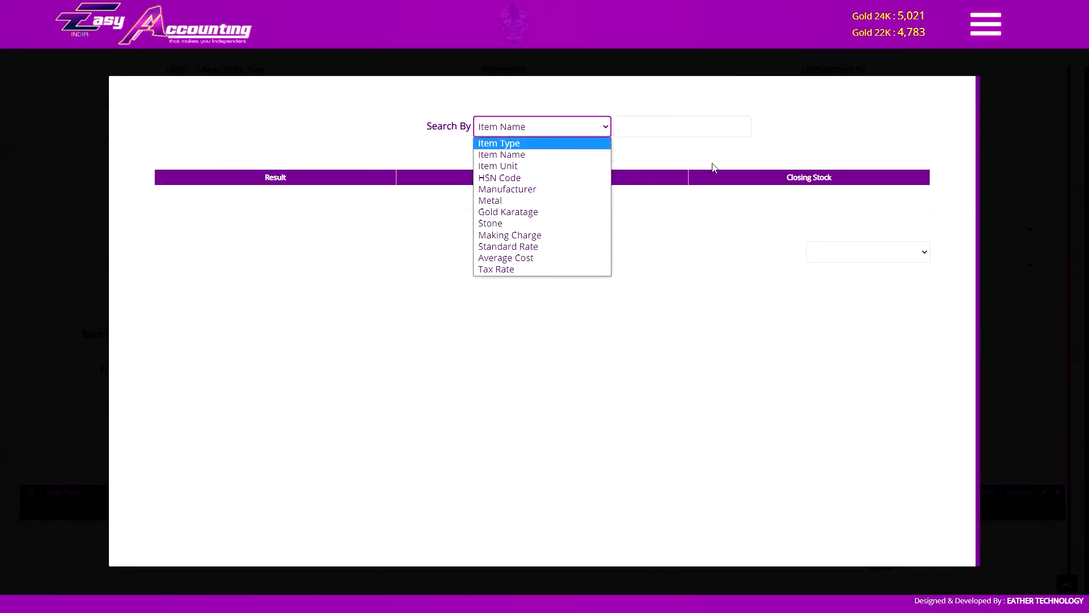
click(705, 125)
text(ring)
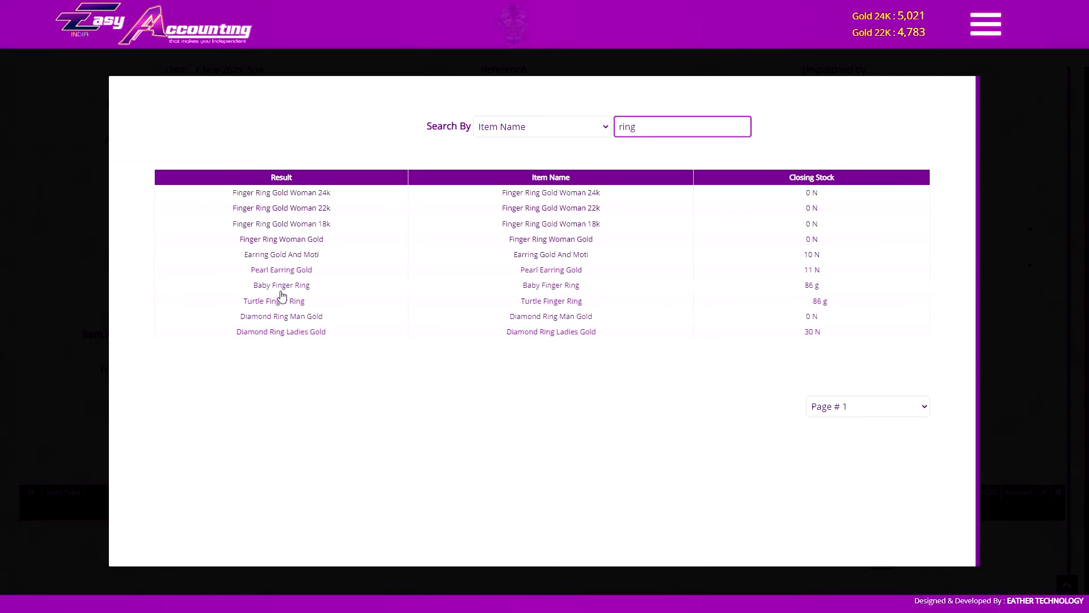
click(280, 303)
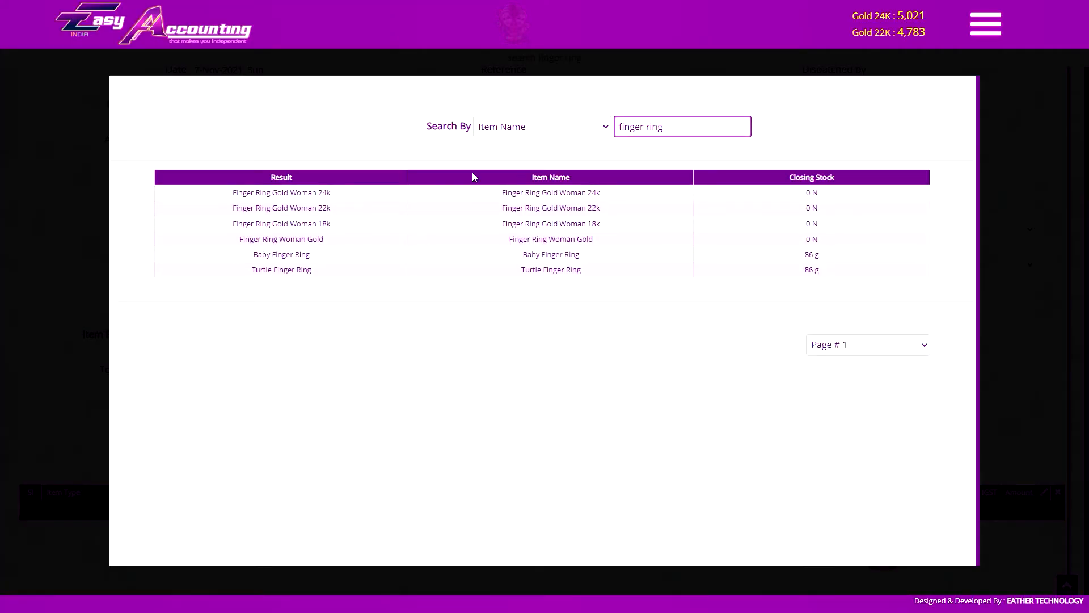
click(296, 254)
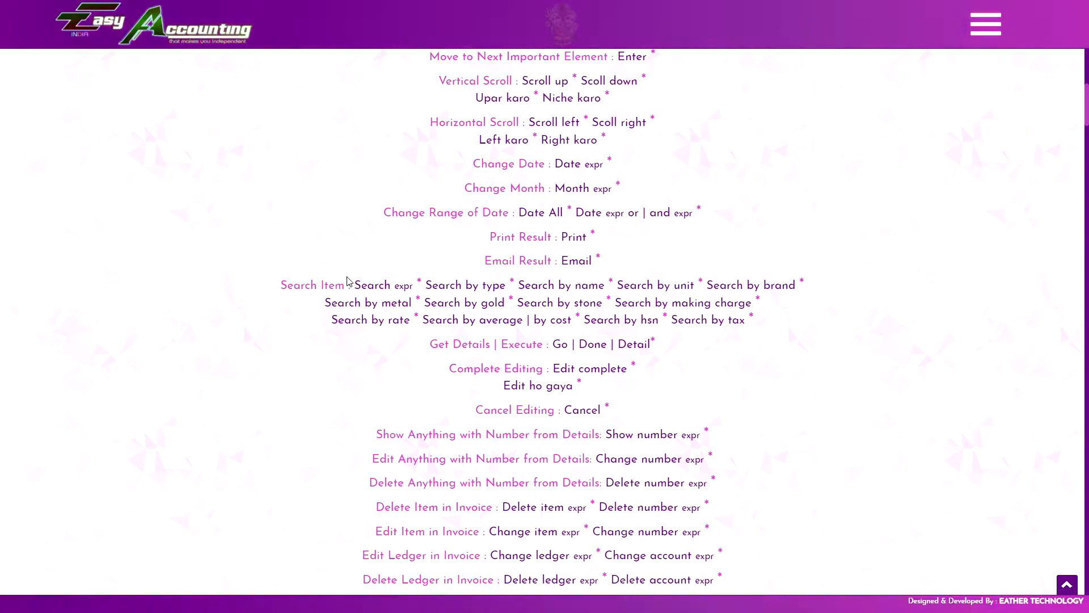
Pick Pearl Earring Gold from the Item Type results for "earring", with Main Godown as the warehouse and None as the manufacturer
key(ctrl+Tab)
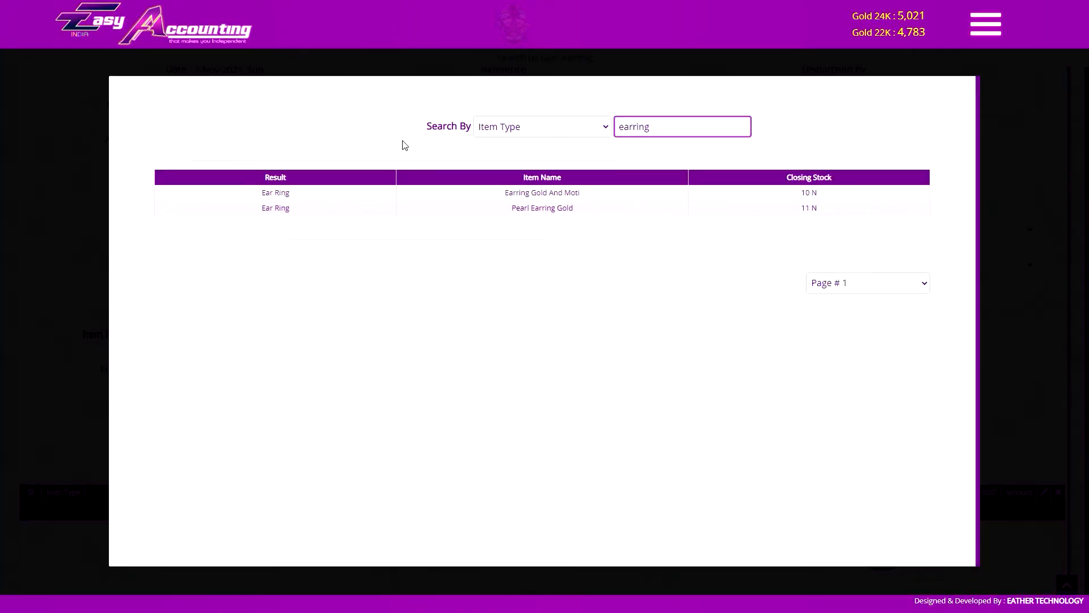
click(525, 208)
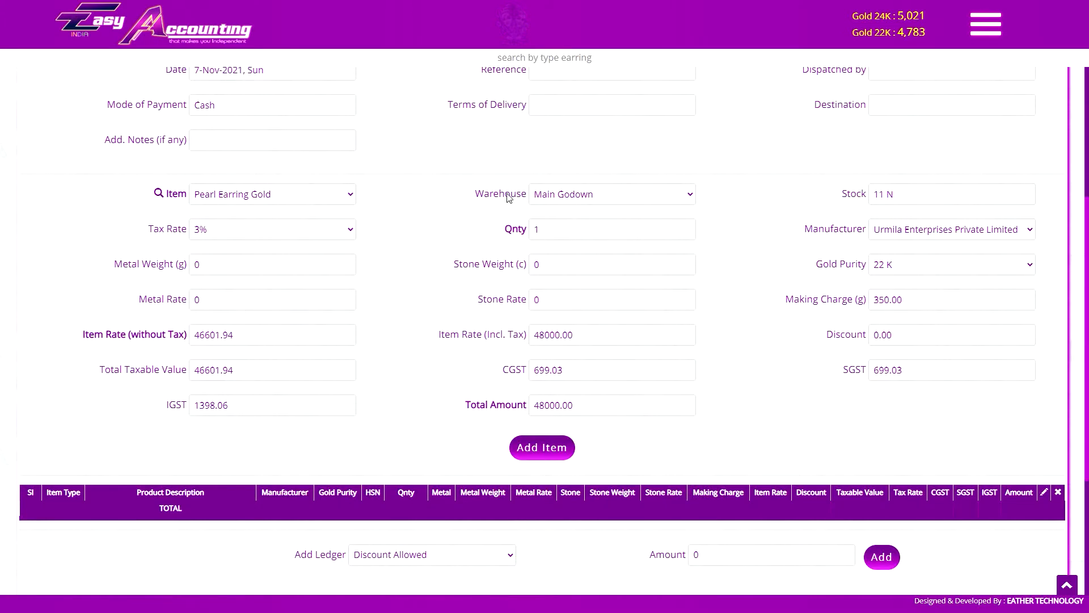
click(566, 195)
click(584, 207)
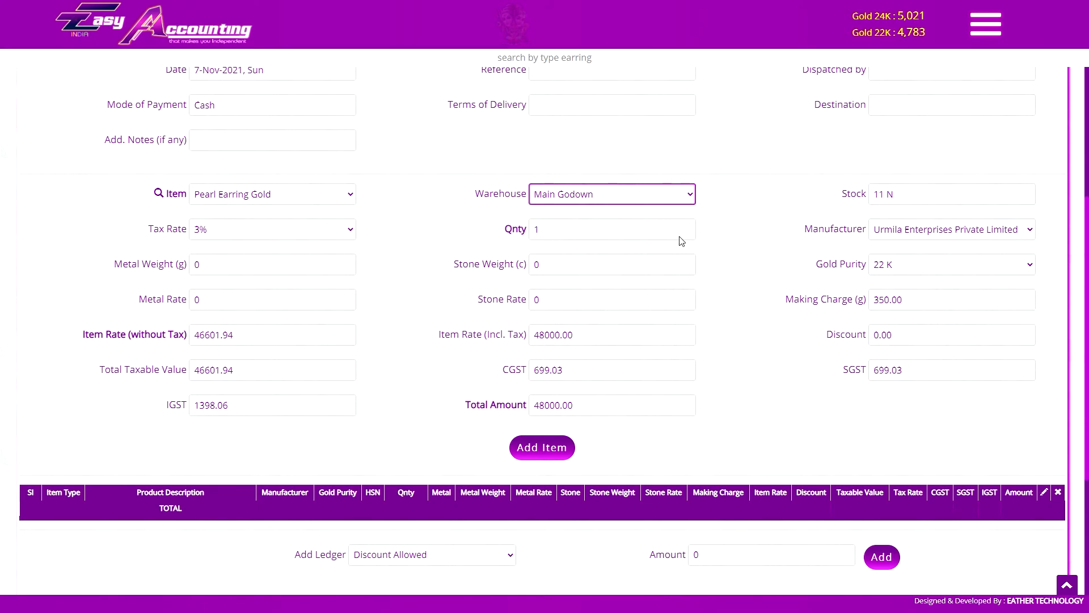
click(226, 198)
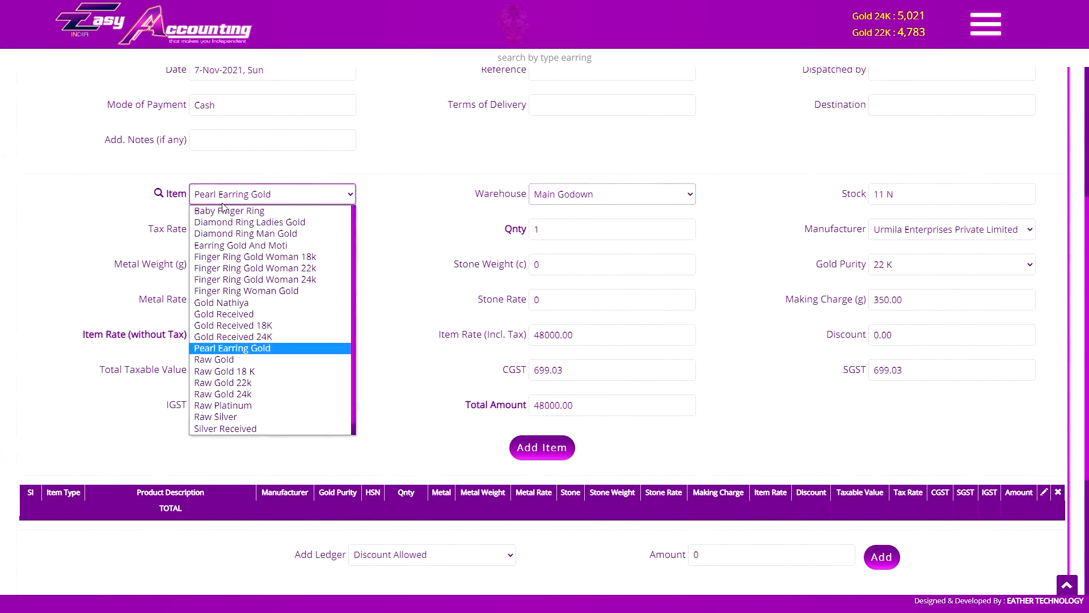
click(230, 198)
click(534, 224)
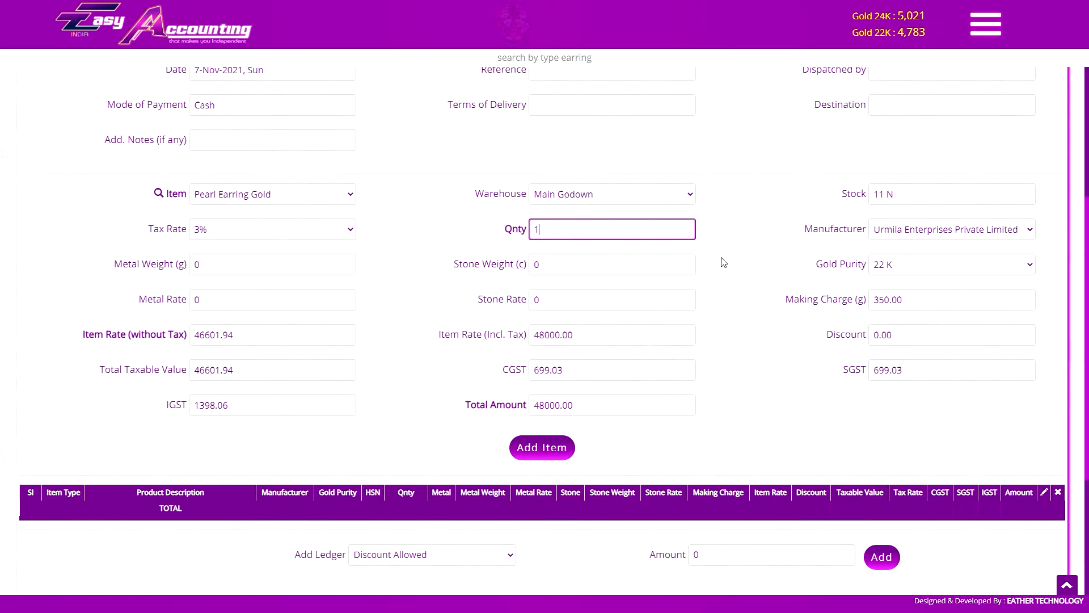
click(900, 236)
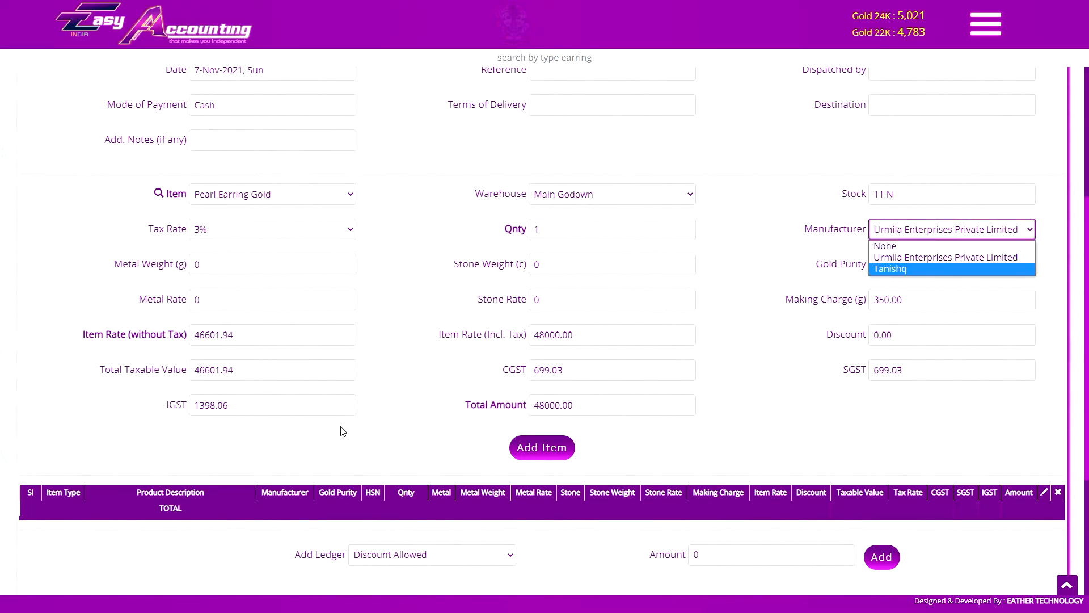
click(921, 247)
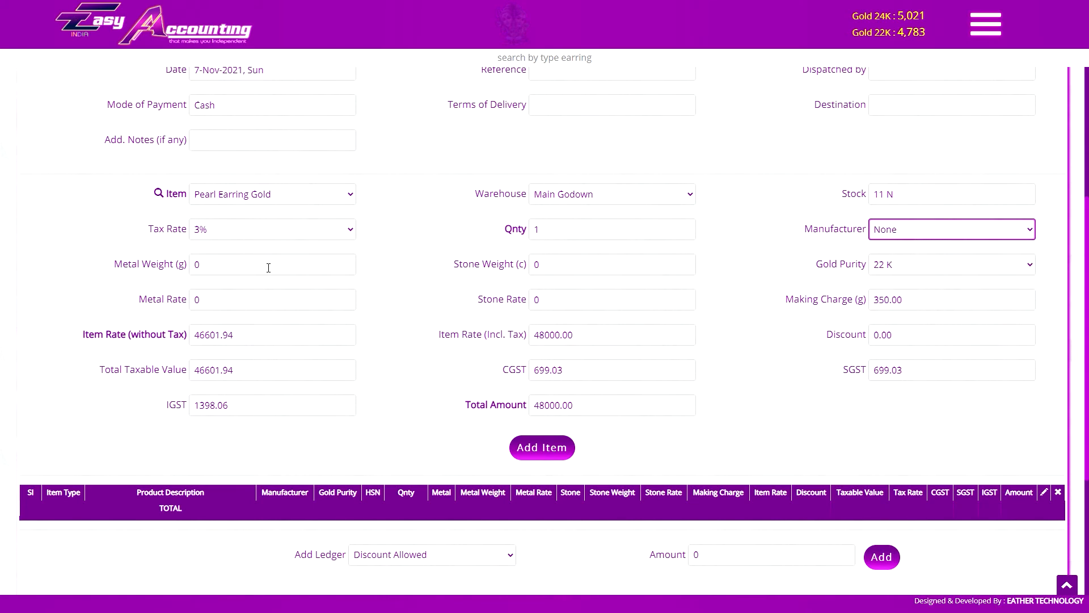
Switch the item to Baby Finger Ring and review its metal weight, stone weight and item rate without tax
click(267, 194)
click(252, 209)
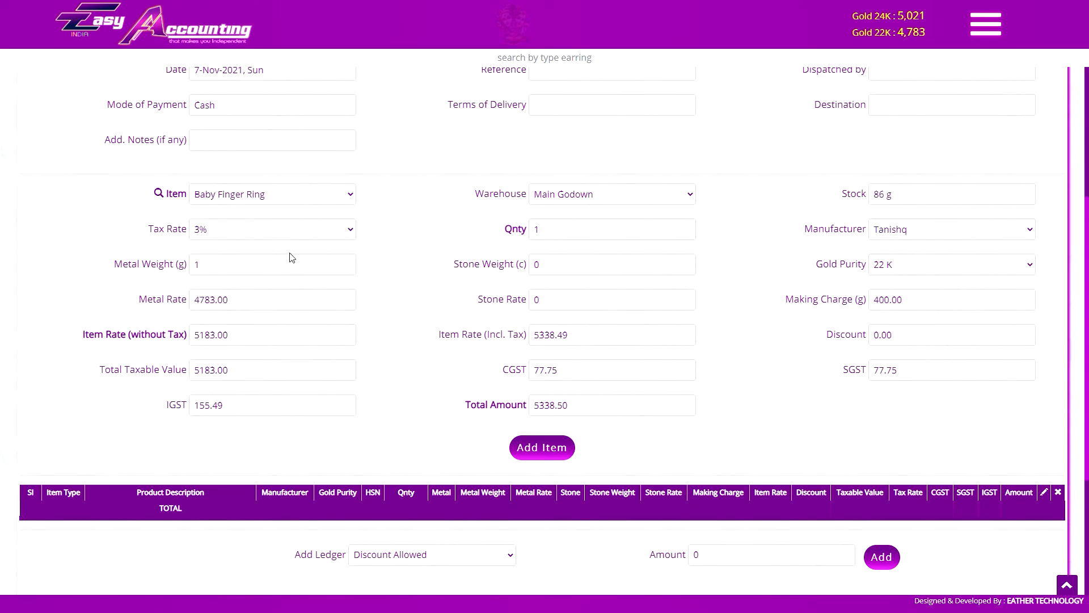
double_click(227, 263)
double_click(541, 275)
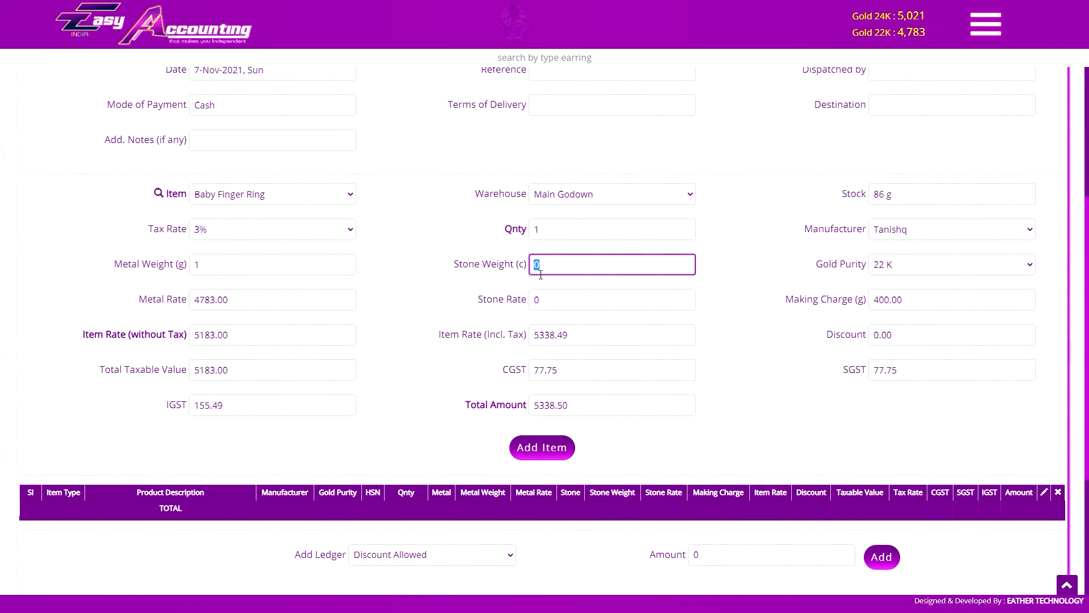
double_click(214, 335)
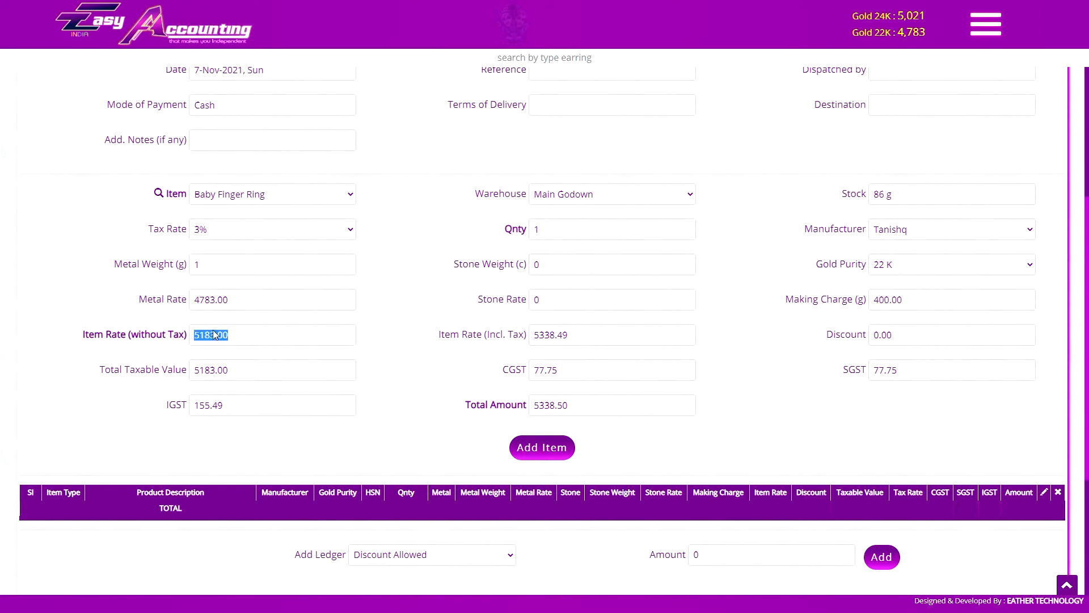
Switch the item to Earring Gold And Moti and set its item rate without tax to 27600
click(294, 194)
click(254, 227)
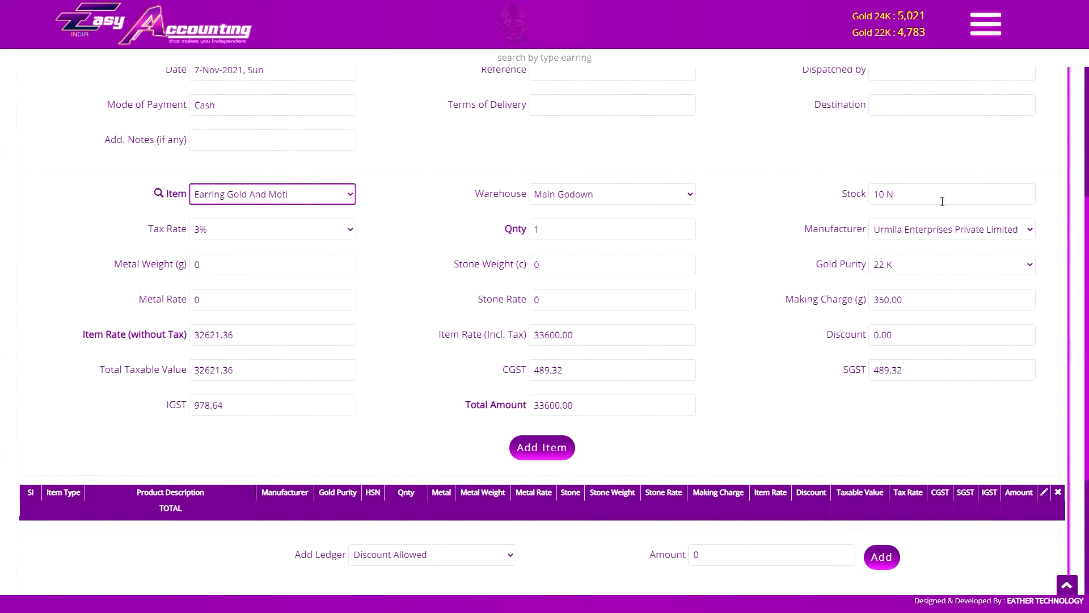
double_click(880, 194)
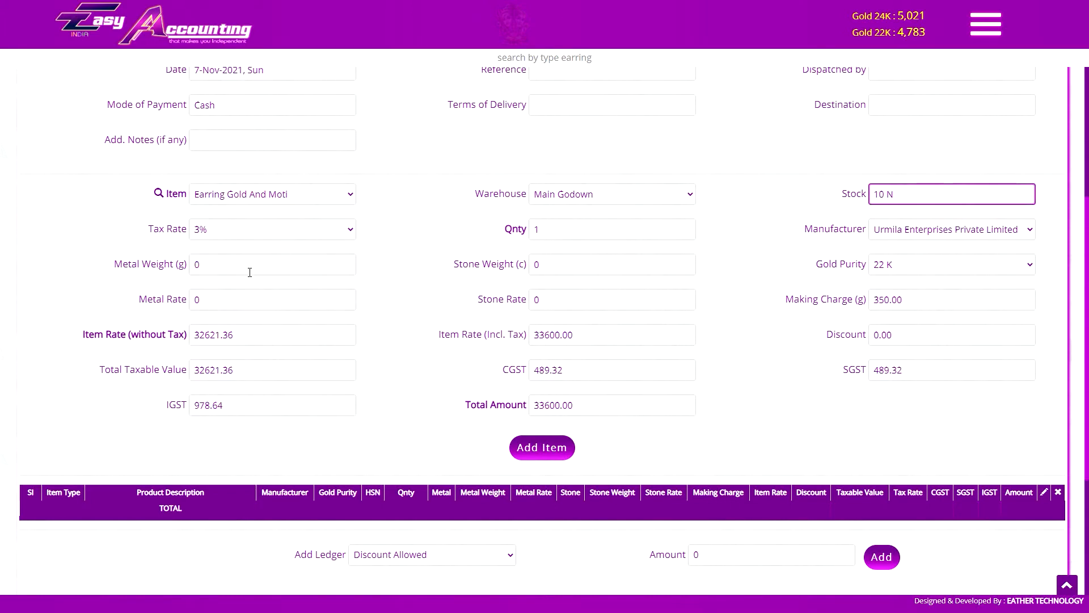
double_click(223, 270)
double_click(563, 264)
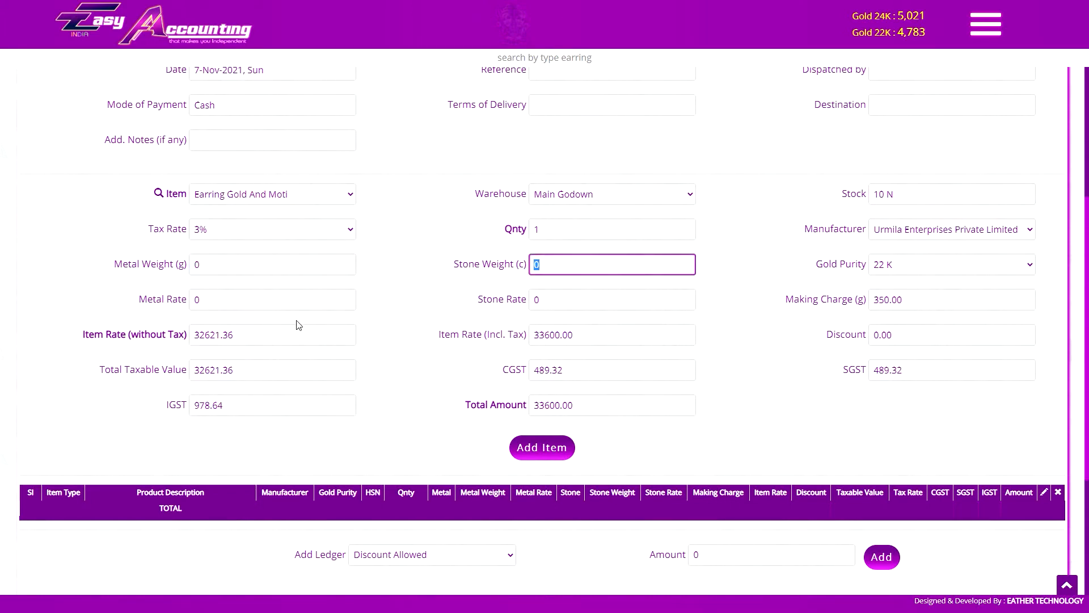
double_click(247, 335)
text(27)
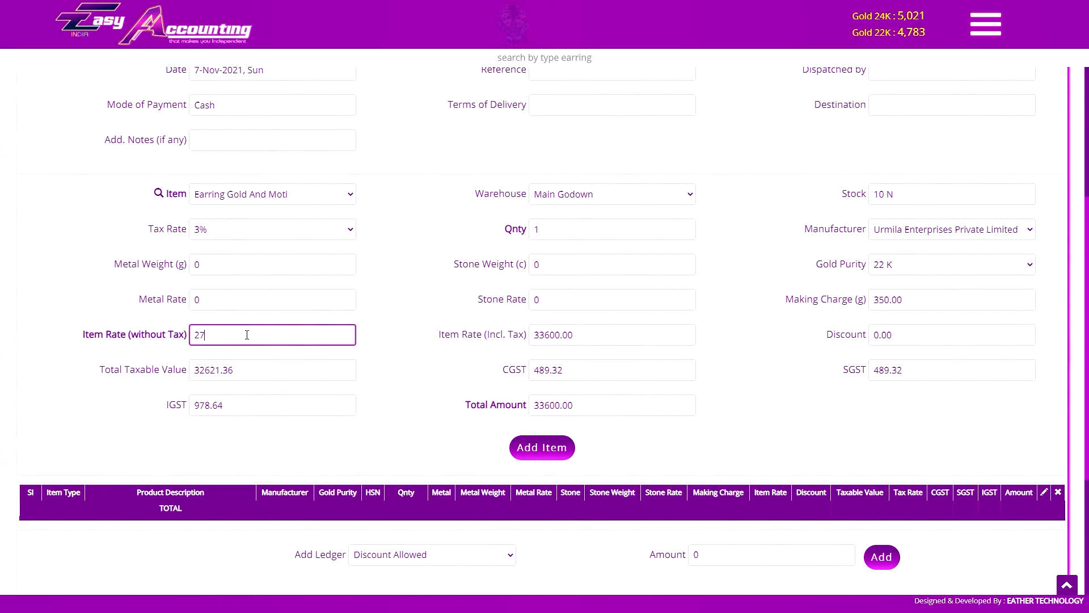
text(600)
key(Tab)
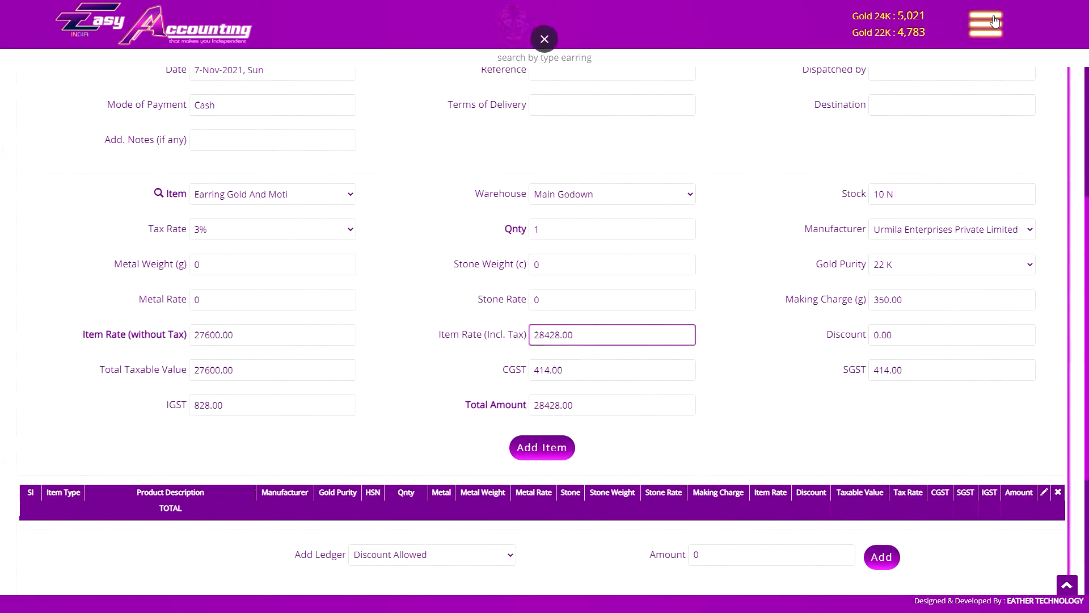
Look over the list of record types that can be created and the earring's metal weight, stone weight and gold purity options
click(986, 25)
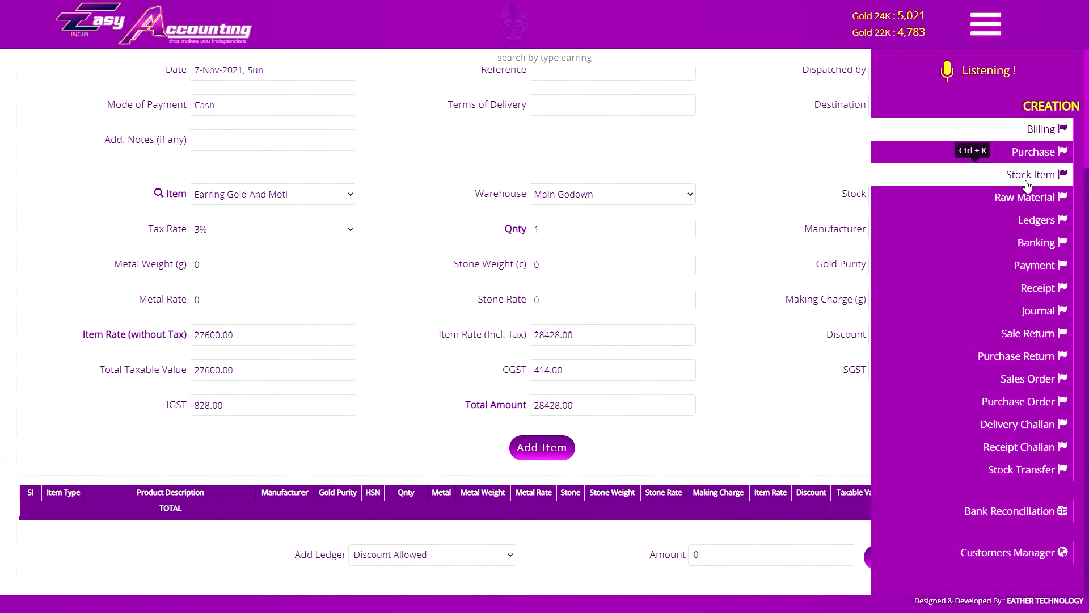
click(986, 24)
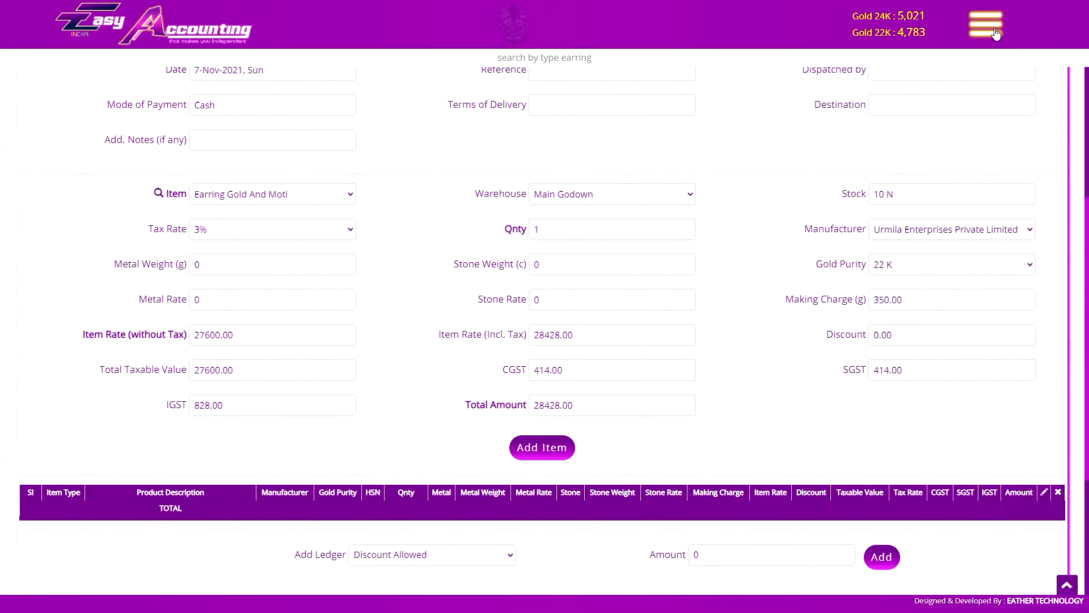
click(221, 267)
click(577, 274)
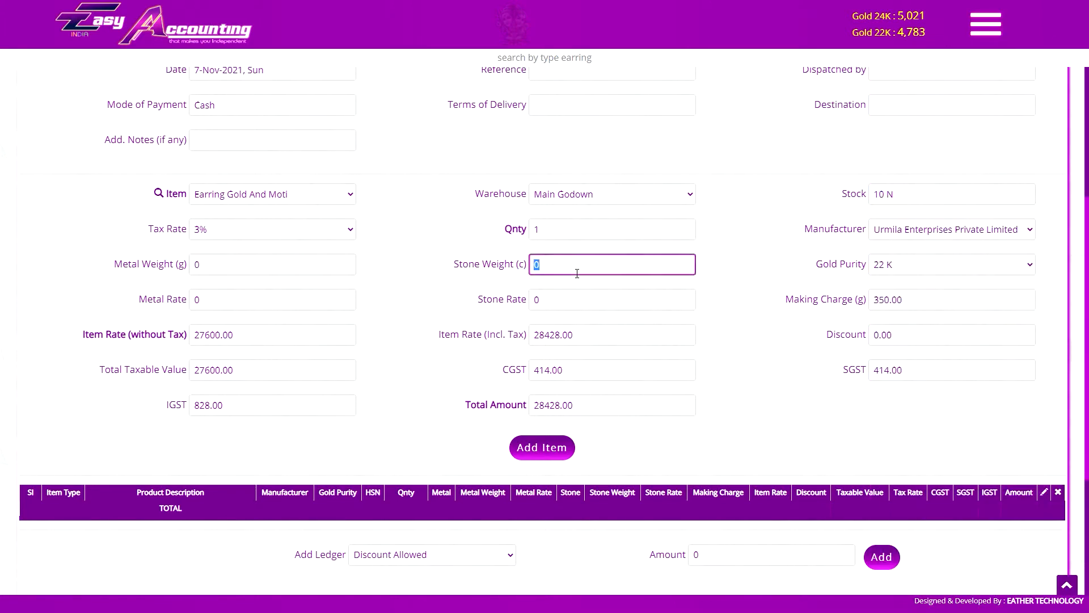
click(897, 264)
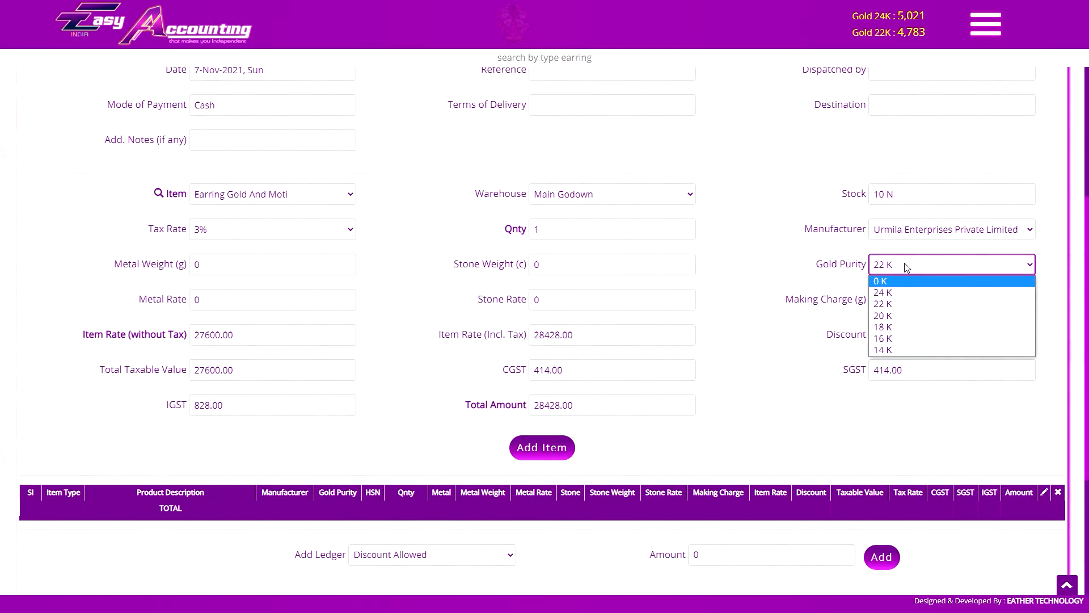
click(904, 265)
Choose Baby Finger Ring as the item and try gold purities of 20 K and 24 K before setting 22 K
click(267, 200)
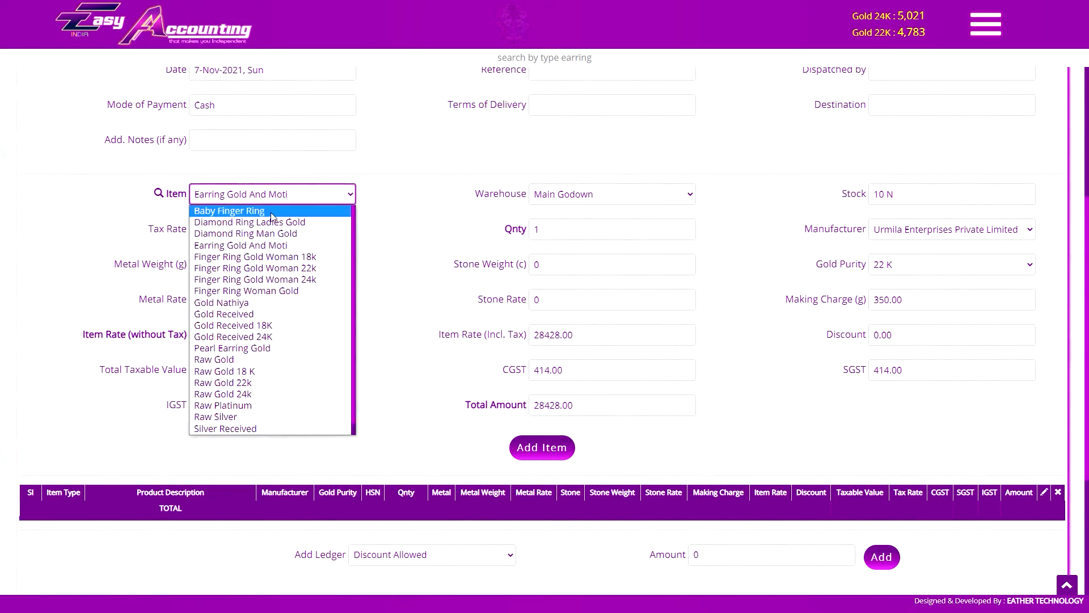
click(266, 209)
click(892, 265)
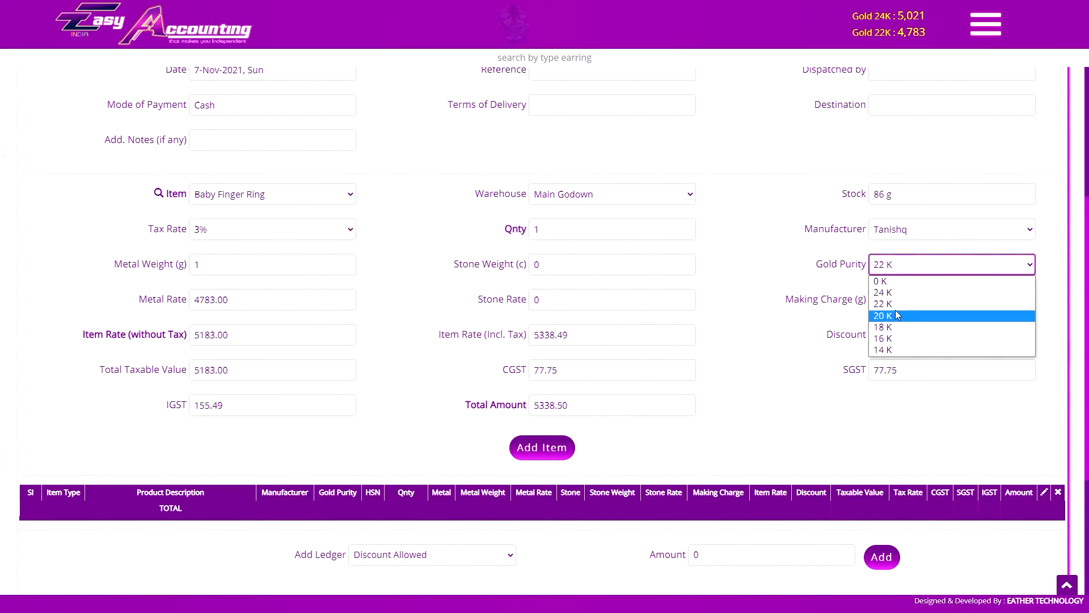
click(896, 311)
click(928, 264)
click(884, 290)
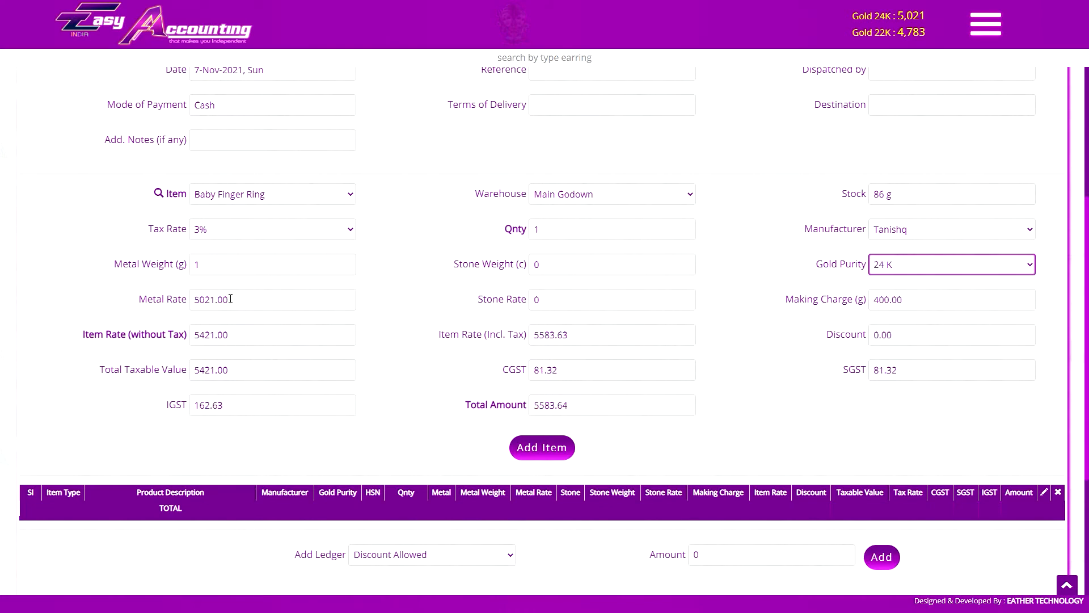
click(906, 274)
click(897, 301)
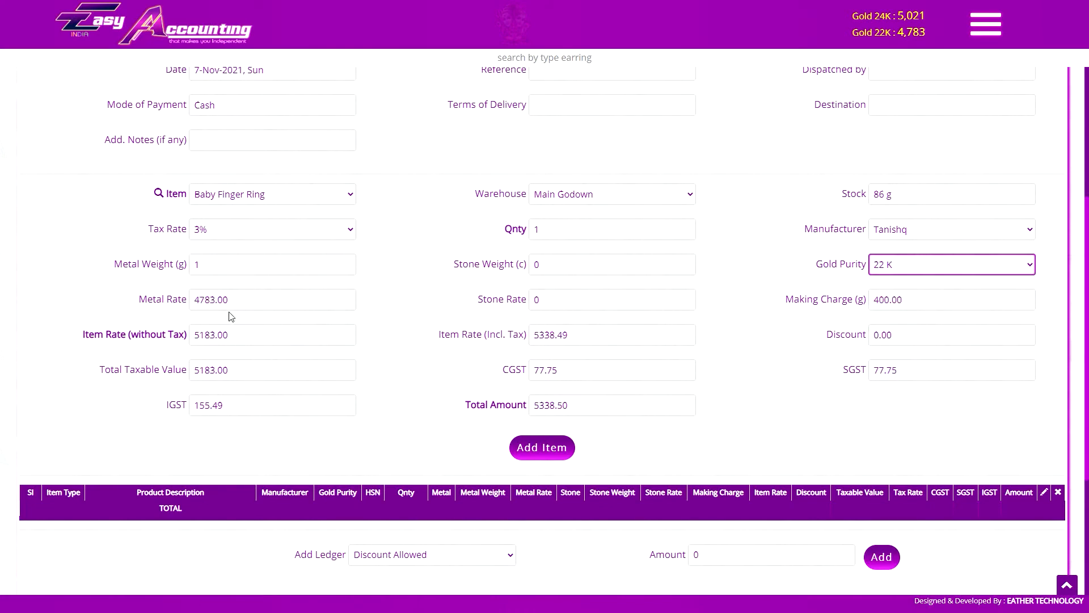
Add the Baby Finger Ring to the invoice twice, once with gold purity 0 K and once with 22 K
click(920, 258)
click(919, 277)
click(542, 447)
click(942, 264)
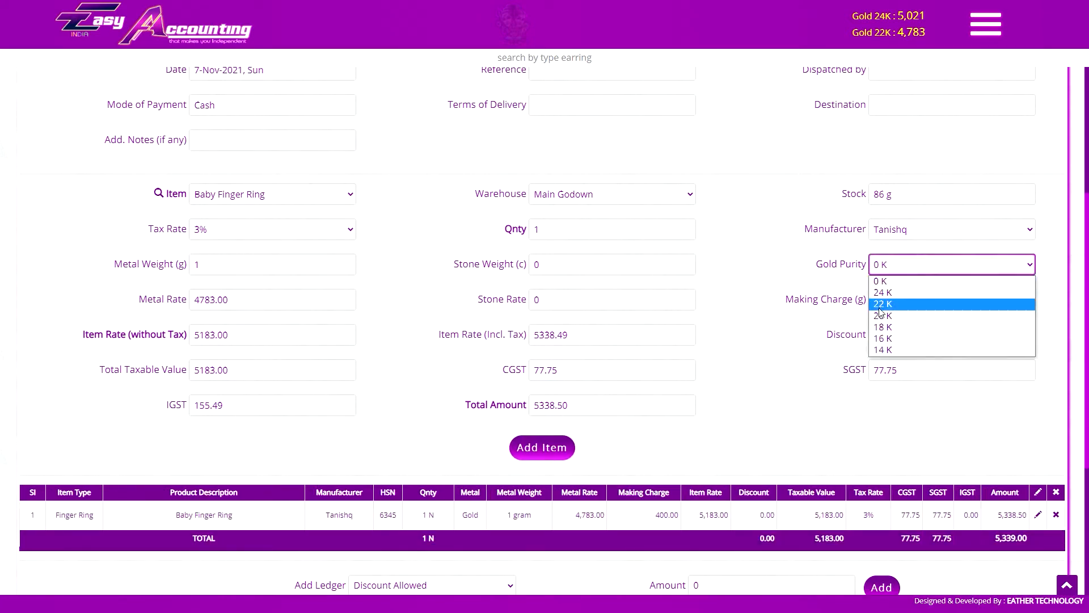
click(881, 305)
click(542, 447)
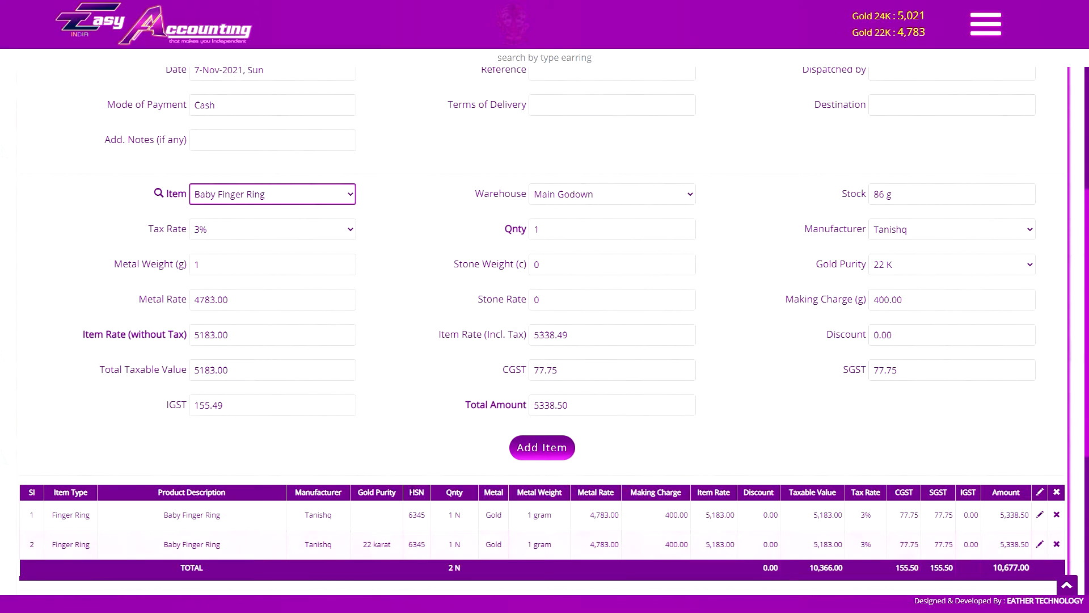
Go through the ring's metal and stone rates and set its making charge to 300, replacing that with 10%
click(265, 305)
click(586, 303)
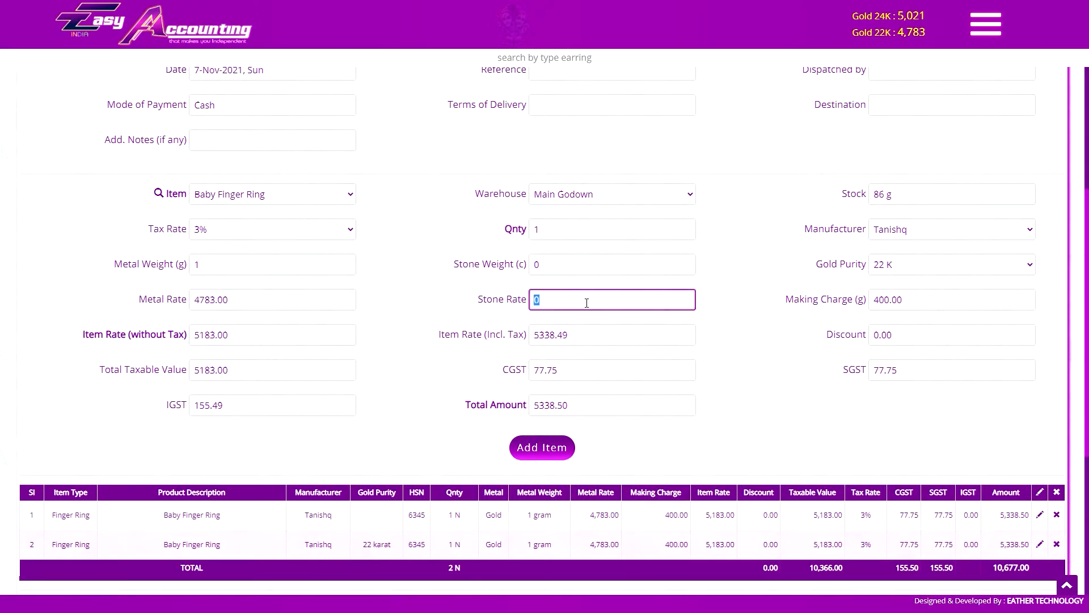
click(877, 305)
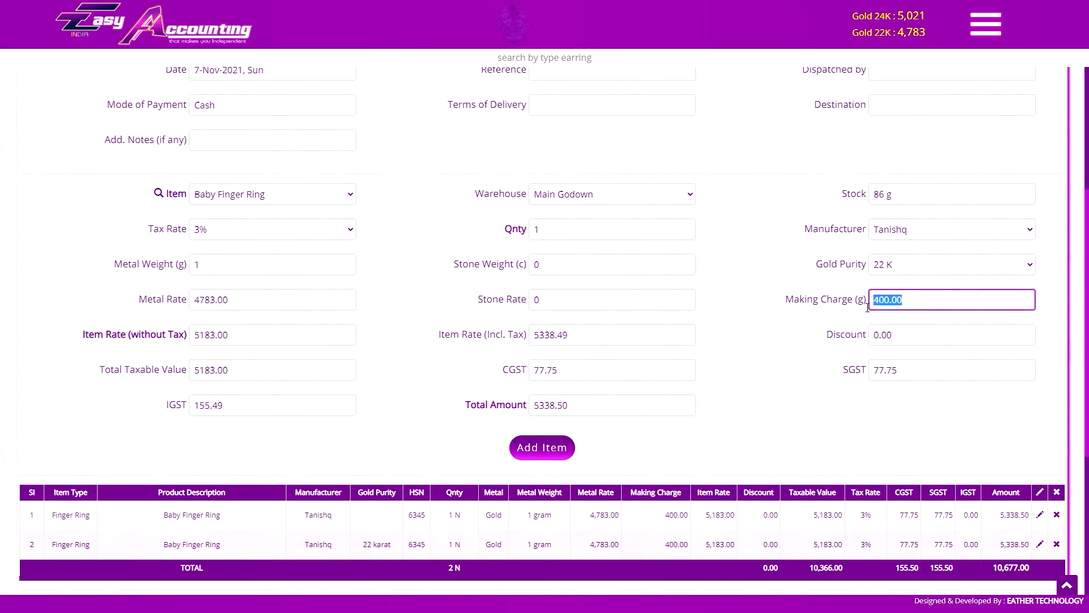
text(300)
key(ctrl+a)
text(10%)
key(Tab)
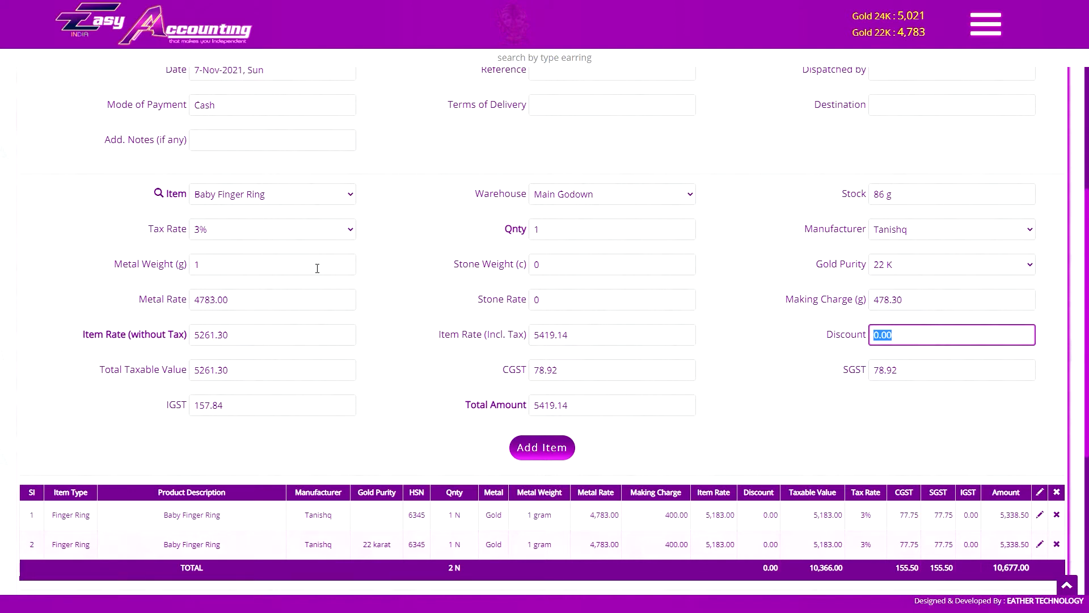
Set the ring's metal weight to 0.965 g
click(248, 262)
text(0.965)
key(Tab)
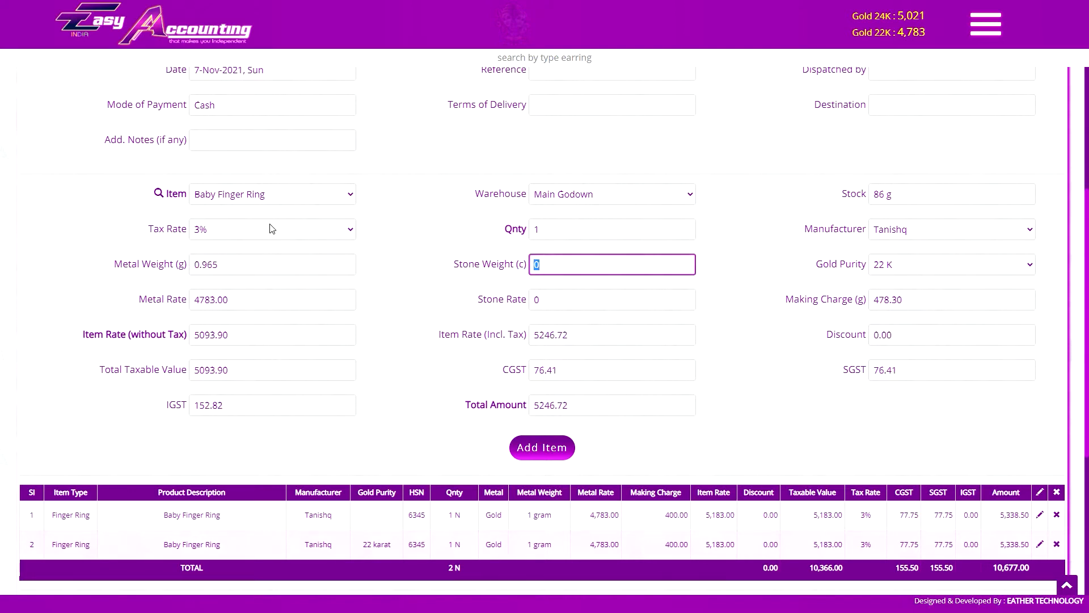
Set the ring's metal weight to 1 g and its making charge to 0
click(239, 264)
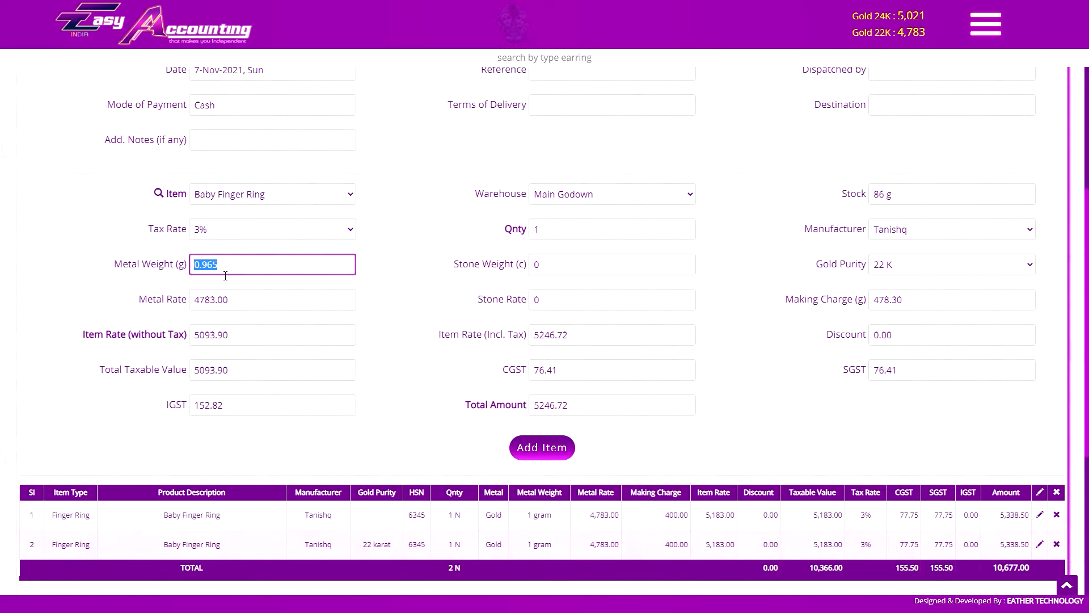
text(1)
click(340, 342)
click(879, 303)
text(0)
Set the ring's metal weight to 4 g, its metal rate to 5000 and its making charge to 300 per gram
click(341, 257)
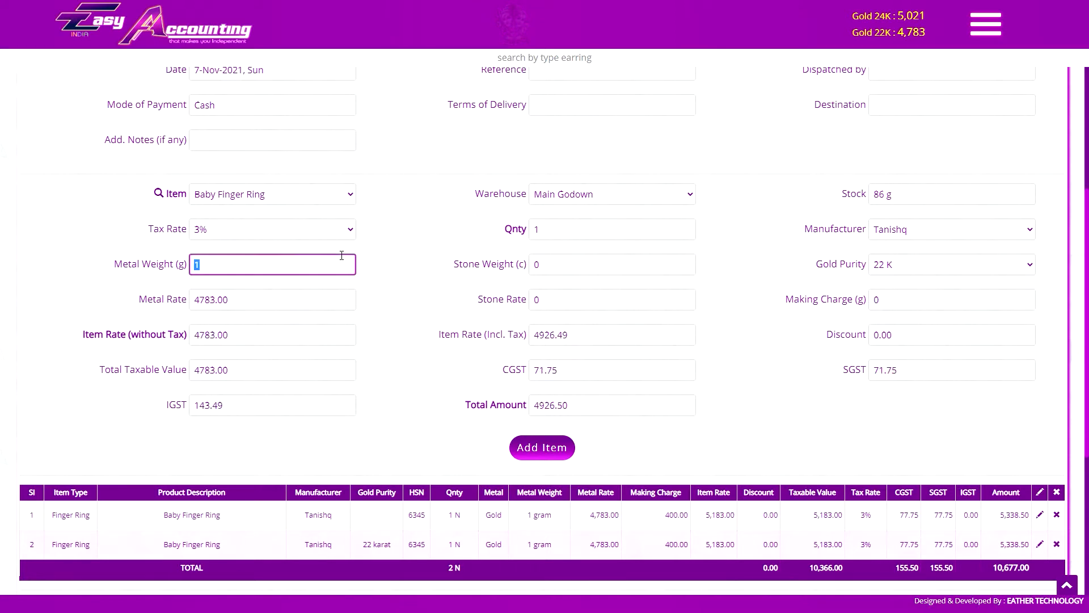
text(4)
click(297, 293)
text(5000)
key(Tab)
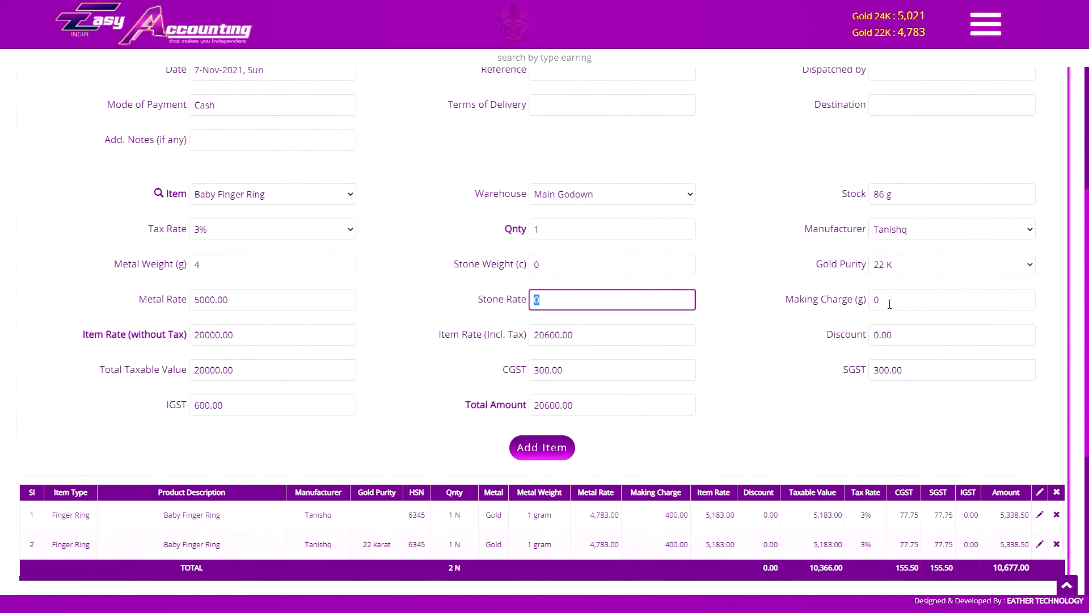
key(Tab)
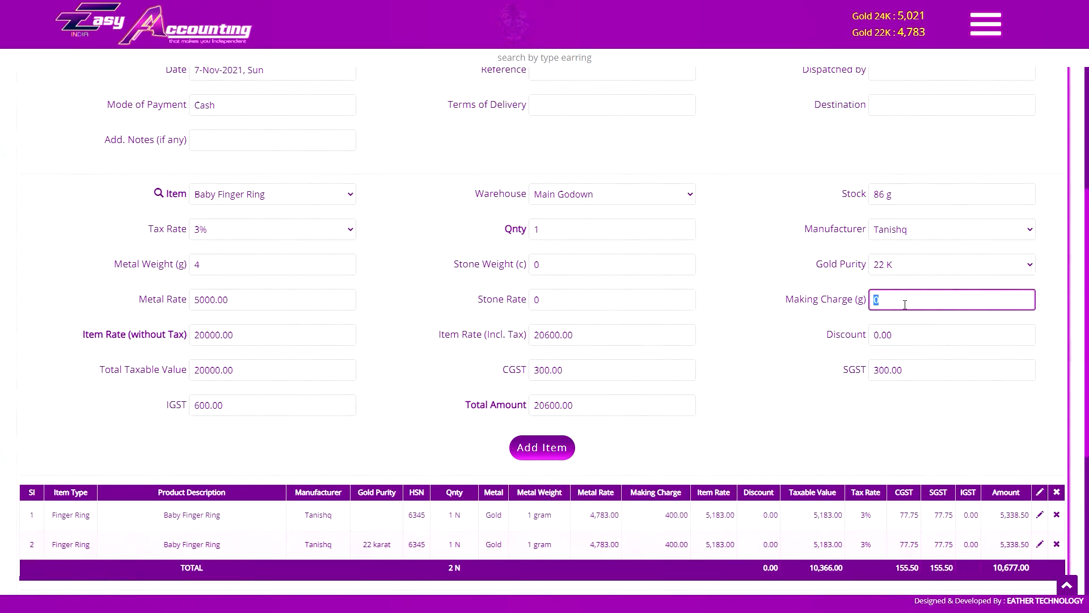
text(300)
key(Tab)
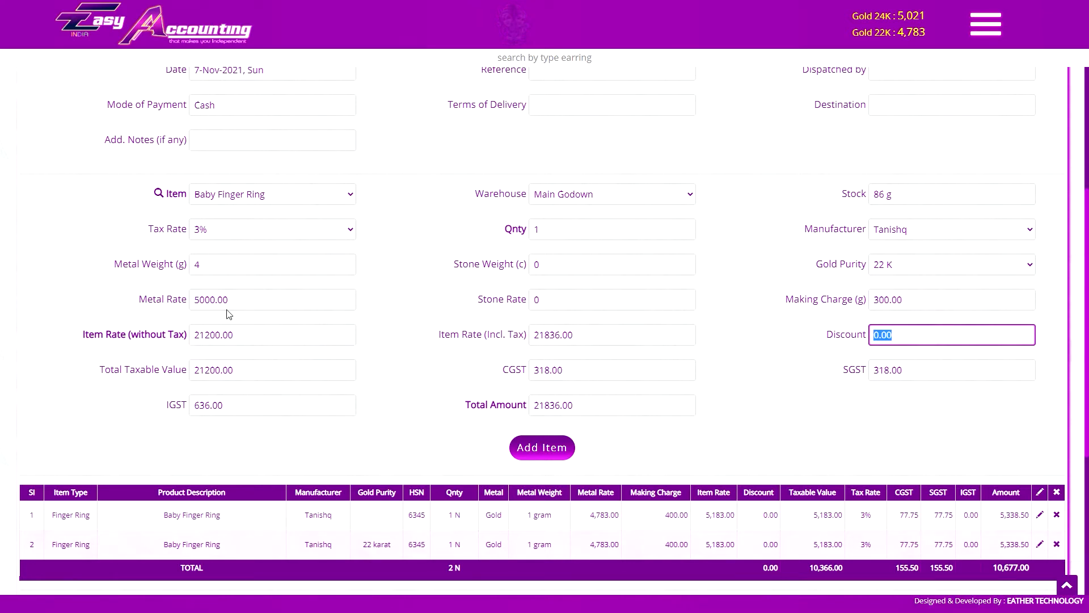
Reduce the ring's metal weight to 0.5 g and set its making charge to 0
double_click(233, 265)
text(0.5)
key(Tab)
double_click(895, 304)
text(0)
key(Tab)
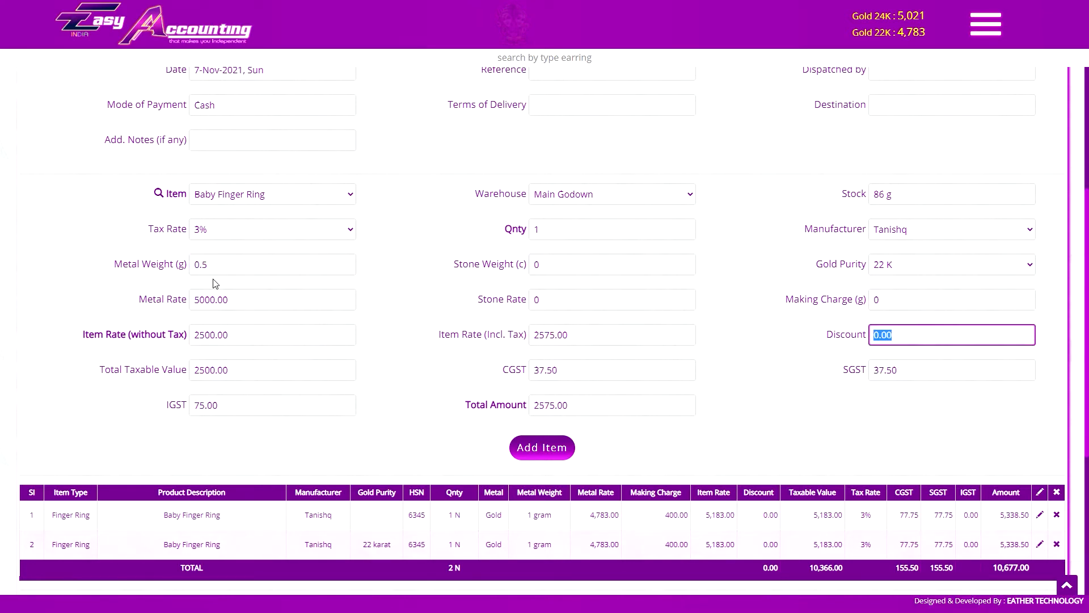
Set the making charge of the 0.5 g ring to 300
double_click(895, 307)
text(3)
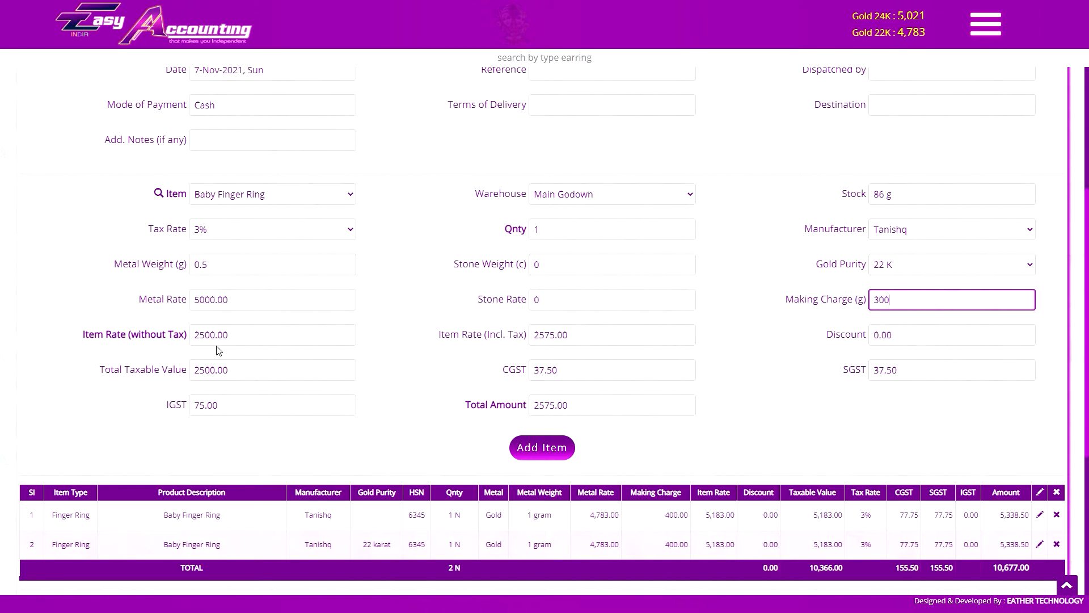
text(00)
click(271, 334)
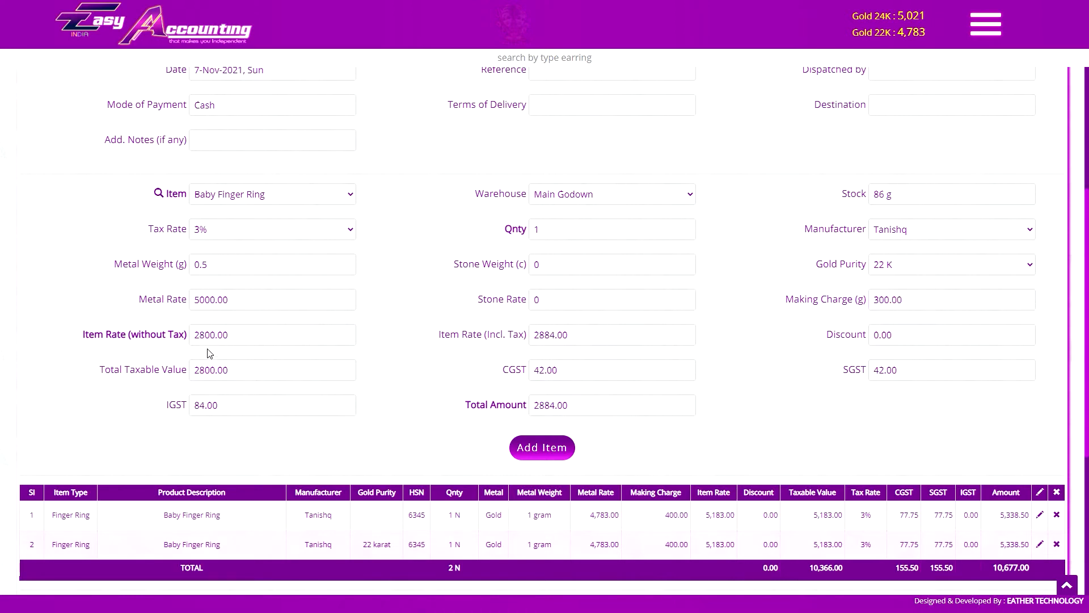
Choose the Earring Gold And Moti item and set its tax-inclusive item rate to 36900
click(253, 194)
click(295, 246)
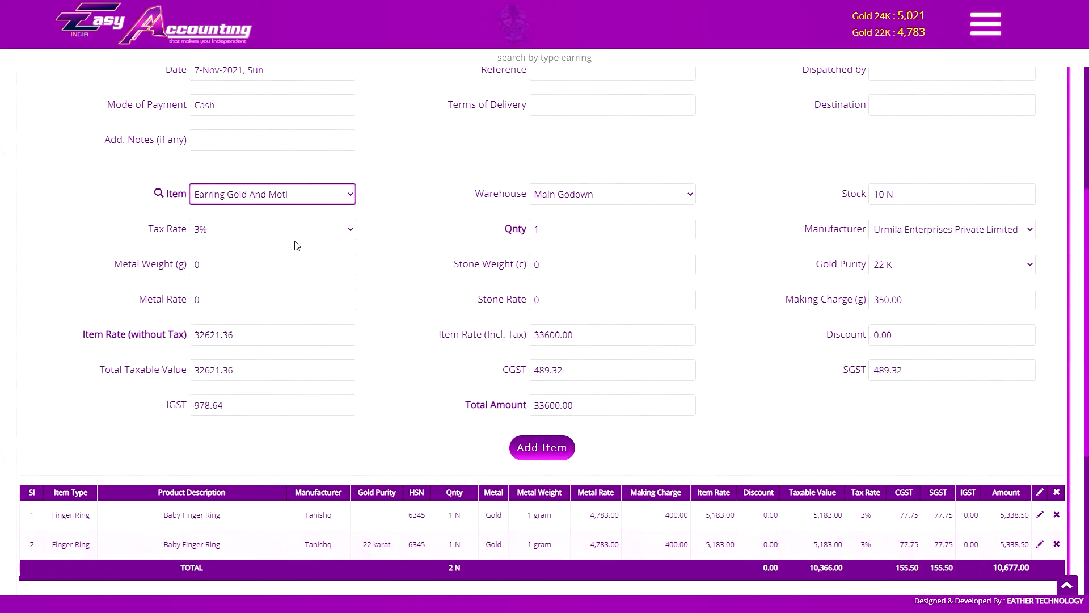
click(223, 330)
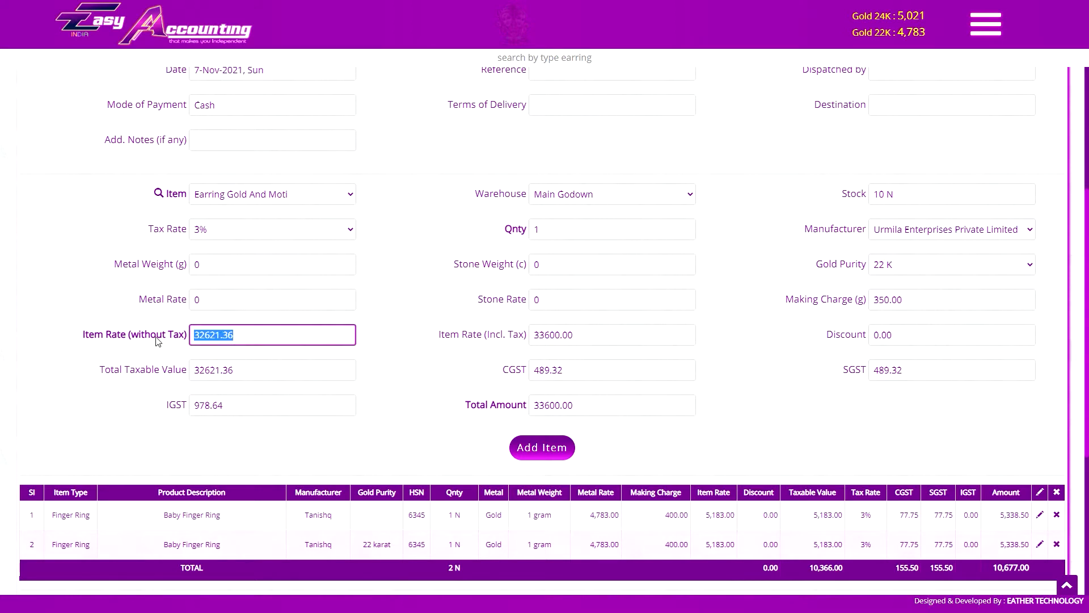
click(491, 356)
click(570, 340)
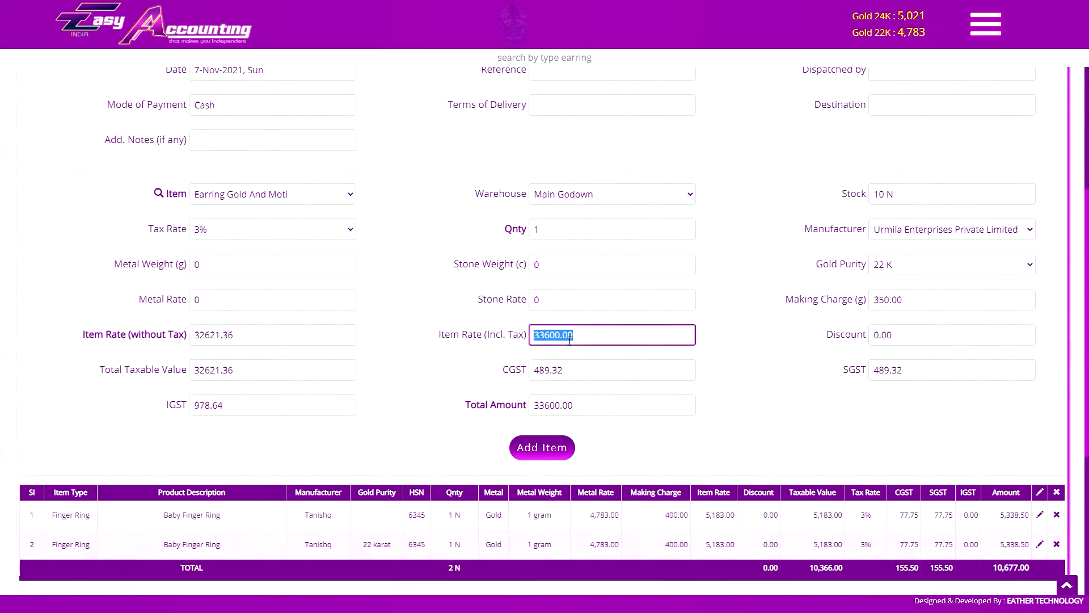
text(36900)
key(Tab)
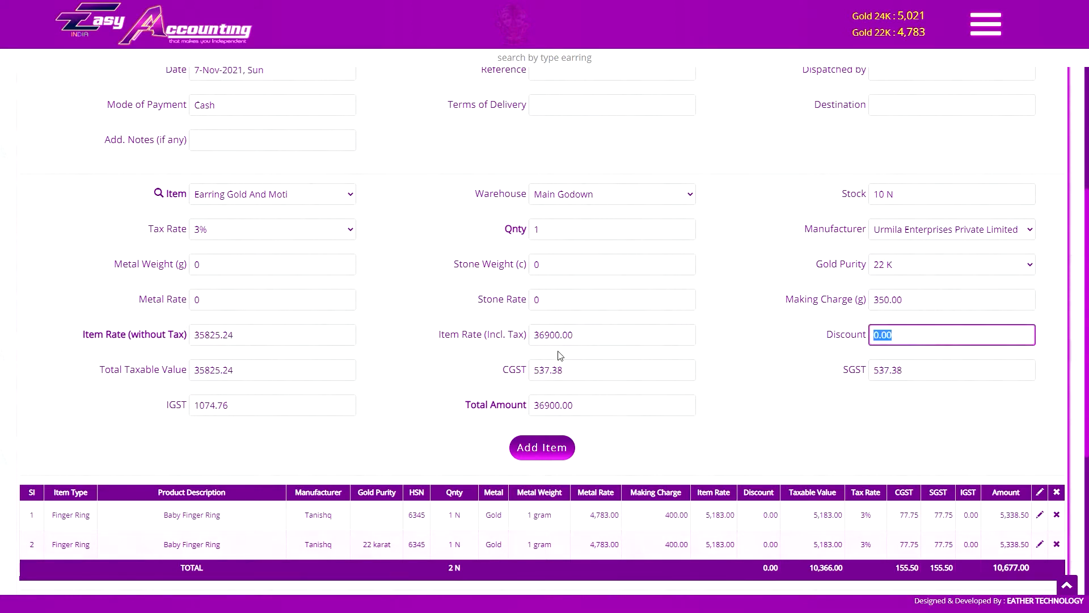
Give the earring a 15% discount and check its taxable value and total amount
drag(890, 339, 825, 337)
text(15%)
click(698, 432)
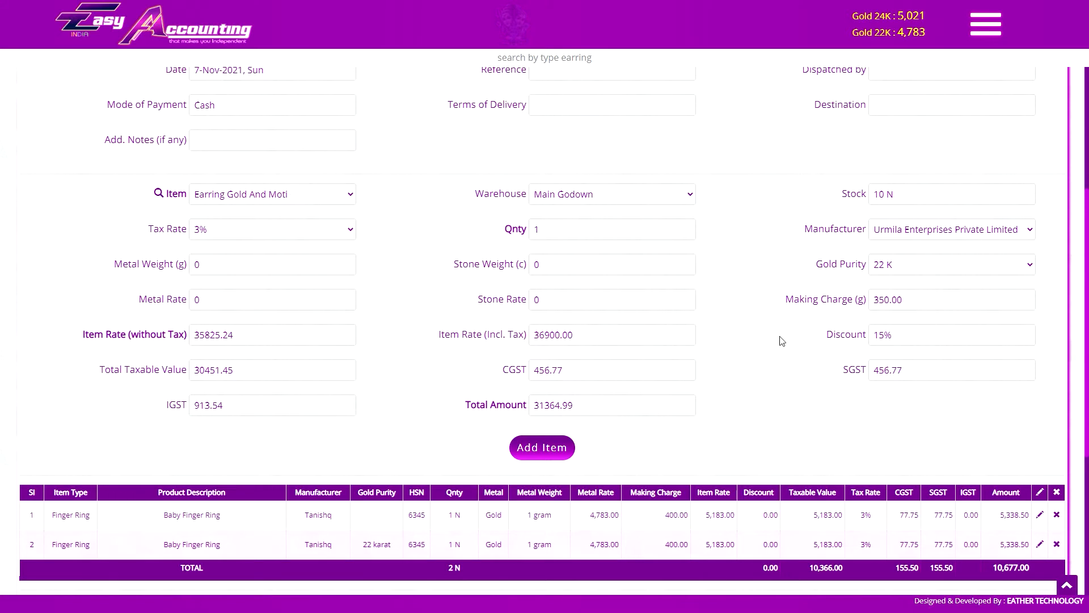
double_click(218, 375)
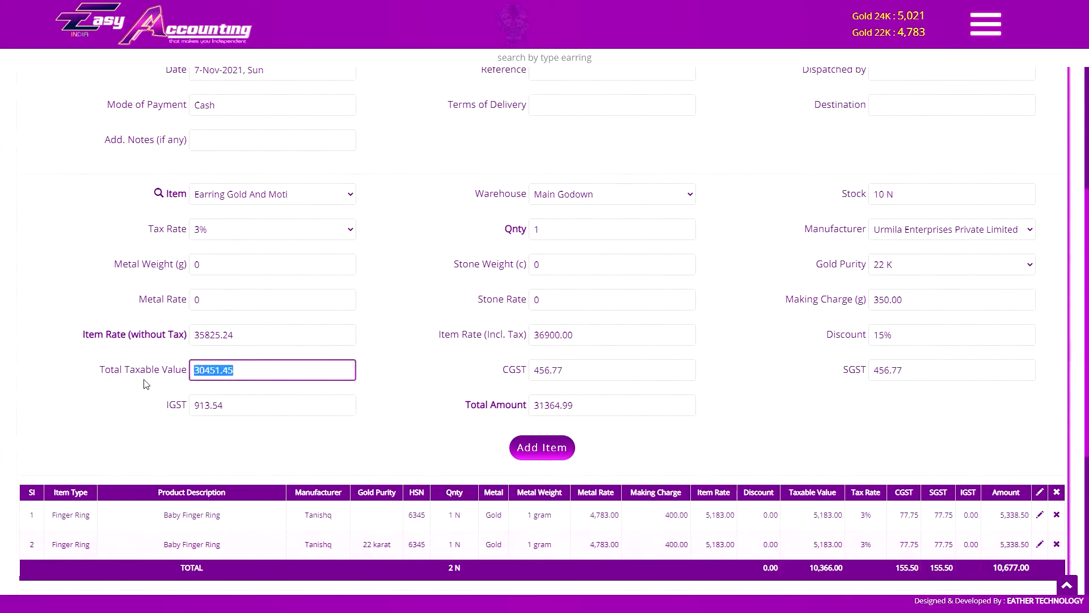
click(636, 380)
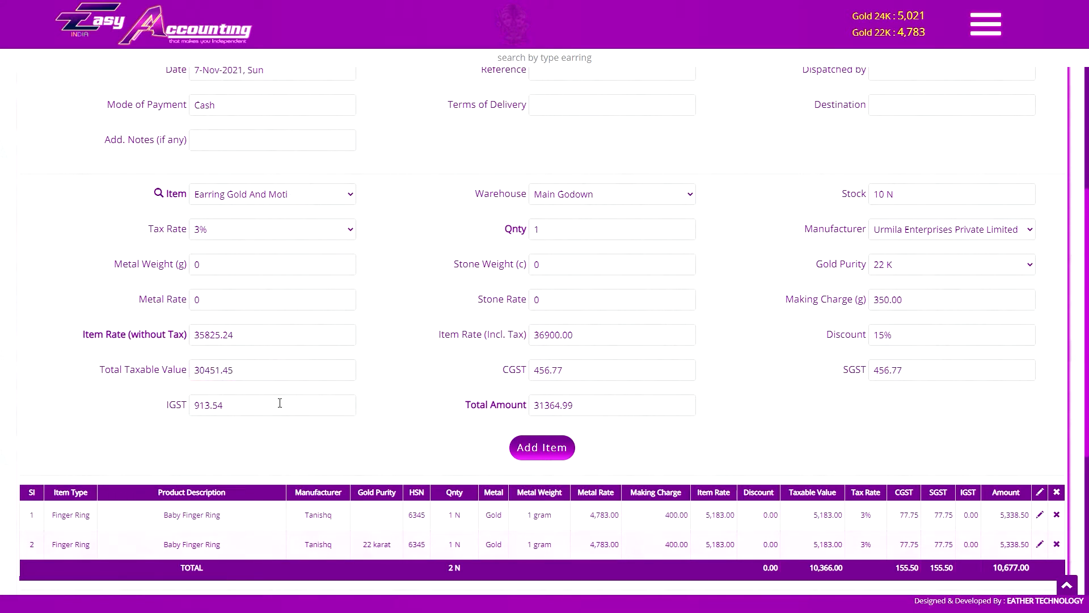
double_click(575, 403)
click(589, 425)
Add the discounted Earring Gold And Moti item to the invoice
click(273, 193)
click(272, 191)
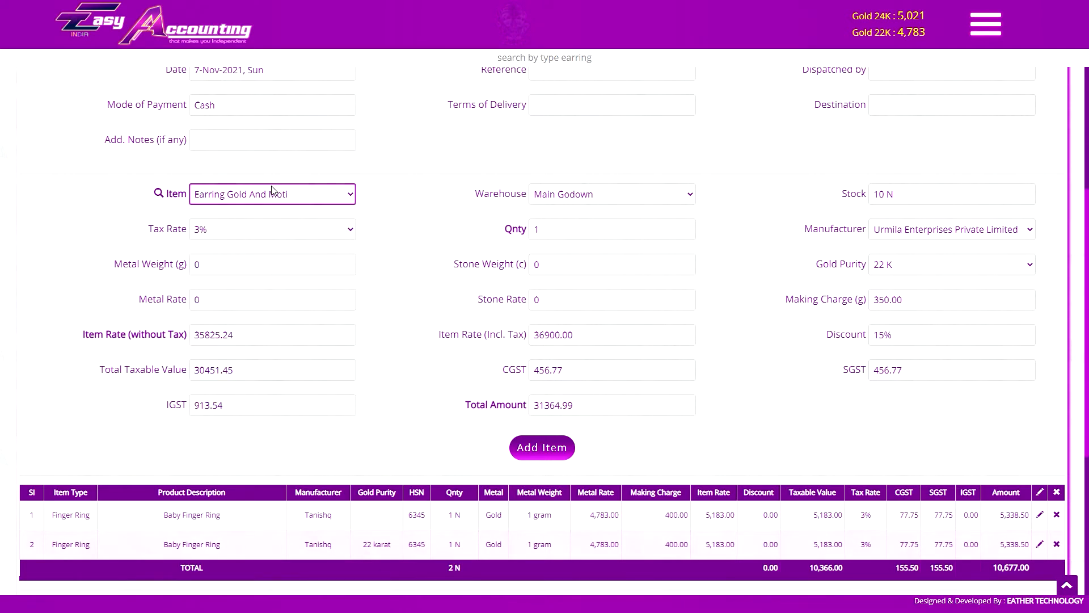
scroll(614, 422, down, 3)
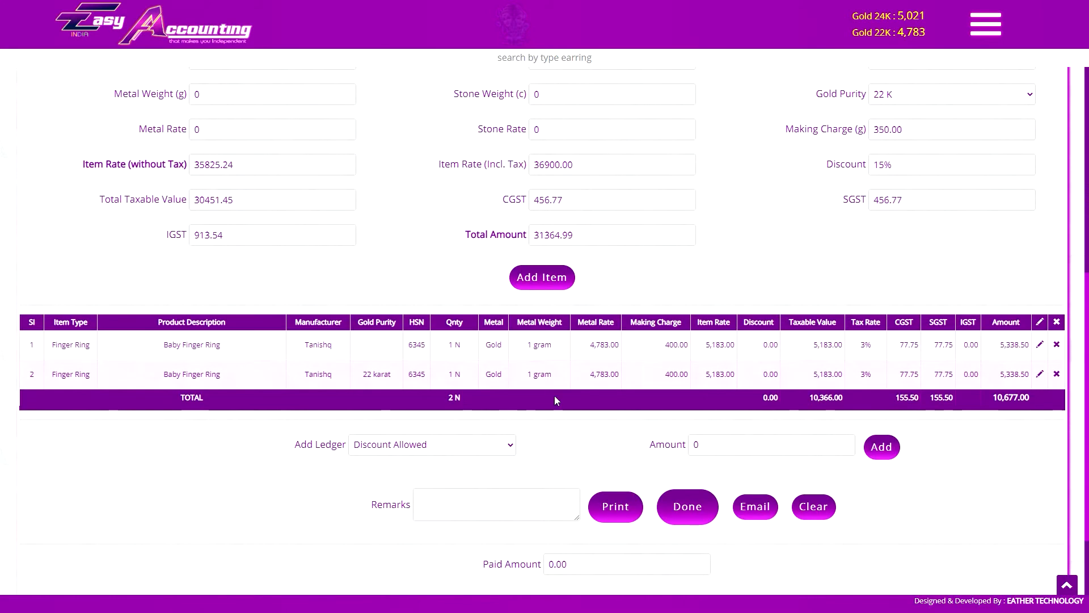
click(542, 278)
scroll(613, 397, down, 3)
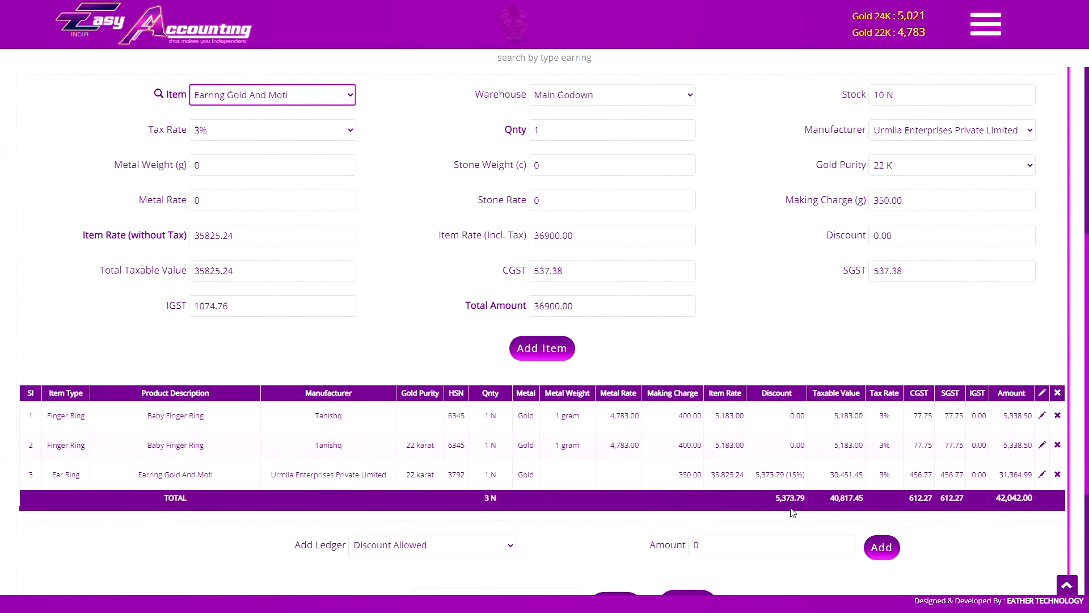
Choose the Gold Received item and set its gold purity to 0 K
scroll(476, 427, up, 3)
click(258, 265)
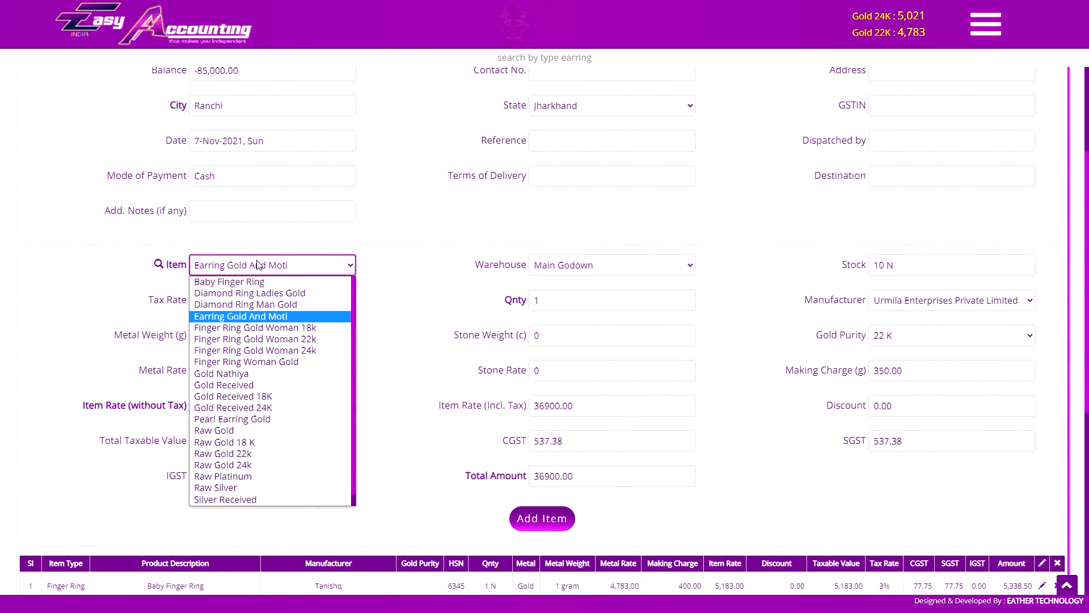
scroll(261, 425, down, 1)
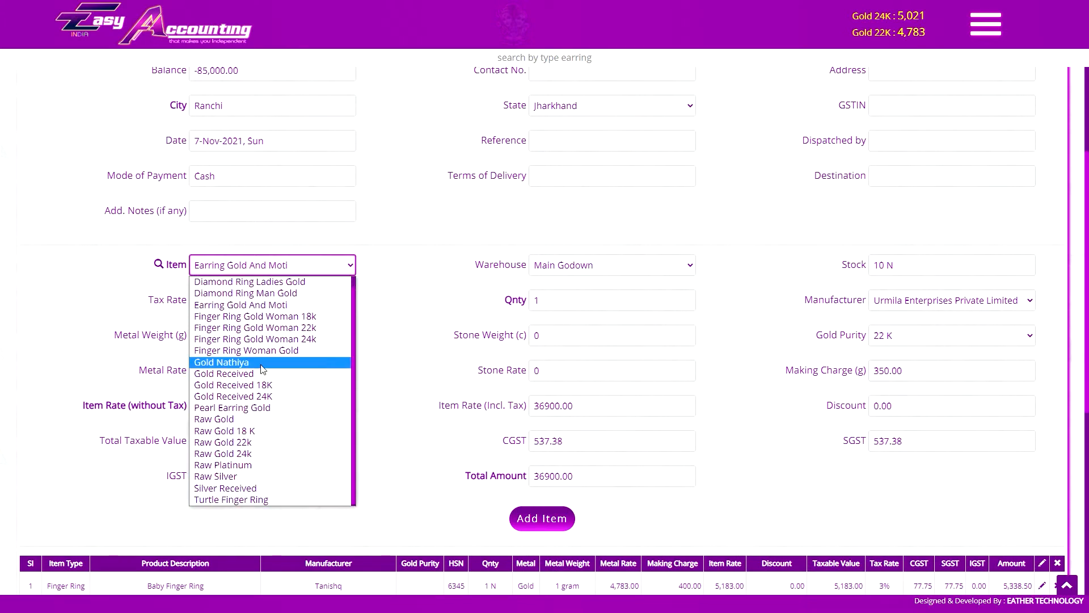
click(292, 373)
scroll(637, 408, down, 2)
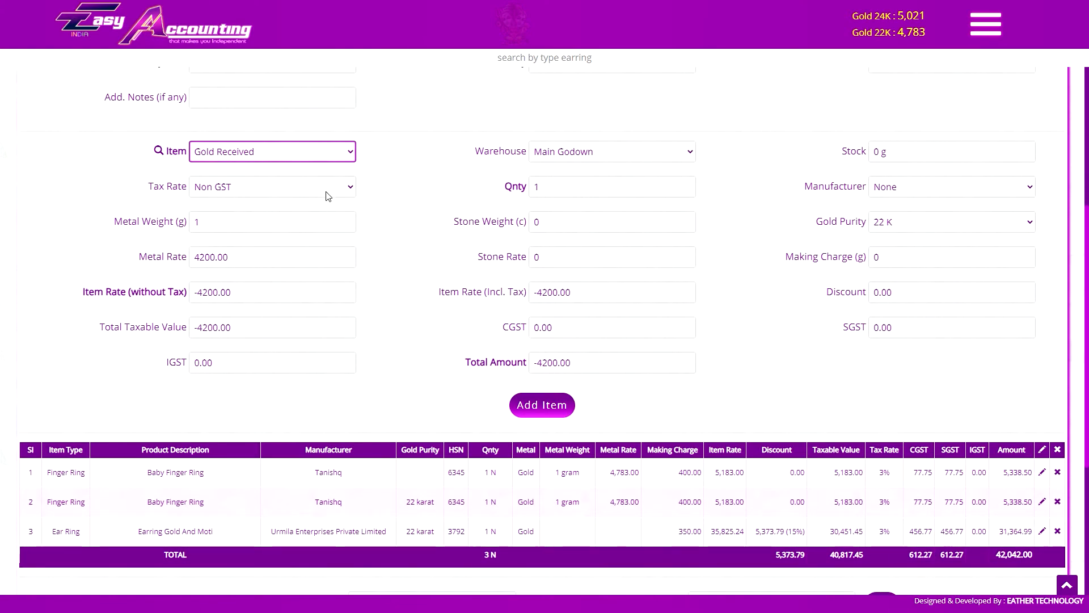
click(317, 156)
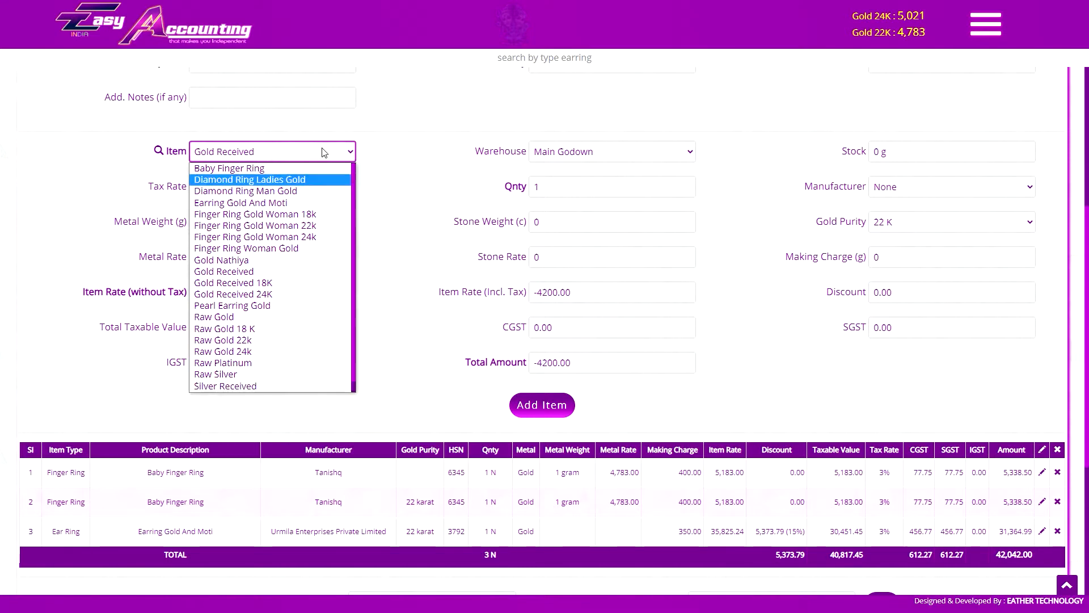
click(352, 157)
click(922, 233)
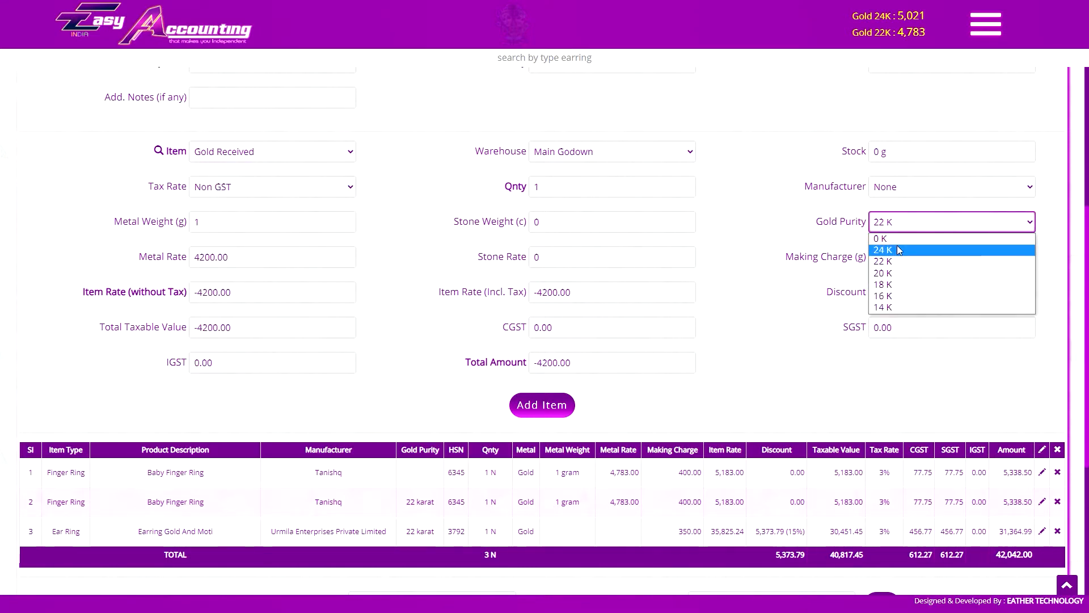
click(895, 245)
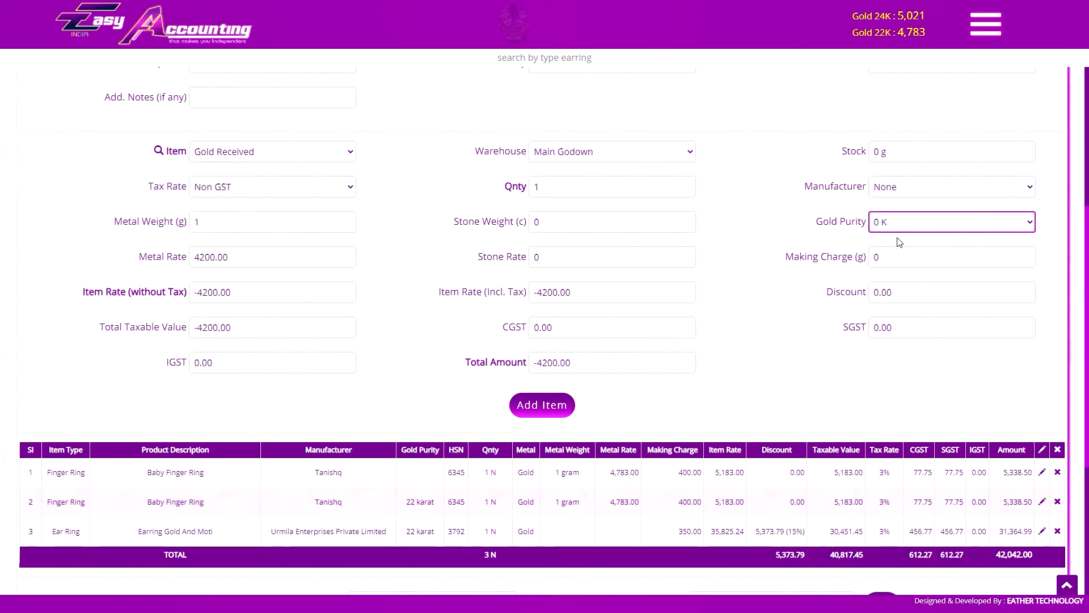
Set the received gold's metal weight to 3.6 g and its metal rate to 3900
click(215, 222)
text(3.6)
key(Tab)
click(255, 257)
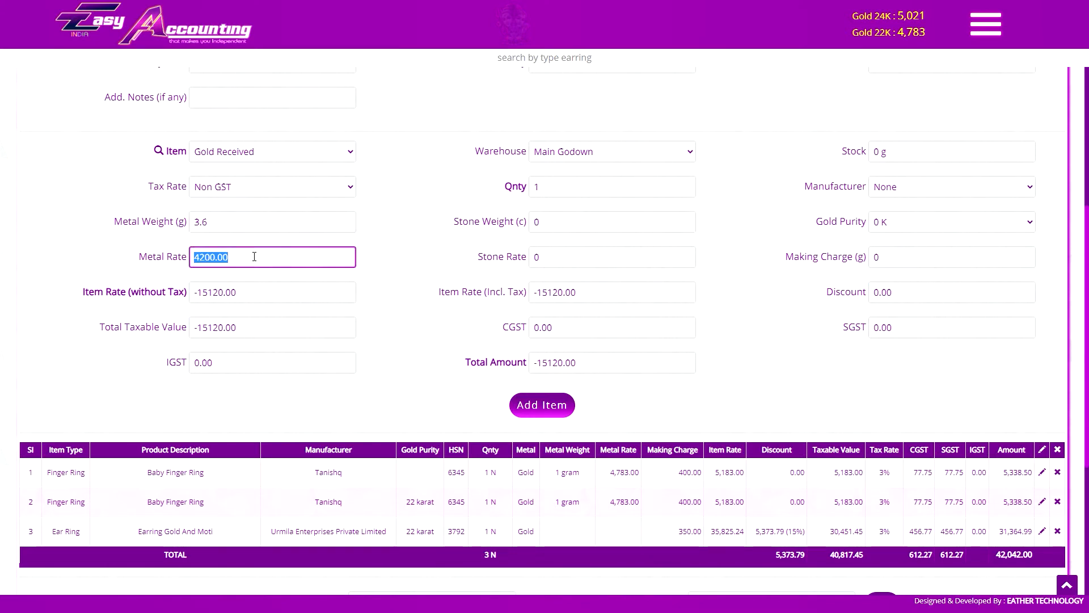
text(3900)
key(Tab)
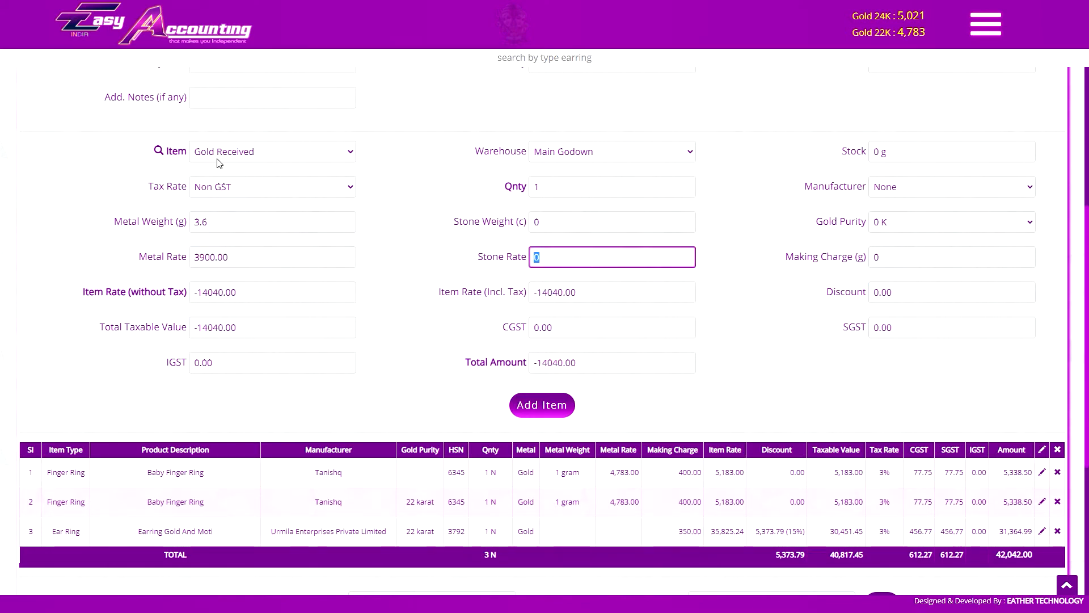
Apply a 20% discount to the received gold and add it to the invoice
click(914, 292)
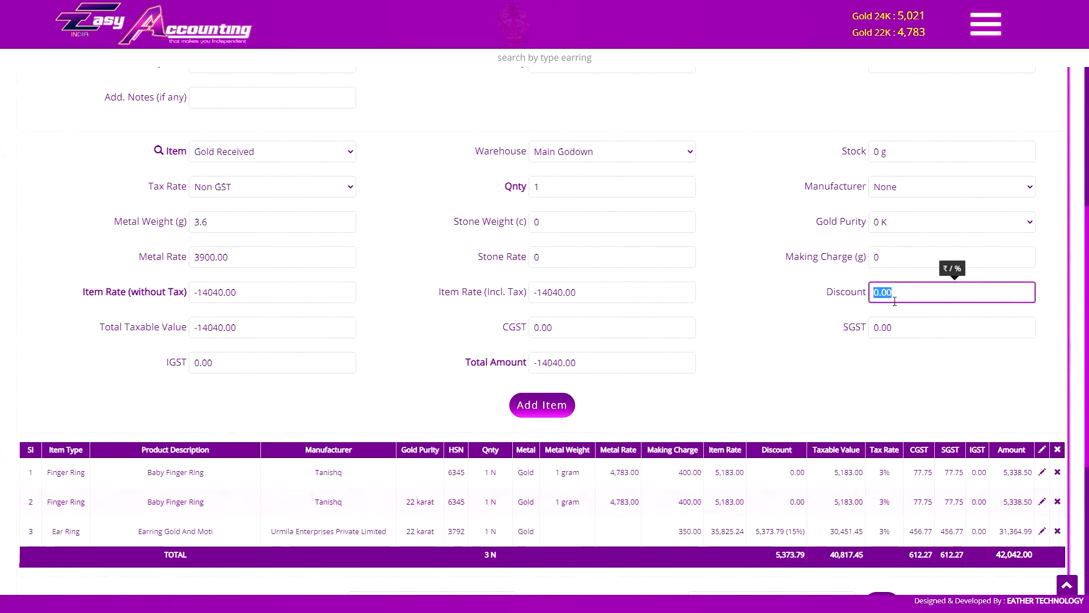
text(20%)
click(694, 364)
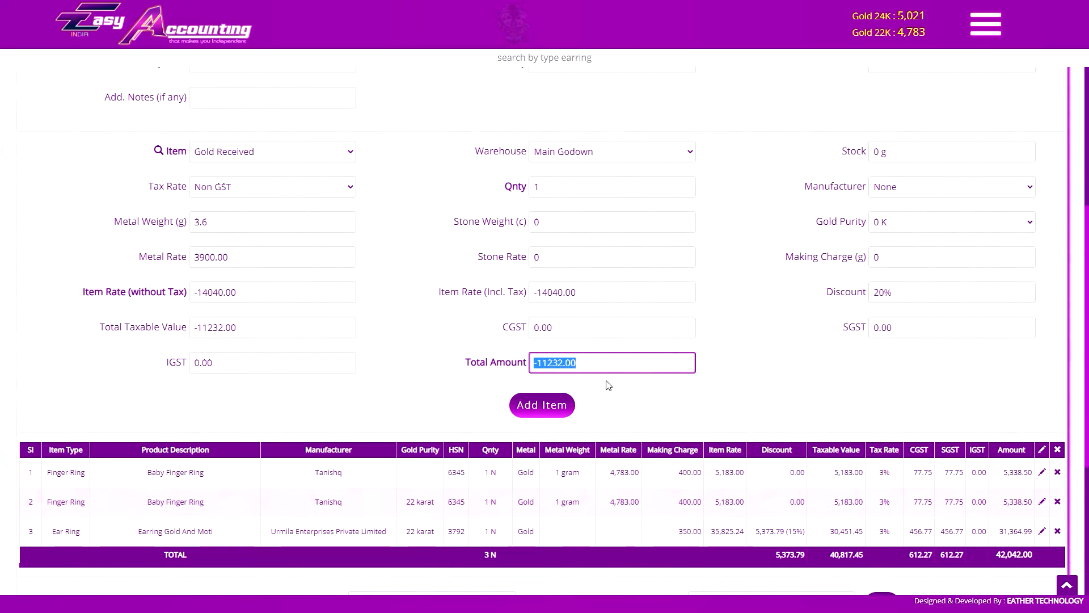
click(542, 405)
scroll(716, 354, down, 1)
scroll(716, 354, down, 1)
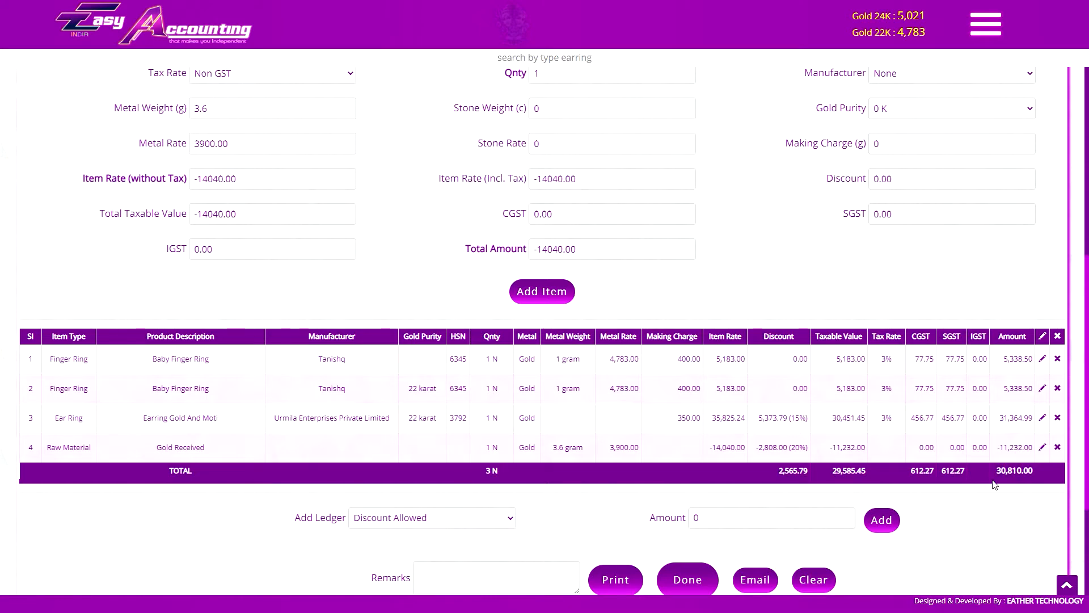
Review the search voice commands and the item, warehouse, quantity and manufacturer fields of the item entry form
scroll(996, 484, up, 2)
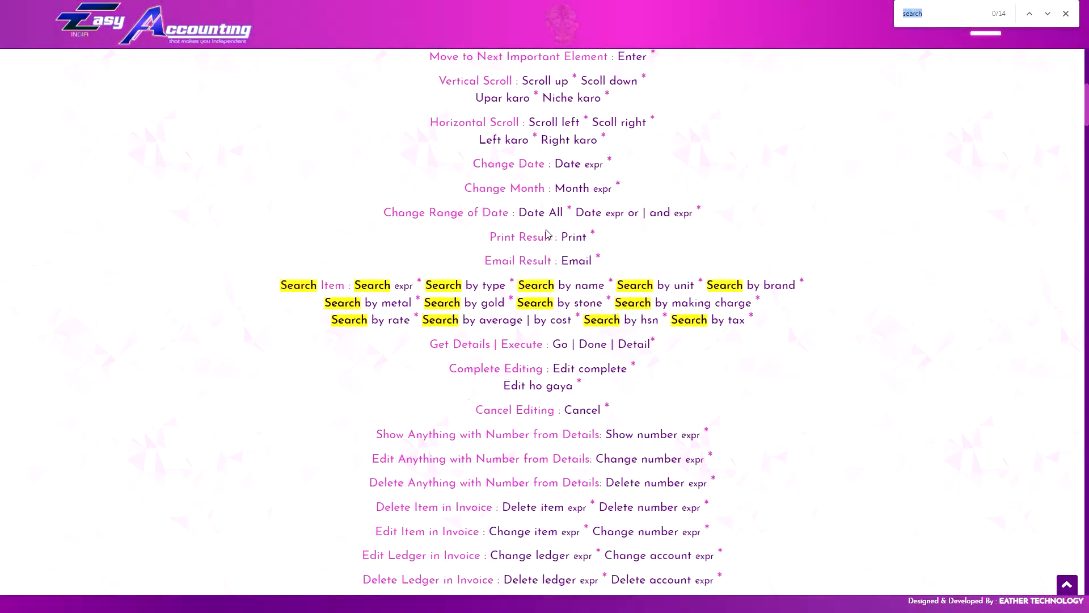
scroll(851, 363, down, 1)
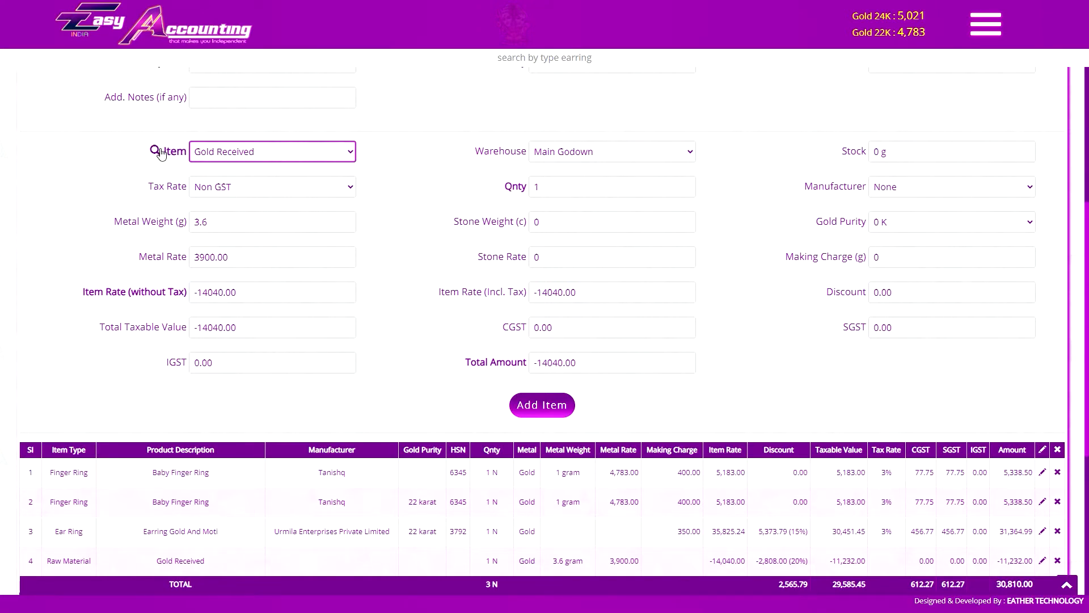
click(245, 154)
click(254, 158)
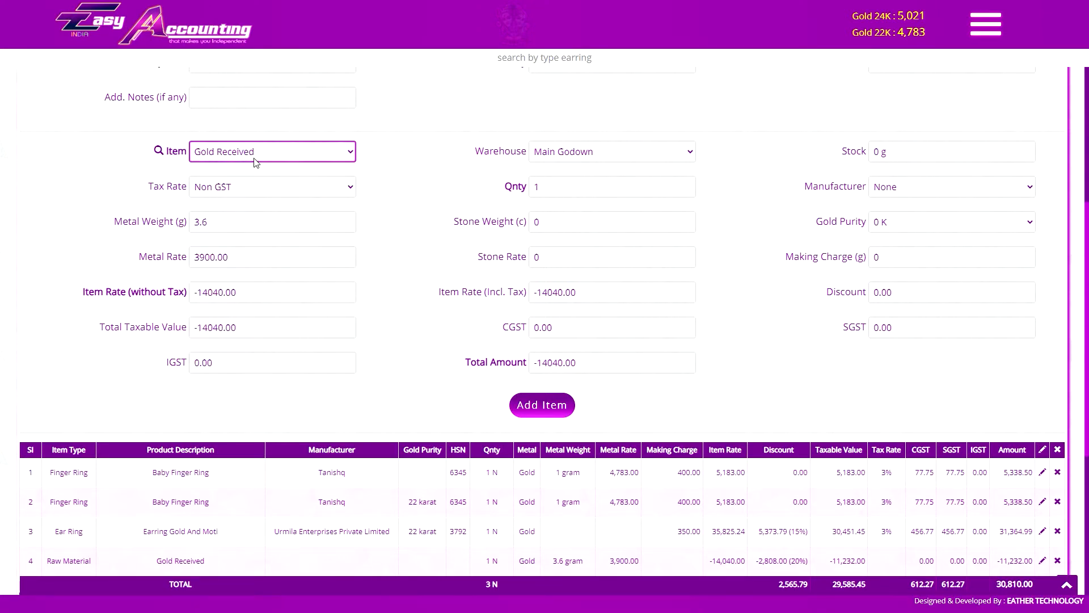
click(565, 154)
click(576, 146)
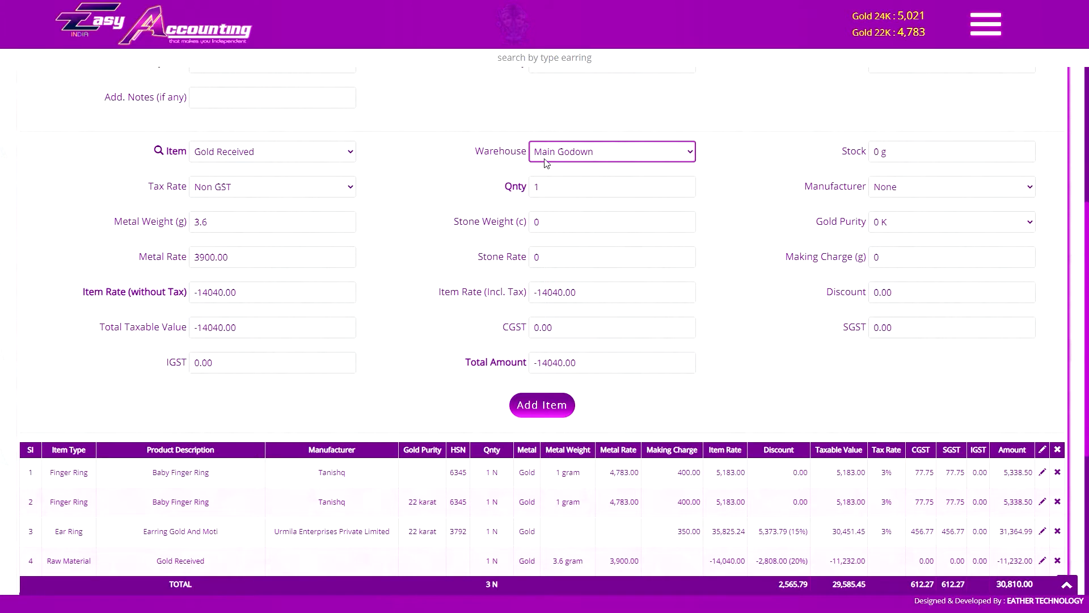
click(537, 186)
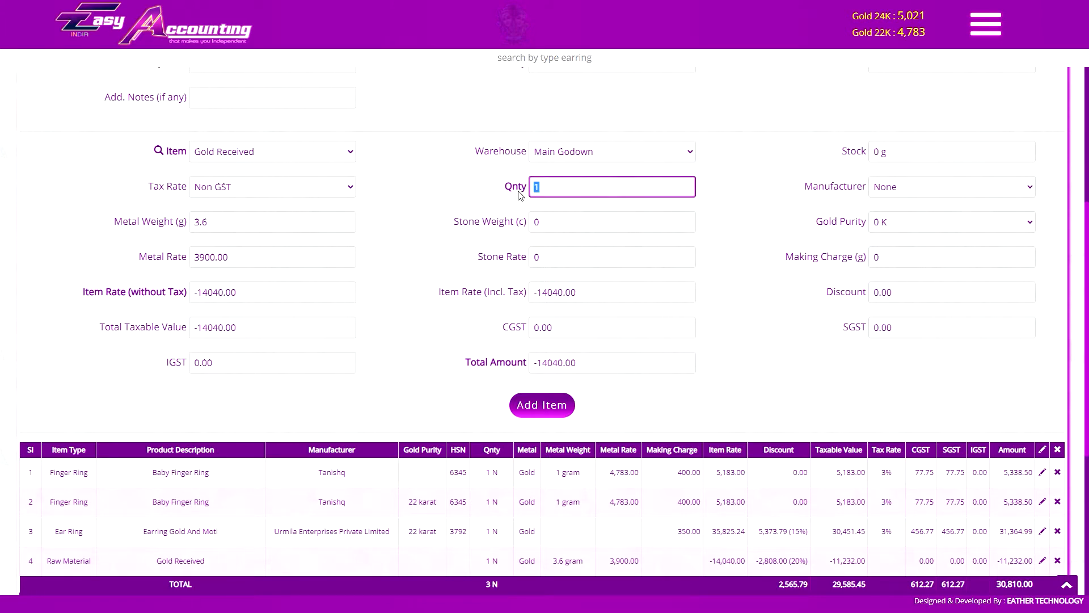
click(876, 187)
click(852, 195)
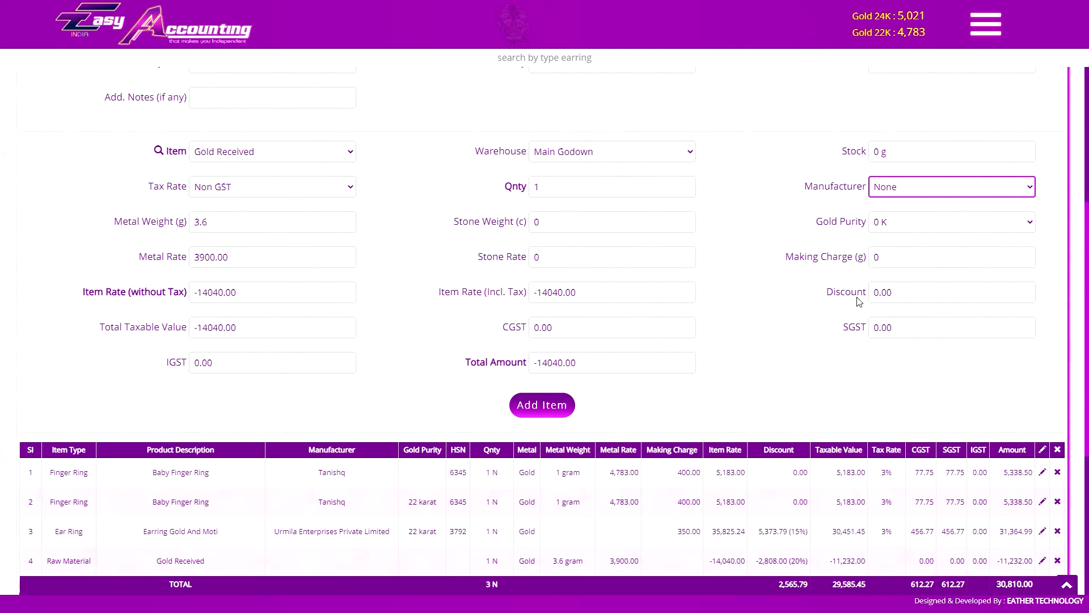
Fill in Gold Nathiya with metal weight 4.869 g, gold purity 18 K, metal rate 4300, making charge 300 and a 15% discount
click(404, 148)
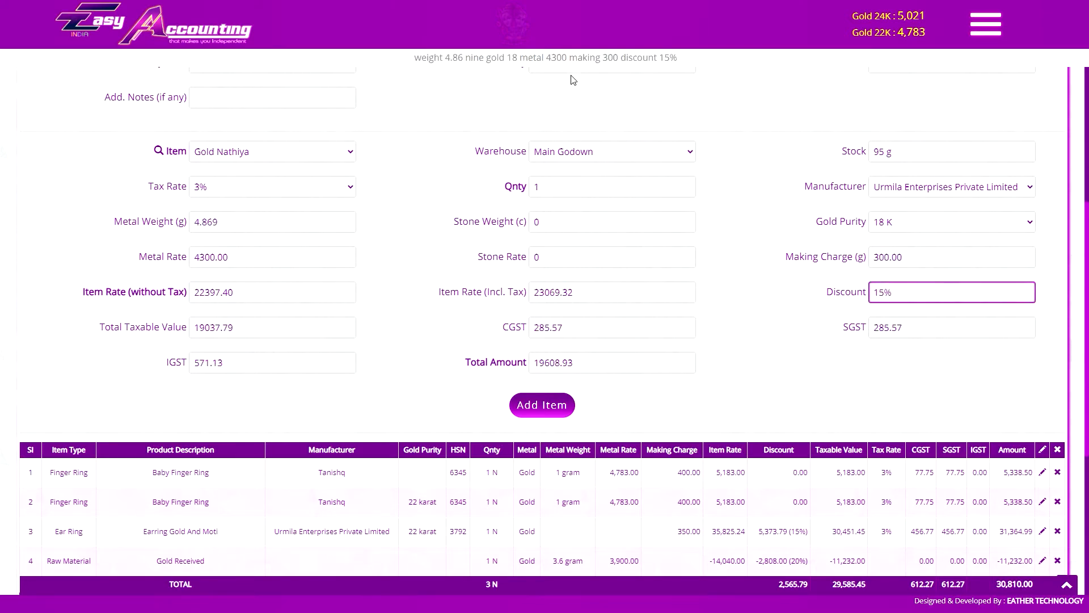
click(743, 362)
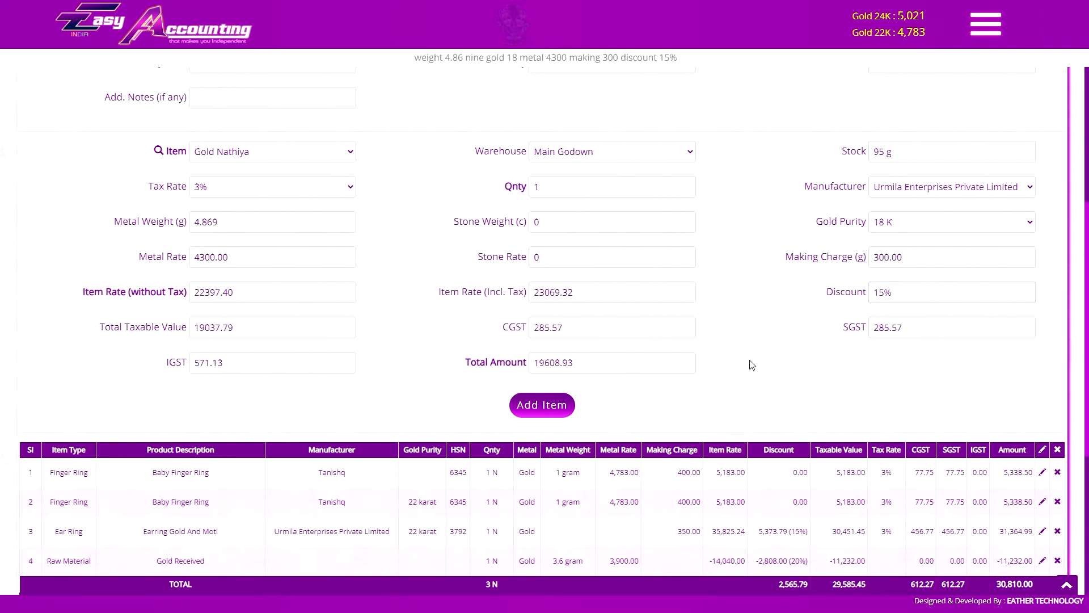
Choose Diamond Ring Man Gold and set metal weight 9.65 g, stone weight 3.238, item rate 33500, making charge 550 and discount 6500
click(222, 152)
click(244, 185)
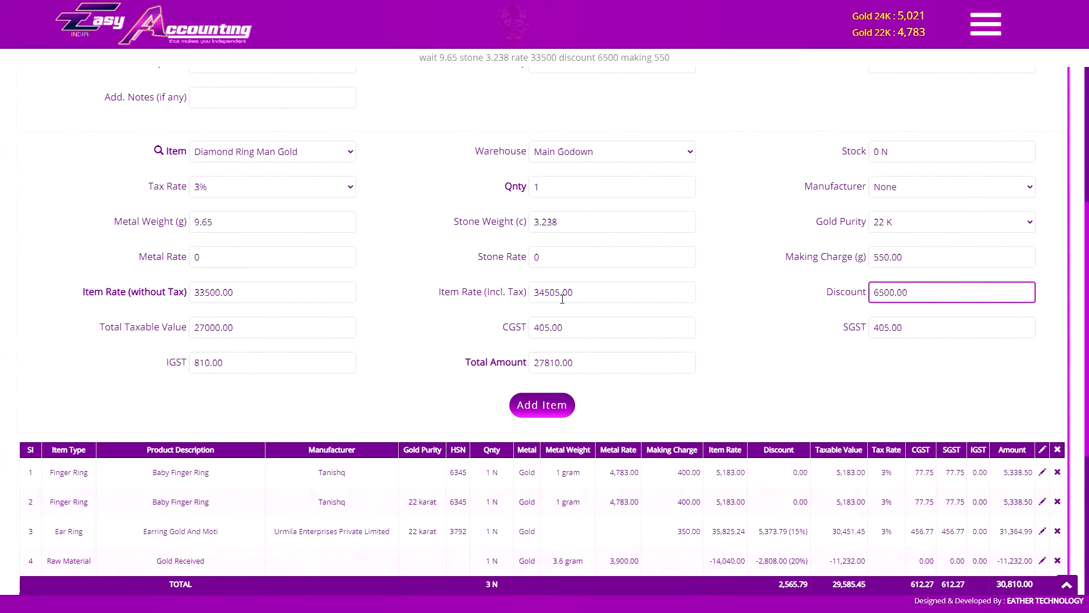
click(671, 361)
Choose Baby Finger Ring and set its metal weight to 8.65 g, gold purity to 18 K and discount to 5%
click(323, 152)
click(310, 215)
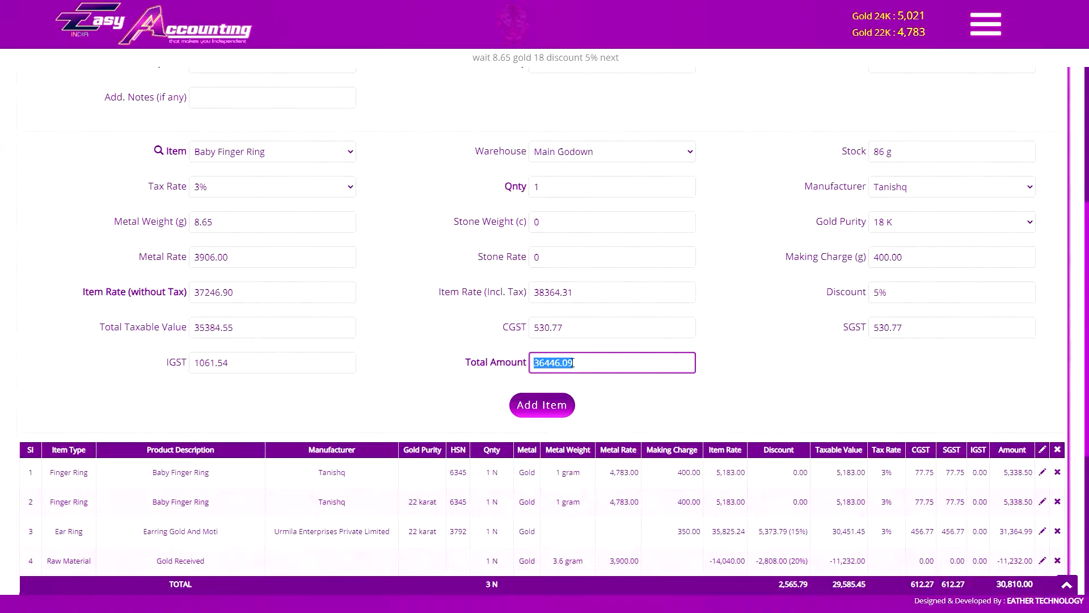
Add Diamond Ring Ladies Gold to the invoice with metal weight 14.692 g and a tax-inclusive rate of 48000
click(249, 154)
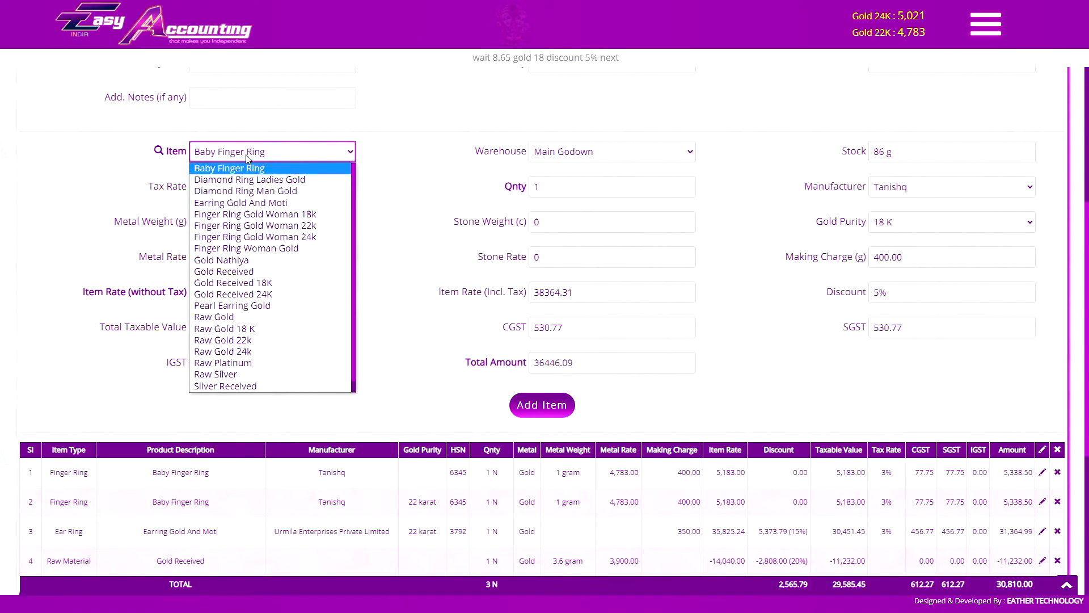
click(252, 179)
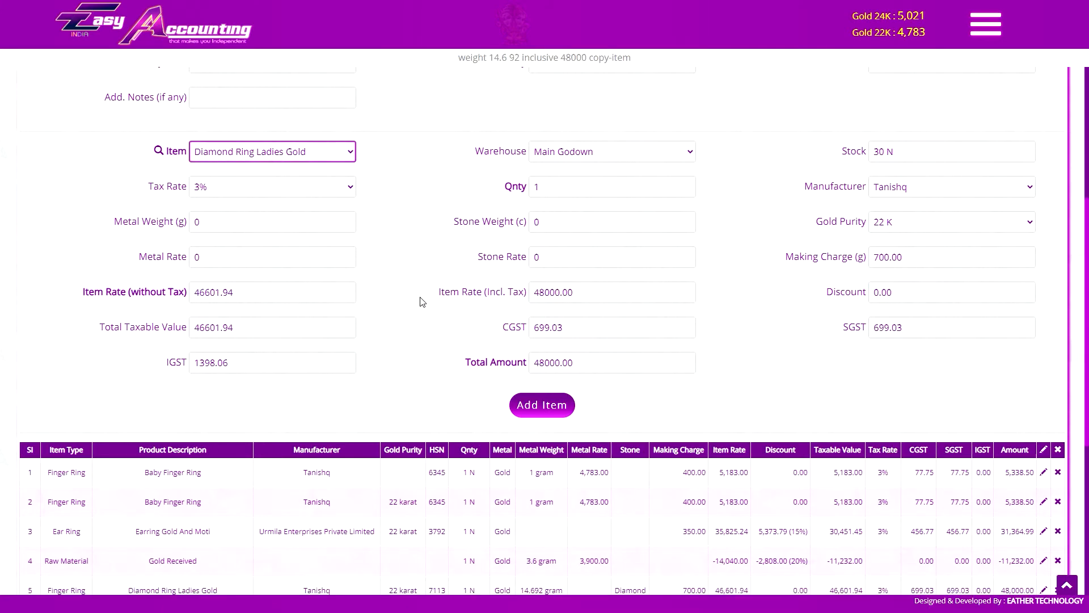
scroll(436, 278, down, 4)
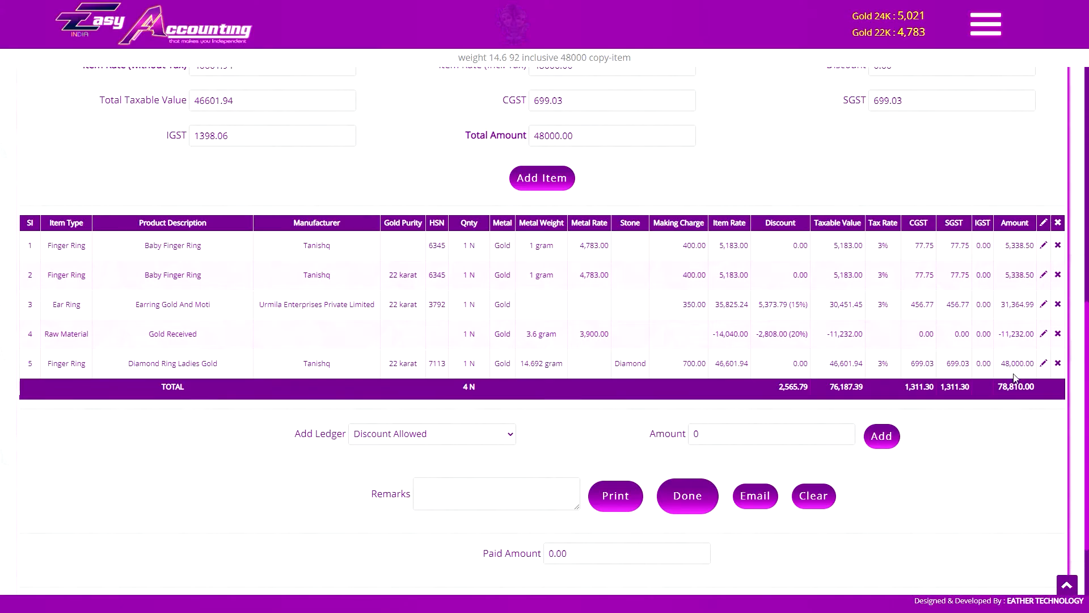
scroll(806, 385, up, 7)
scroll(448, 284, down, 2)
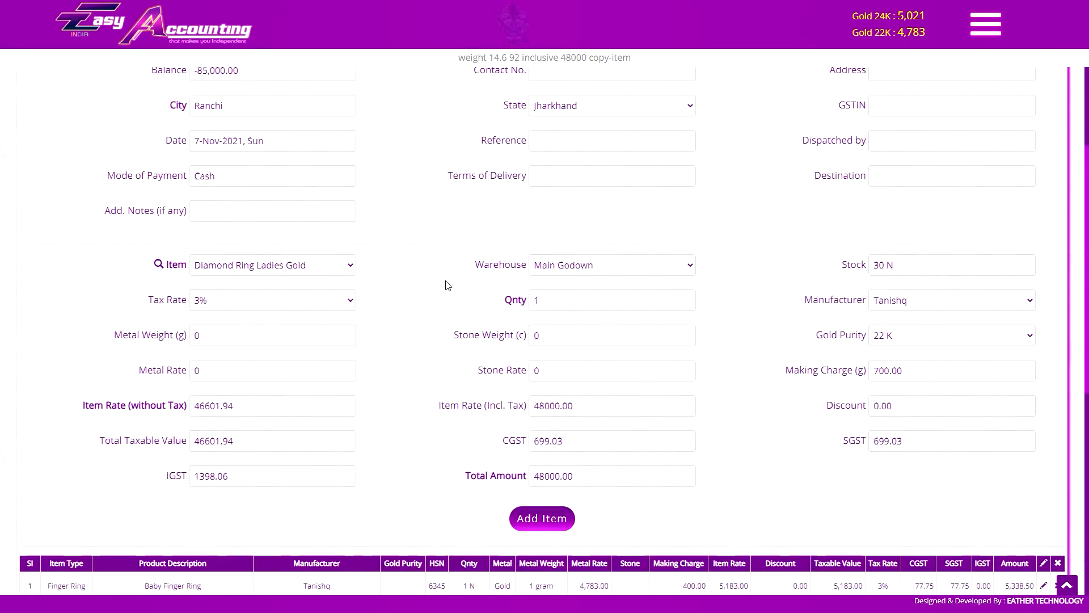
scroll(470, 396, up, 1)
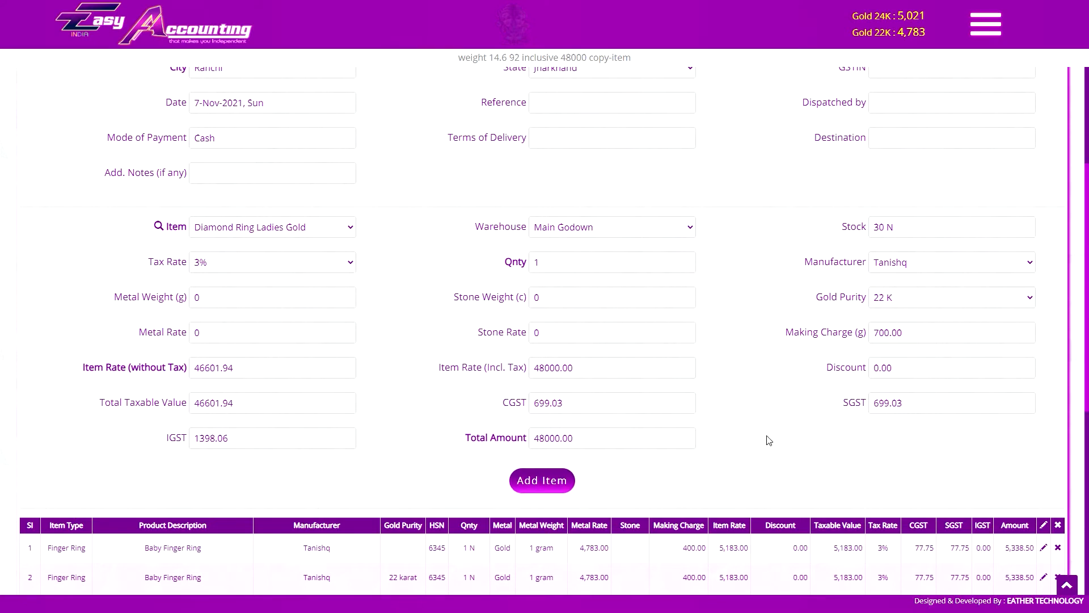
scroll(767, 438, down, 4)
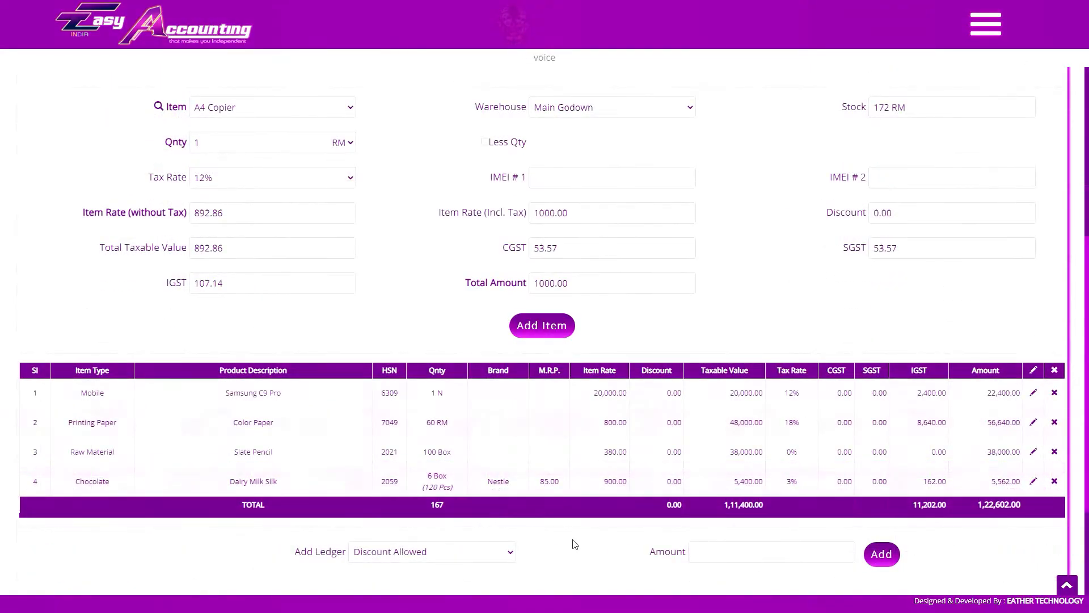
Look through the ledgers that can be added as extra charges or discounts to the invoice
click(497, 553)
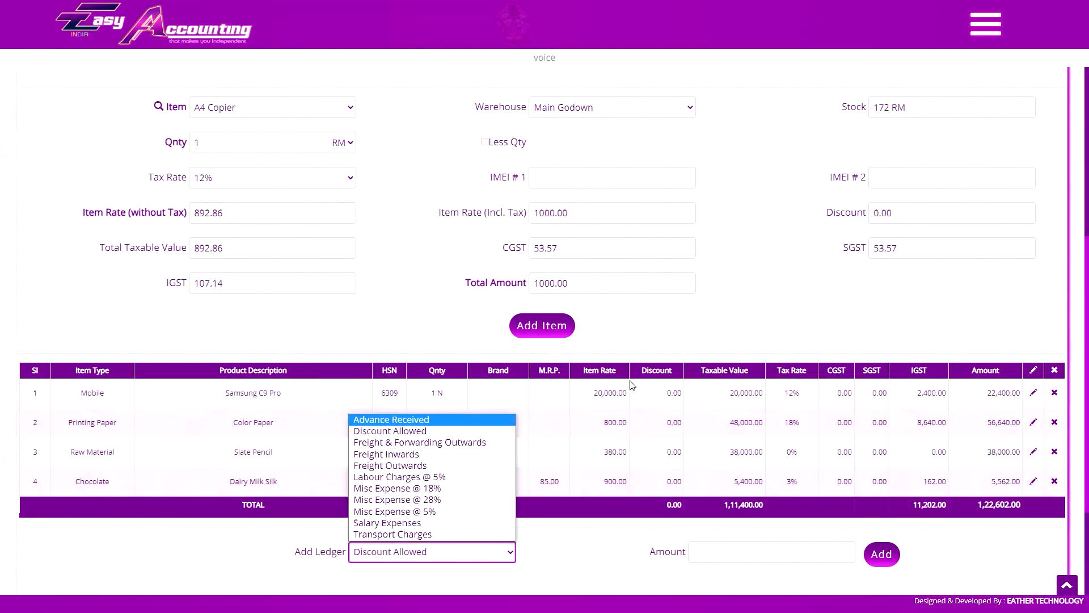
click(606, 535)
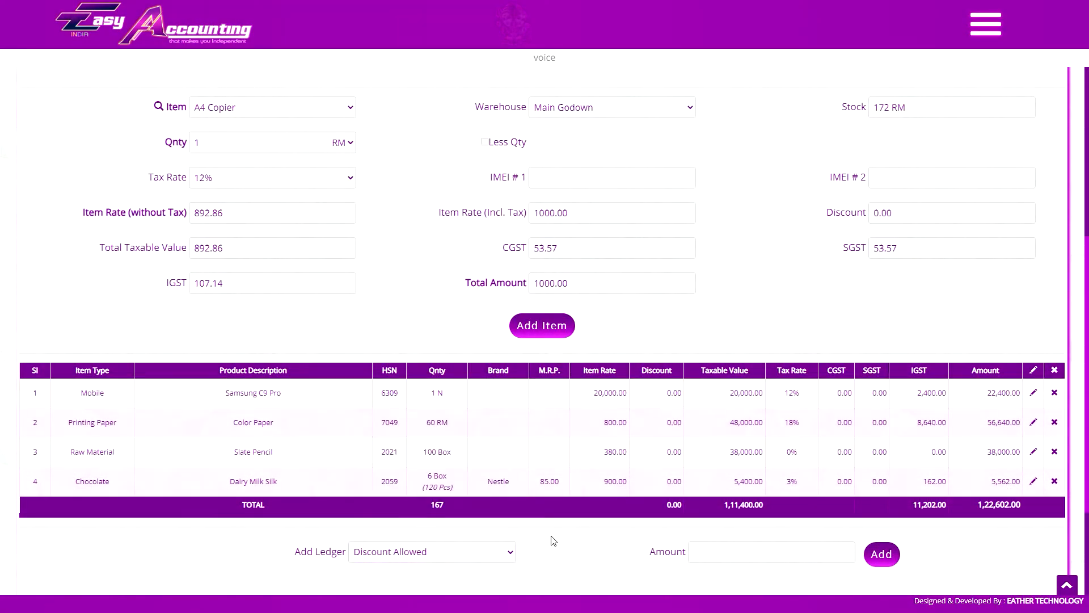
click(451, 552)
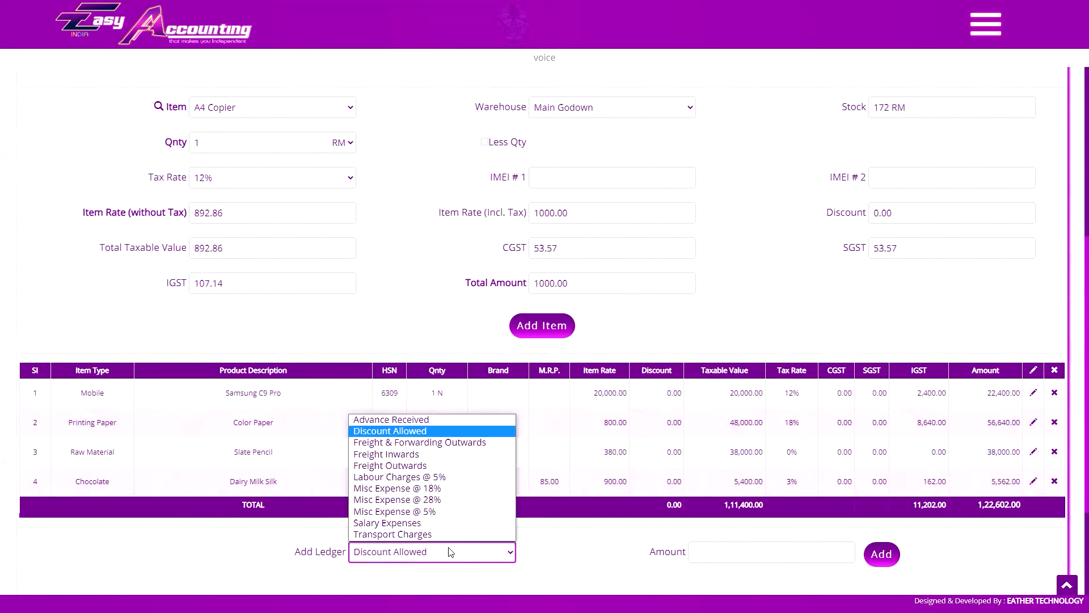
click(452, 433)
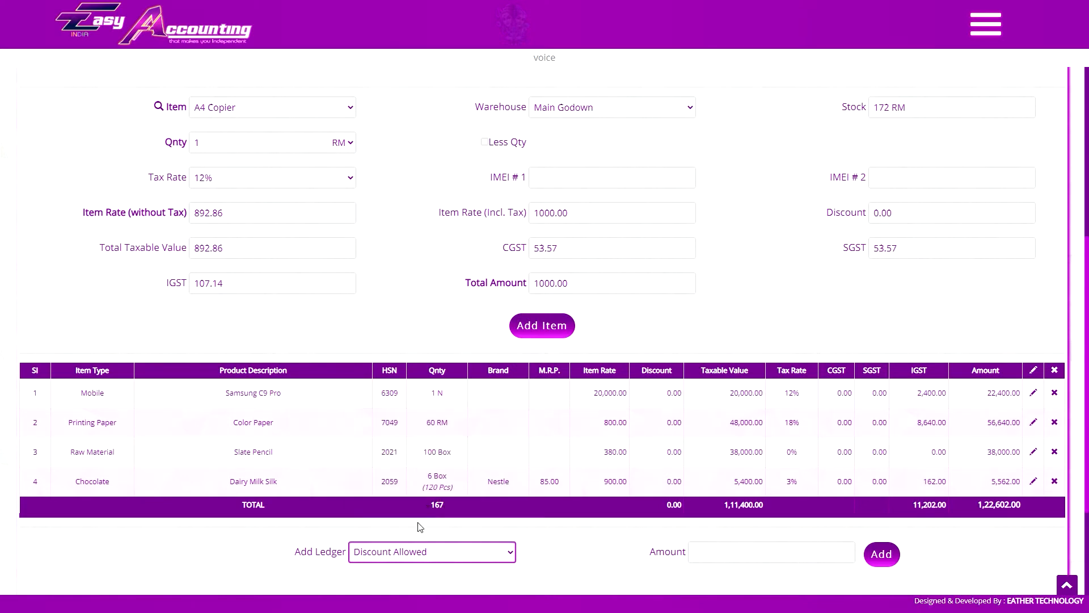
click(457, 549)
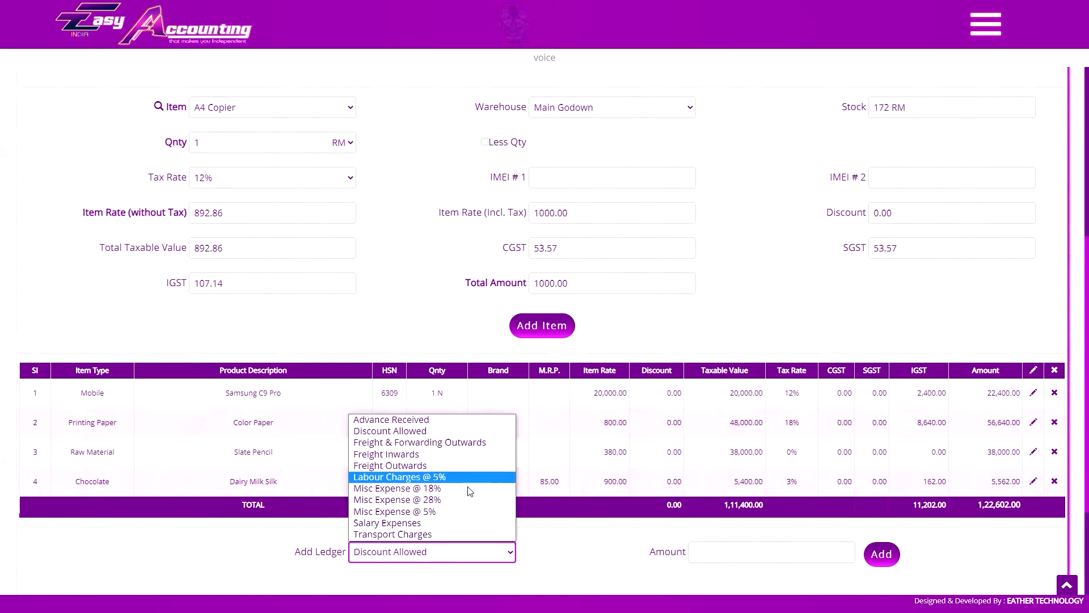
click(546, 546)
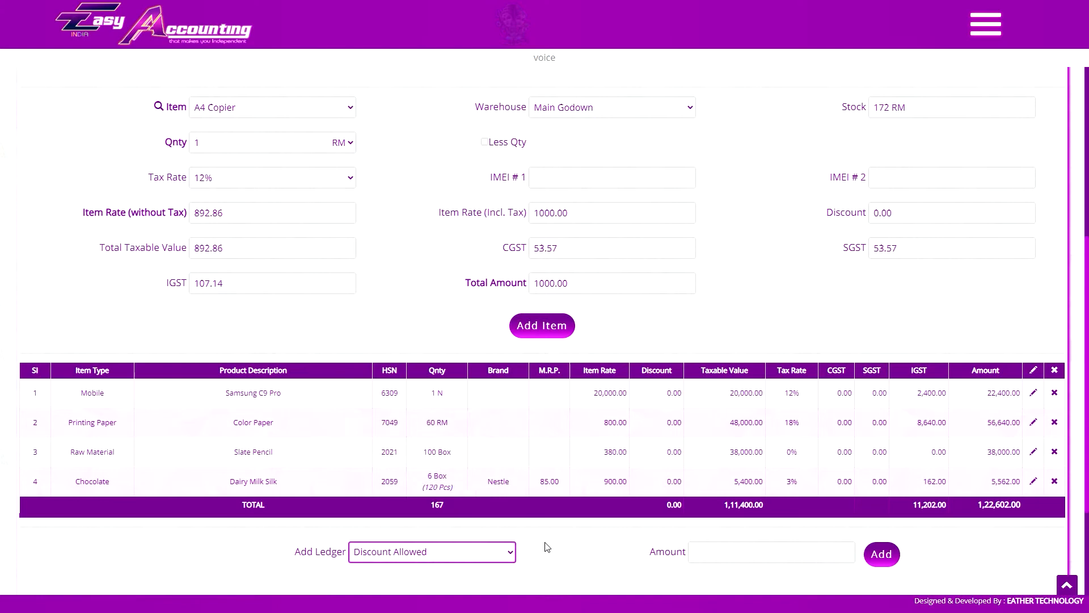
Add the Freight & Forwarding Outwards ledger to the invoice with an amount of 600
click(506, 552)
click(386, 443)
text(600)
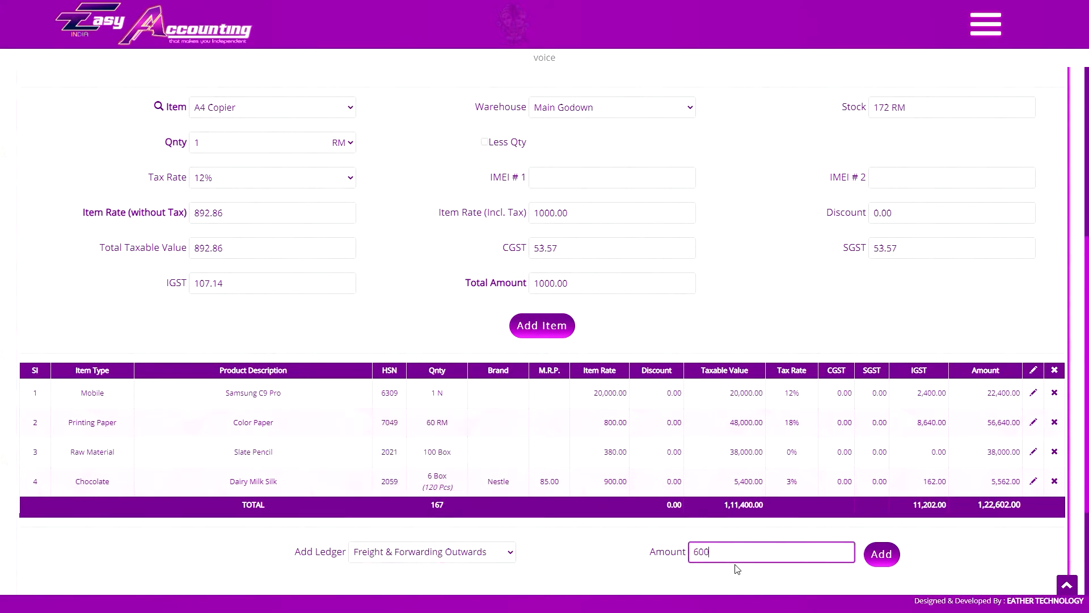
click(882, 554)
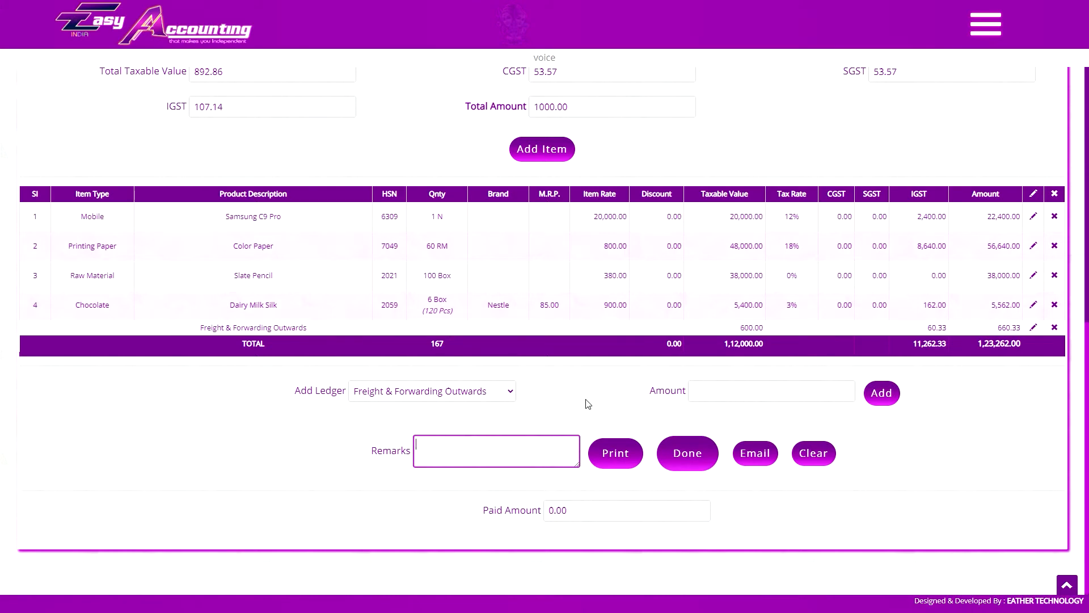
click(442, 403)
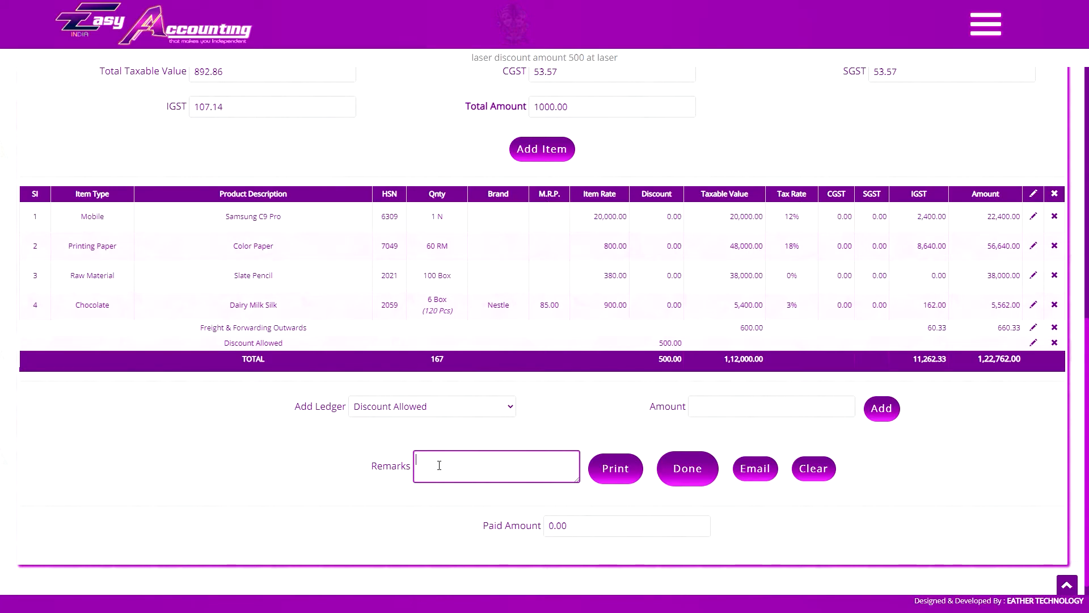
Enter the invoice remark "this is the remark for this invoice so enter your narration here"
click(222, 472)
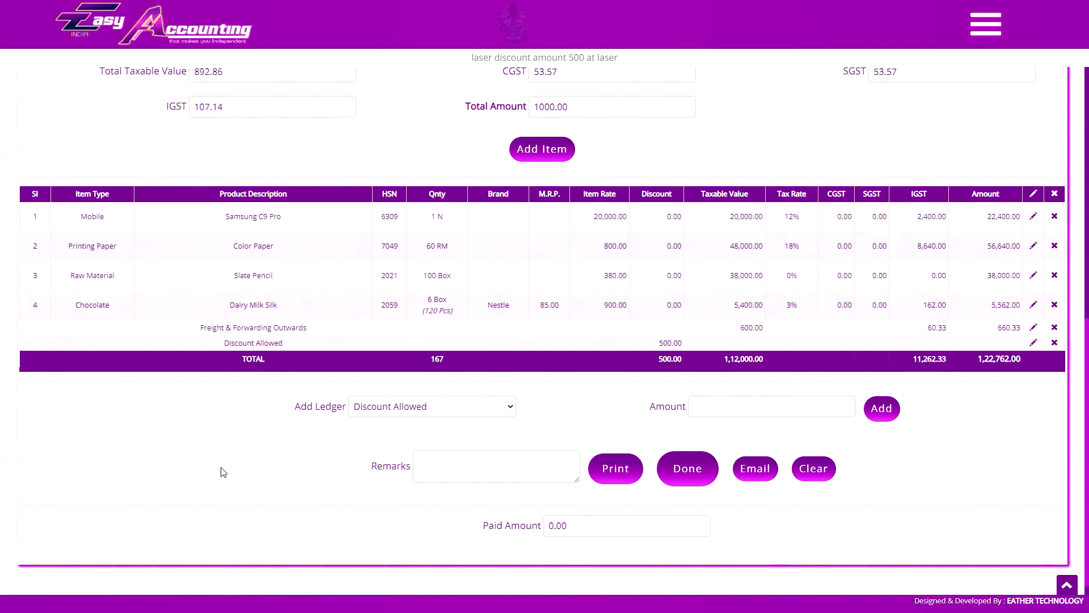
click(497, 466)
text(this is the remark for this invoice so enter your narration here)
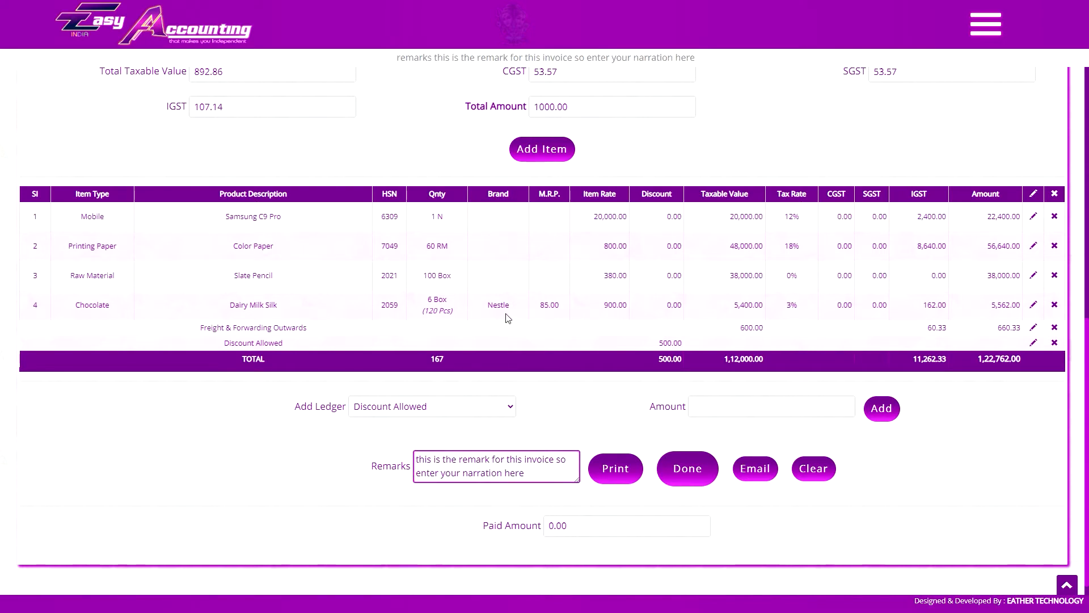
click(448, 495)
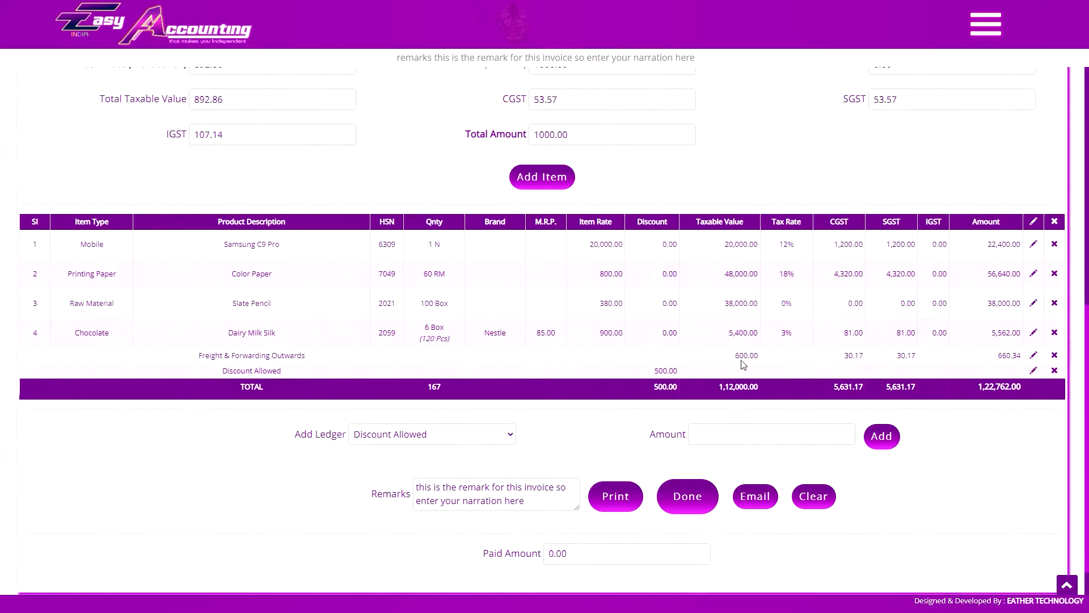
Open the invoice's print preview, zoom in to inspect the page, and close it without printing
scroll(787, 495, down, 1)
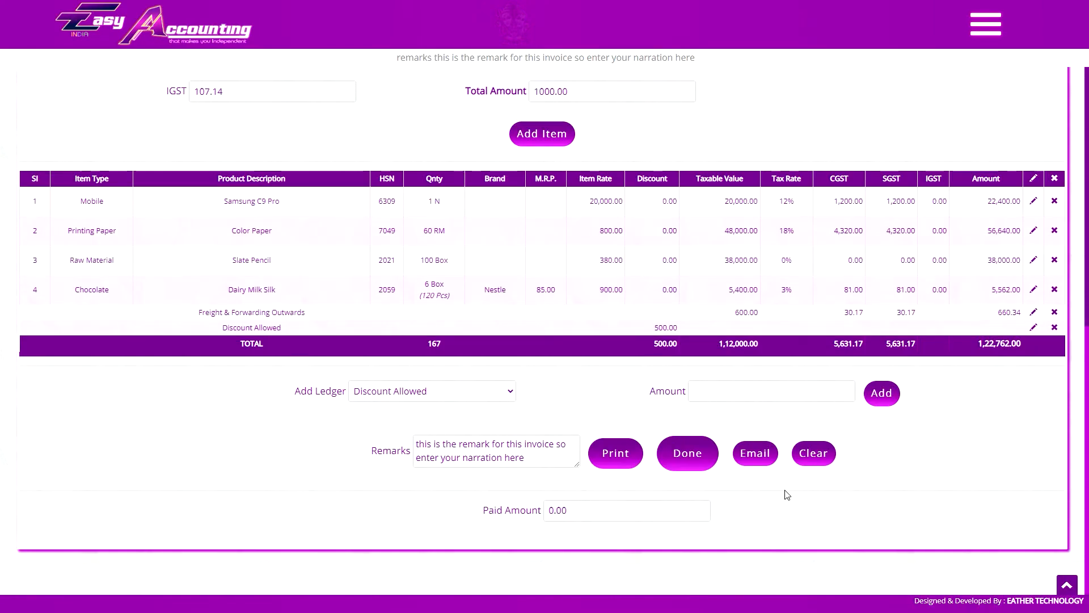
key(ctrl+p)
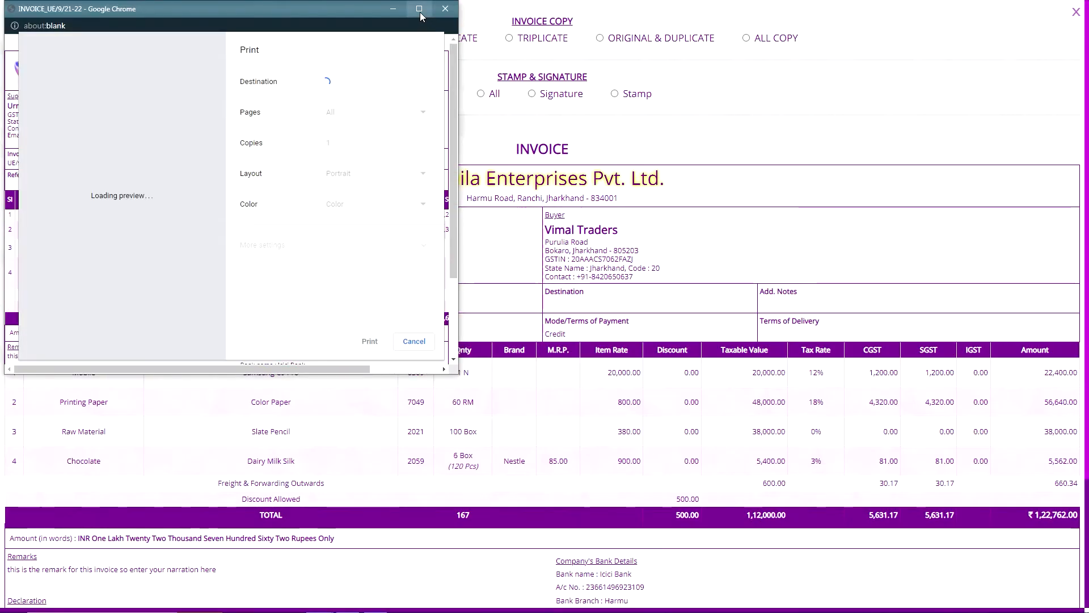
click(741, 236)
key(alt+Tab)
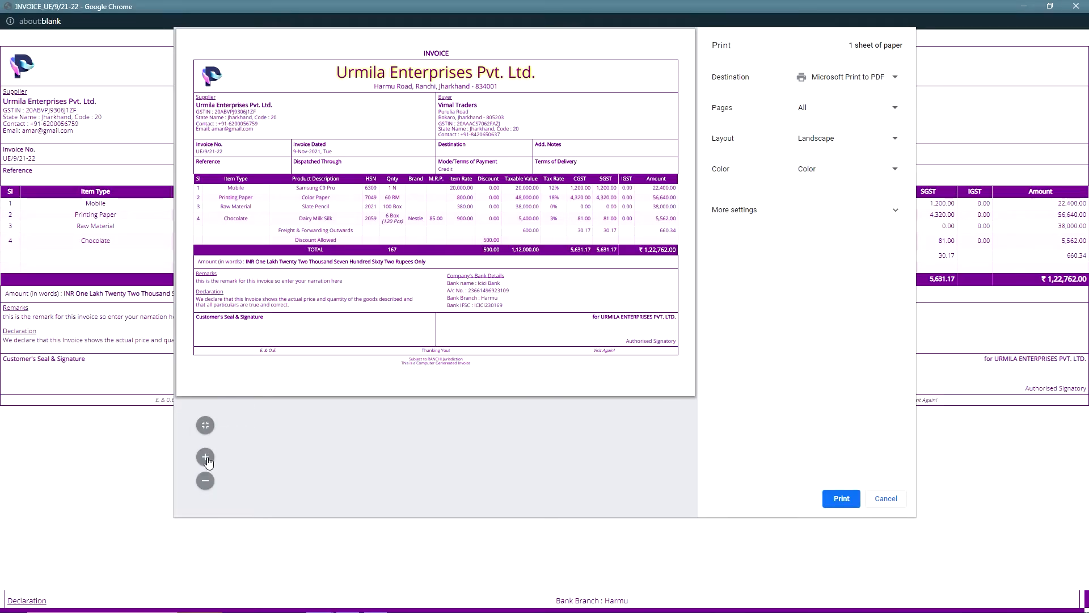
click(205, 466)
scroll(527, 363, right, 3)
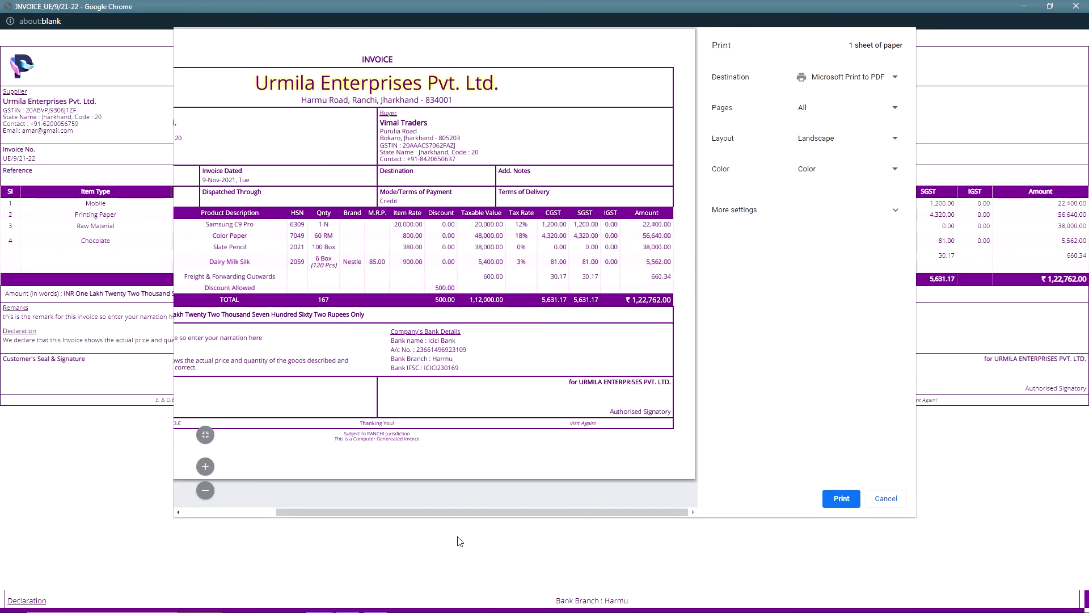
click(892, 499)
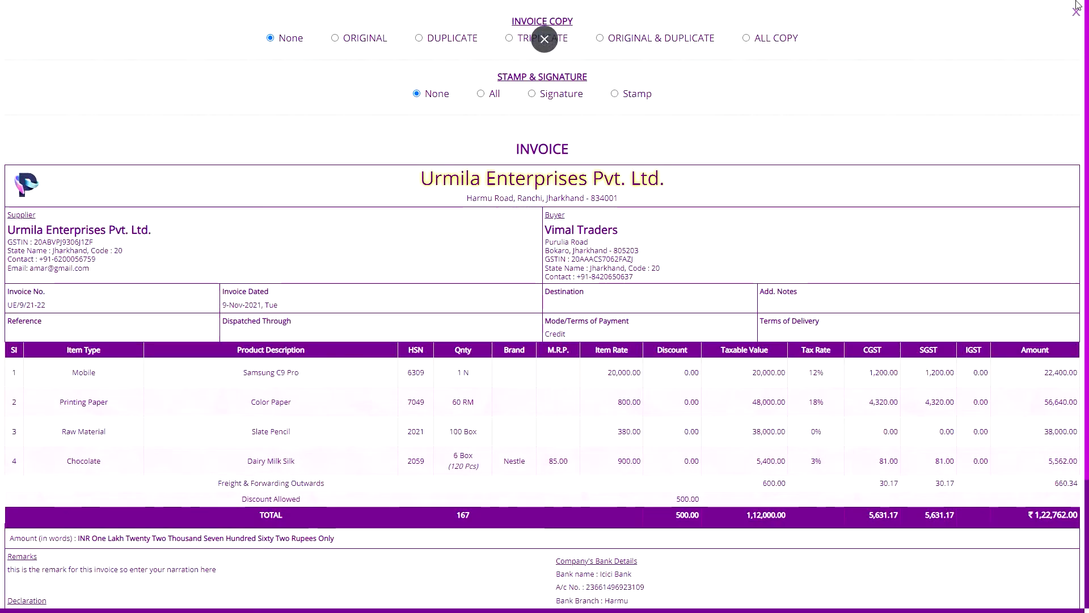
click(1076, 10)
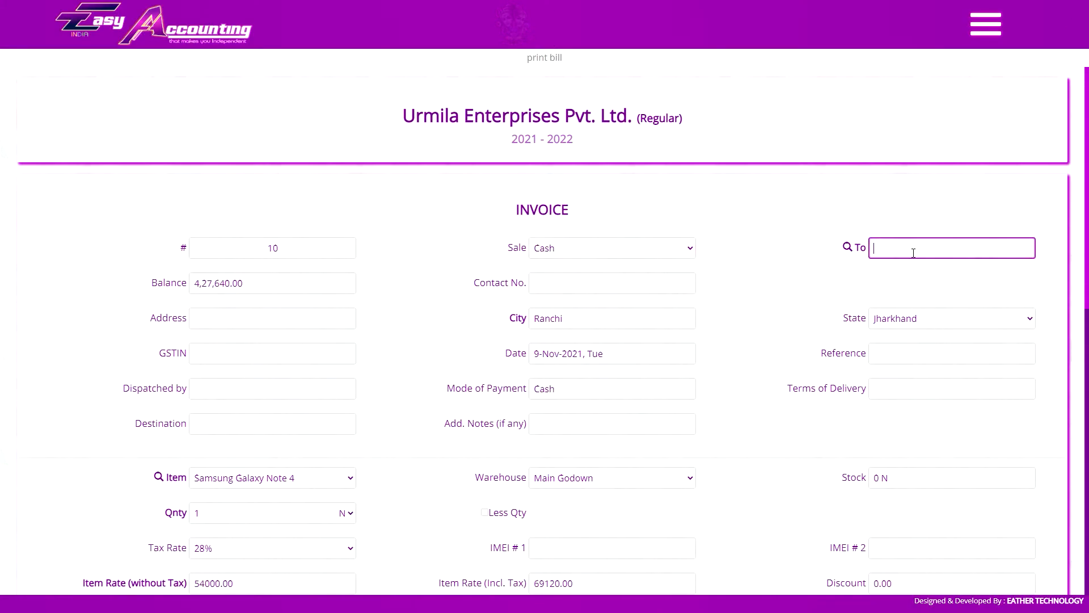
Fill in the cash invoice's buyer details with the customer's name, contact number, address and GSTIN
text(roshan kumar)
key(Tab)
text(main road)
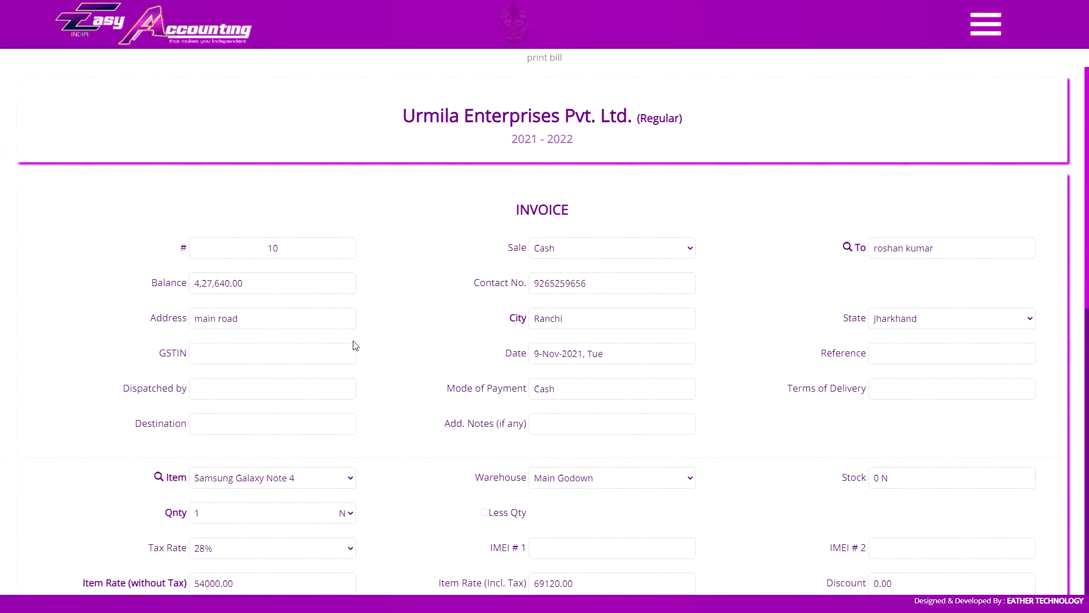
key(Tab)
key(Tab)
key(Tab)
key(Tab)
key(Tab)
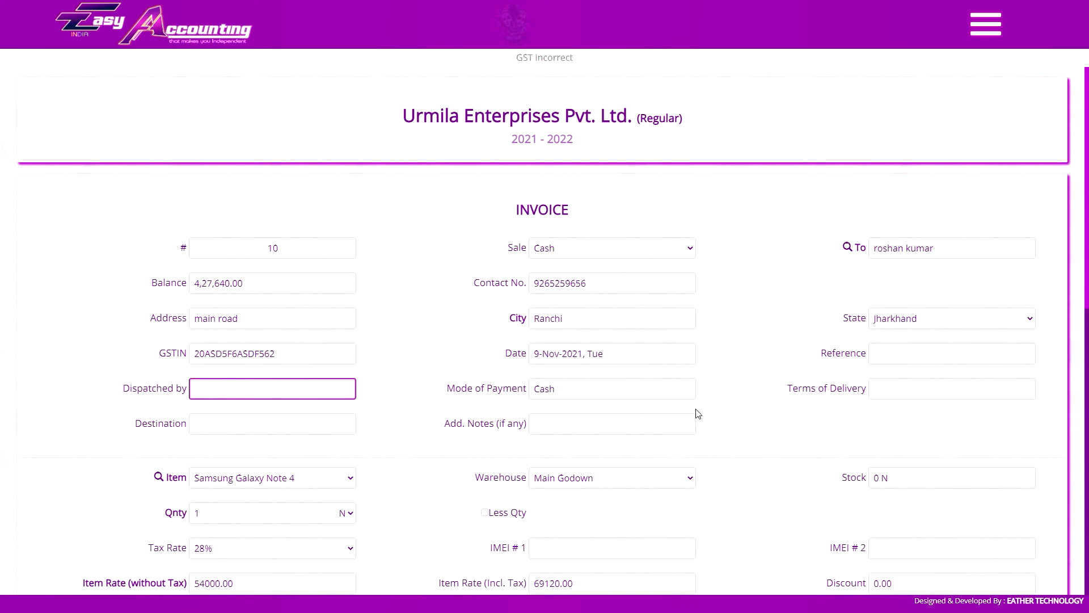
Clear the whole invoice, including the buyer details, item lines and discount ledger
scroll(742, 511, down, 10)
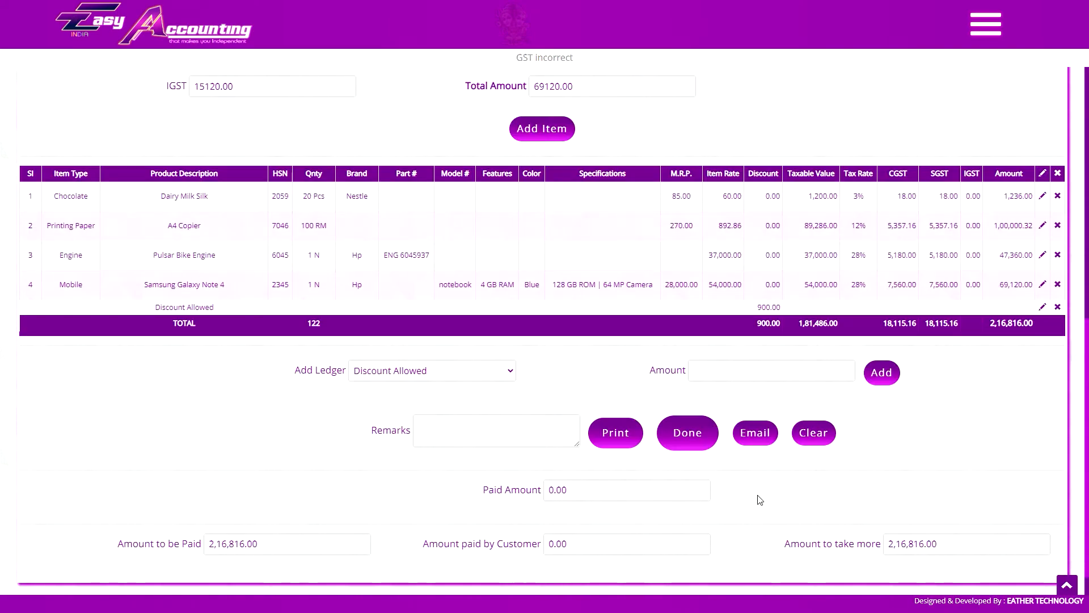
scroll(824, 366, up, 10)
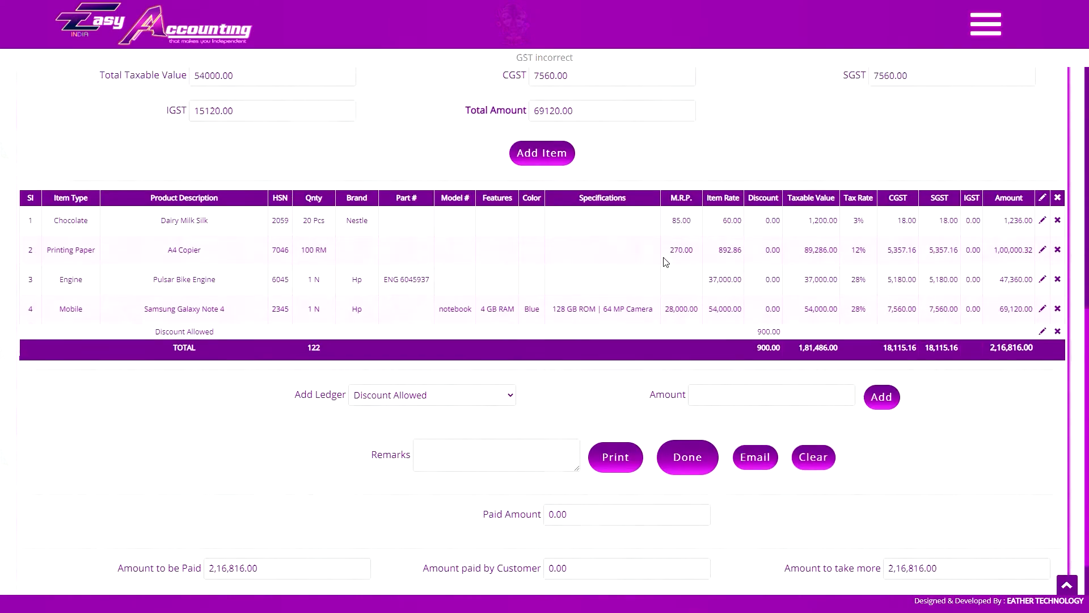
scroll(709, 284, down, 5)
scroll(779, 412, down, 3)
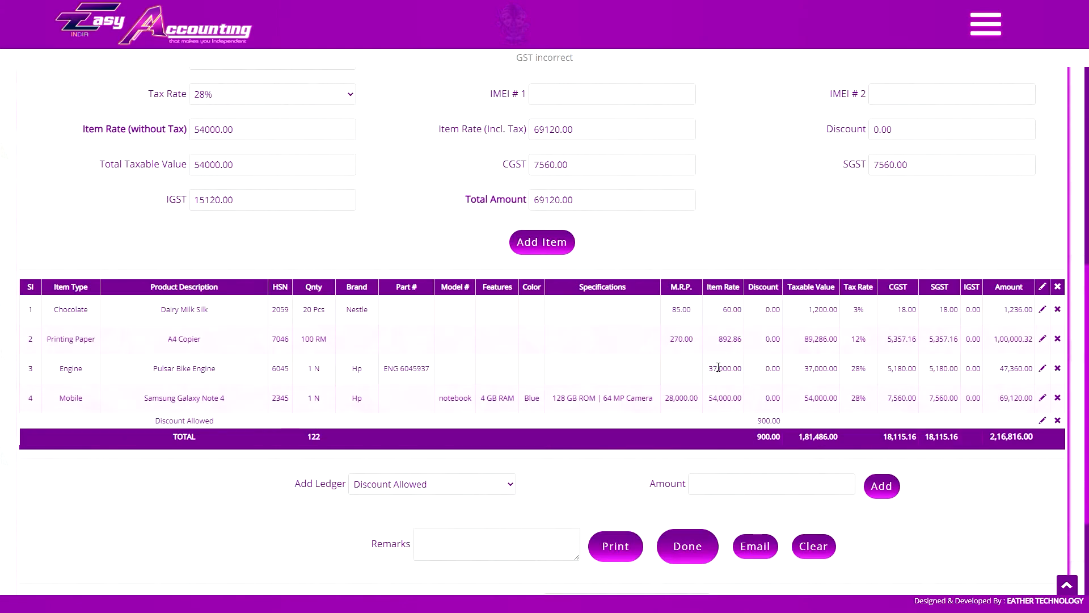
click(813, 545)
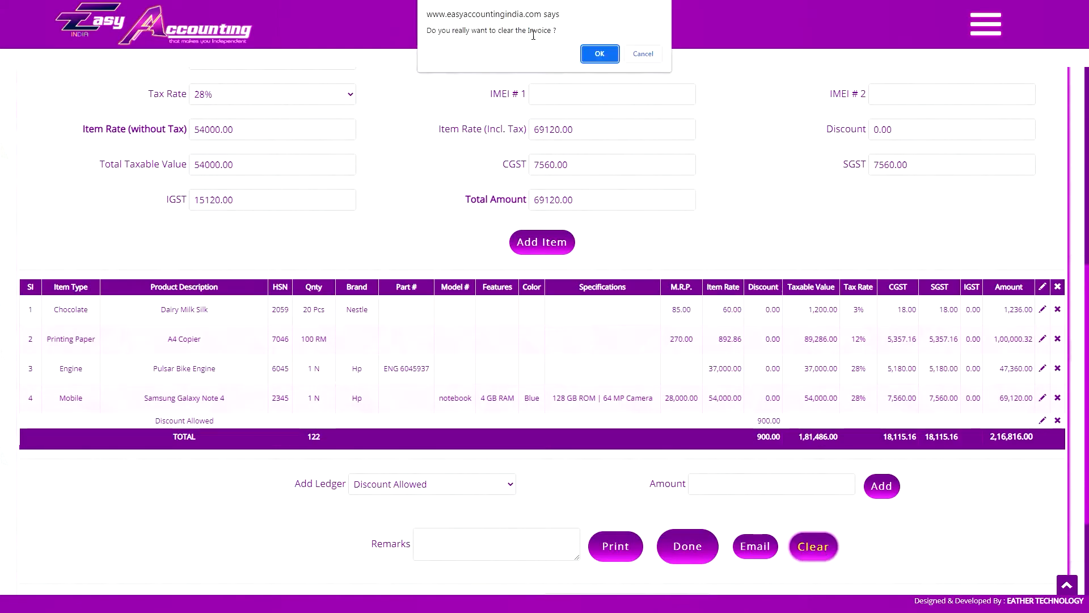
click(599, 55)
Add the Discount Allowed ledger to the new invoice with an amount of 900
scroll(746, 252, down, 3)
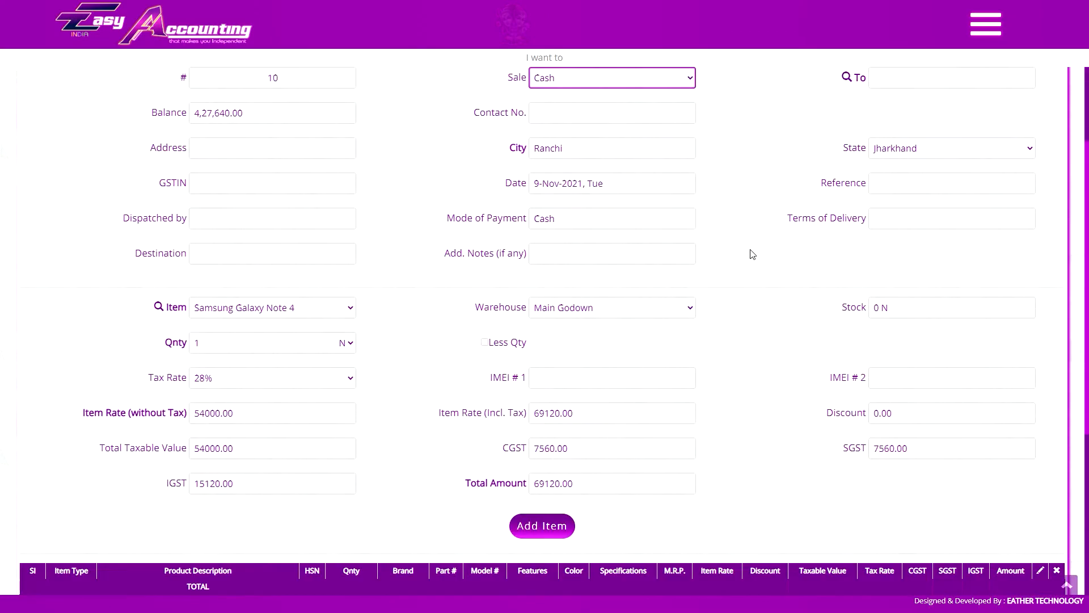
scroll(753, 254, down, 4)
scroll(680, 369, up, 6)
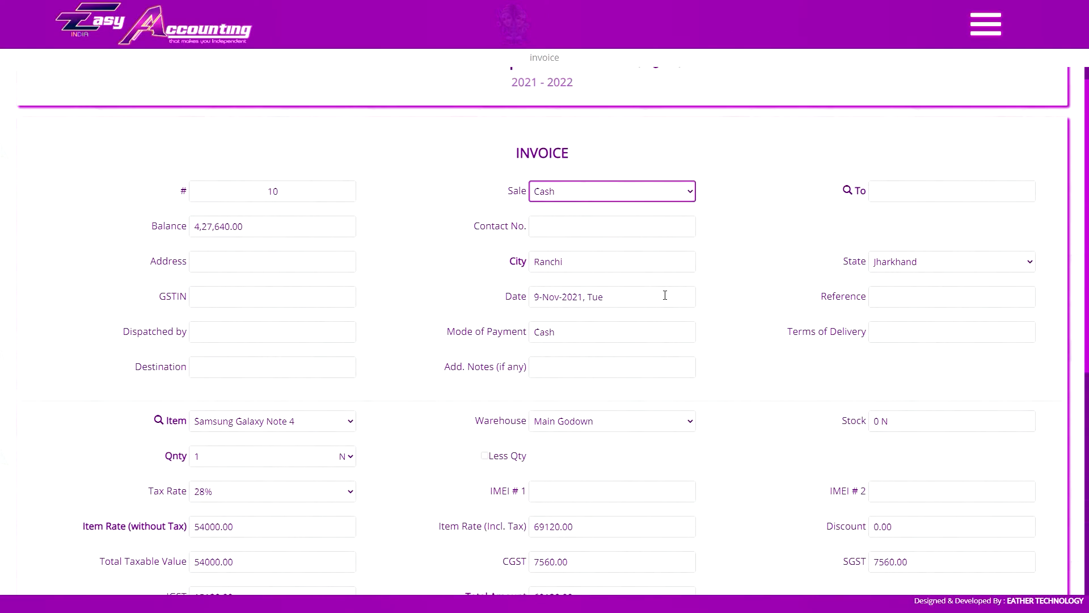
scroll(665, 295, down, 7)
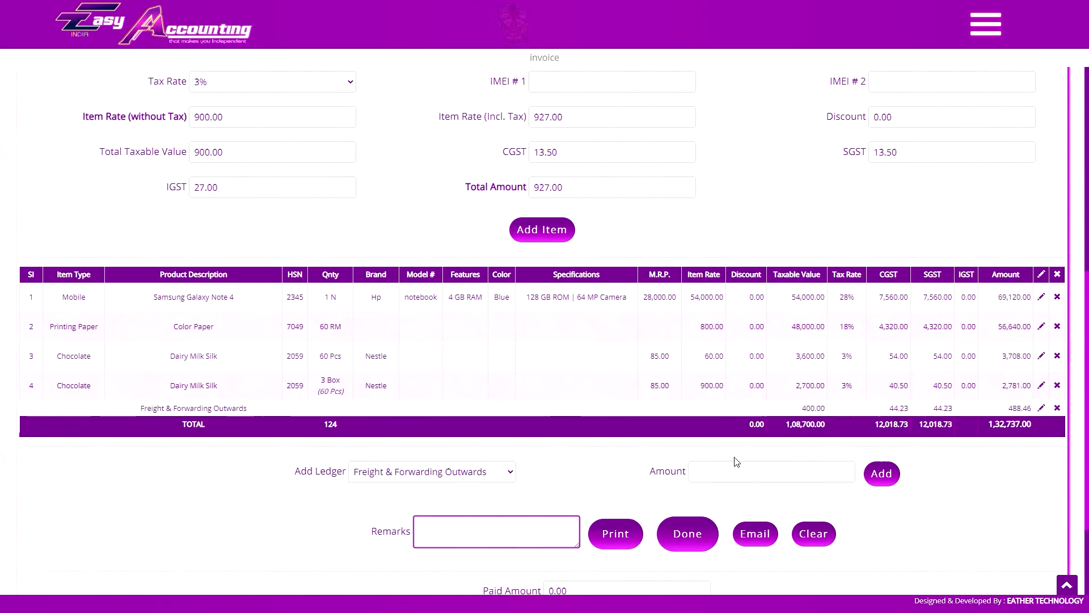
key(Return)
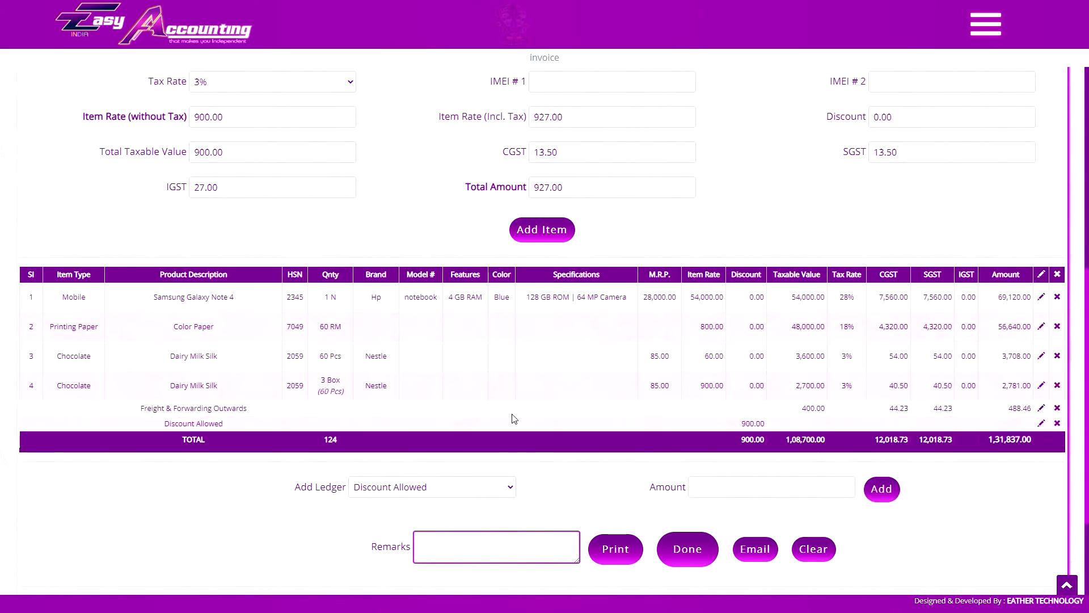
Delete the Samsung Galaxy Note 4 item and the Discount Allowed ledger from the invoice
click(1054, 324)
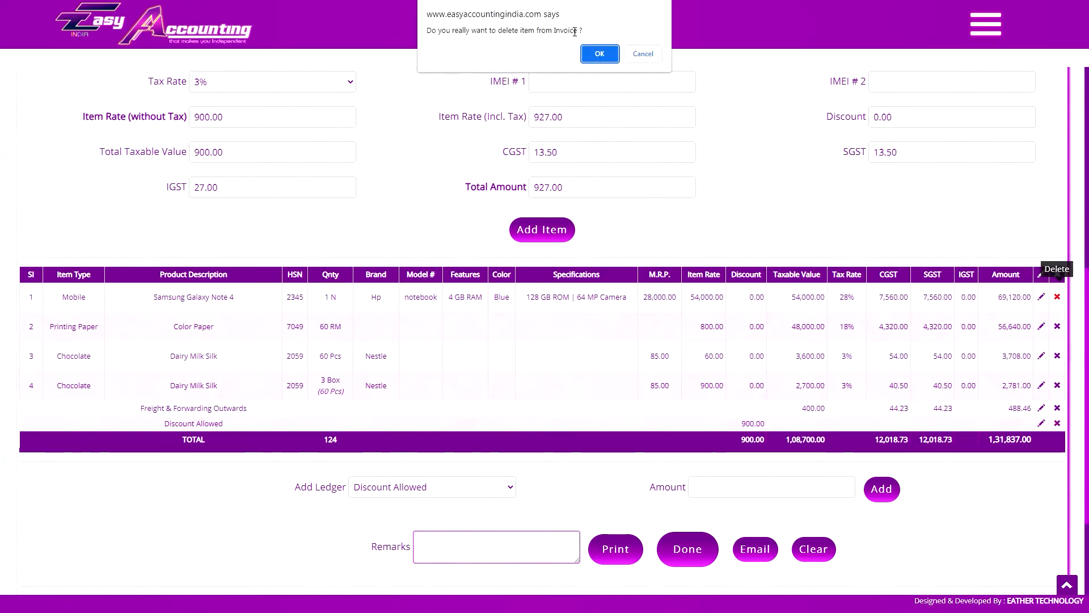
click(597, 52)
scroll(749, 283, down, 6)
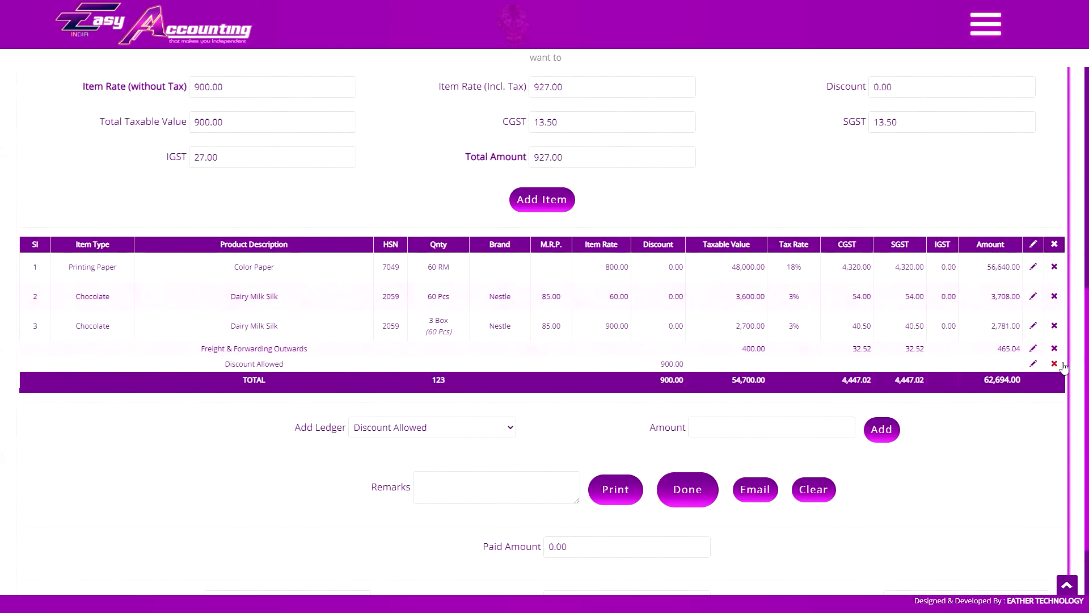
click(1054, 364)
click(596, 51)
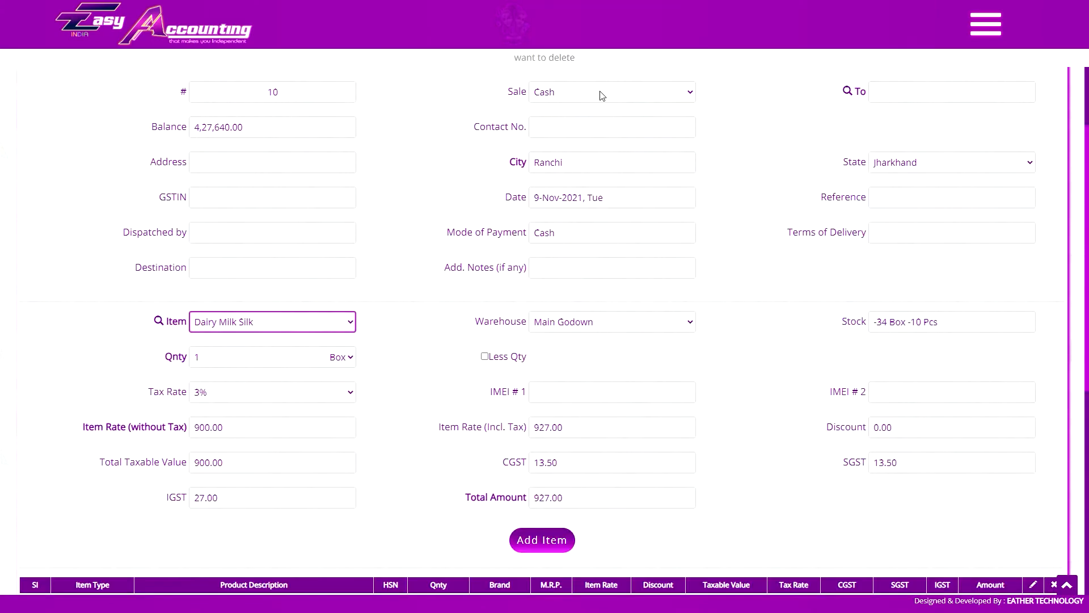
Add the Discount Allowed ledger to the invoice with an amount of 900
scroll(636, 259, down, 4)
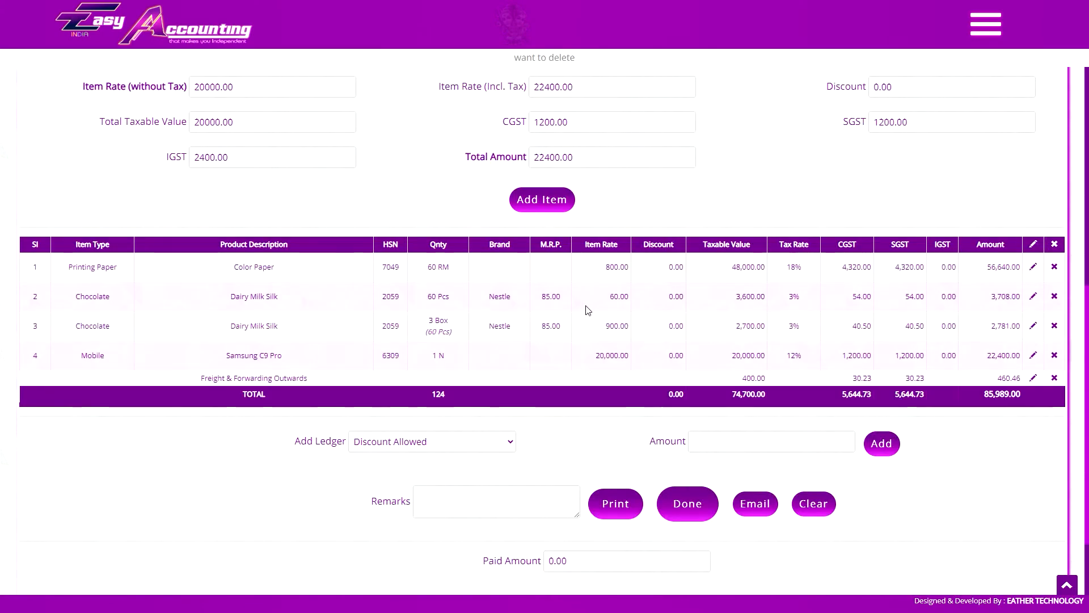
click(693, 441)
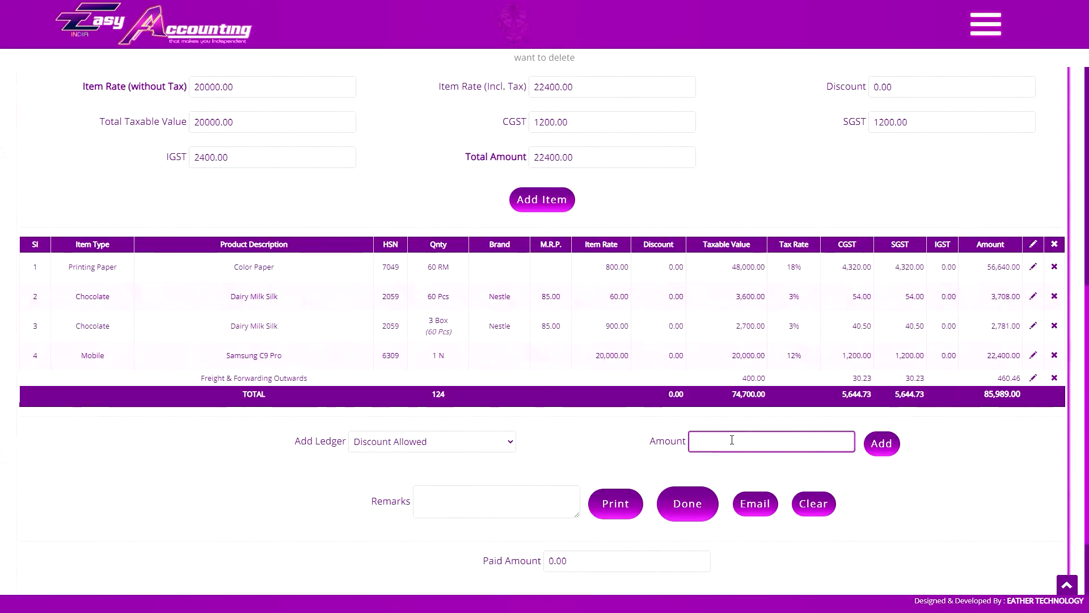
text(900)
key(Return)
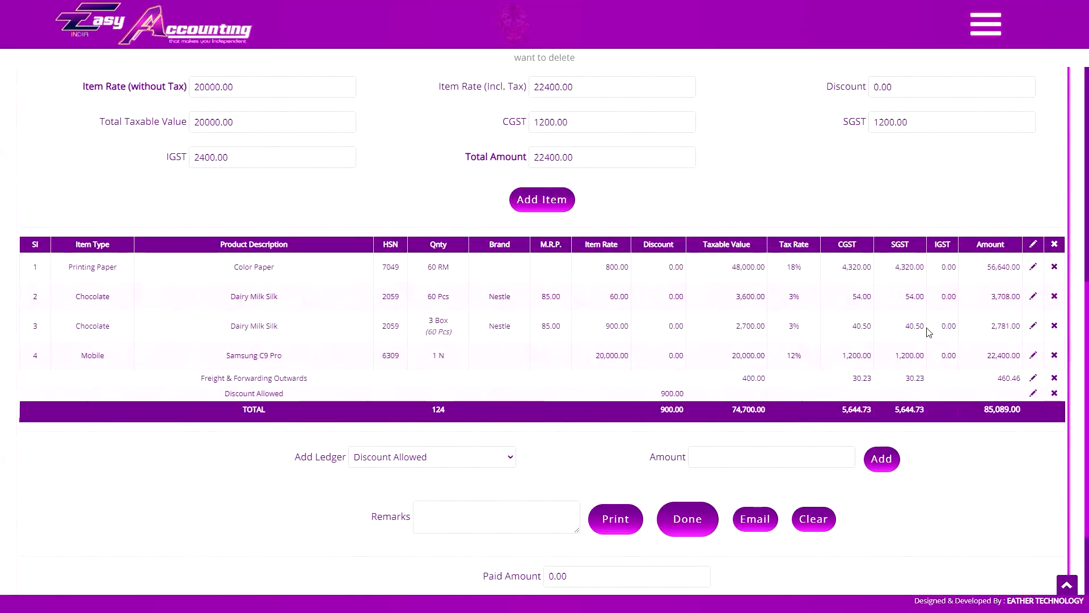
Delete the 3 Box Dairy Milk Silk item and the Discount Allowed ledger from the invoice
click(596, 58)
scroll(547, 280, down, 1)
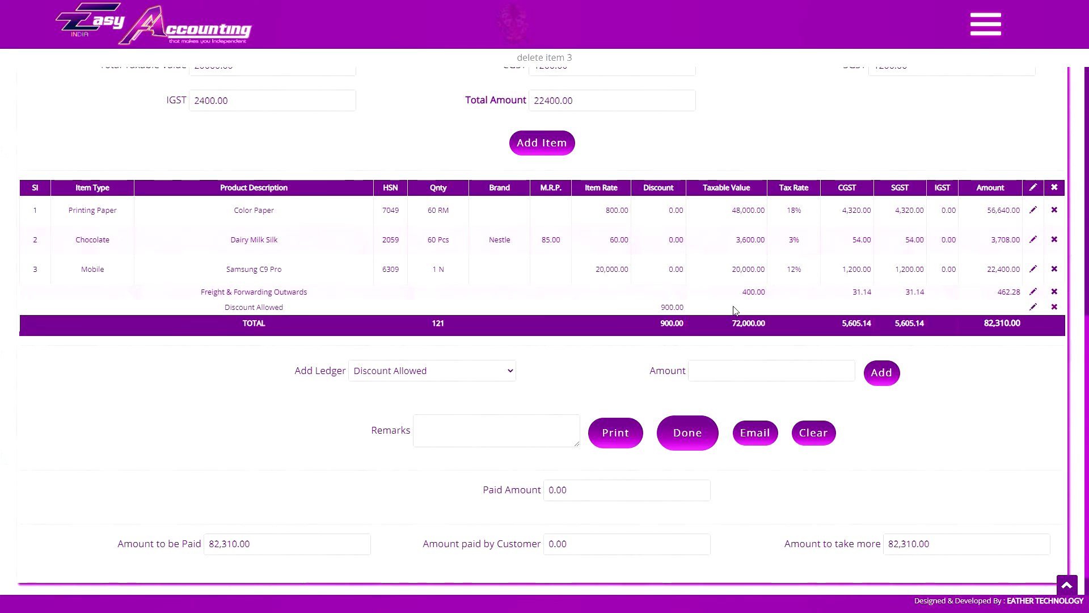
click(1054, 307)
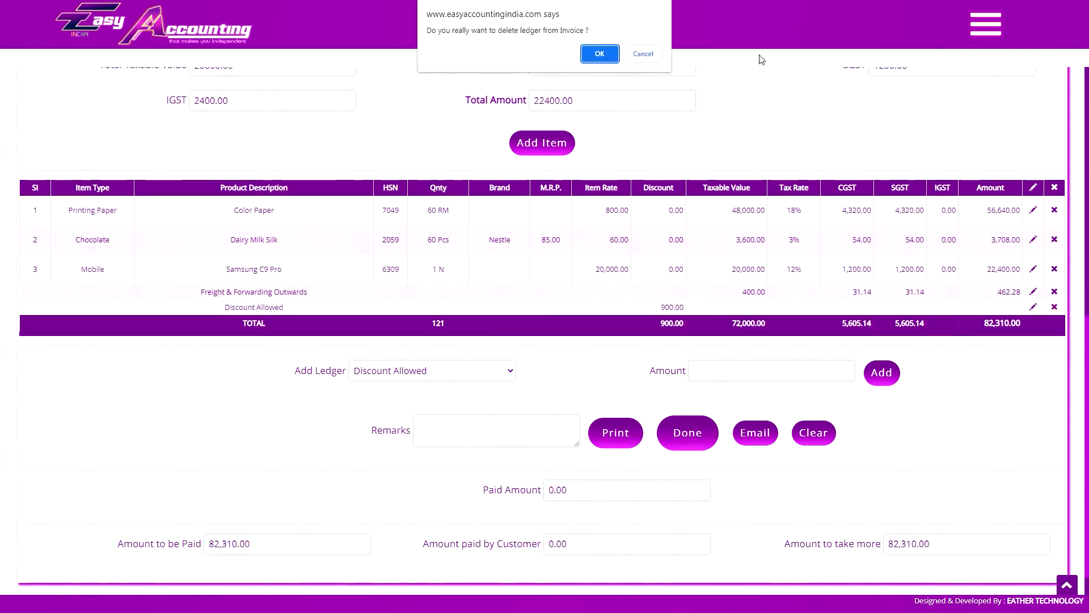
click(600, 53)
Change the second invoice item, Dairy Milk Silk, to a quantity of 4 Box with a 5% discount
scroll(814, 350, up, 1)
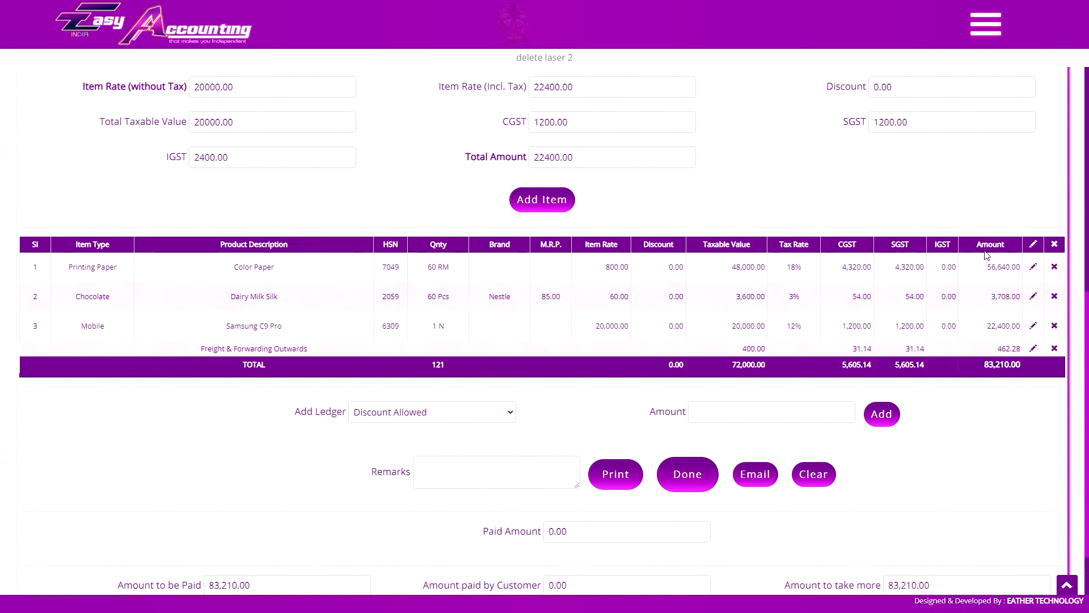
click(1034, 296)
double_click(249, 300)
text(4)
key(Tab)
key(b)
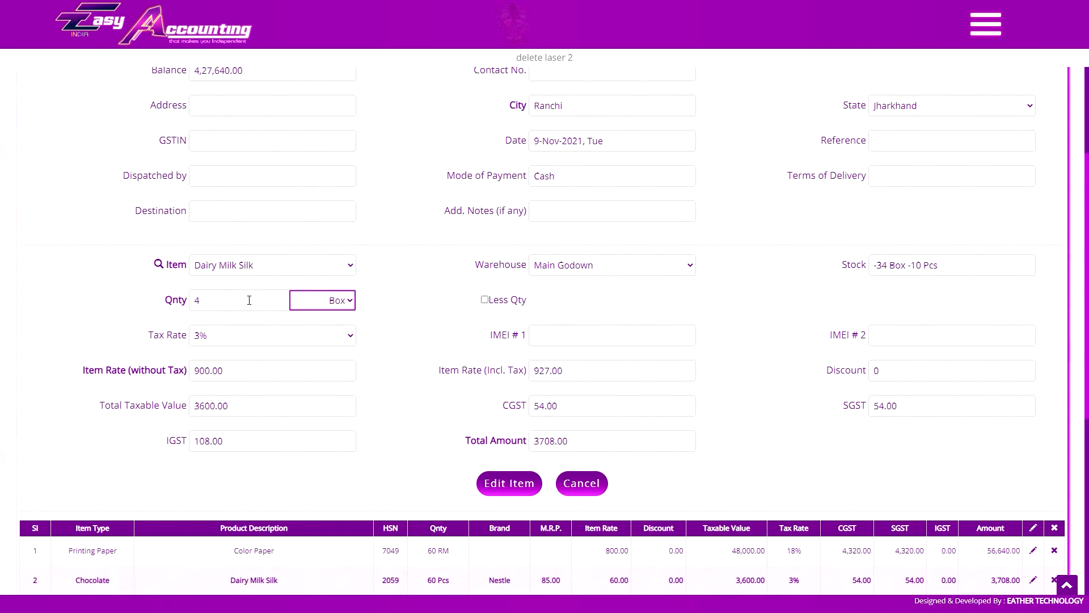
double_click(939, 374)
text(5%)
key(Tab)
scroll(508, 484, down, 3)
click(509, 314)
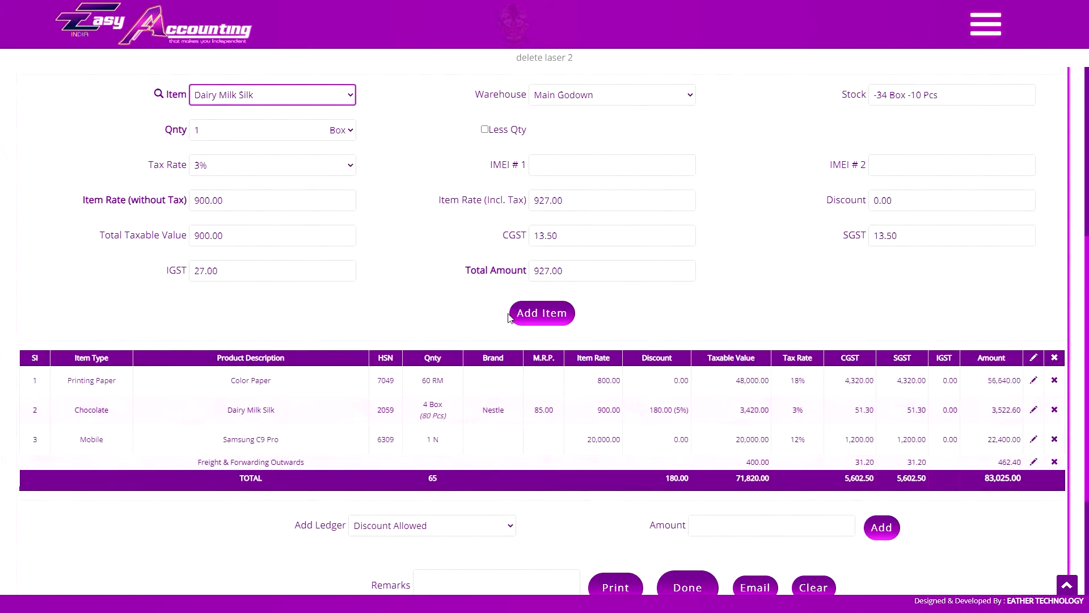
Edit the invoice's freight charge to the Freight Outwards ledger with an amount of 600.00
scroll(404, 426, down, 2)
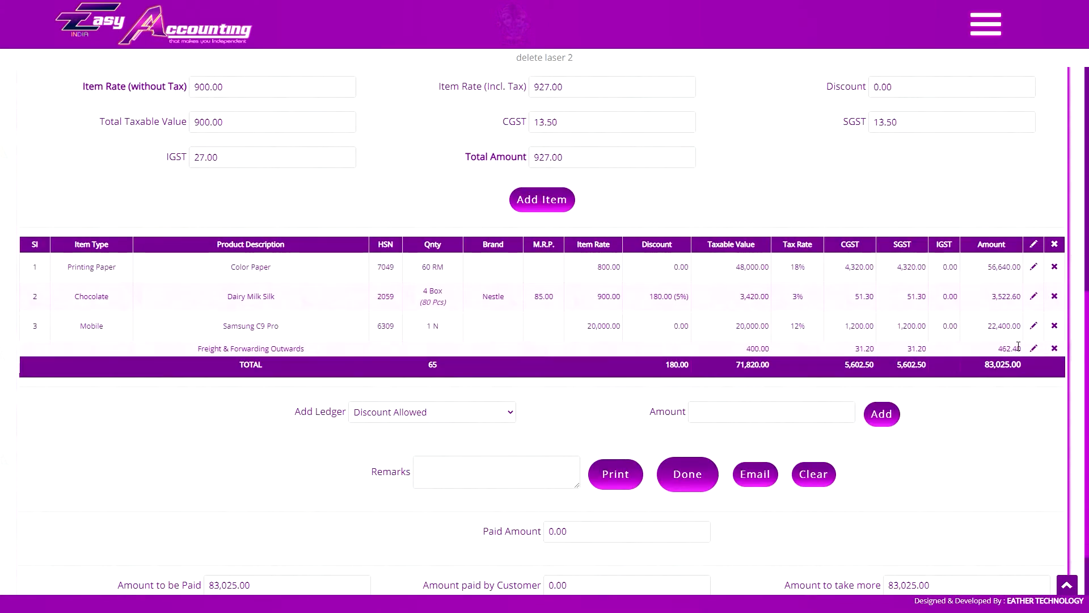
click(1033, 349)
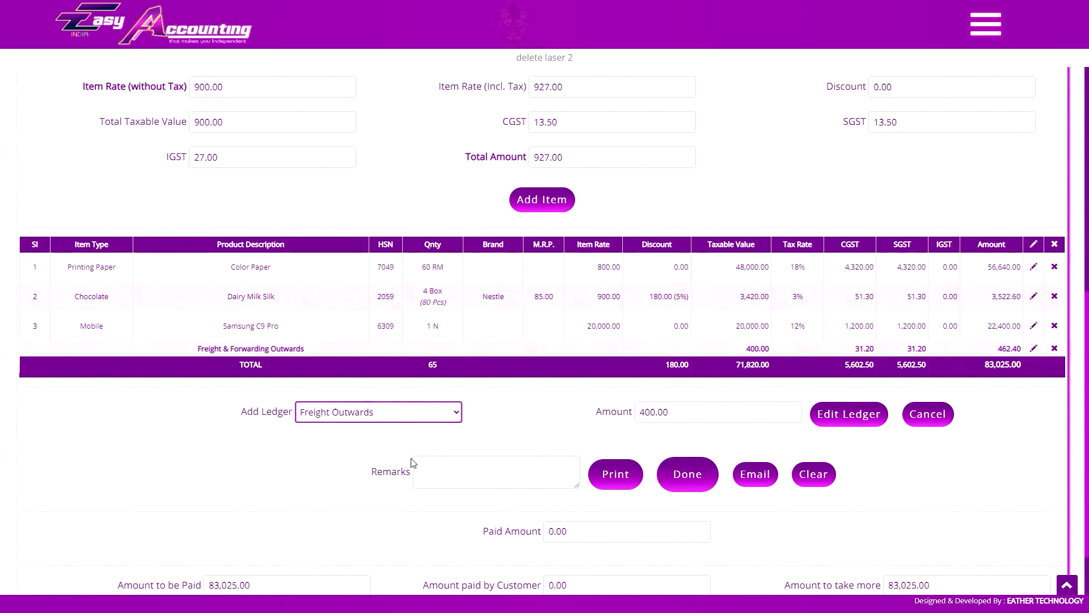
double_click(652, 412)
text(600.00)
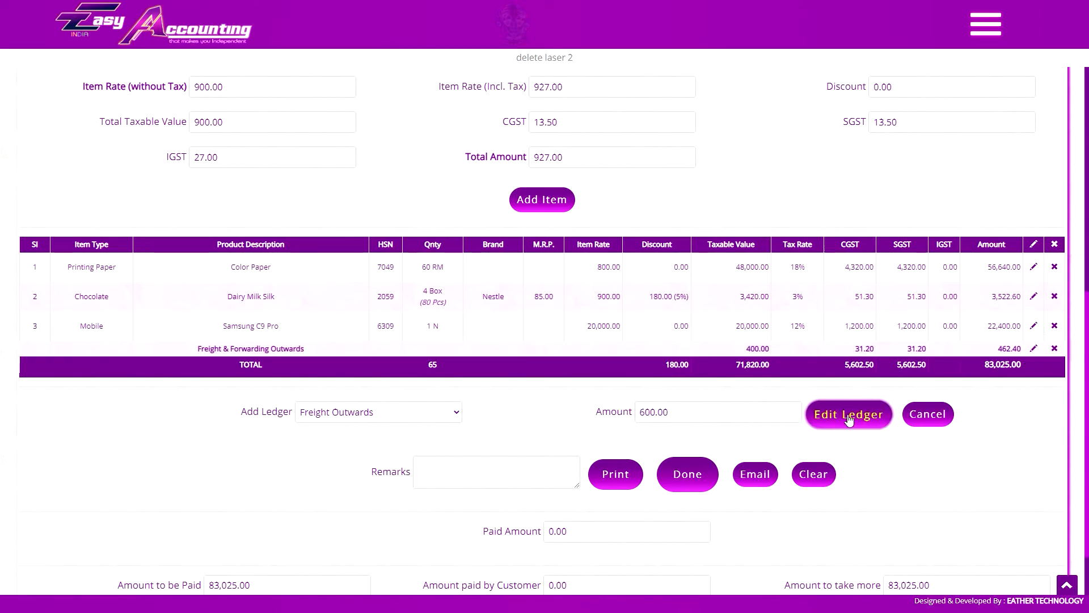
click(850, 419)
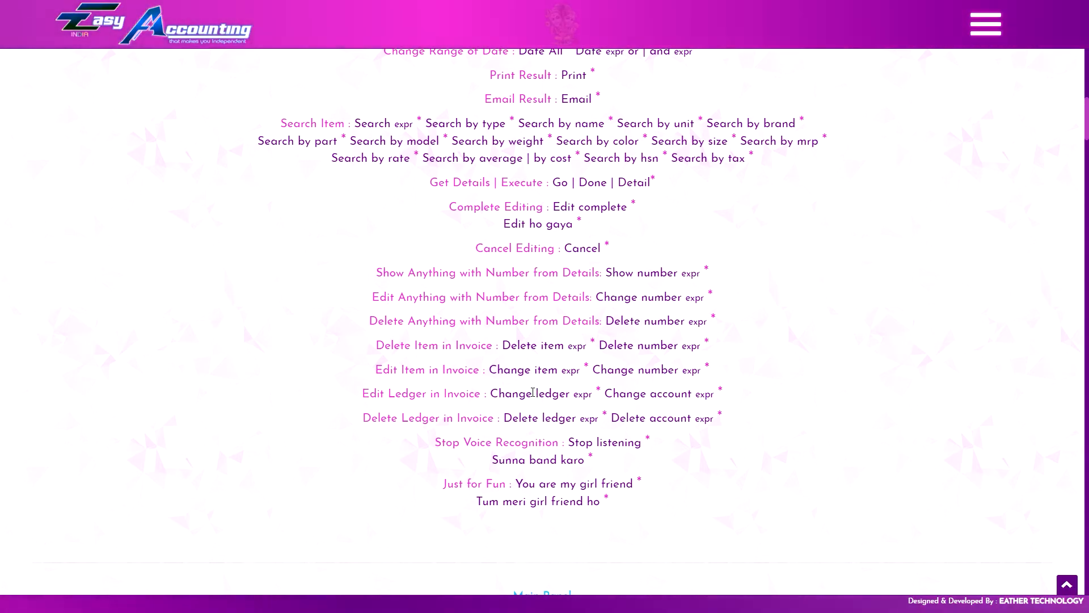
scroll(590, 481, down, 5)
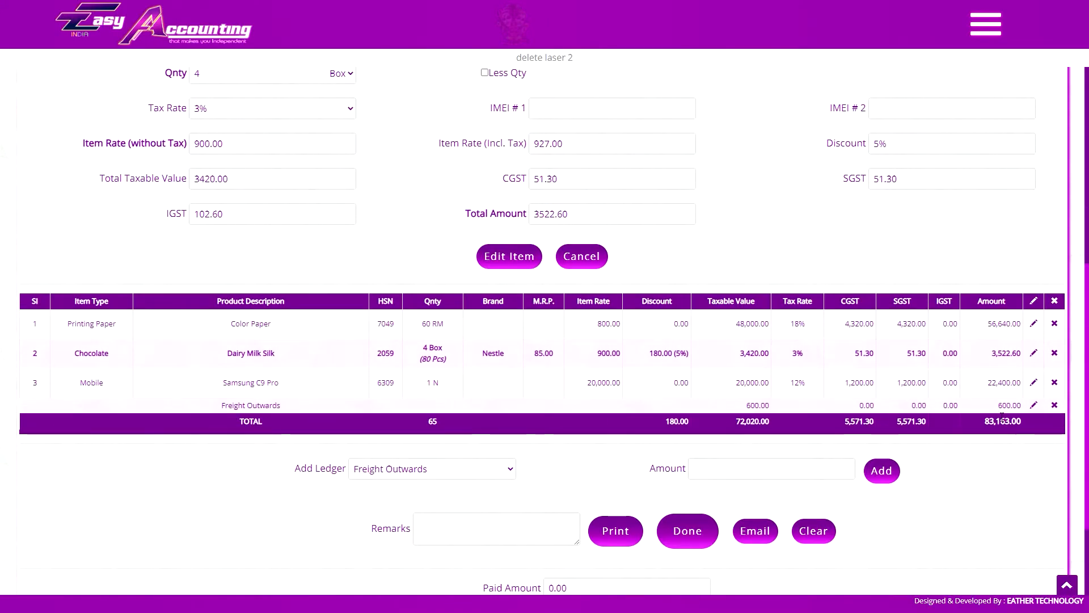
click(1034, 405)
scroll(590, 178, down, 1)
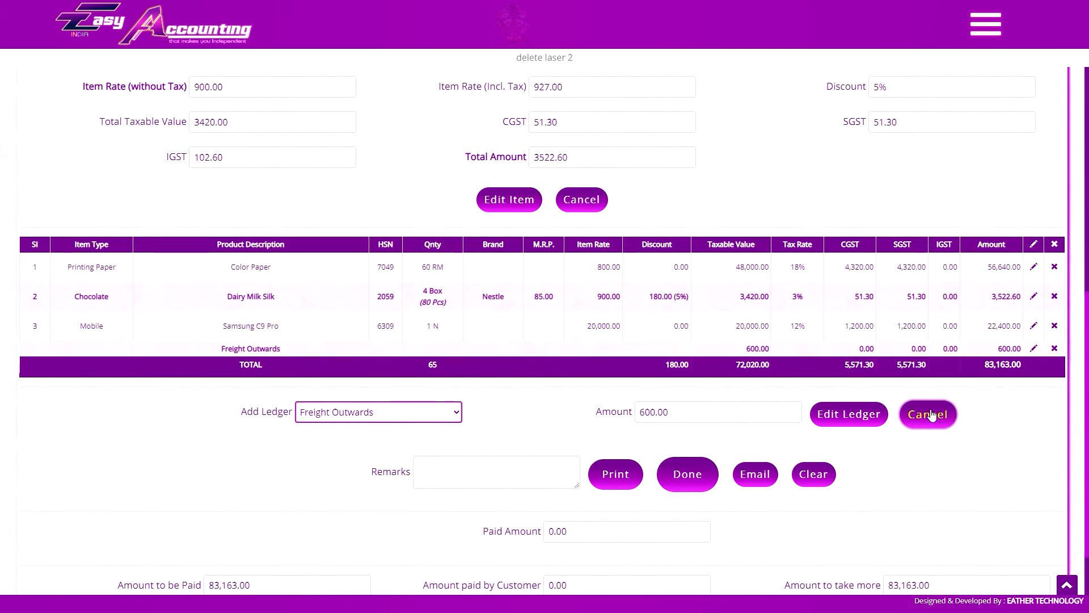
click(582, 199)
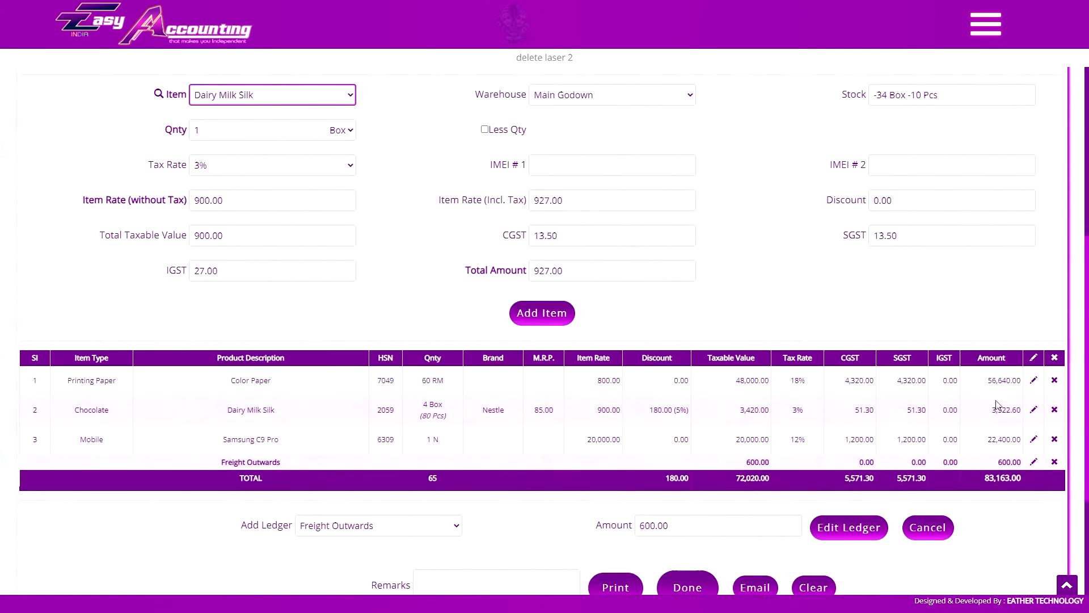
click(928, 528)
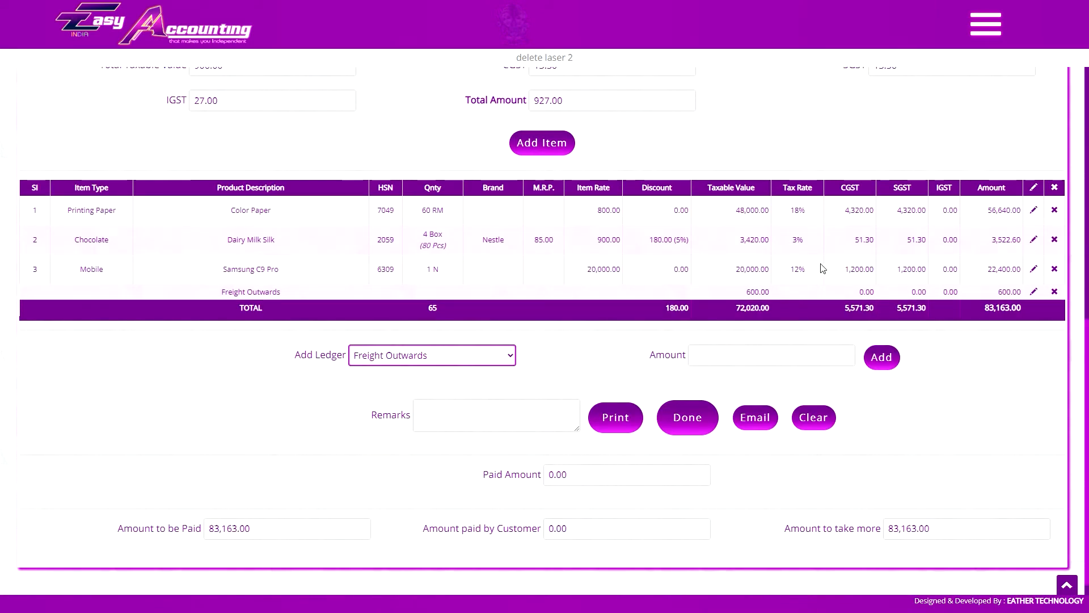
Change the invoice's sale type to Debtors and choose Natraj Industries as the buyer
click(610, 485)
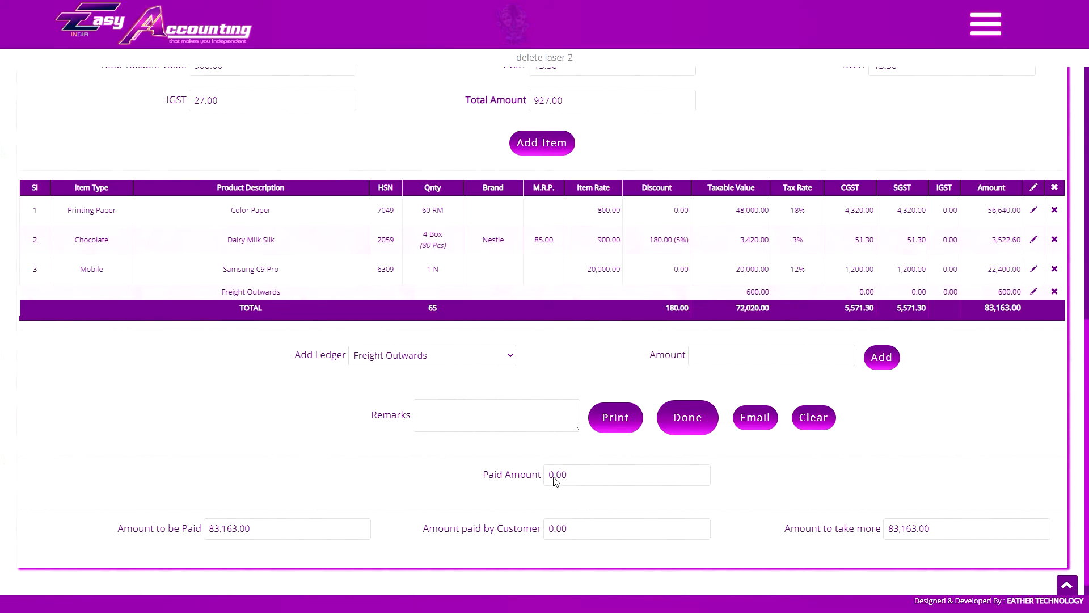
scroll(553, 474, up, 10)
click(625, 254)
click(618, 276)
click(929, 255)
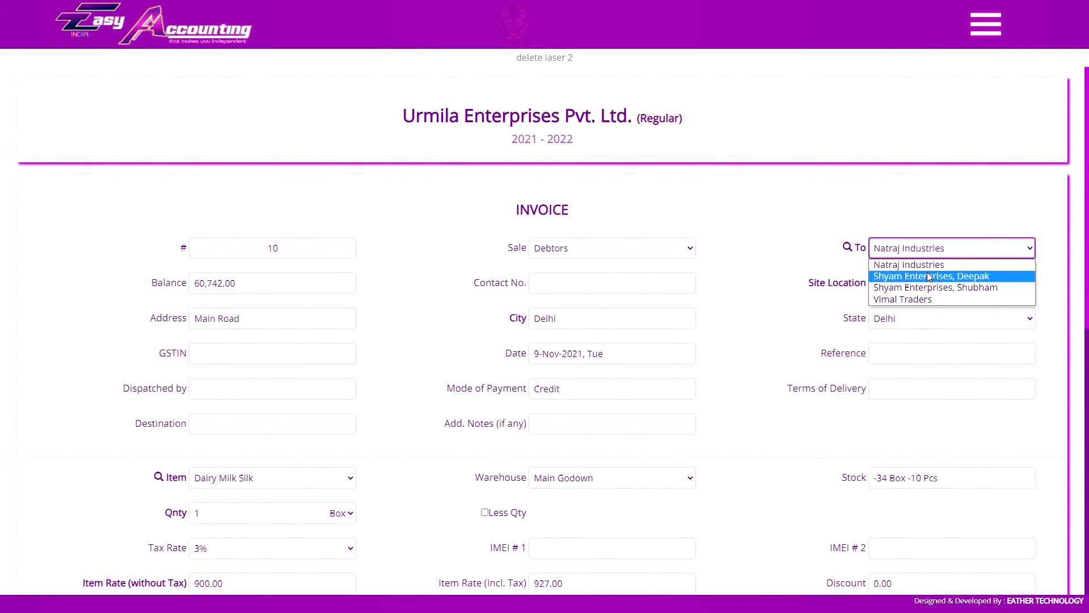
click(925, 265)
click(917, 289)
click(917, 291)
Enter 30000 as the paid amount on the debtor invoice
scroll(723, 382, down, 9)
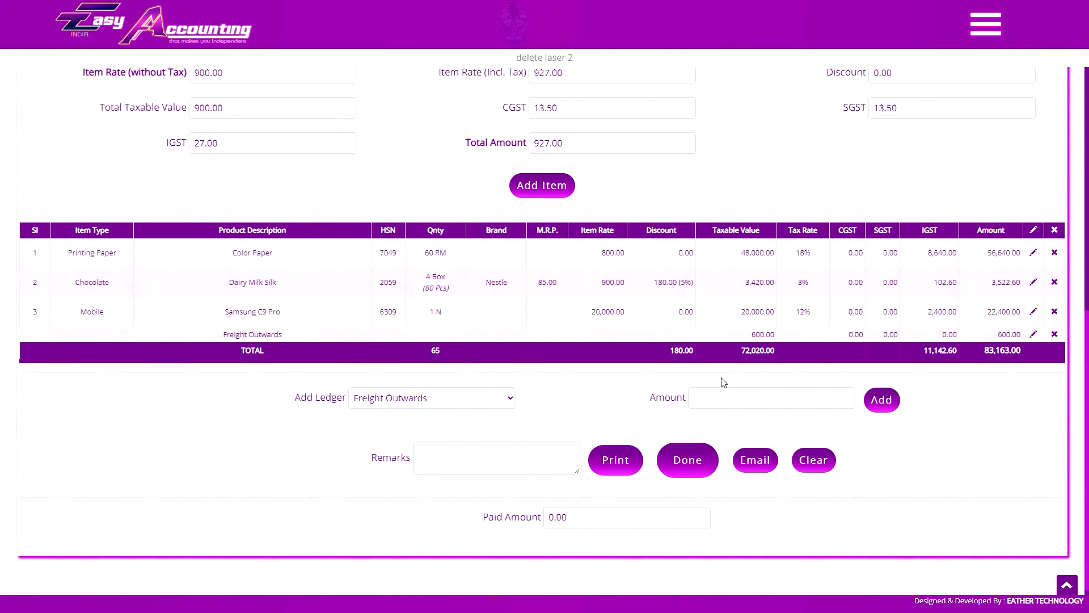
click(643, 518)
scroll(606, 484, down, 1)
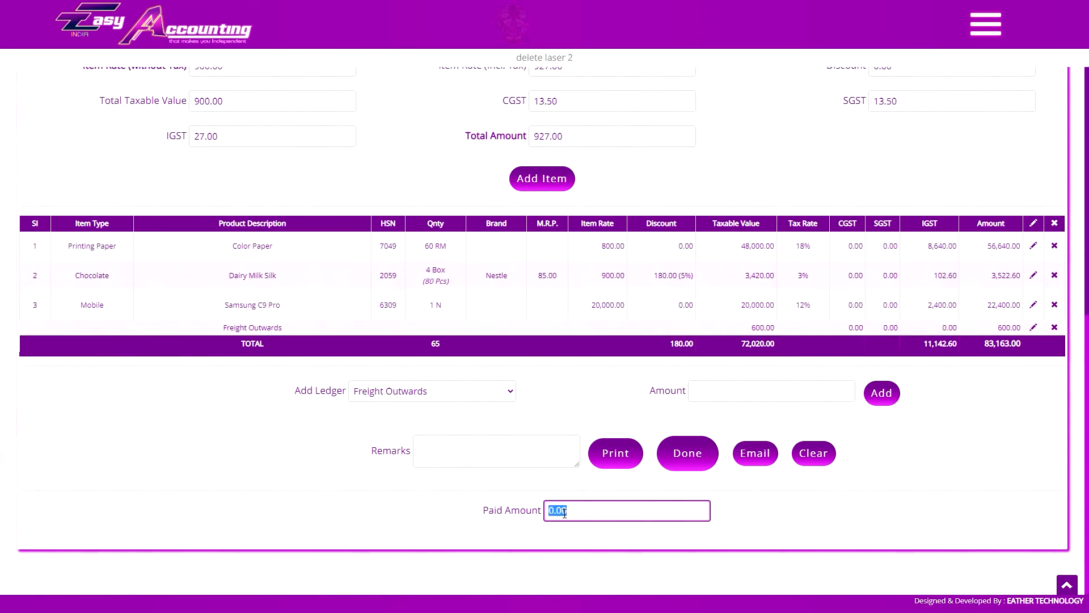
text(30000)
Open the invoice's print preview, check the page across its full width, and cancel the print dialog
click(616, 457)
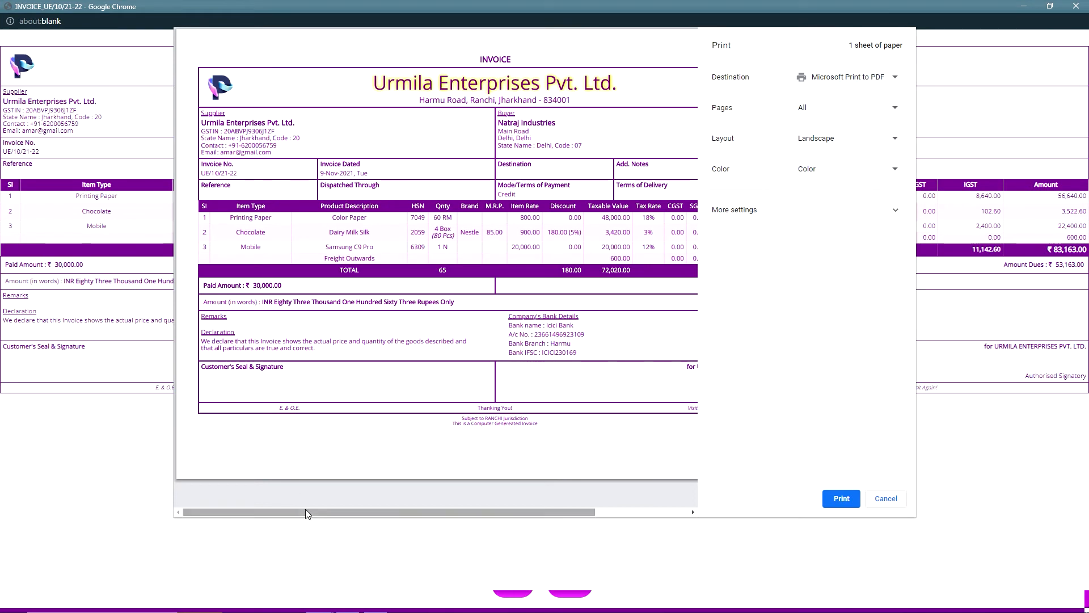
drag(306, 513, 399, 513)
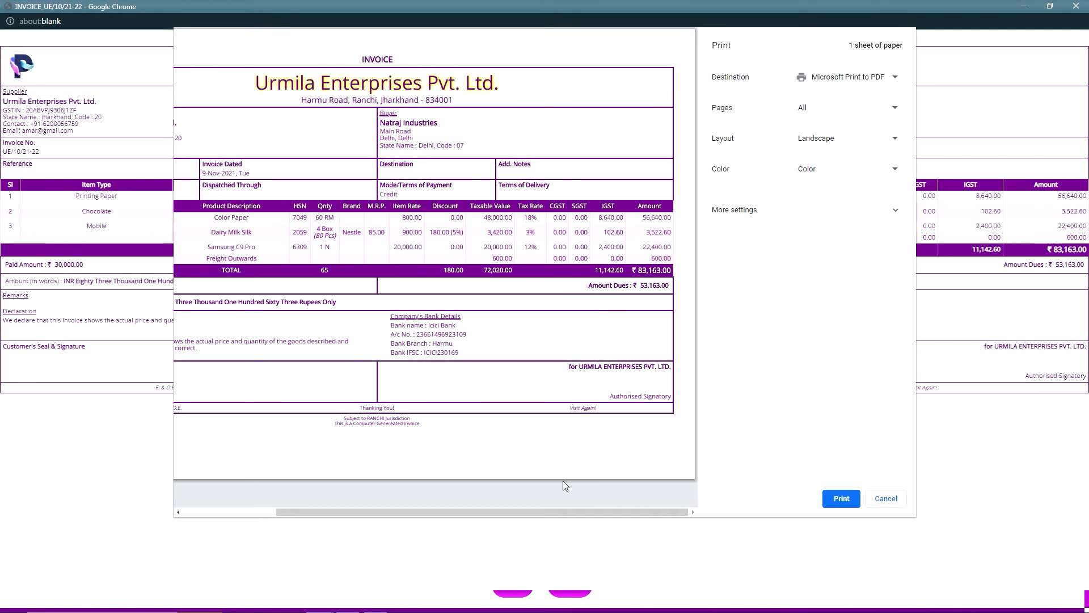
drag(505, 511, 409, 510)
click(886, 499)
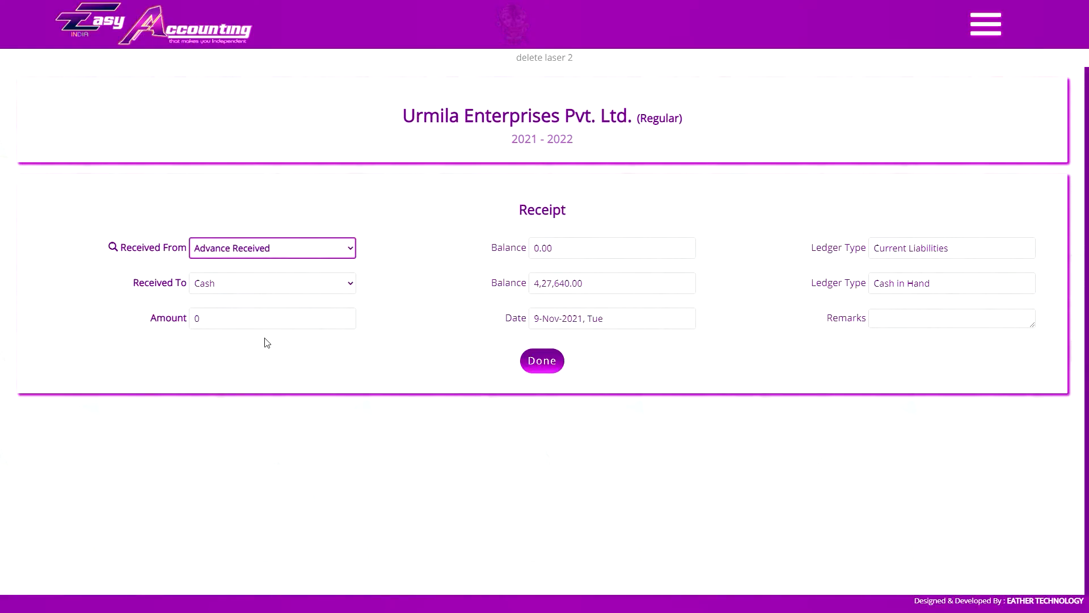
Record a receipt of 30000 from Advance Received into Cash
click(258, 318)
text(30000)
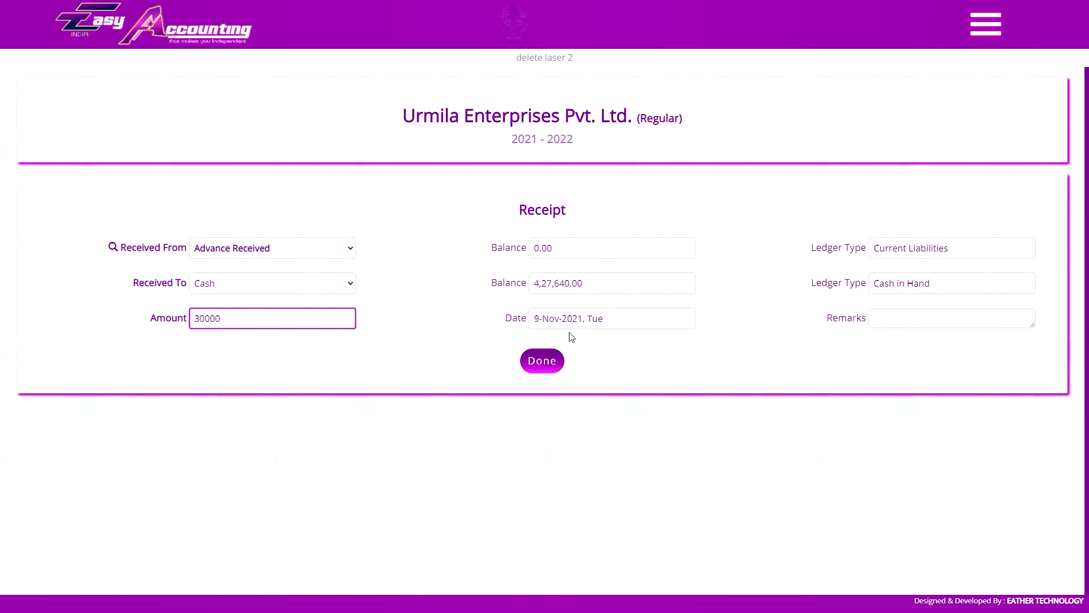
click(546, 362)
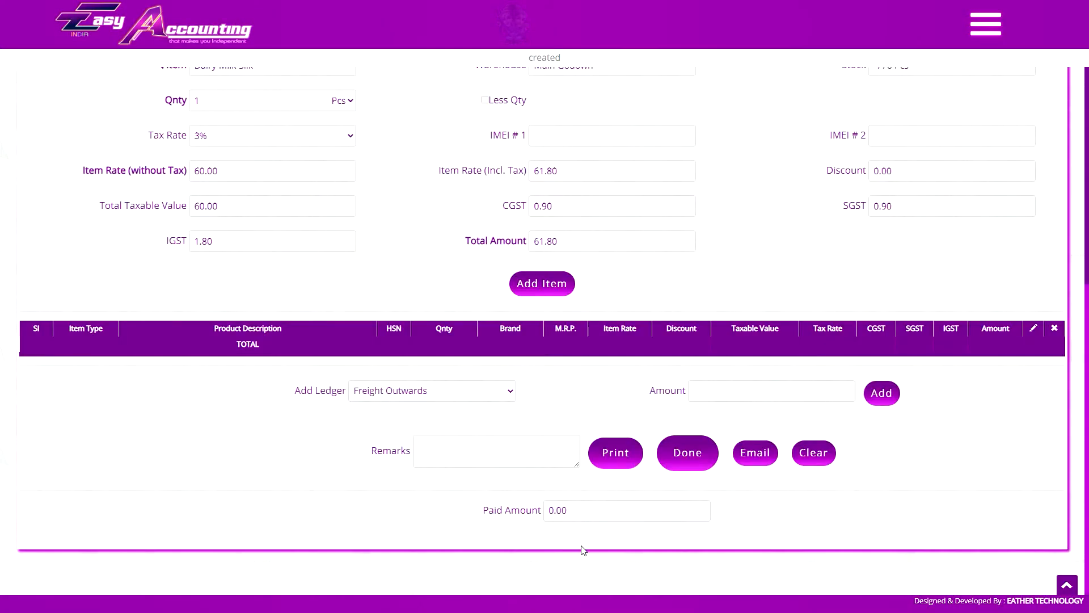
Set the new invoice's sale type to Cash and enter the customer's name as the buyer
click(585, 517)
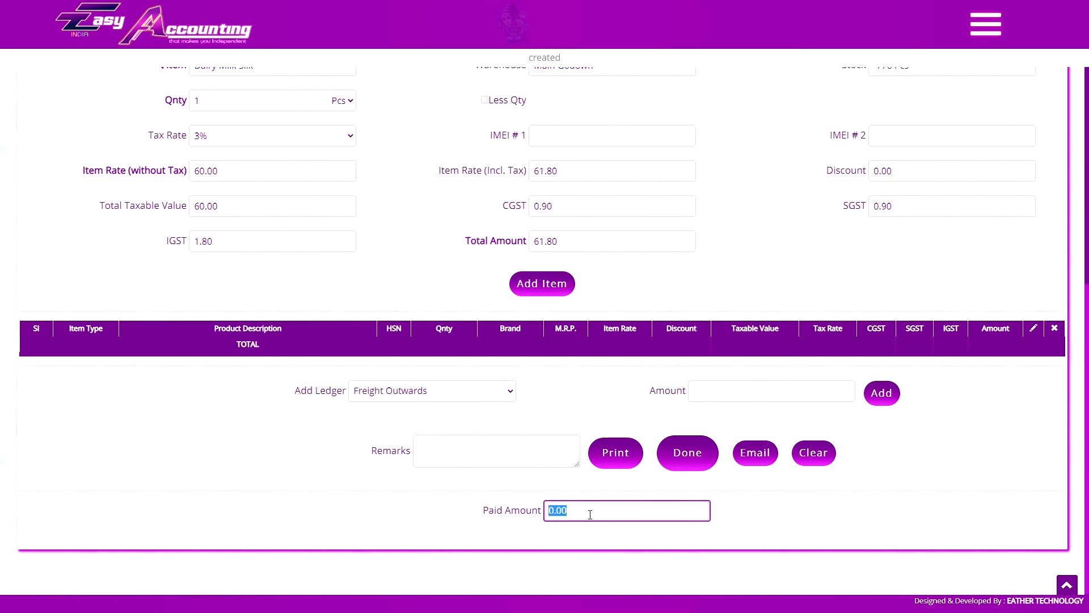
click(586, 531)
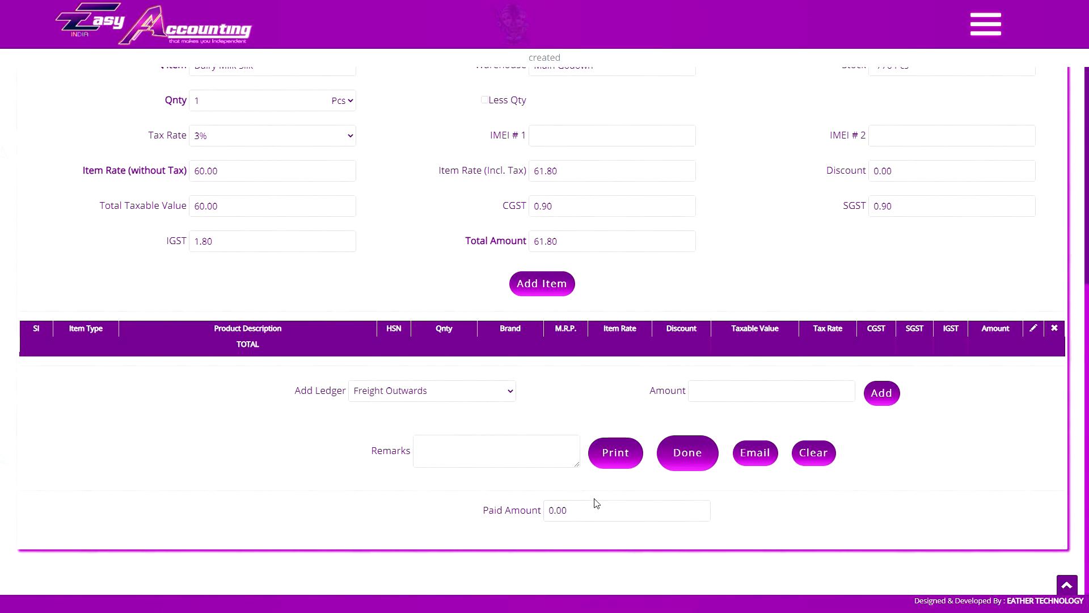
scroll(596, 503, up, 7)
click(653, 255)
click(662, 274)
click(930, 253)
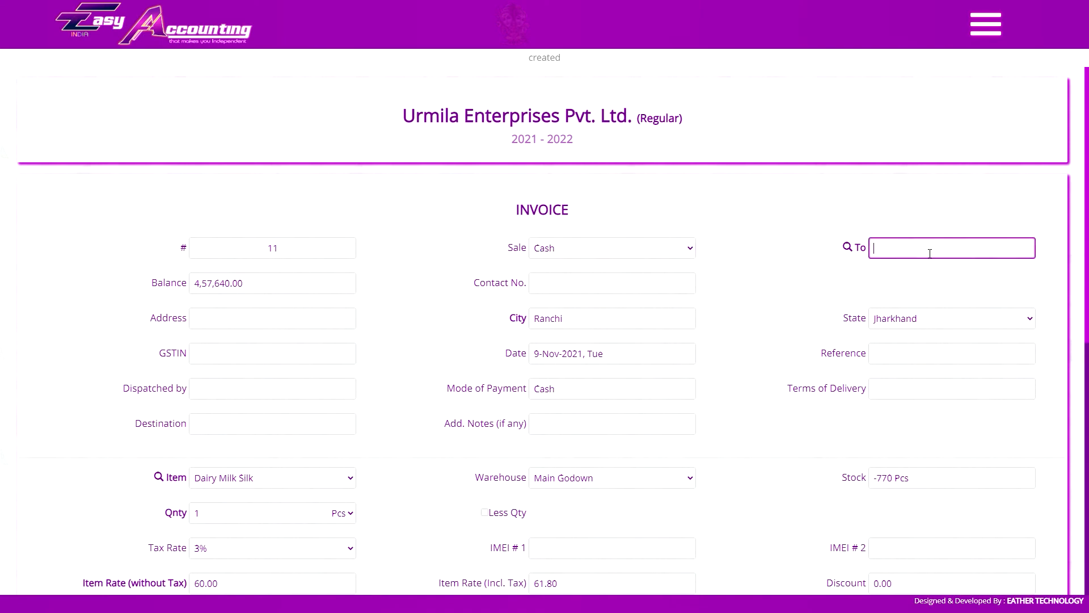
text(mohan)
Enter 2000 as the amount paid by the customer on the Slate Pencil invoice to calculate the change
scroll(797, 240, down, 8)
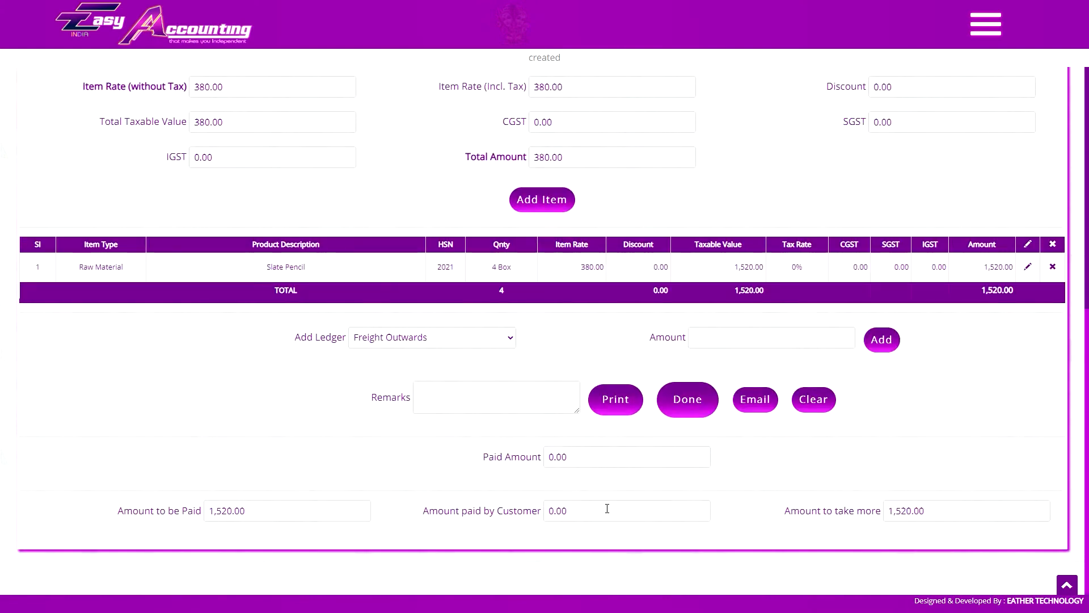
click(607, 508)
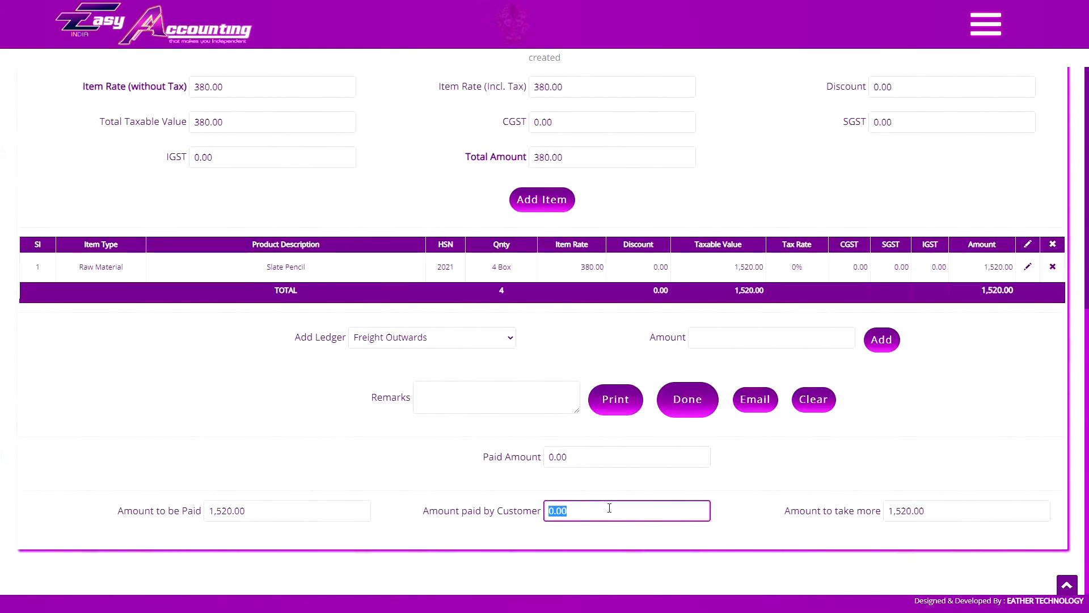
text(2000)
key(Tab)
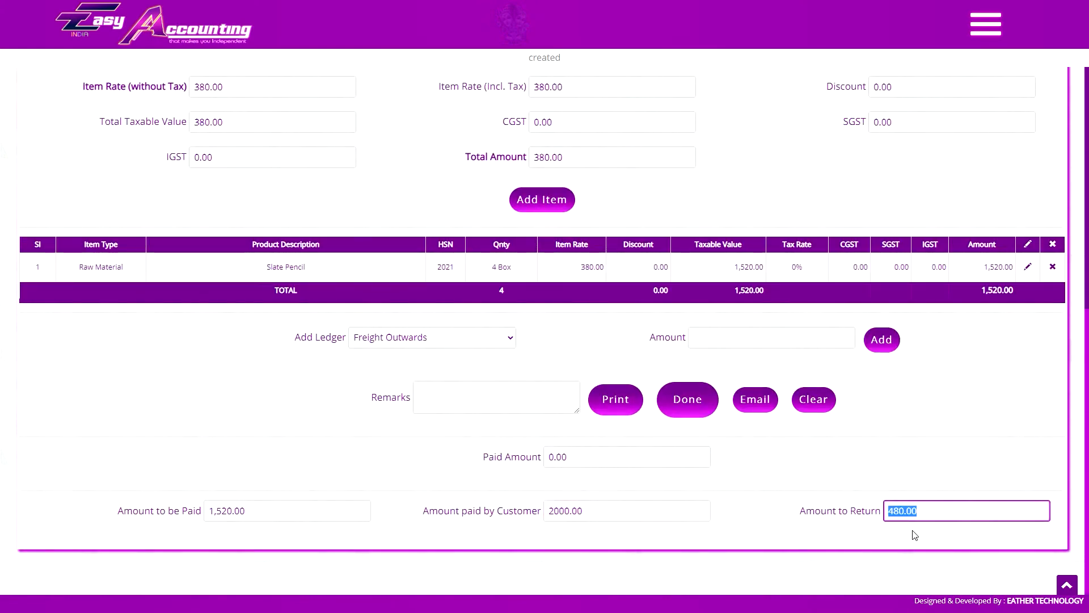
click(933, 539)
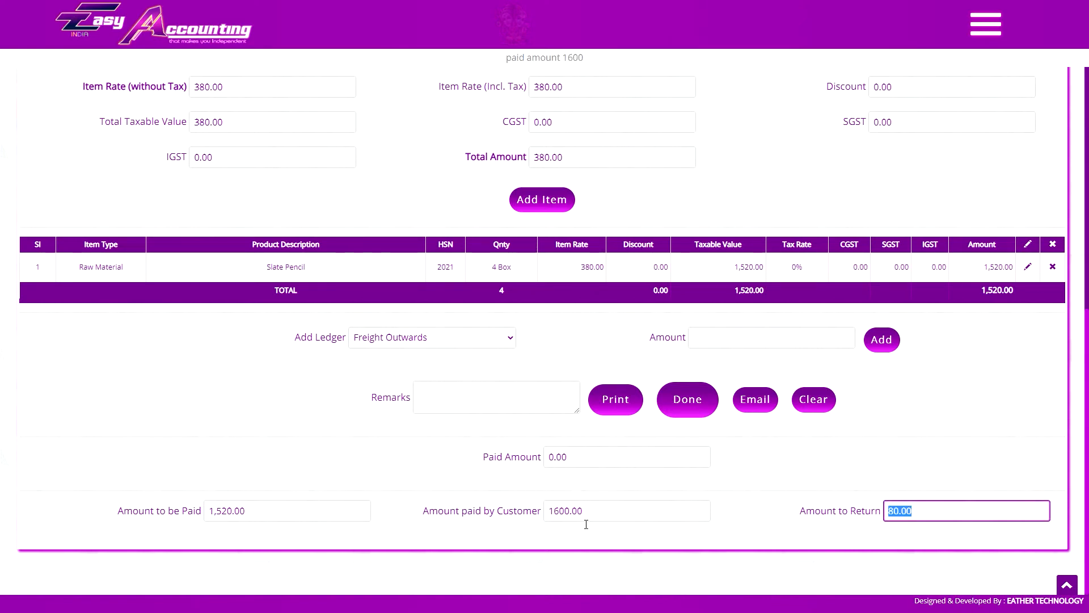
click(948, 511)
Open the Delivery Challan creation form
scroll(965, 340, up, 9)
click(994, 35)
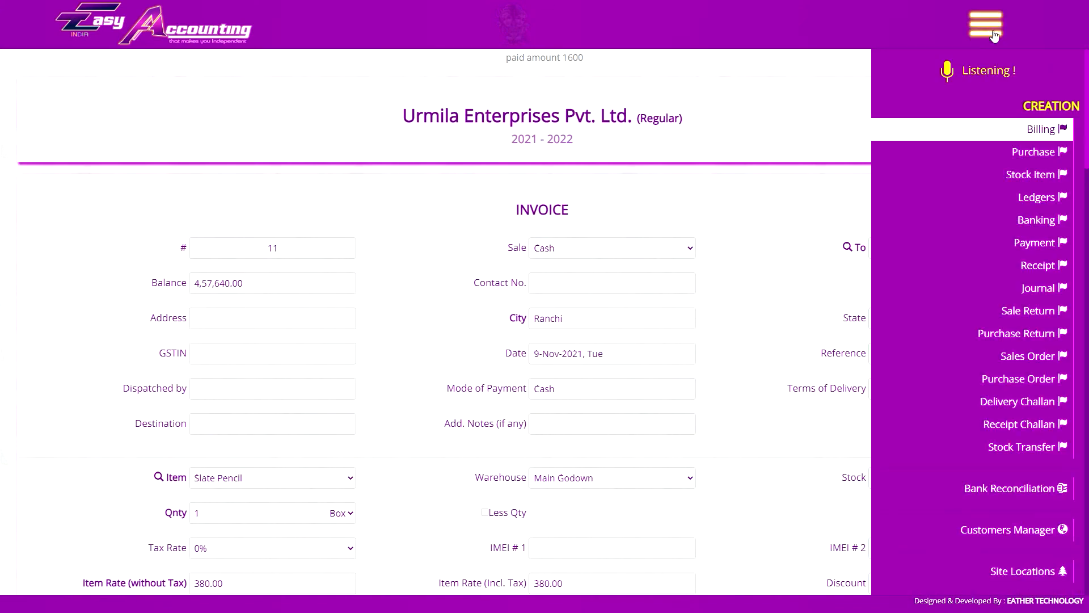
click(1013, 403)
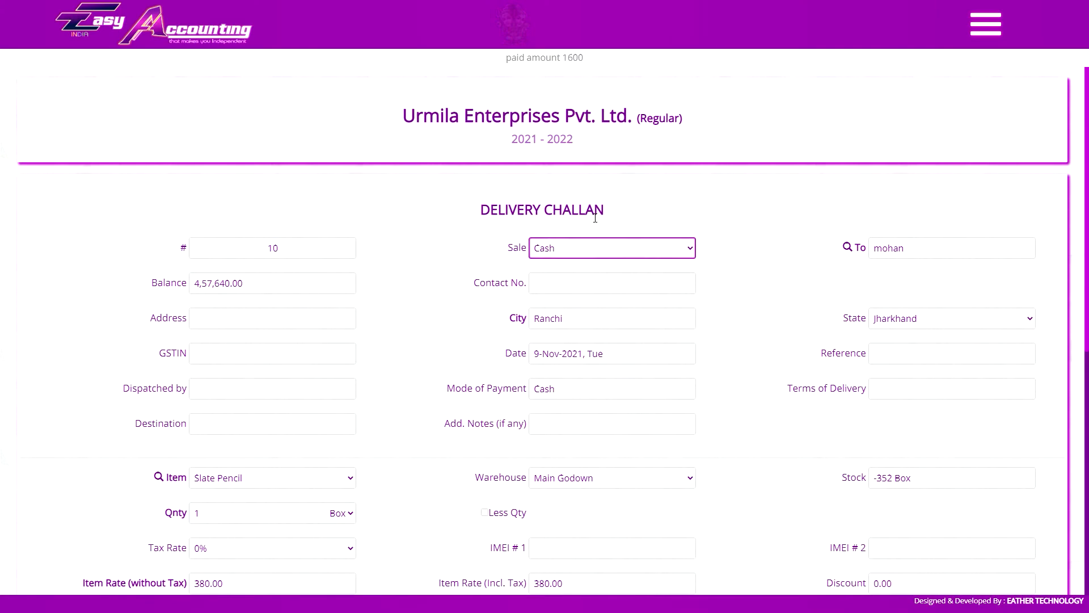
List all delivery challans for the financial year
click(985, 24)
click(1016, 368)
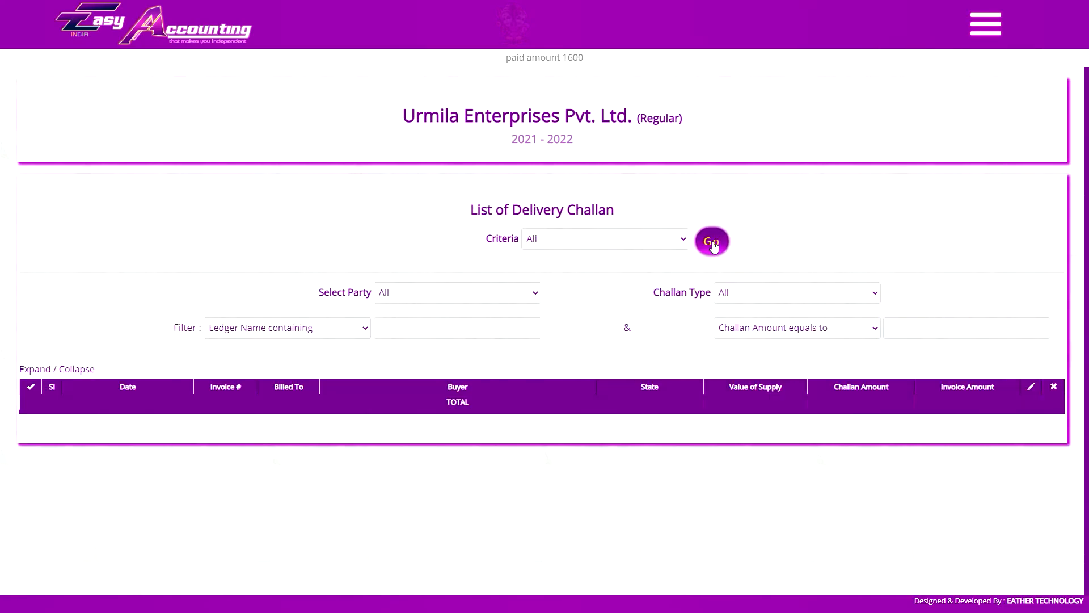
scroll(653, 472, down, 1)
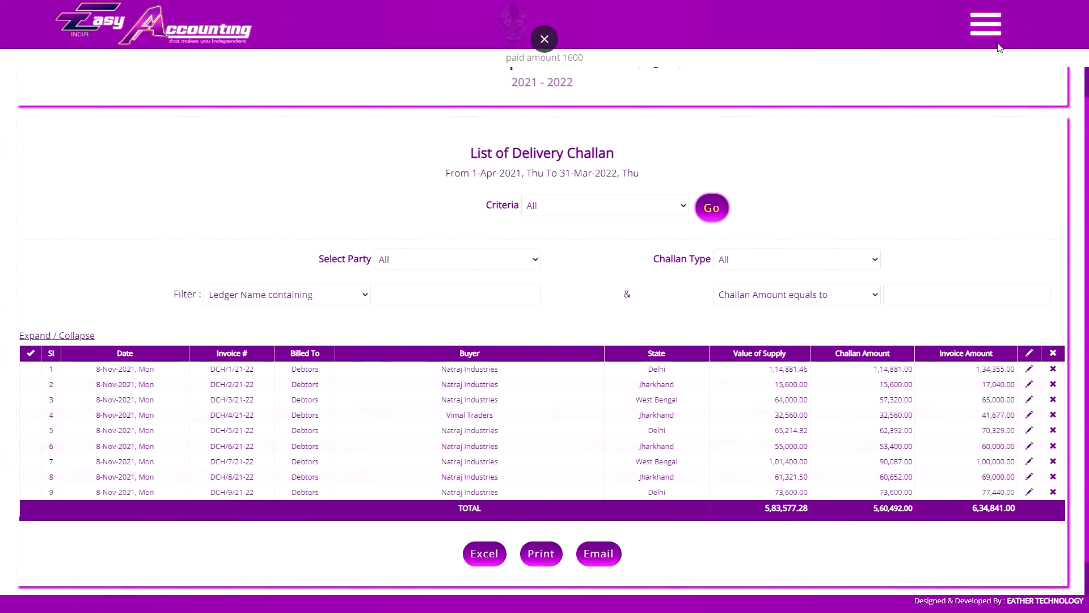
Open the invoice creation form
click(986, 24)
scroll(1037, 147, up, 8)
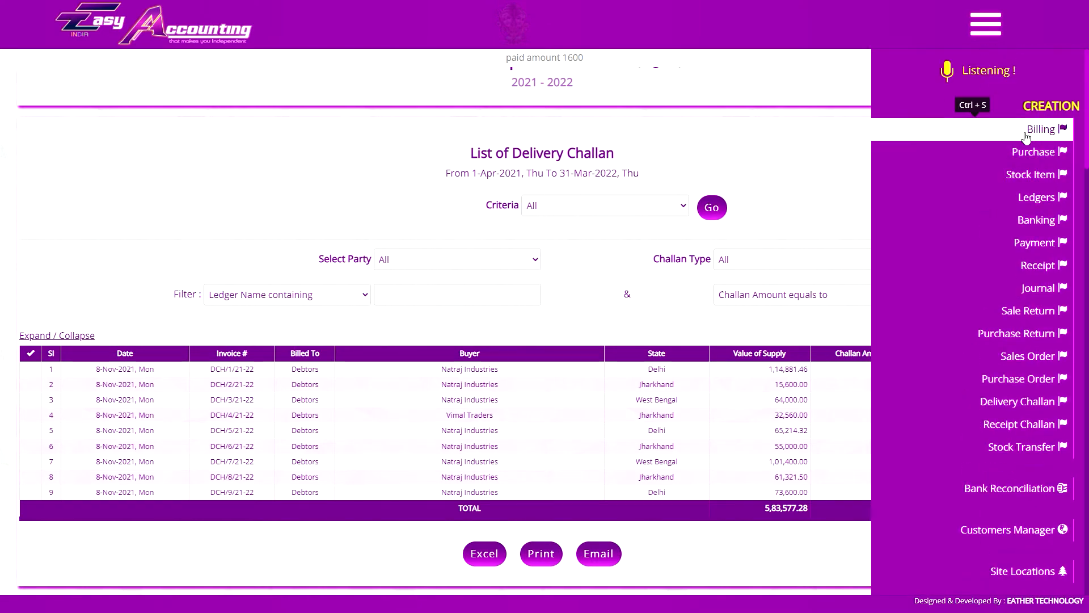
click(986, 24)
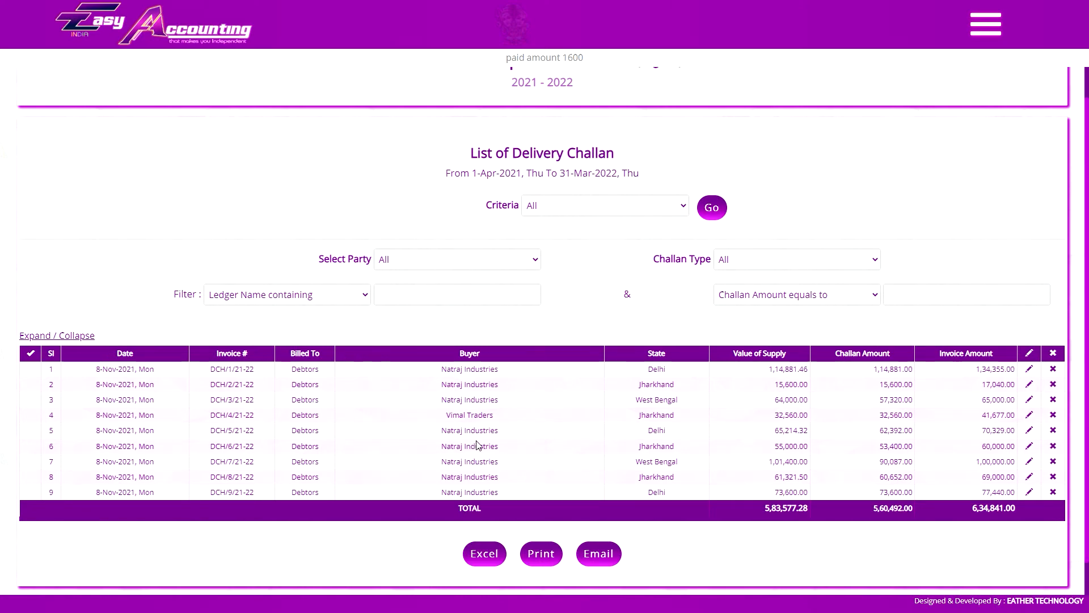
click(985, 24)
click(1024, 132)
click(986, 24)
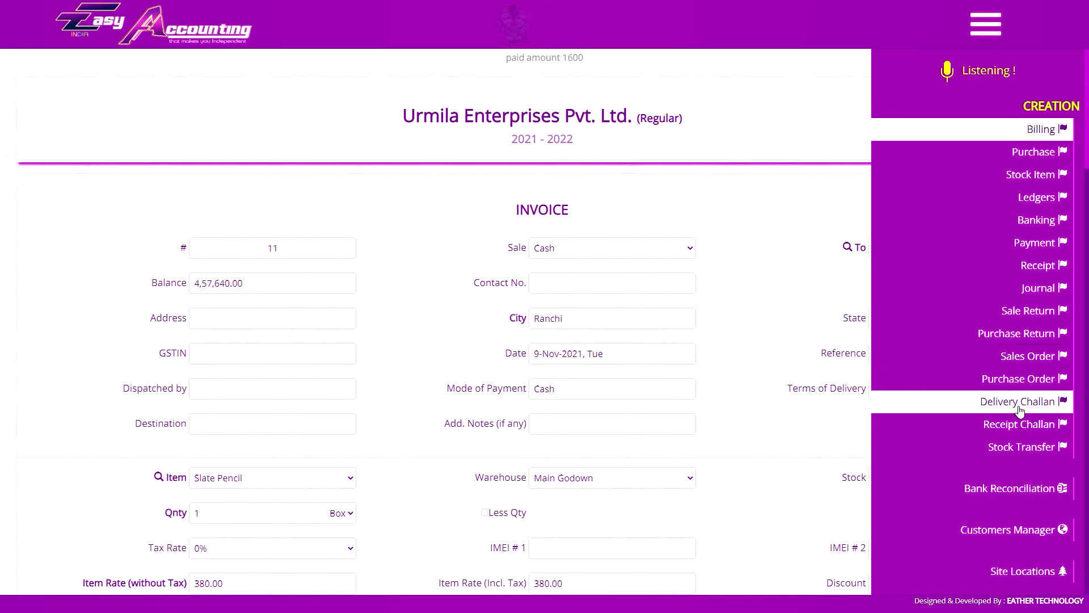
Check the voice command list for the delivery challan command and reopen the Delivery Challan creation form
click(1066, 110)
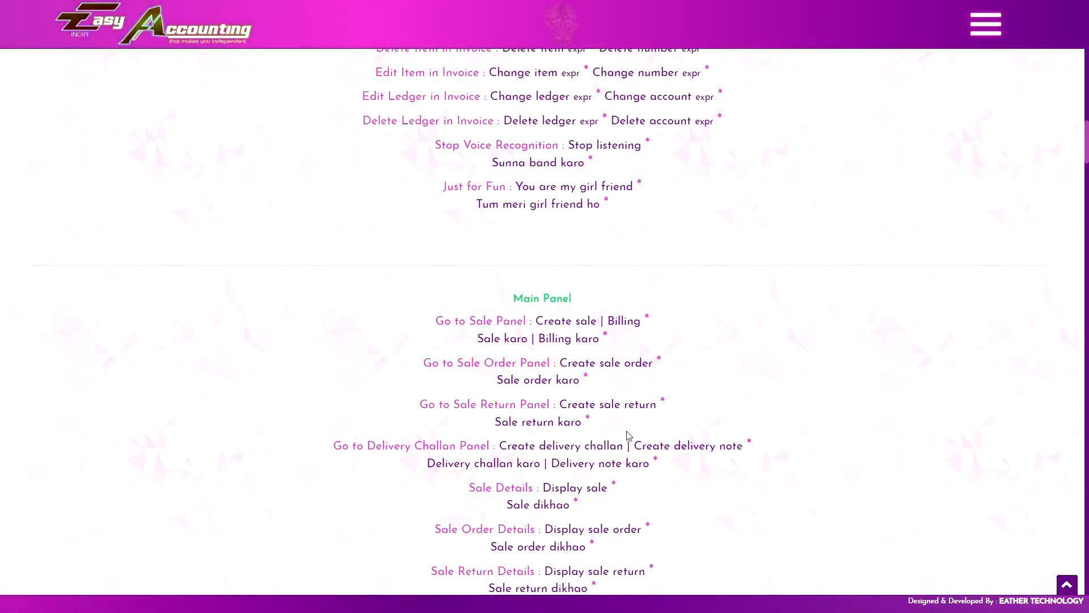
key(ctrl+w)
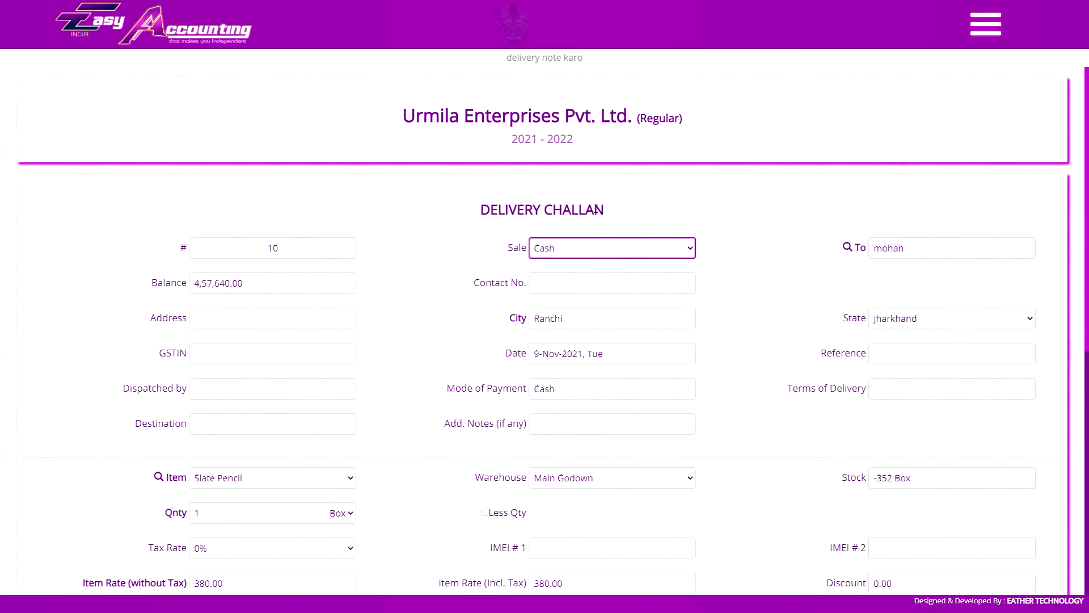
click(615, 132)
scroll(506, 313, down, 2)
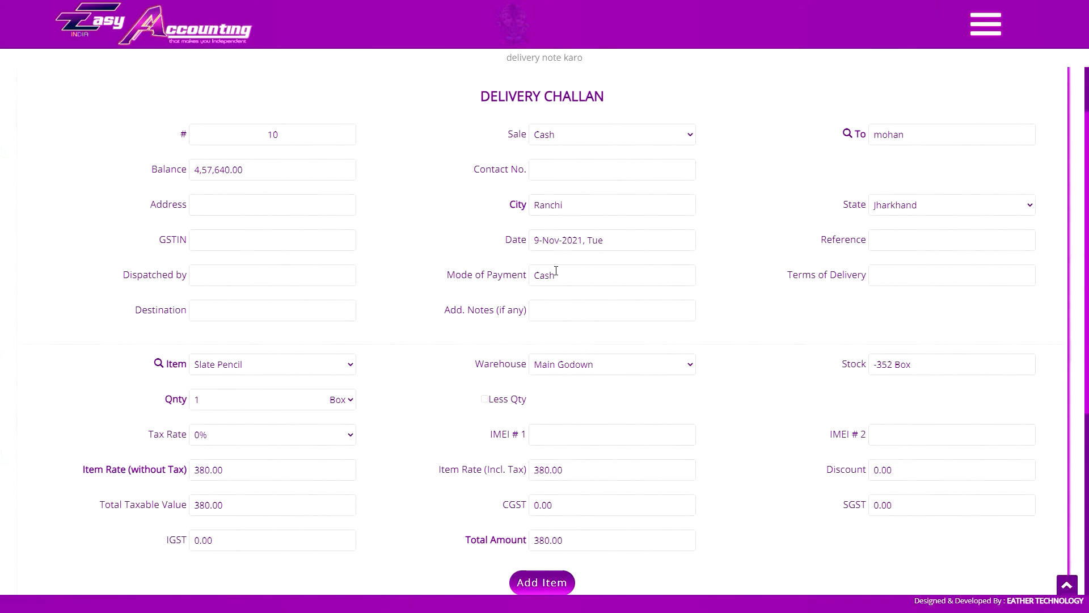
scroll(554, 271, up, 2)
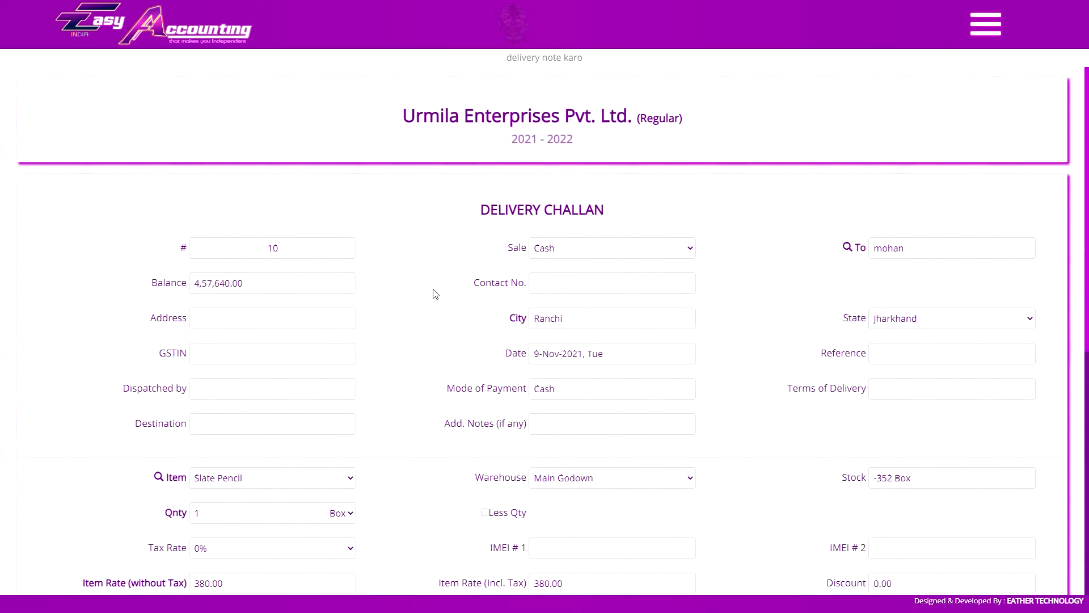
Fill in the customer's address and contact number on the delivery challan
scroll(559, 363, down, 5)
scroll(599, 528, up, 5)
click(294, 322)
text(harmu)
click(574, 281)
text(61256)
key(Tab)
Add 1 RM of A4 Copier at 1000.00 including tax as a second item on the challan
scroll(280, 282, down, 4)
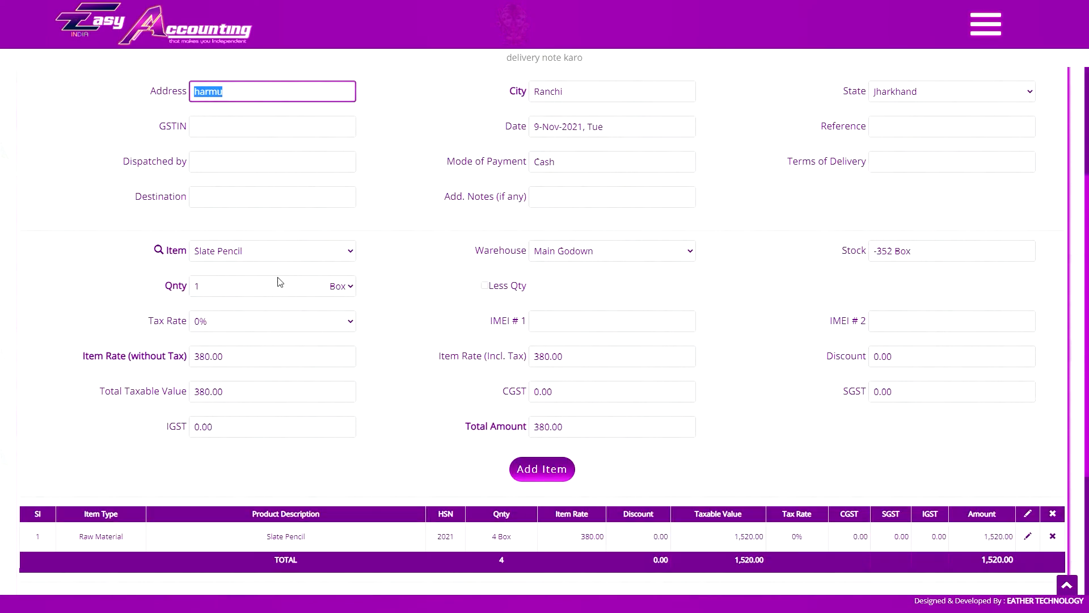
click(284, 252)
click(321, 299)
scroll(431, 340, down, 2)
click(539, 358)
scroll(573, 372, down, 2)
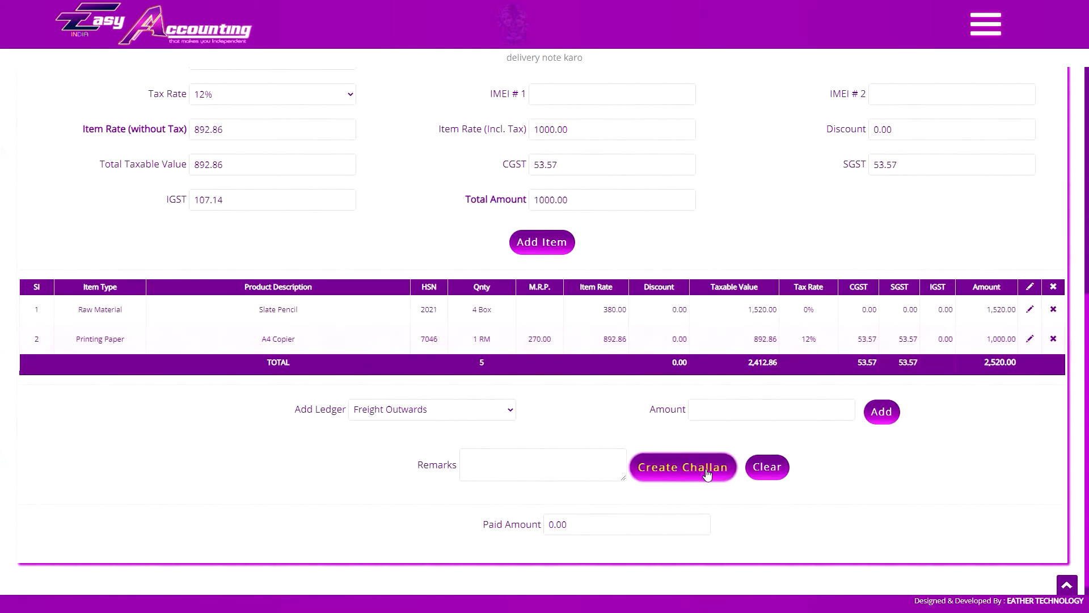
Raise the A4 Copier quantity to 3 RM and create the delivery challan
scroll(706, 475, up, 8)
scroll(572, 174, down, 8)
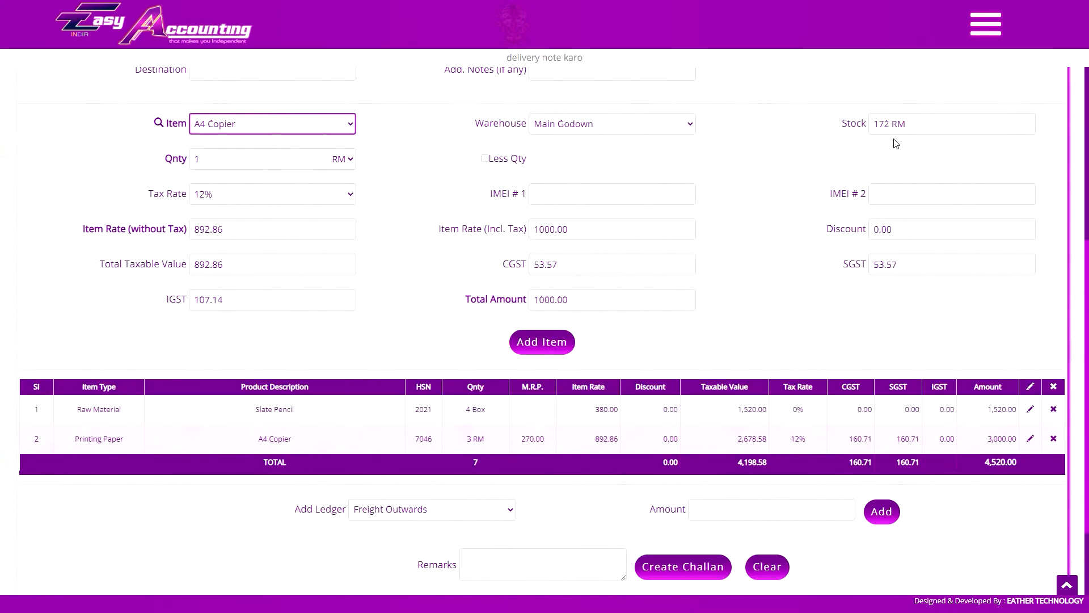
click(697, 567)
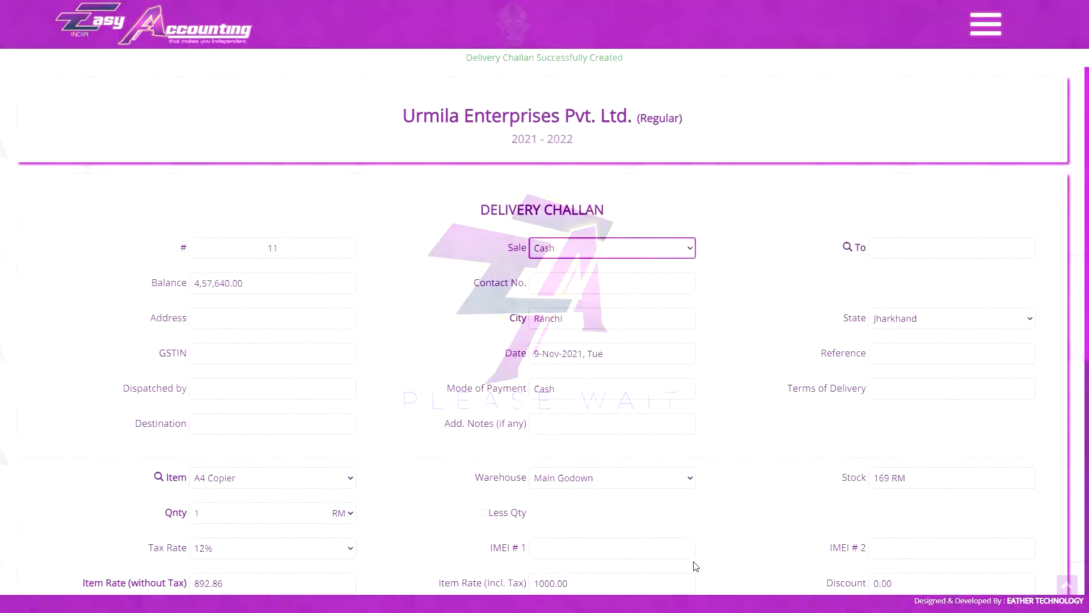
scroll(877, 361, down, 1)
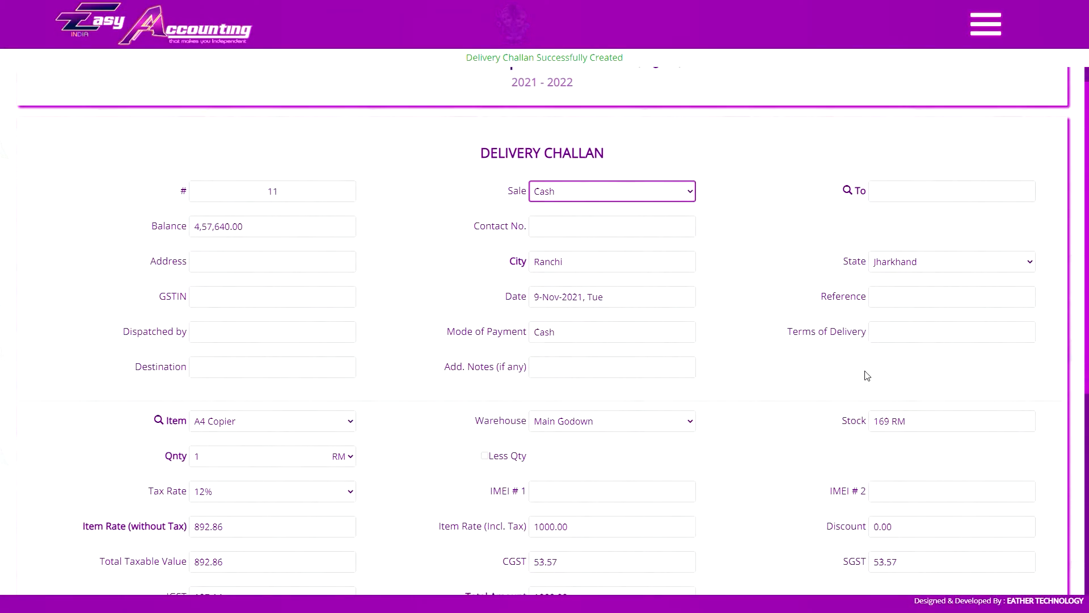
scroll(188, 438, up, 1)
scroll(336, 433, down, 2)
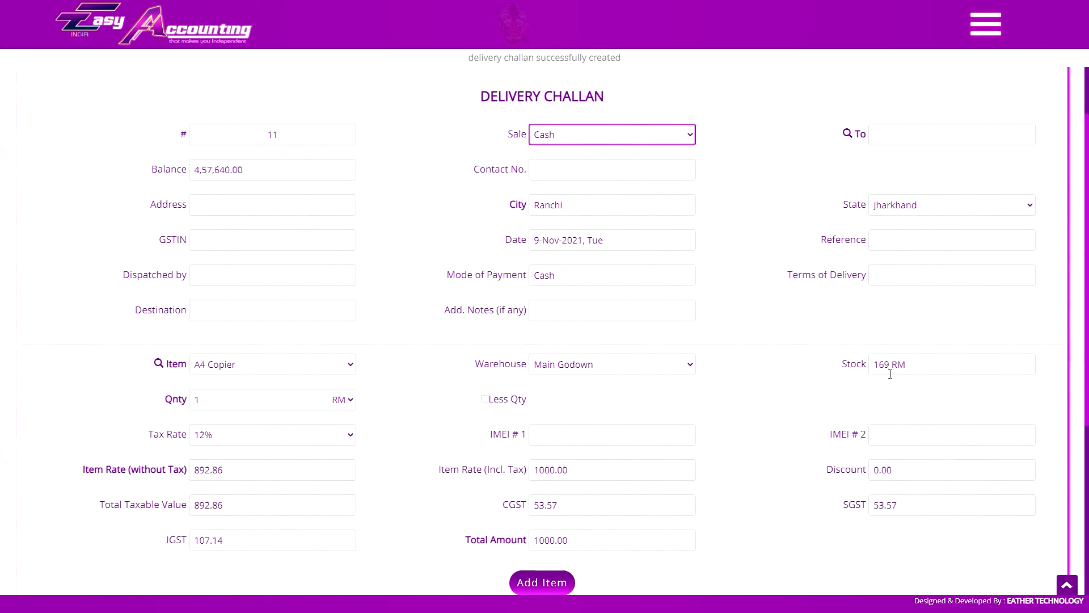
Open the list of sales
click(985, 24)
scroll(1021, 340, down, 5)
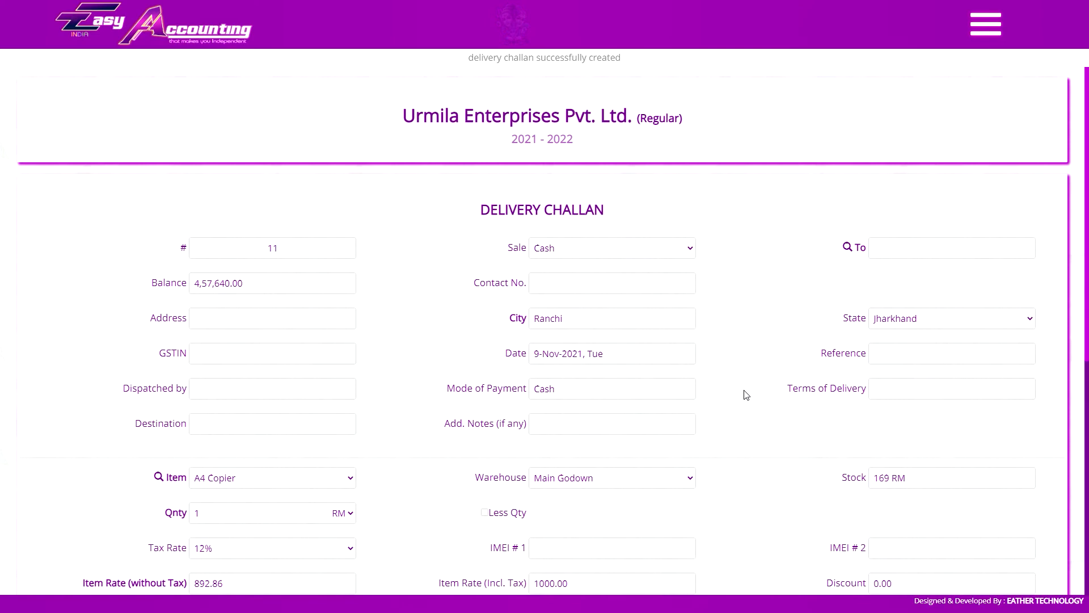
key(ctrl+shift+s)
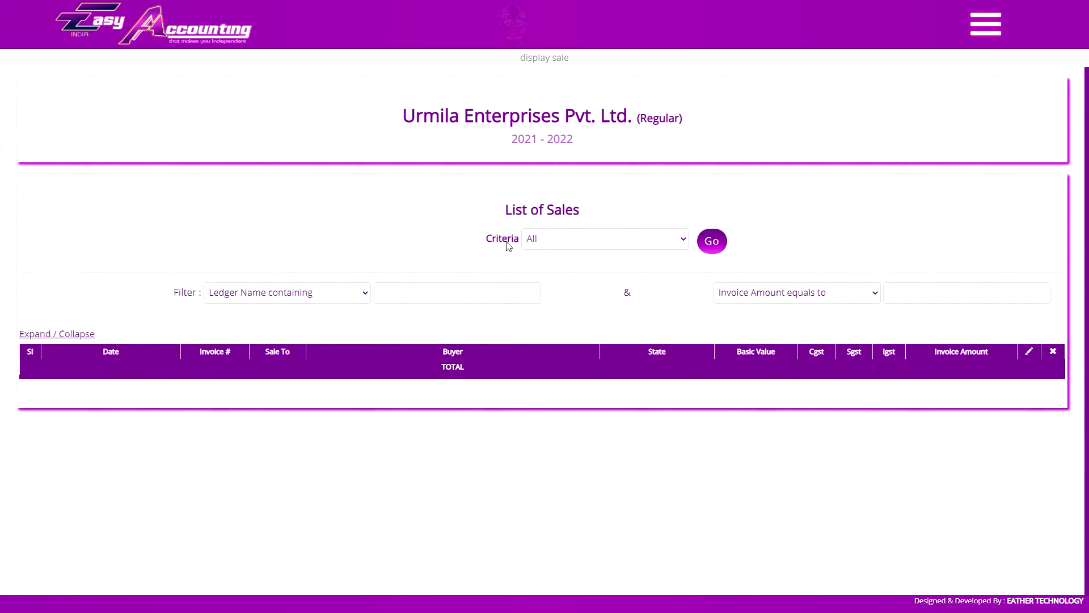
Switch the sales list criteria to By Month, and from there to By Date
click(548, 241)
click(558, 245)
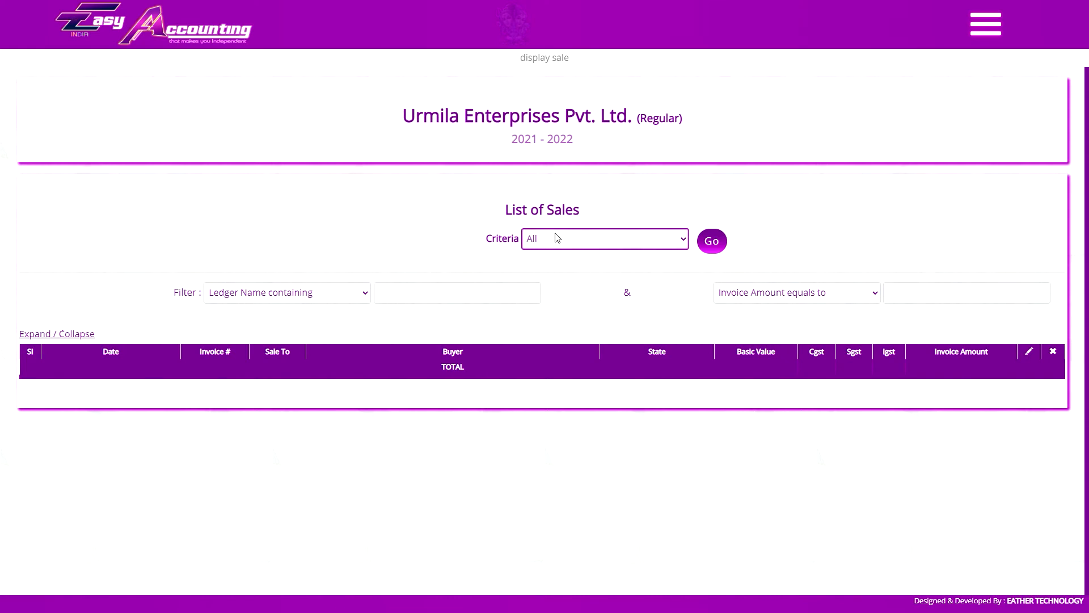
click(558, 237)
click(565, 263)
click(508, 238)
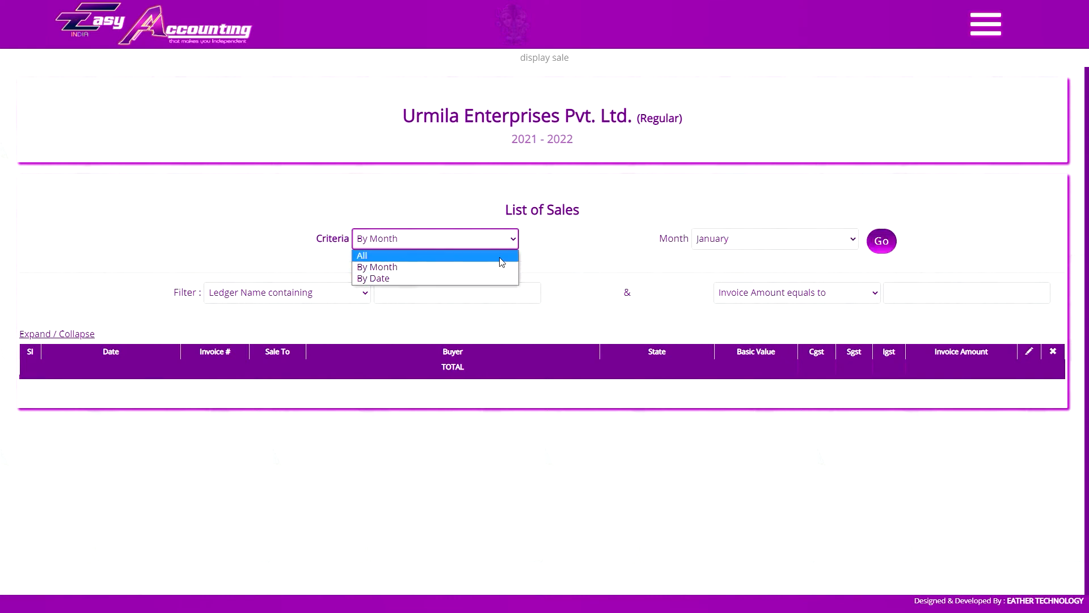
click(494, 278)
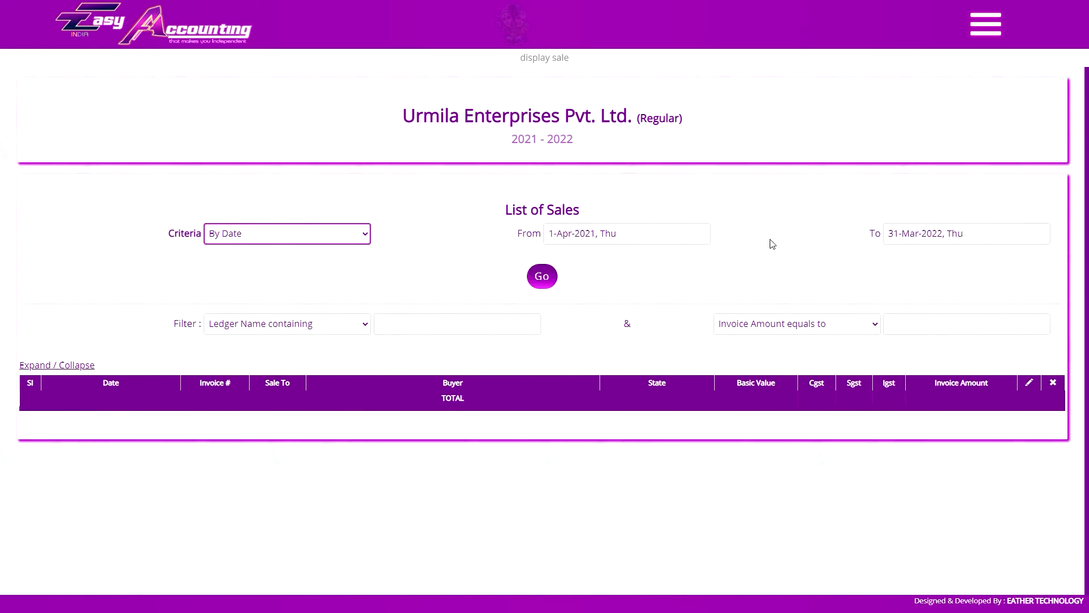
Set the sales list criteria to By Month with January, and return the criteria to All
click(295, 240)
click(261, 236)
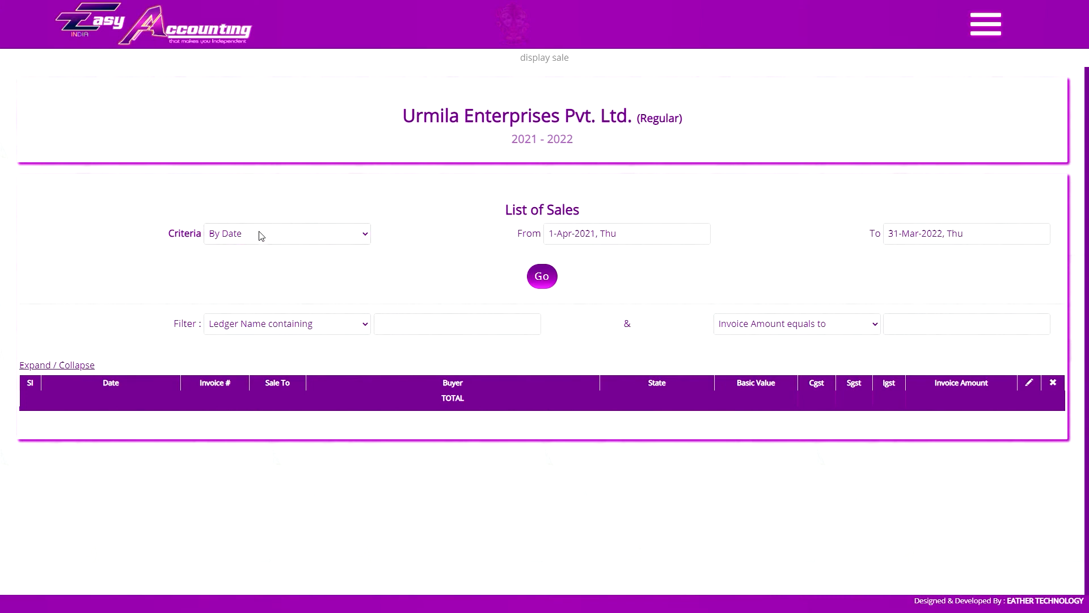
click(256, 238)
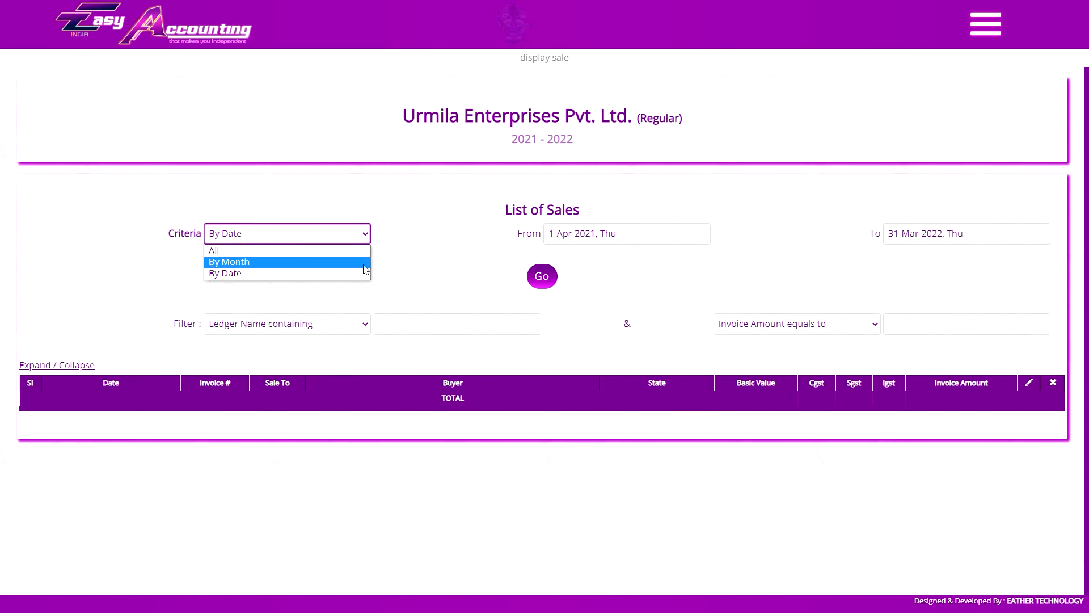
click(329, 262)
click(705, 245)
click(715, 297)
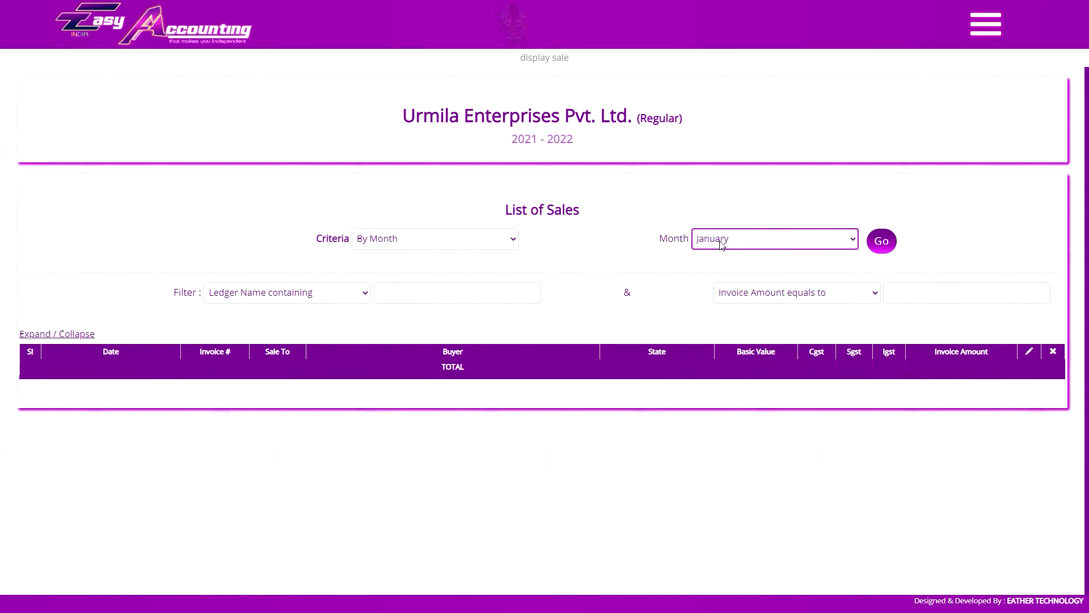
click(484, 238)
click(397, 253)
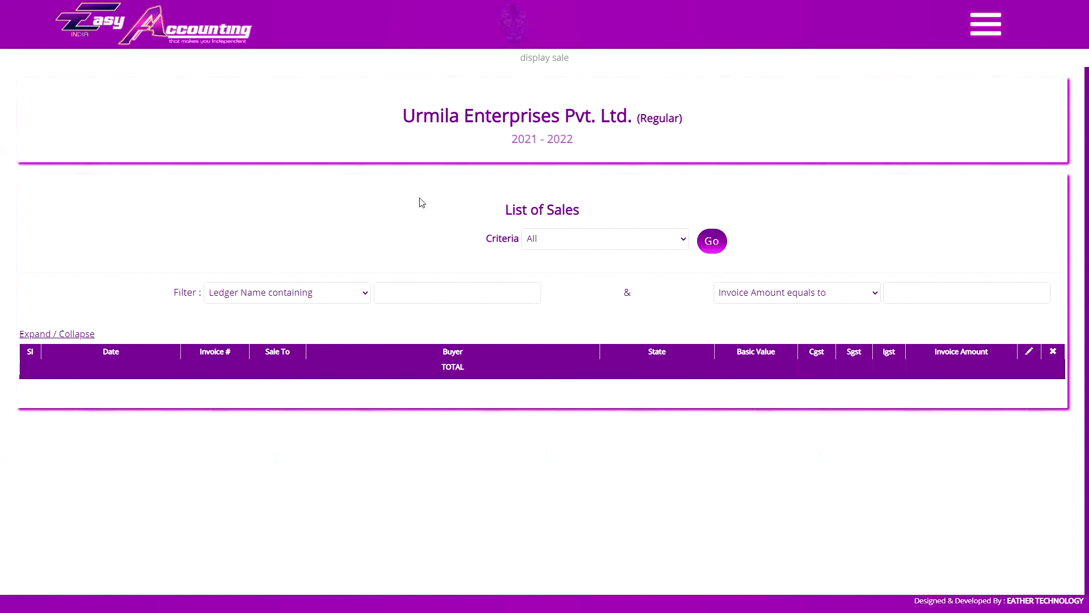
List the sales by date from 1-May-2021 to 30-Sep-2021
click(438, 238)
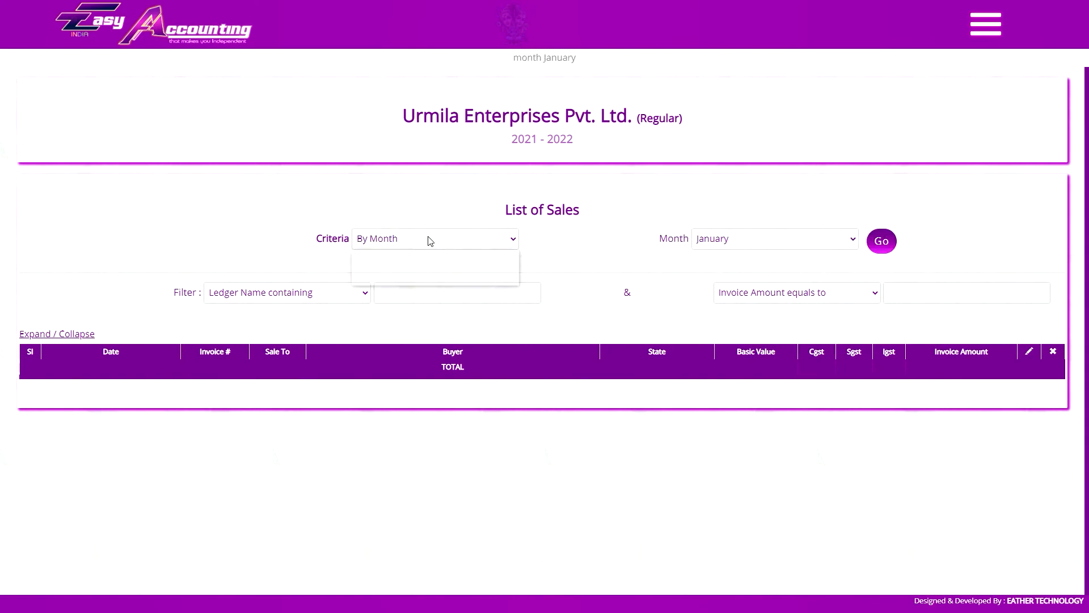
click(415, 278)
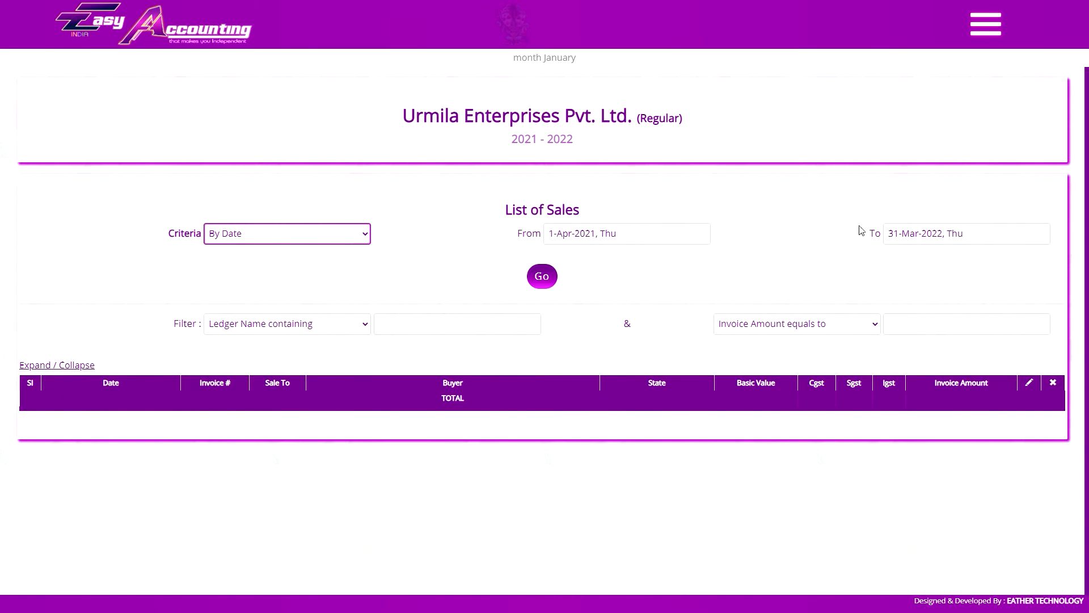
click(332, 234)
click(332, 248)
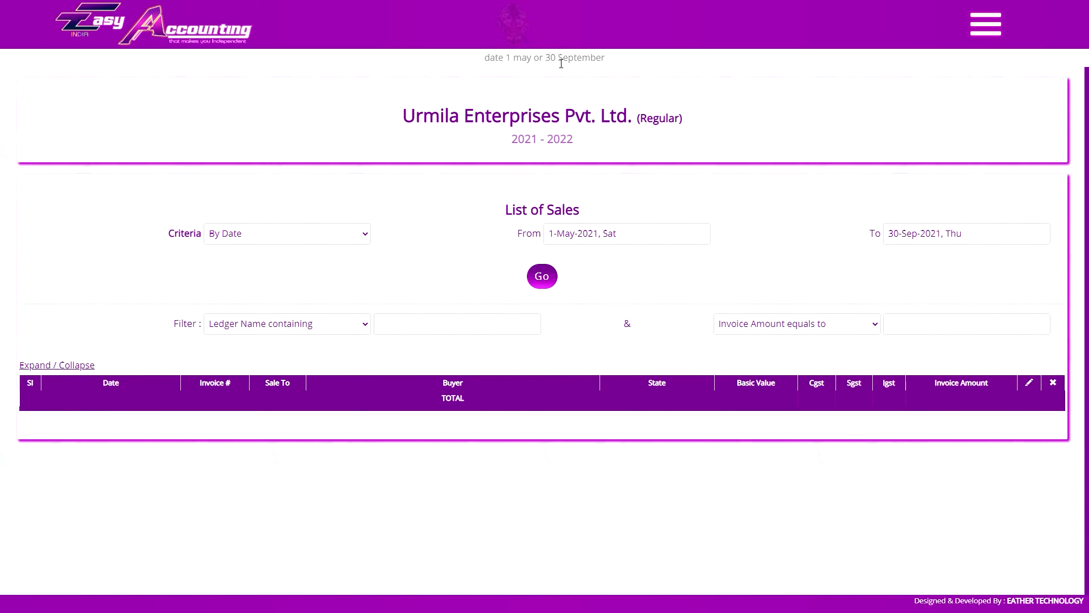
click(546, 278)
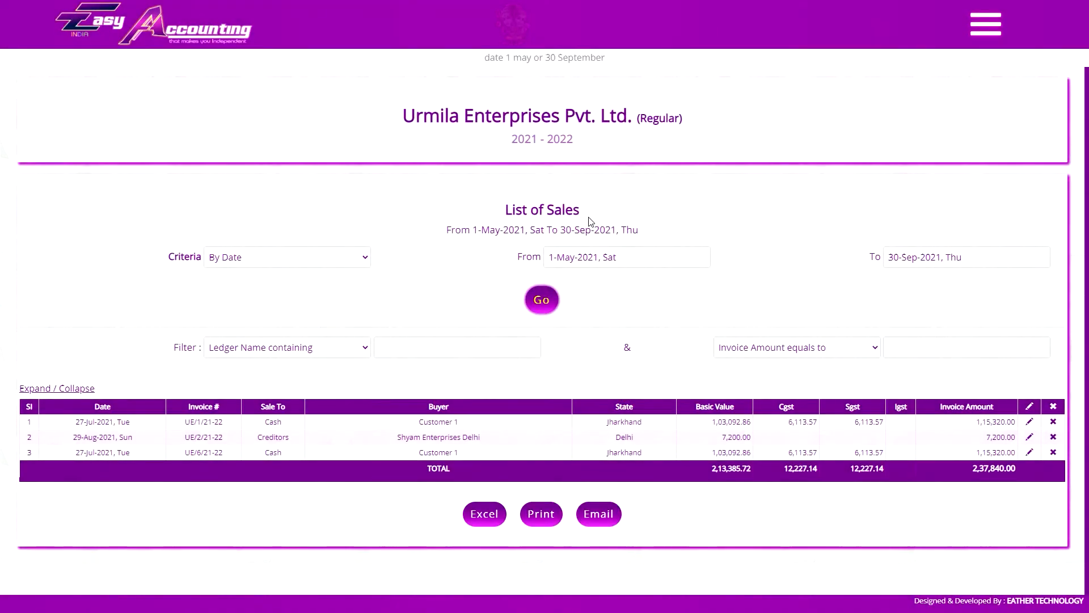
List all sales and open the Shyam Enterprises invoice dated 21-Oct-2021
click(319, 257)
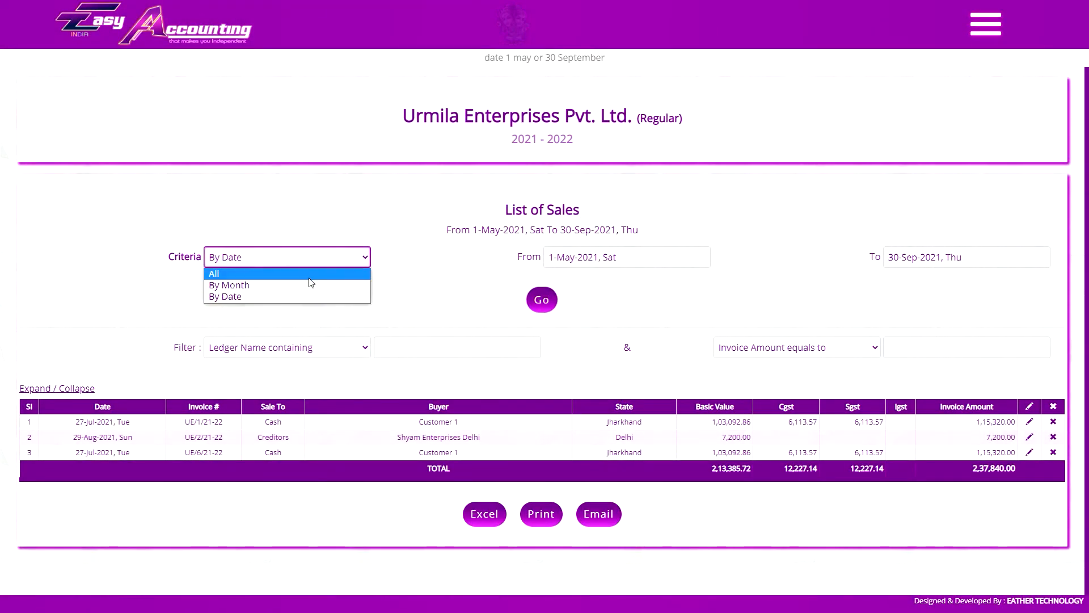
click(310, 277)
click(711, 265)
scroll(593, 330, down, 2)
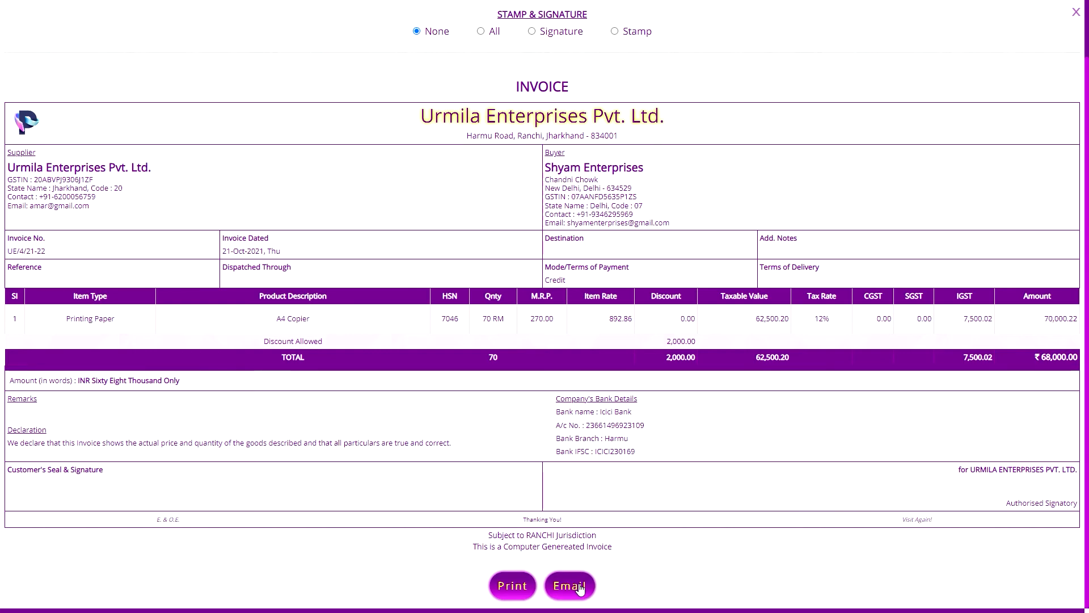
Try the TRIPLICATE, DUPLICATE and ORIGINAL options for the invoice copy, and choose ALL COPY
scroll(343, 70, up, 1)
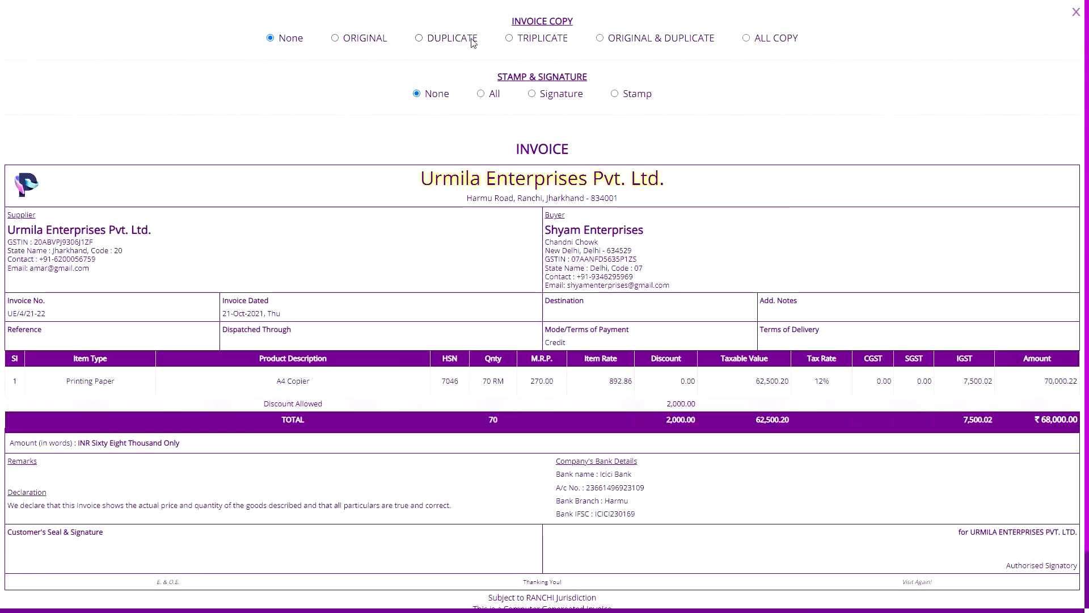
click(544, 40)
click(469, 41)
click(368, 42)
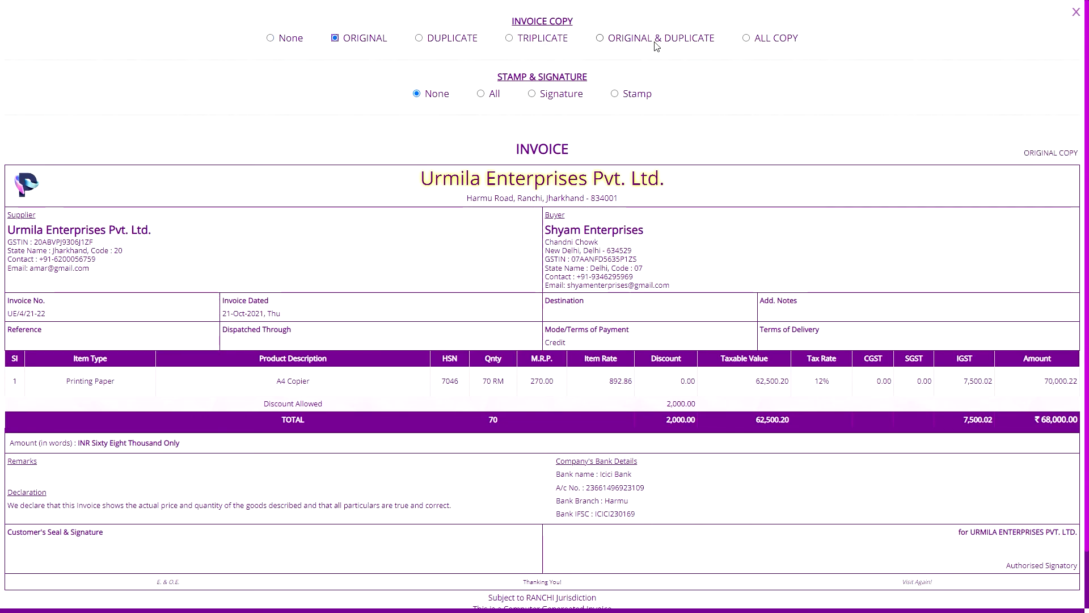
click(777, 41)
Review the print preview of all the invoice copies and cancel printing
scroll(641, 295, down, 2)
click(516, 584)
scroll(628, 199, down, 4)
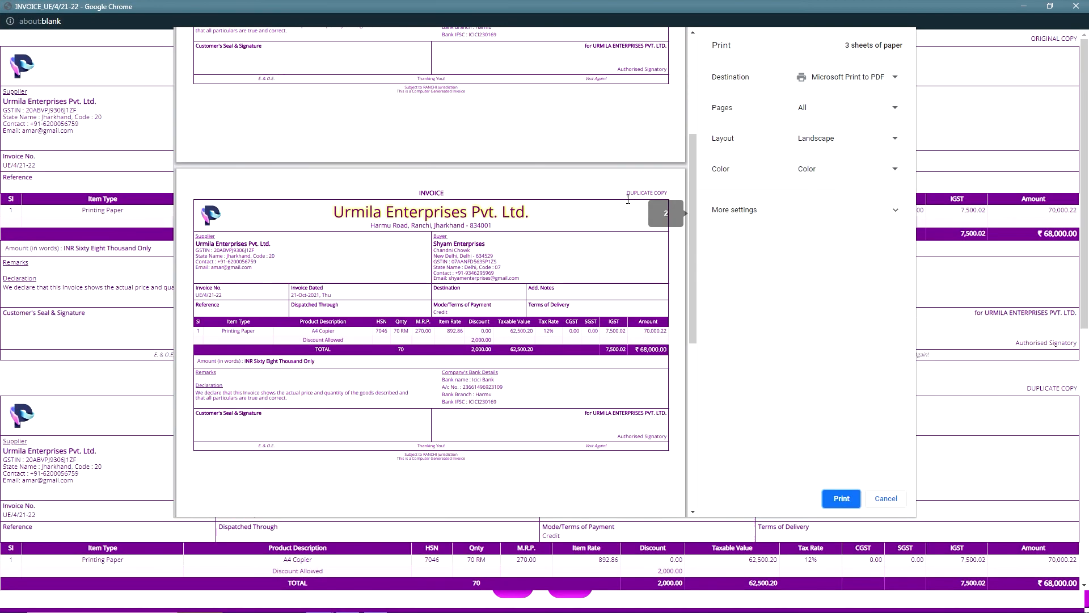
scroll(628, 199, down, 6)
click(886, 498)
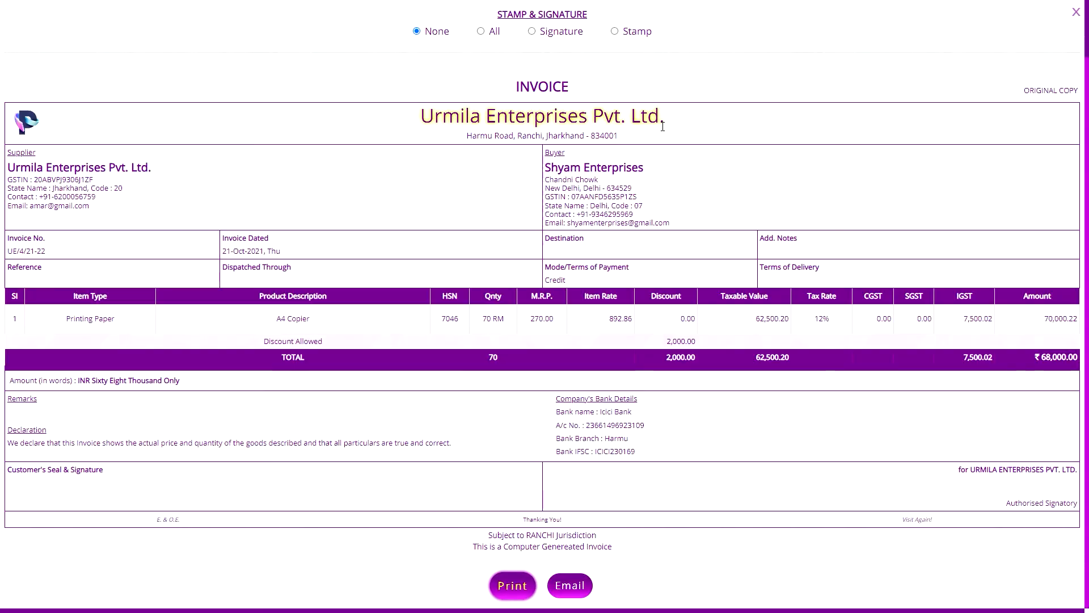
scroll(632, 107, up, 1)
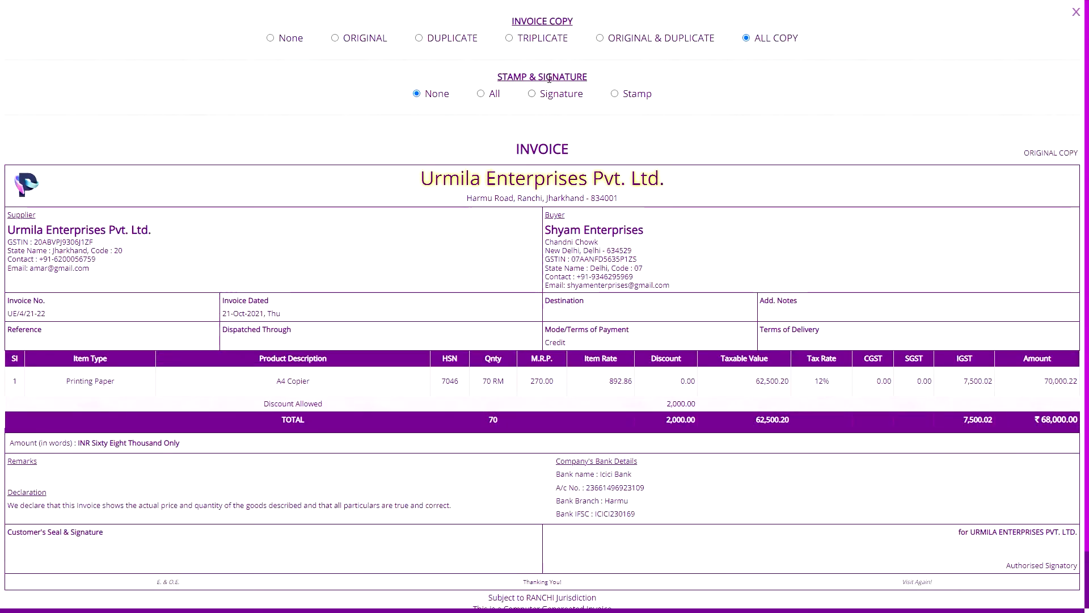
Try the Stamp and Signature options for the invoice, choose All for stamp and signature, and close the invoice
click(481, 94)
scroll(624, 227, down, 2)
scroll(709, 362, up, 1)
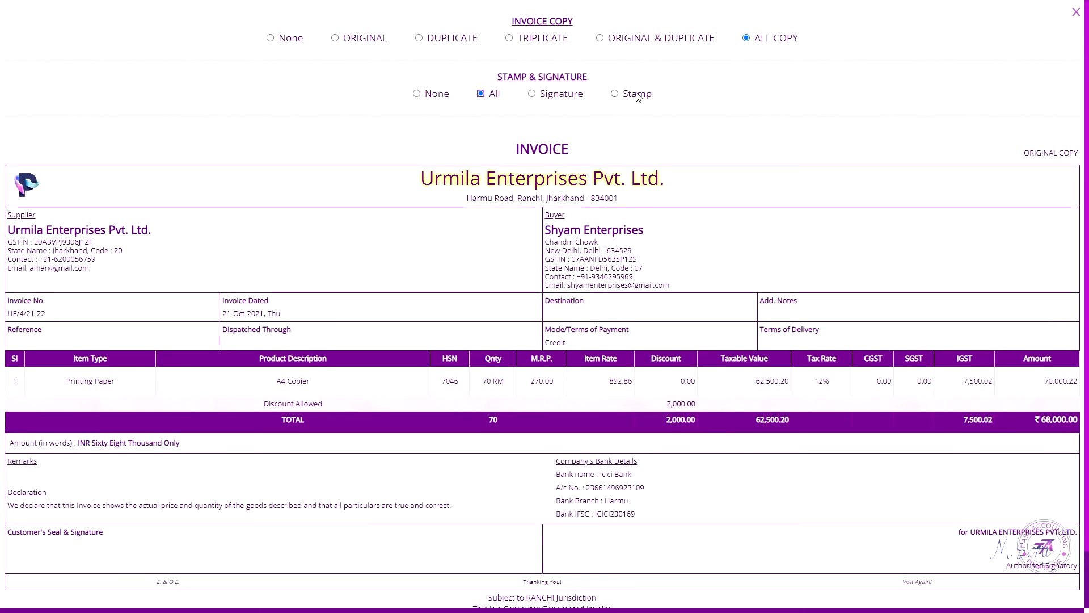
click(630, 93)
click(559, 96)
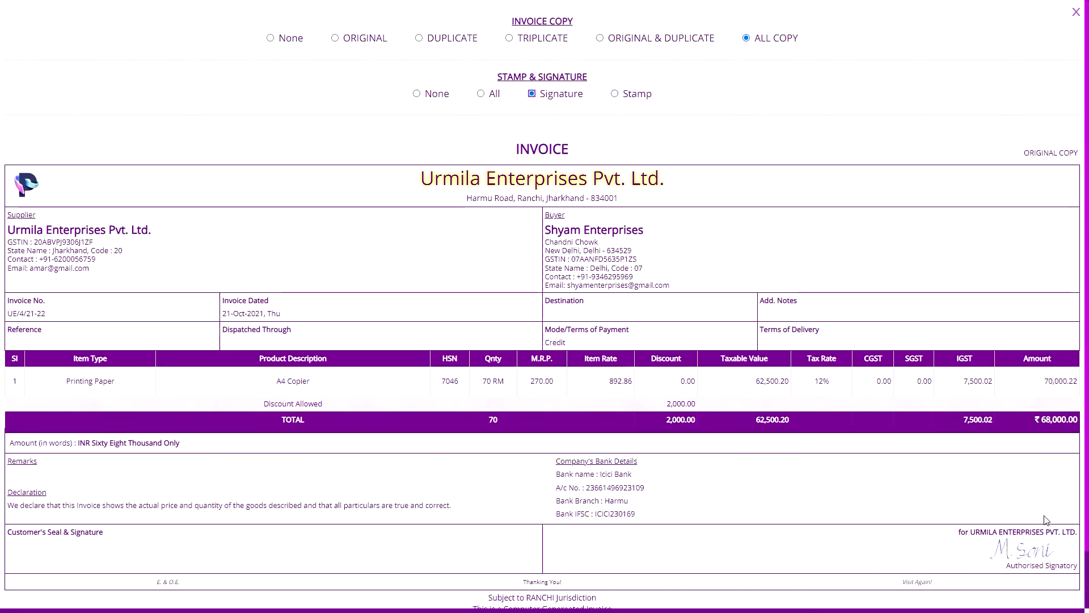
click(495, 94)
click(1077, 12)
click(986, 24)
scroll(1027, 423, down, 20)
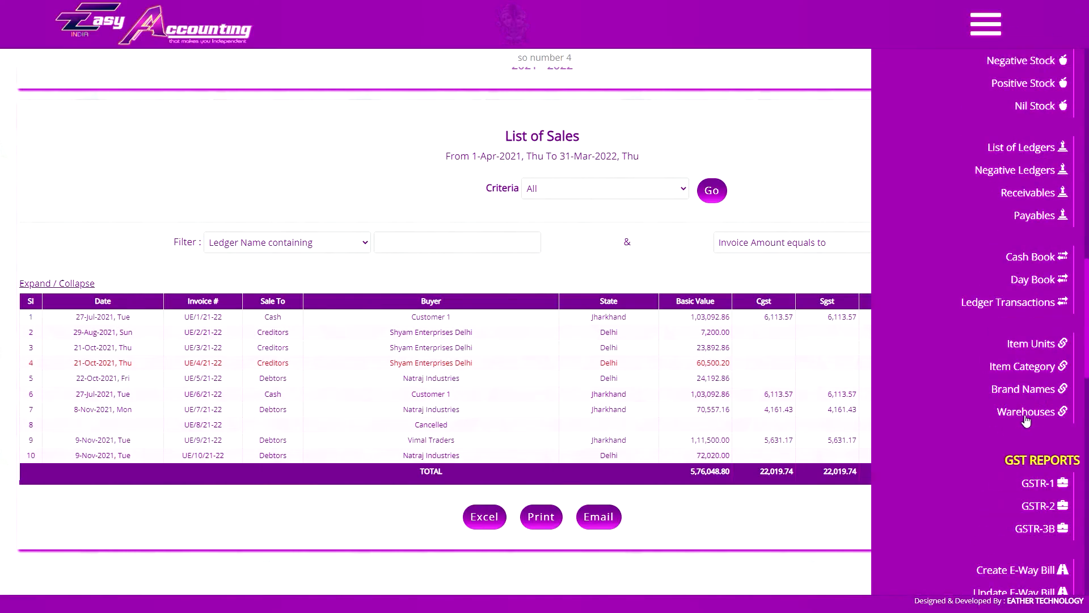
scroll(1050, 465, up, 3)
Review the items and stamp and signature on the Customer 1 invoice dated 27-Jul-2021, and close it
scroll(974, 364, down, 2)
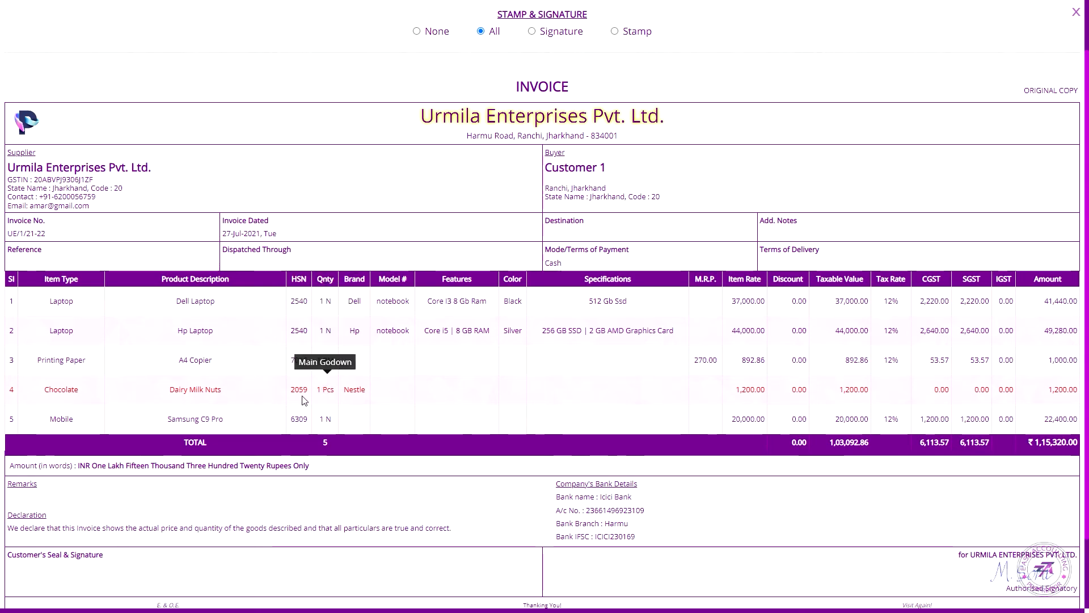
scroll(341, 391, up, 2)
click(1076, 13)
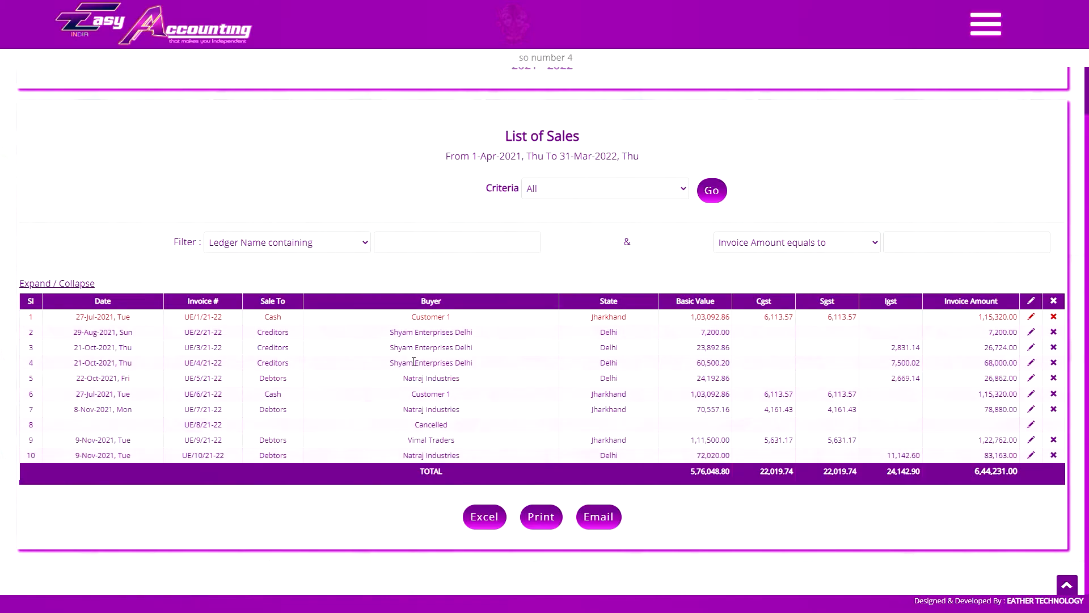
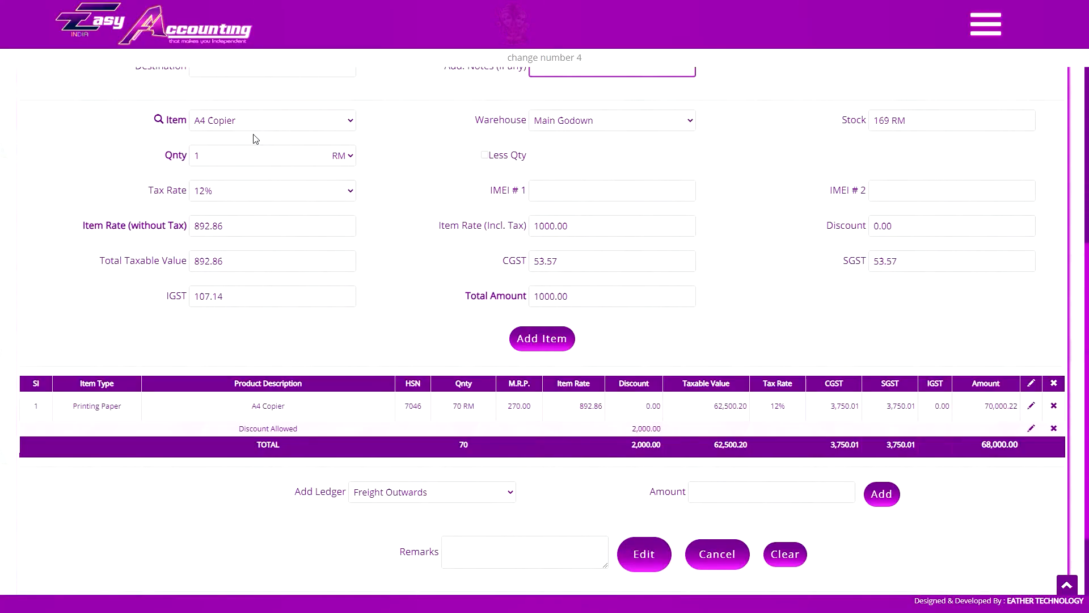
Set Discount Allowed to 2400 on the fourth sales invoice, dated 21-Oct-2021, and save the edited invoice
text(2400)
key(Return)
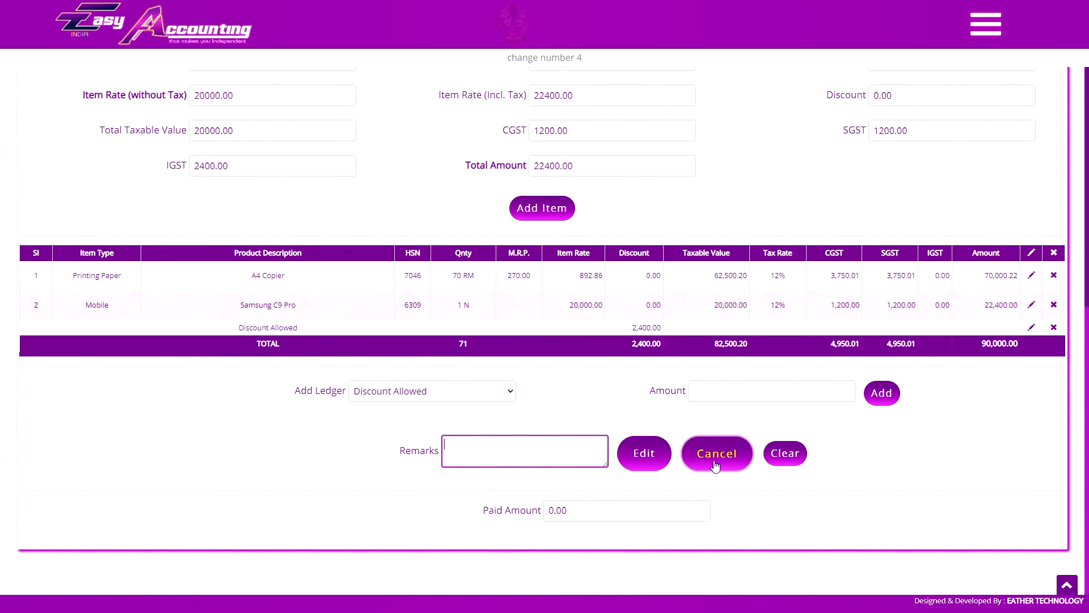
click(693, 469)
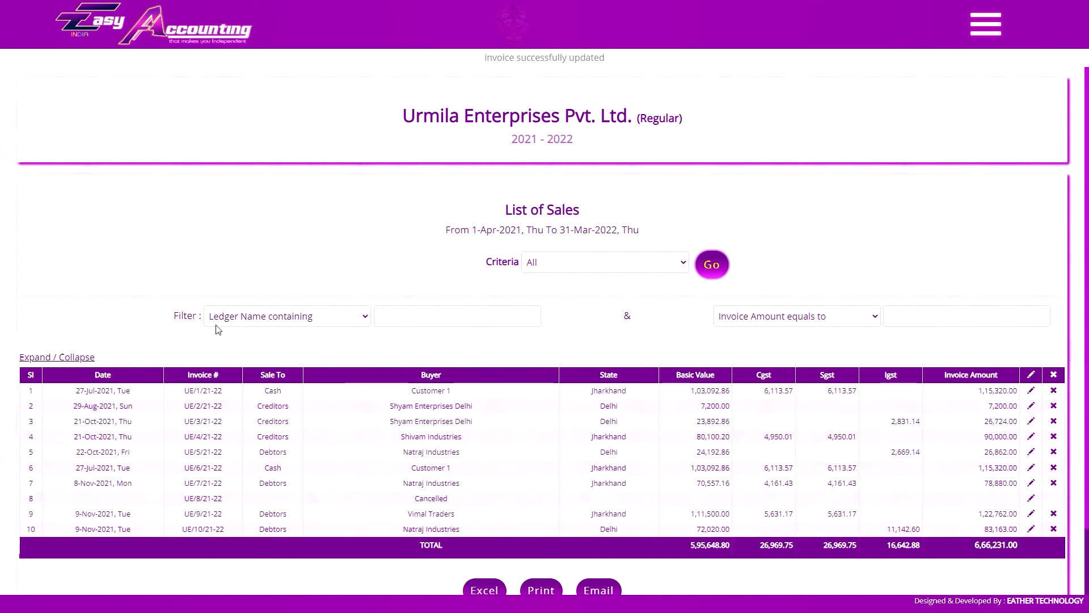
Filter the list of sales to ledger names containing "nat"
click(301, 322)
click(342, 321)
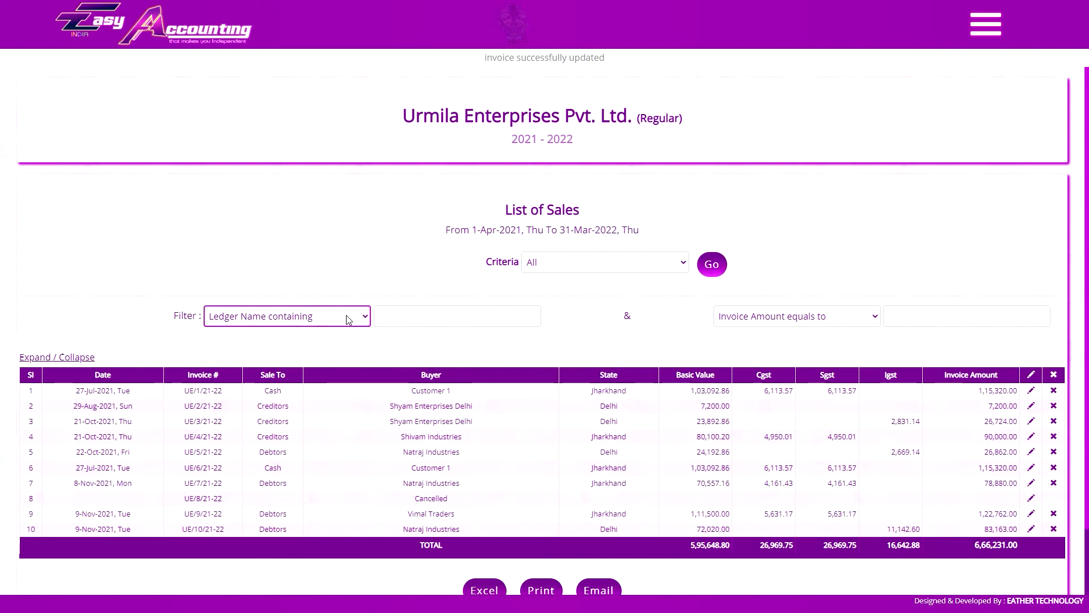
click(762, 319)
click(769, 316)
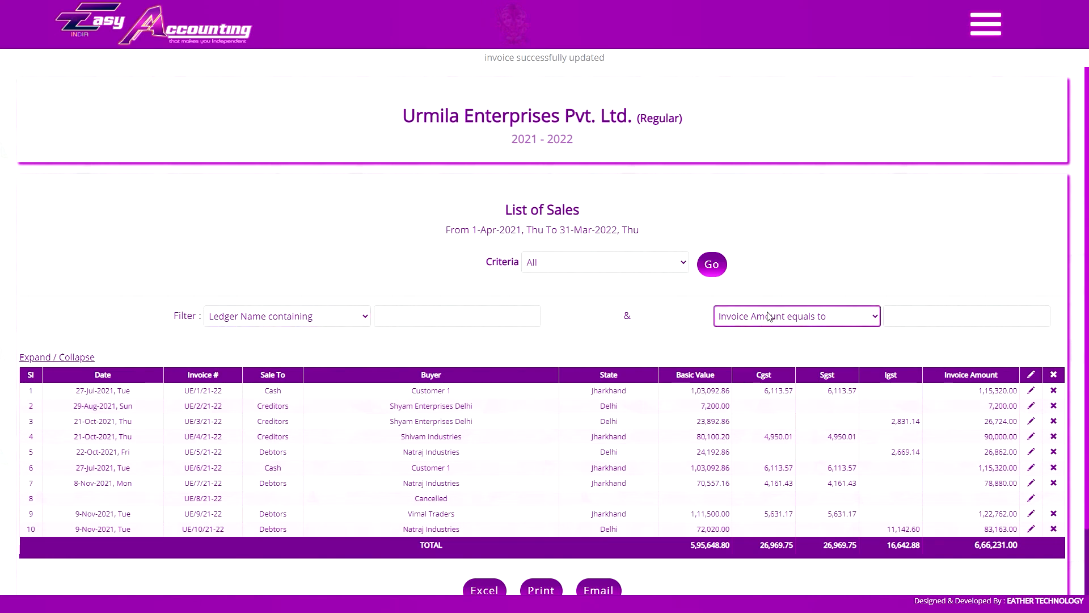
click(486, 319)
key(Tab)
click(504, 312)
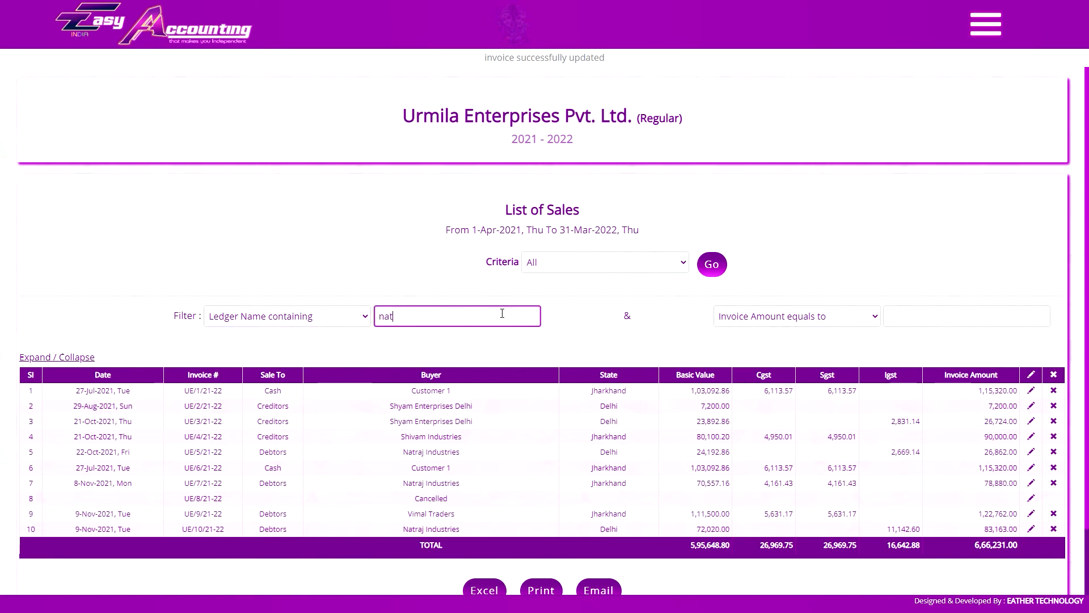
click(710, 272)
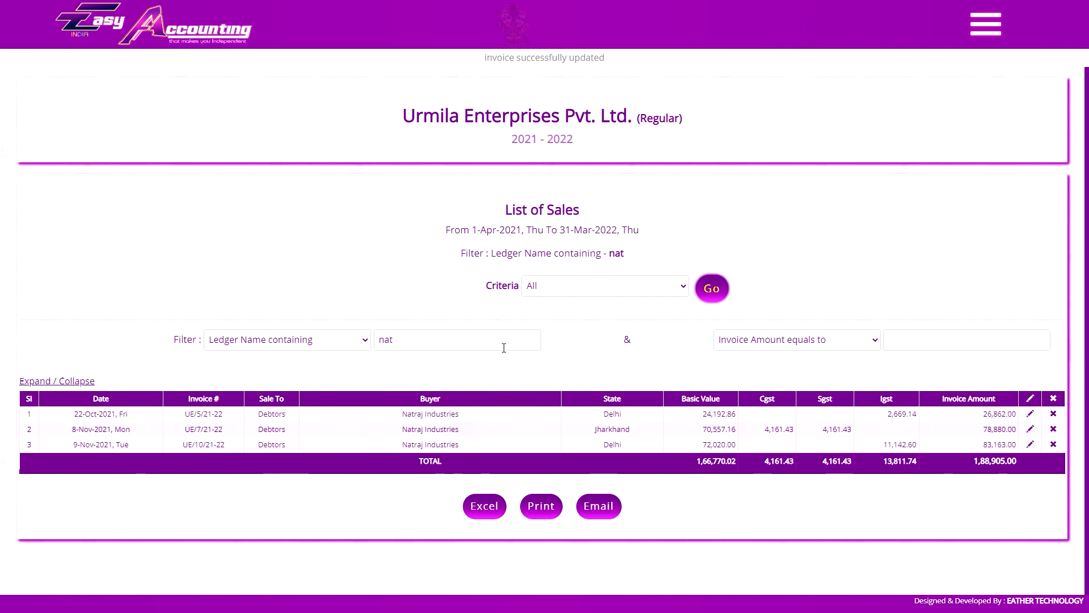
Filter the sales to ledger names containing "natraj" with an invoice amount greater than 50000
double_click(504, 346)
click(468, 361)
double_click(499, 342)
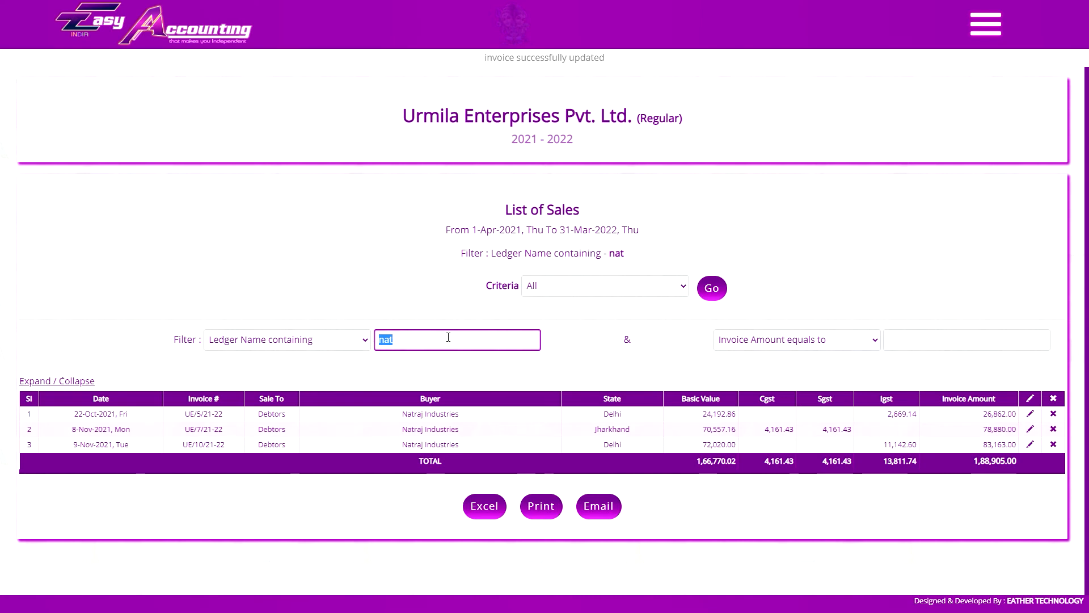
click(940, 343)
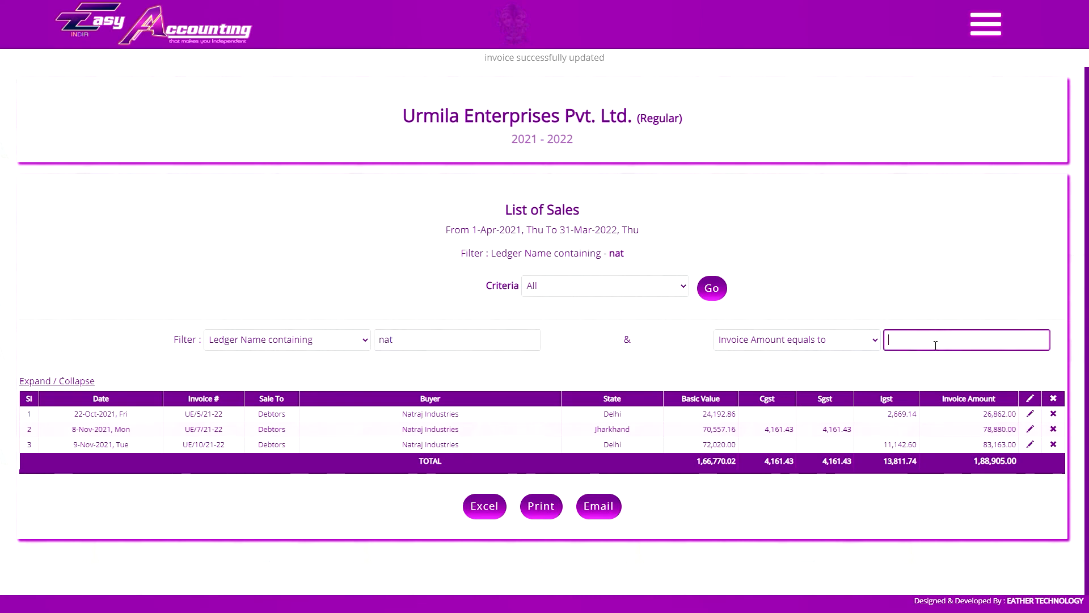
click(748, 341)
click(749, 380)
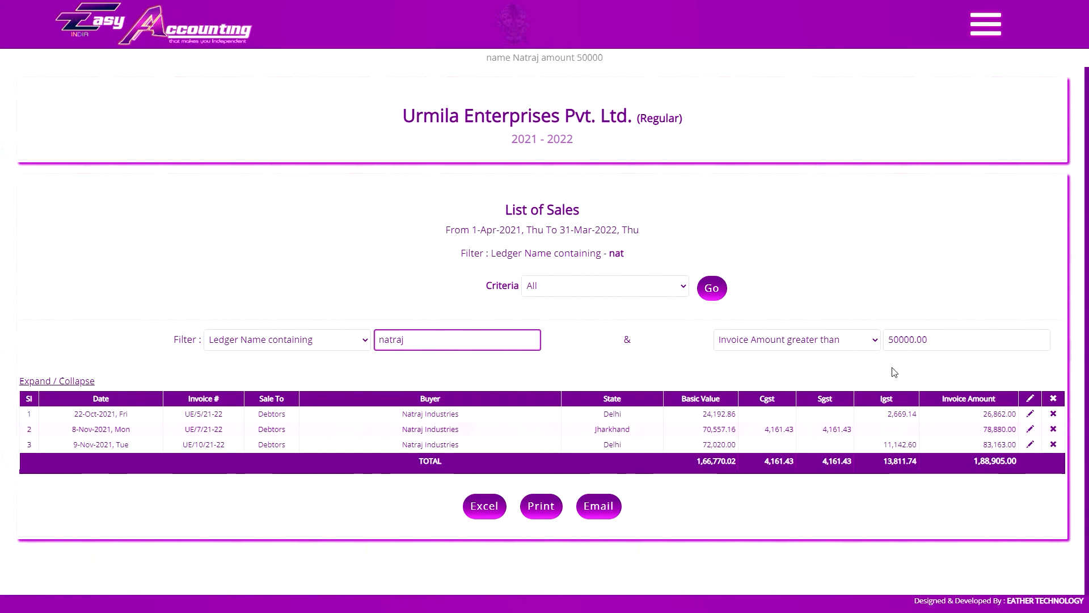
click(712, 290)
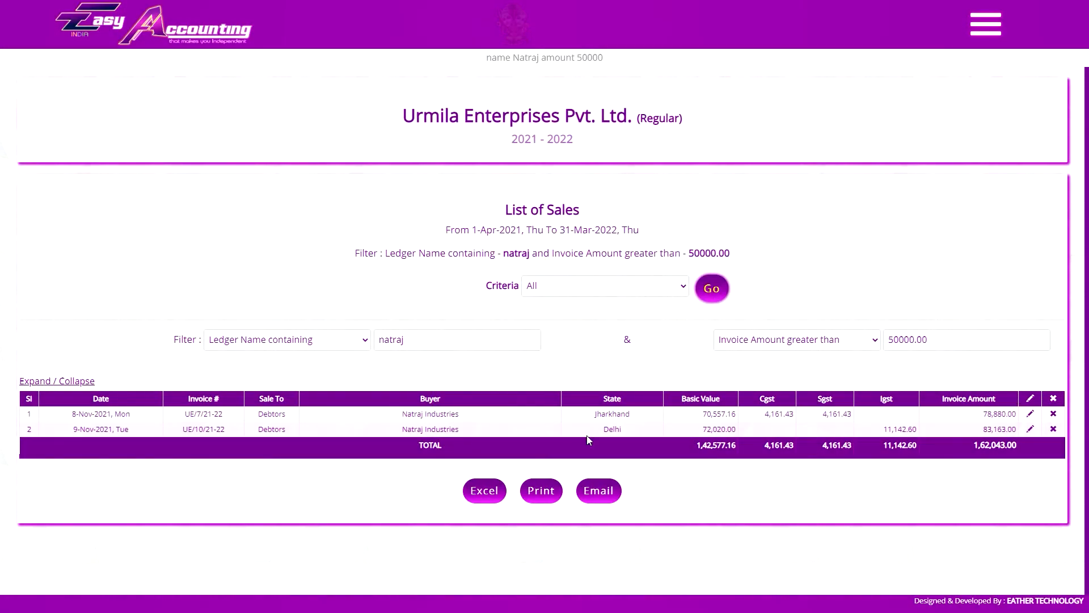
Clear the ledger name and invoice amount filters and list all sales
double_click(469, 346)
click(413, 350)
double_click(438, 344)
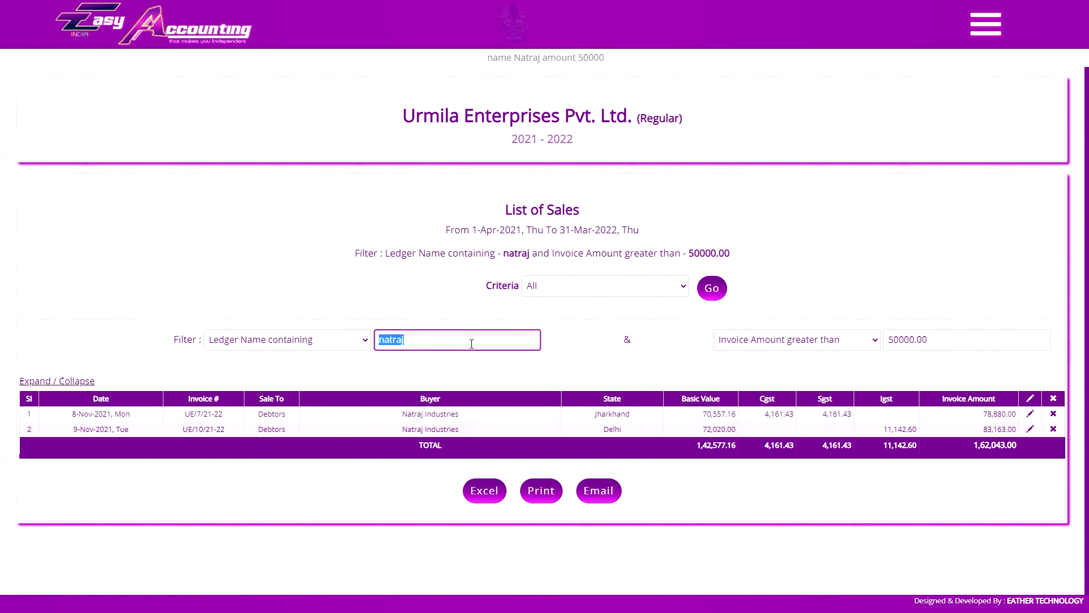
key(Tab)
key(Tab)
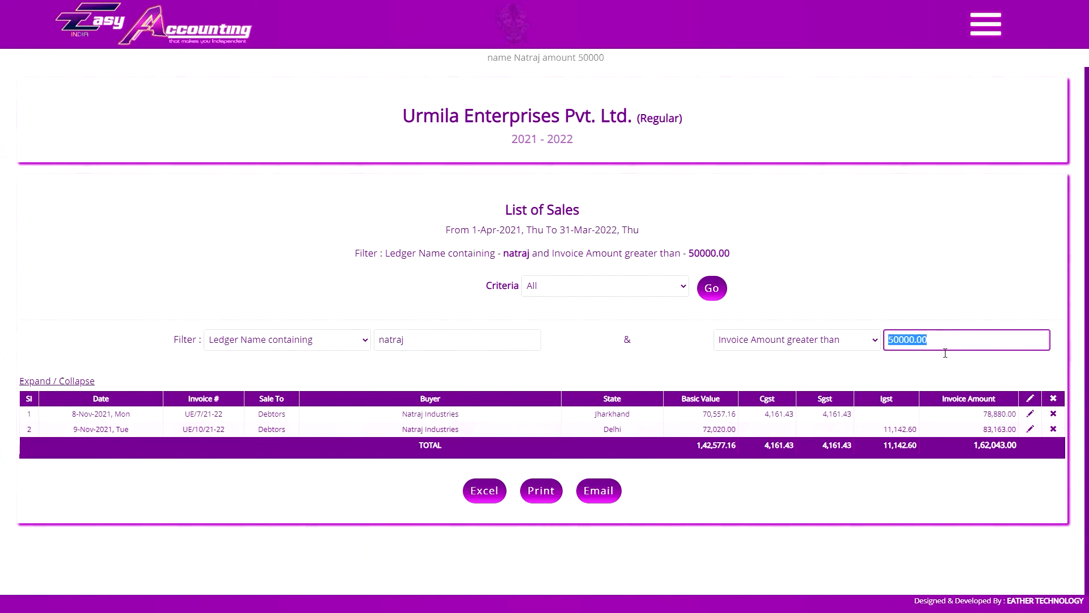
click(628, 329)
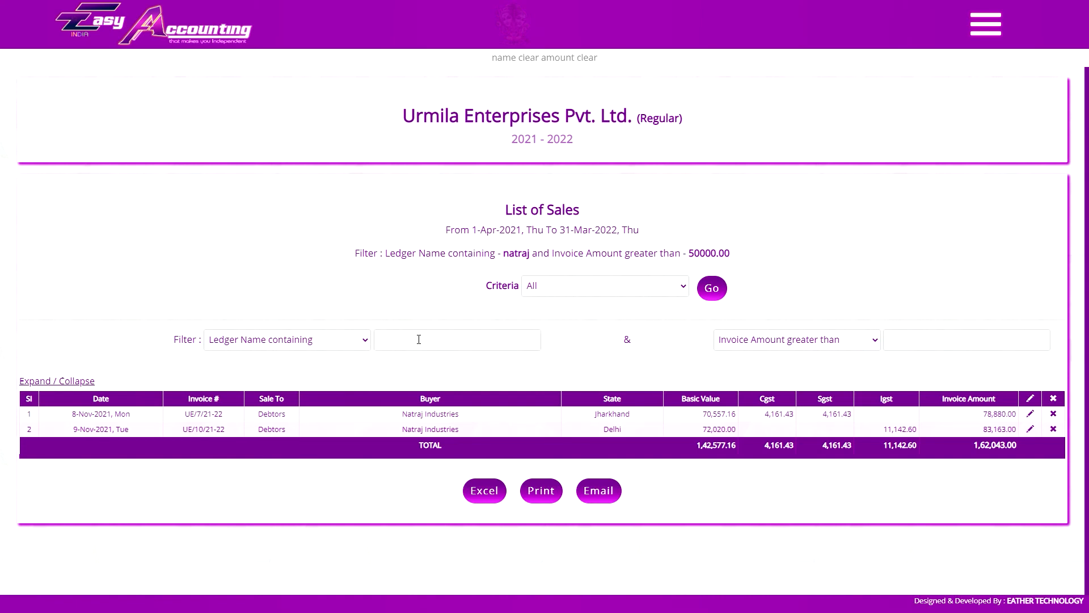
click(921, 339)
click(713, 288)
scroll(649, 282, down, 2)
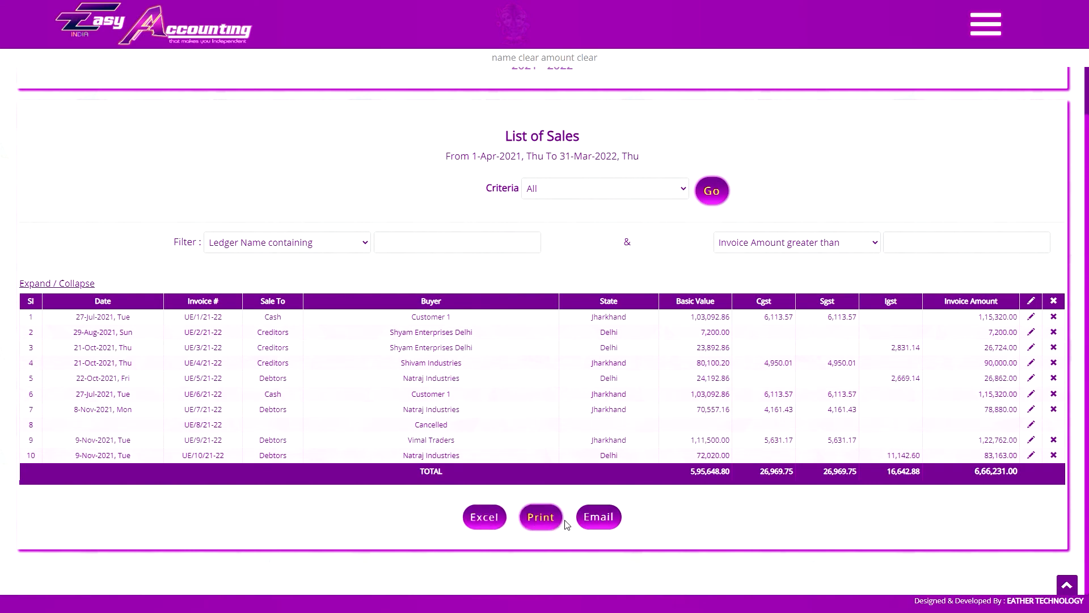
Open the list of delivery challans and display all challans
click(985, 24)
scroll(1004, 431, up, 8)
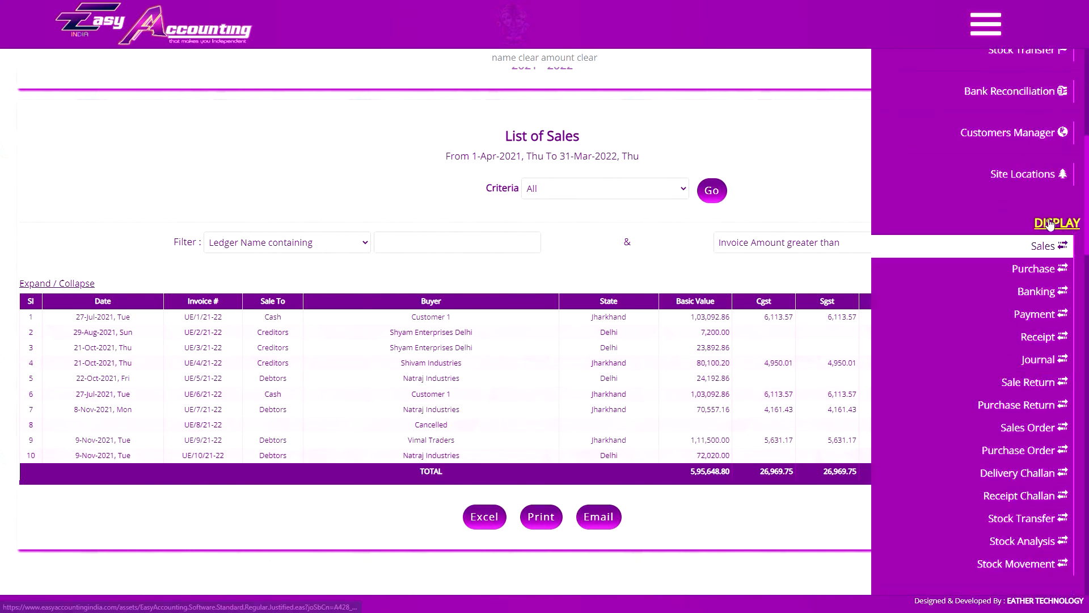
click(1019, 473)
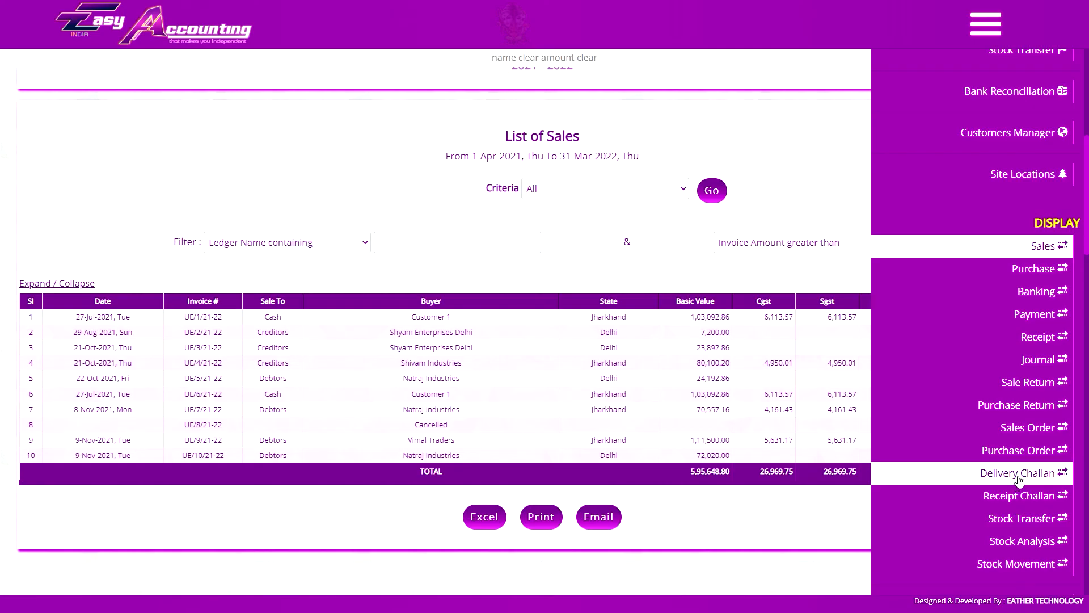
click(1020, 477)
click(583, 239)
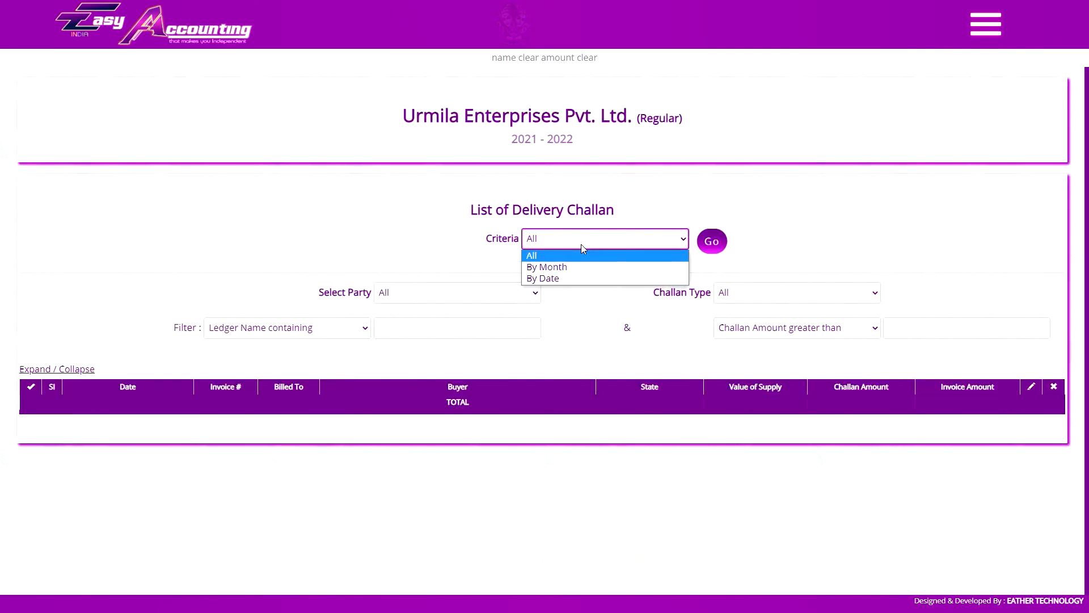
click(581, 245)
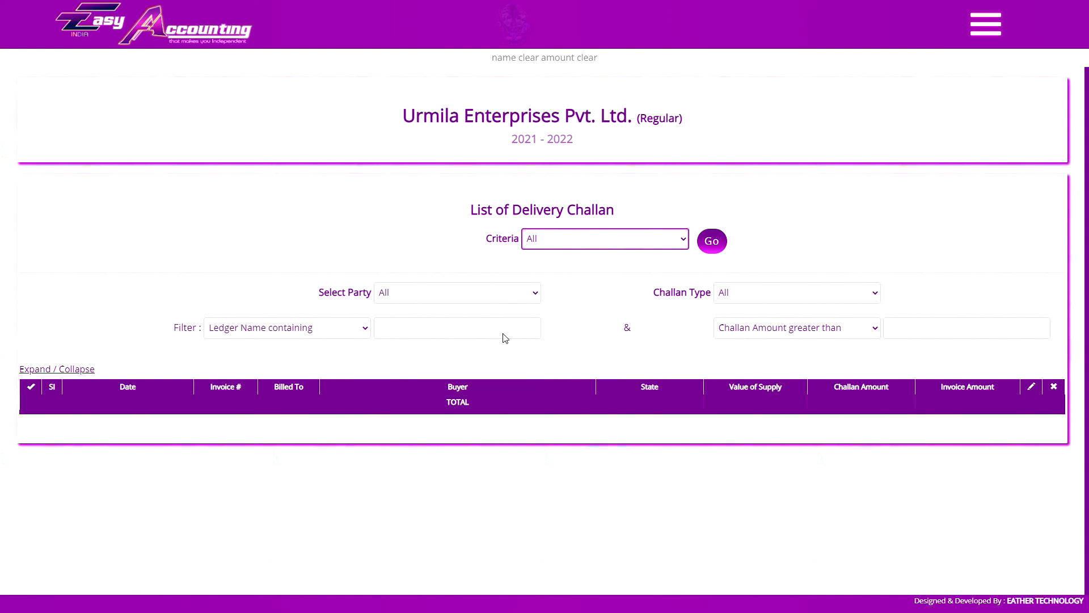
click(712, 241)
scroll(697, 249, down, 2)
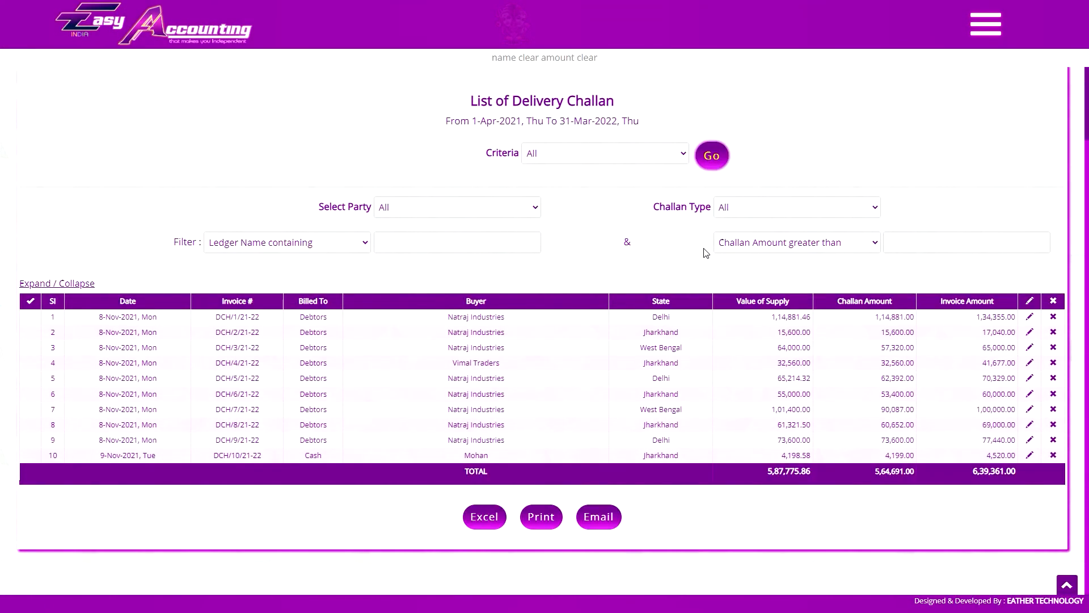
scroll(706, 255, up, 1)
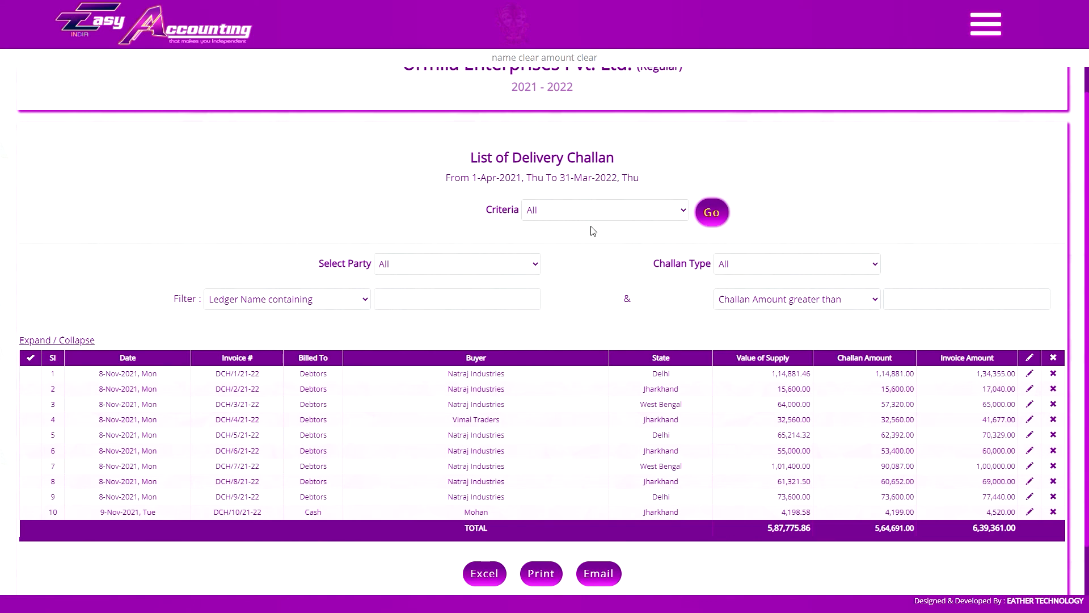
List the delivery challans for the party Natraj Industries with the challan type Pending
click(986, 24)
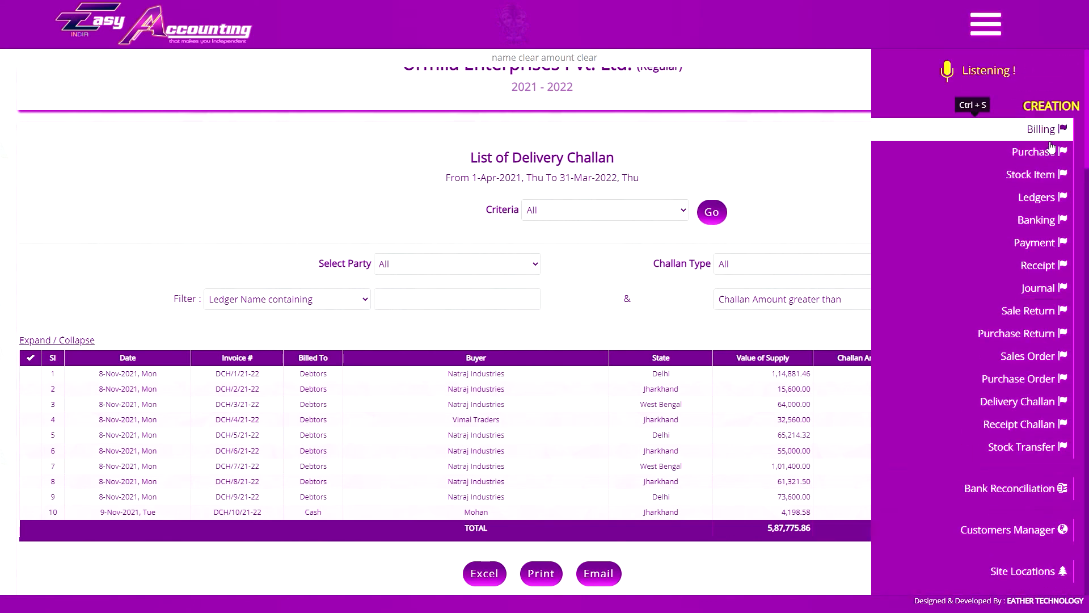
click(491, 265)
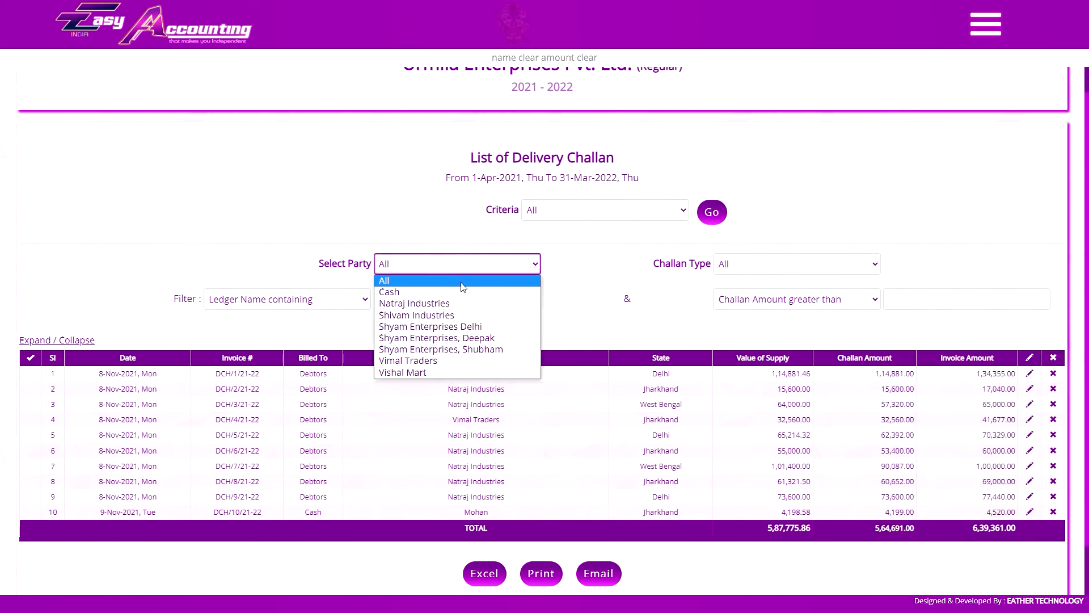
click(474, 302)
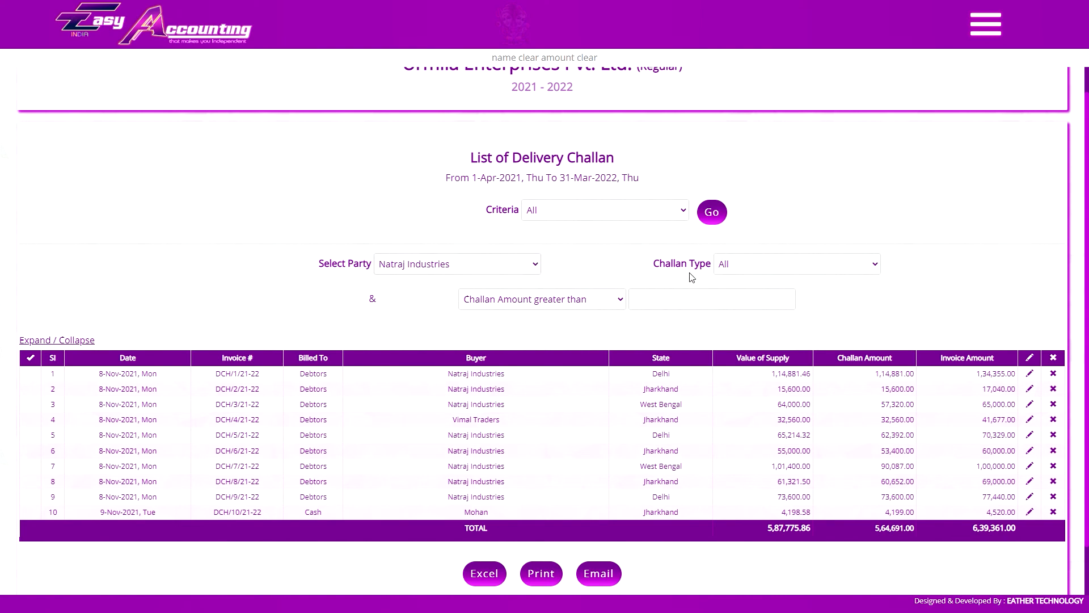
click(734, 268)
click(744, 289)
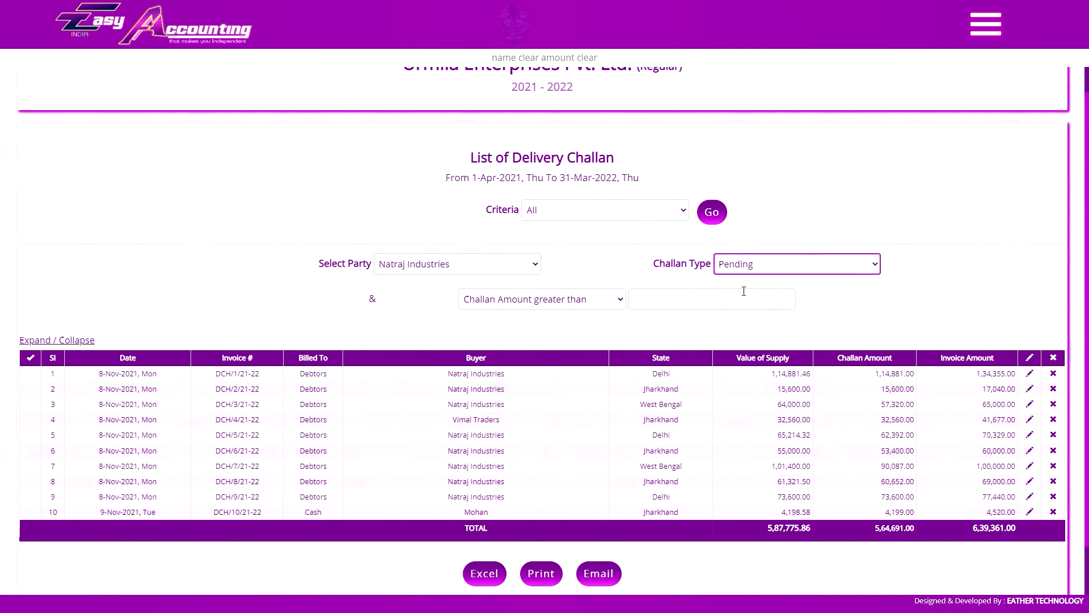
click(712, 213)
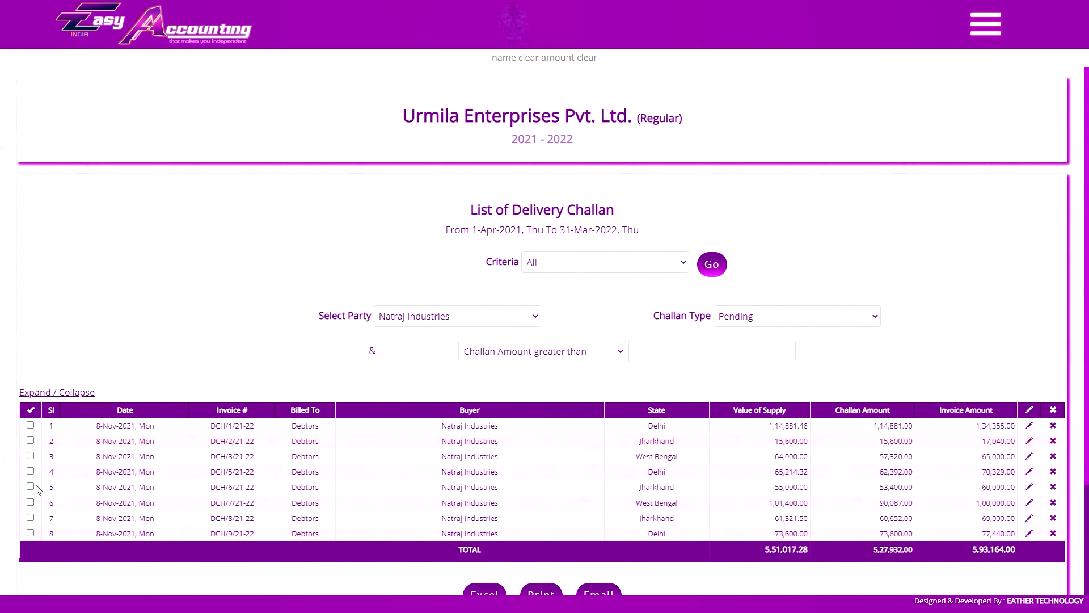
Select all the pending Natraj Industries delivery challans in the list
click(32, 440)
click(32, 456)
click(33, 486)
click(31, 414)
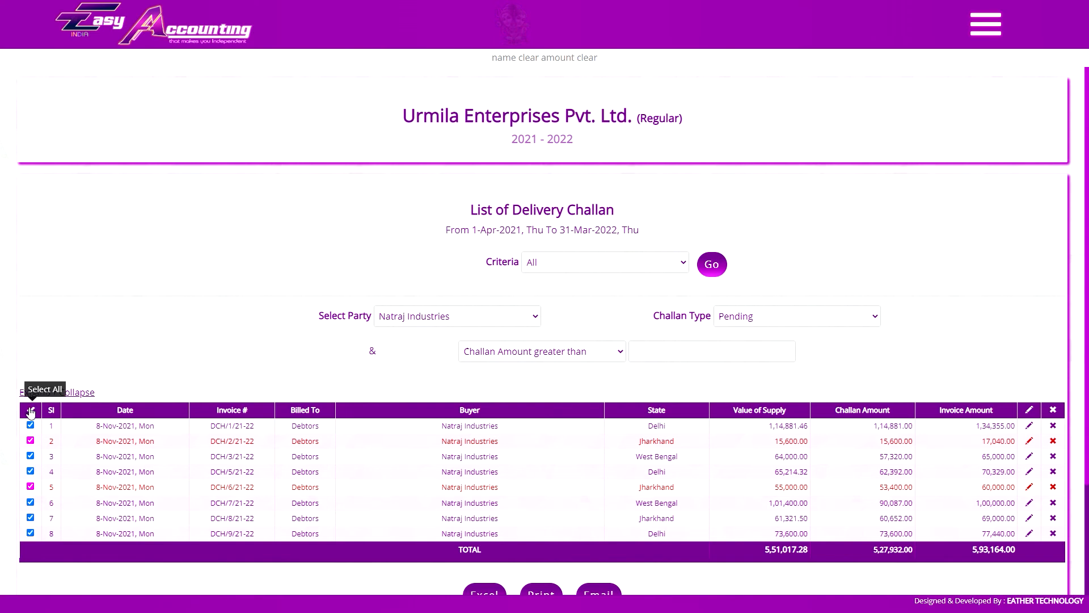
click(31, 413)
click(32, 414)
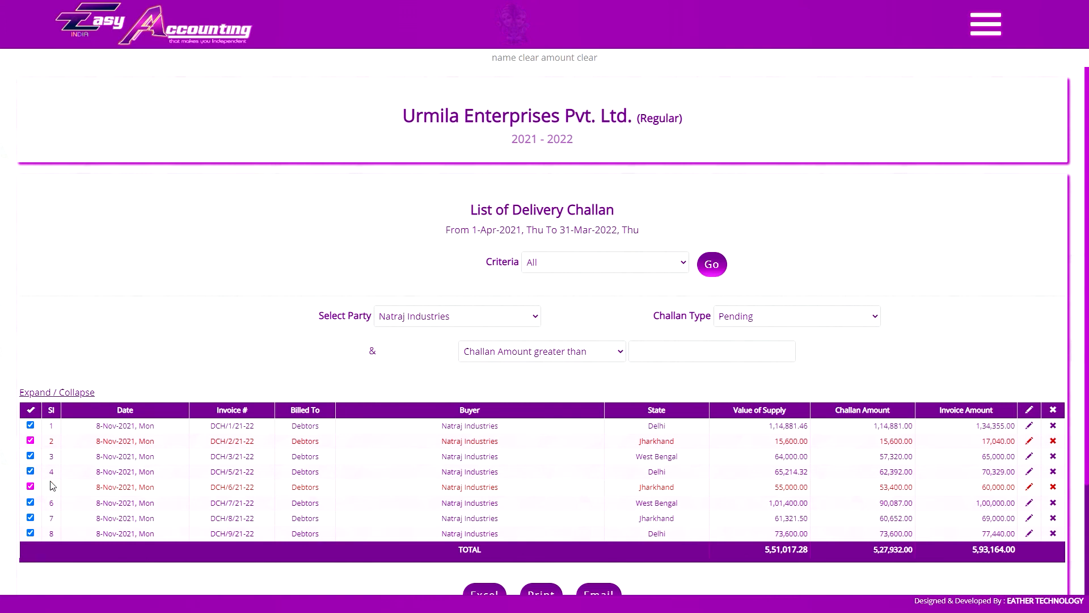
Check the Populate Items options for creating an invoice from the selected challans and keep Group Wise
scroll(455, 372, down, 1)
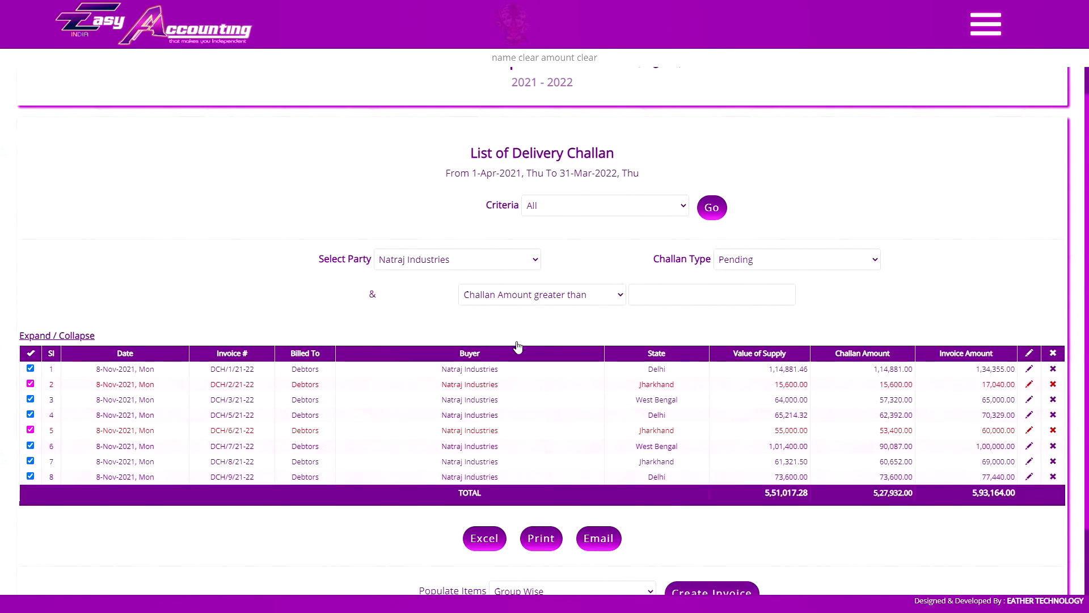
scroll(603, 389, down, 2)
click(536, 519)
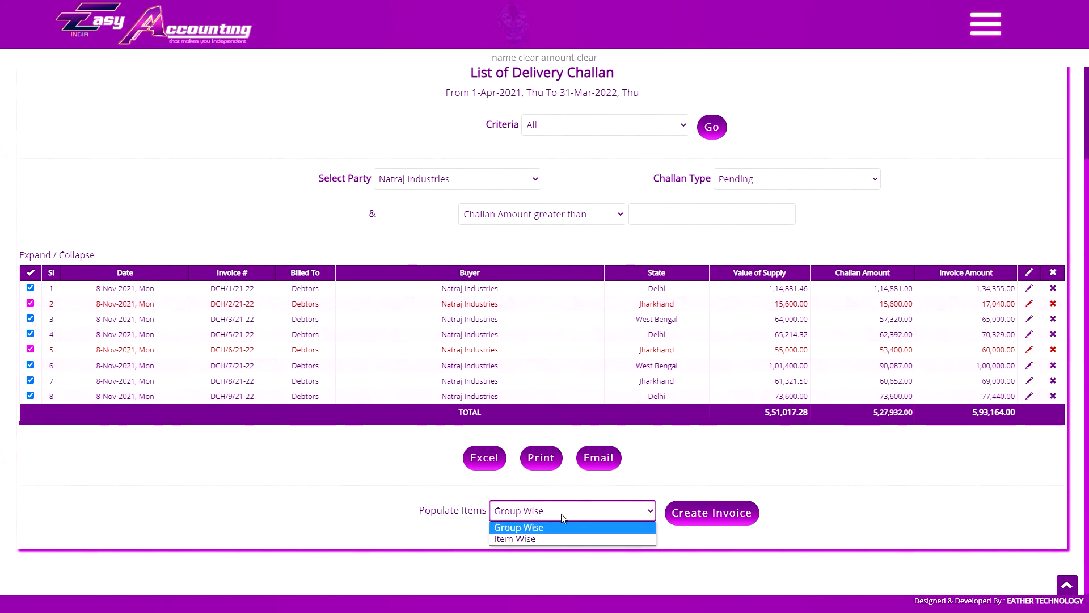
click(562, 515)
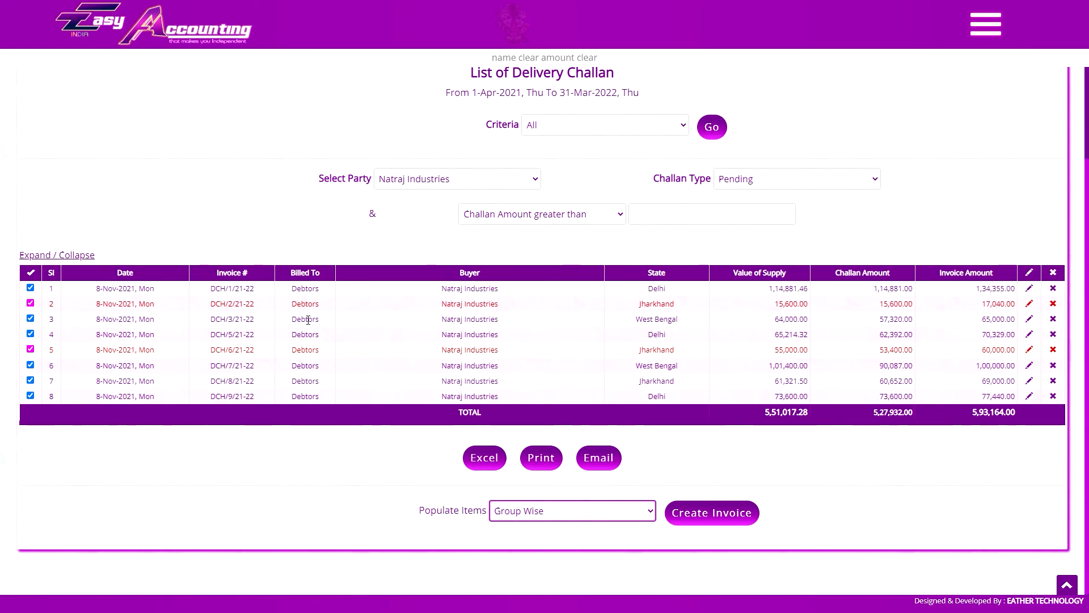
Preview delivery challan DCH/1/21-22 and examine its header, item rows and totals
click(233, 288)
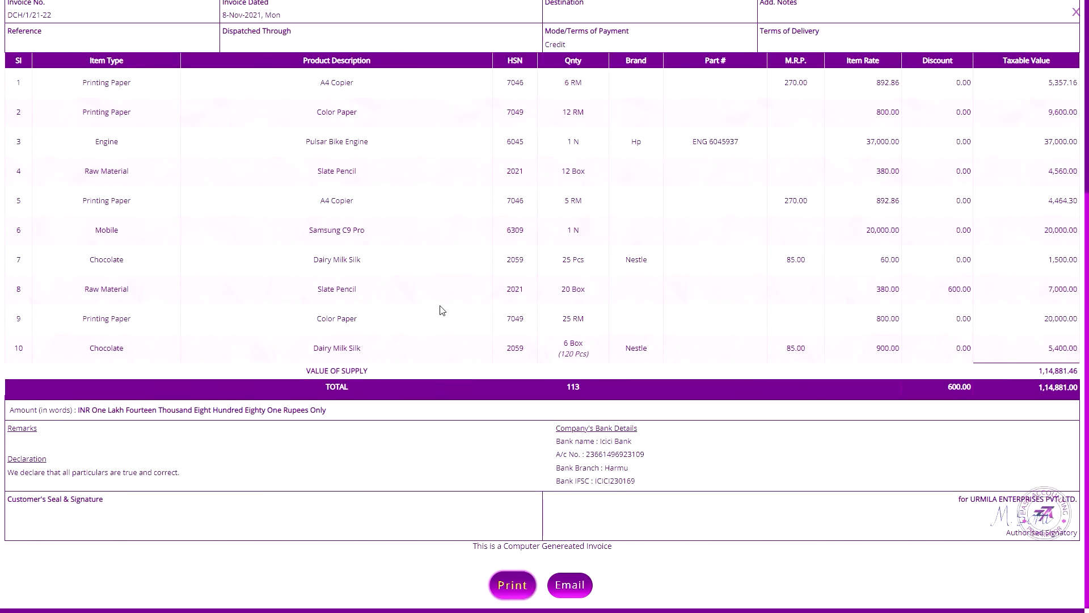
scroll(475, 375, up, 1)
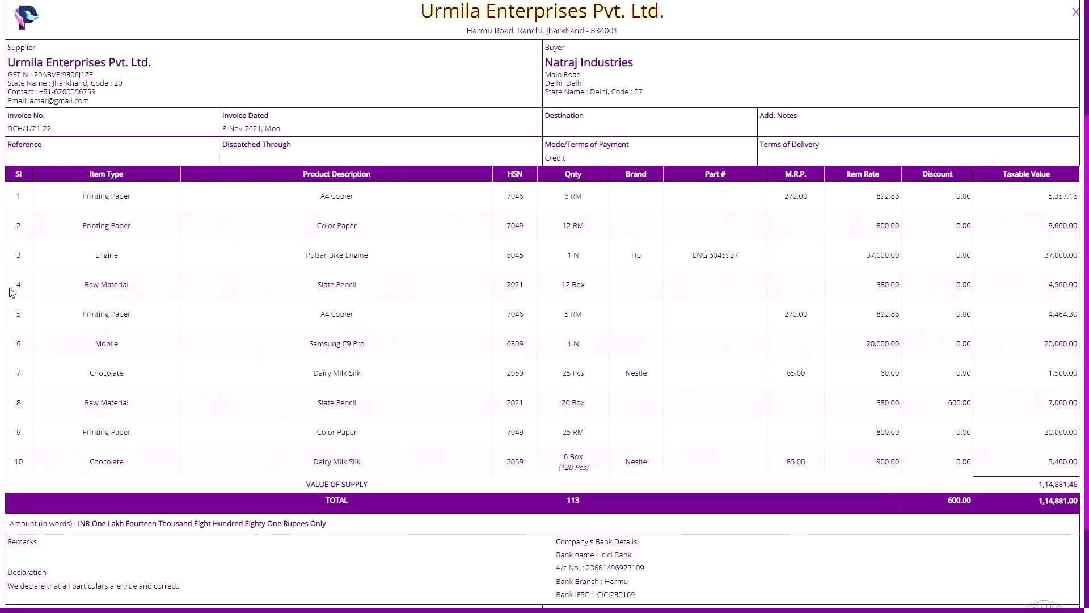
scroll(249, 372, up, 3)
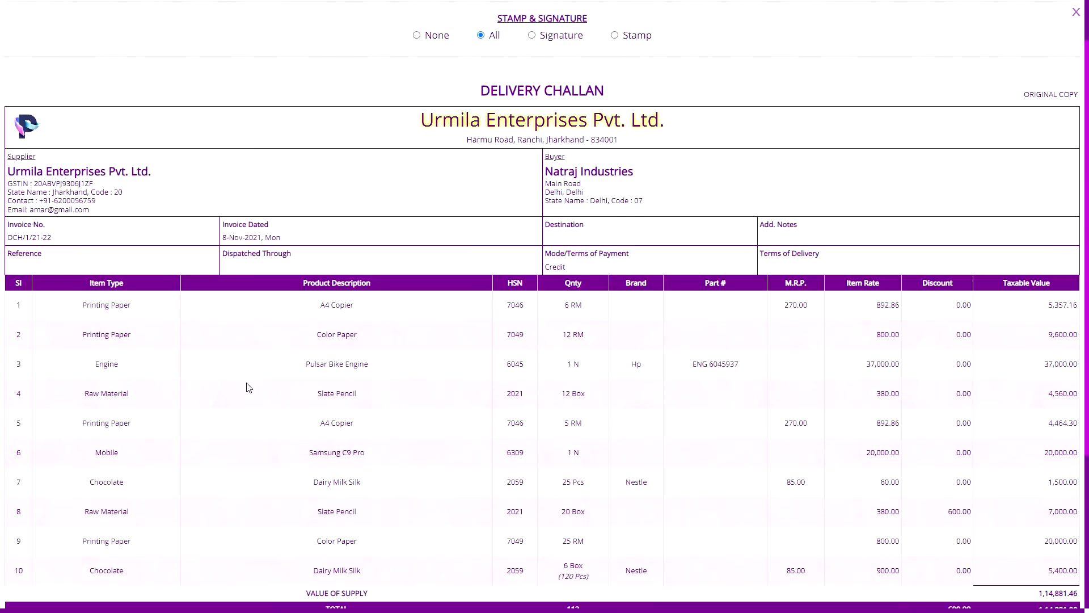
scroll(215, 441, down, 2)
scroll(219, 445, up, 2)
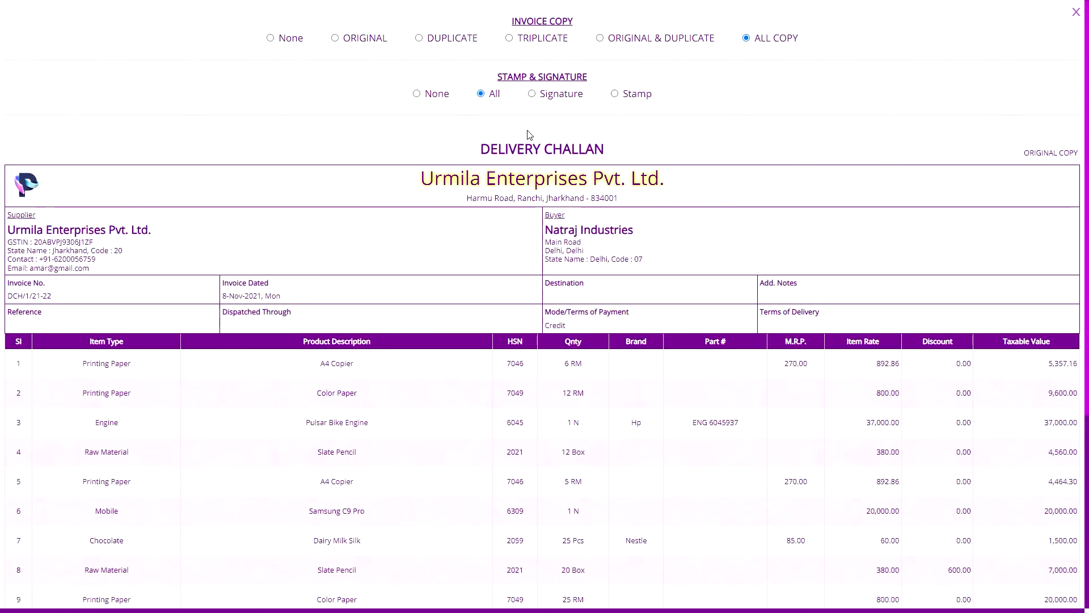
scroll(197, 450, down, 2)
scroll(146, 418, up, 2)
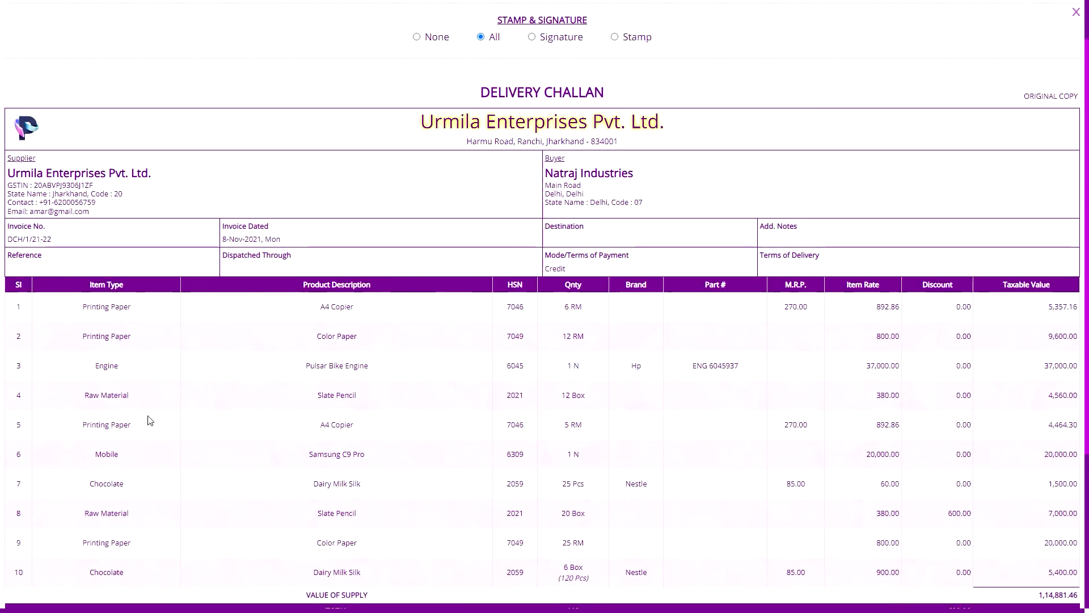
scroll(212, 433, up, 2)
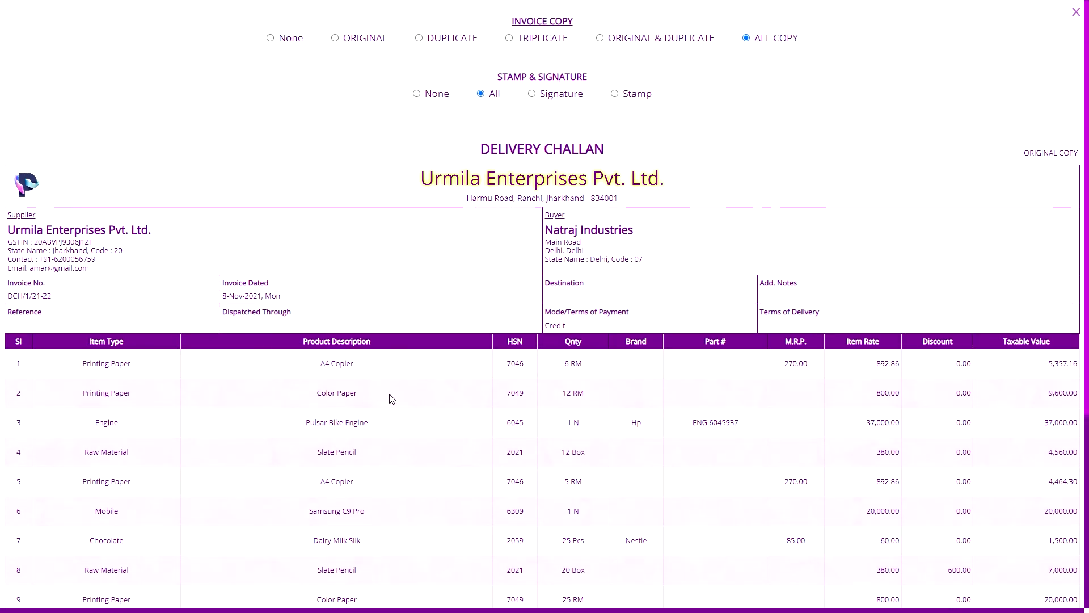
scroll(389, 397, down, 3)
scroll(162, 394, down, 2)
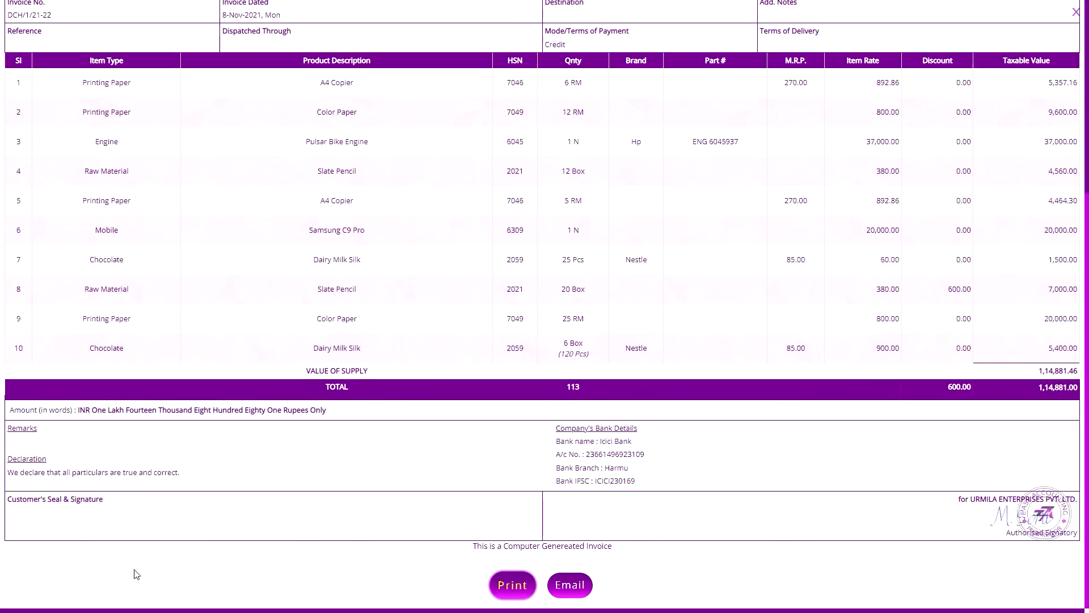
scroll(390, 215, up, 2)
Switch the item population to Item Wise and back to Group Wise
click(572, 511)
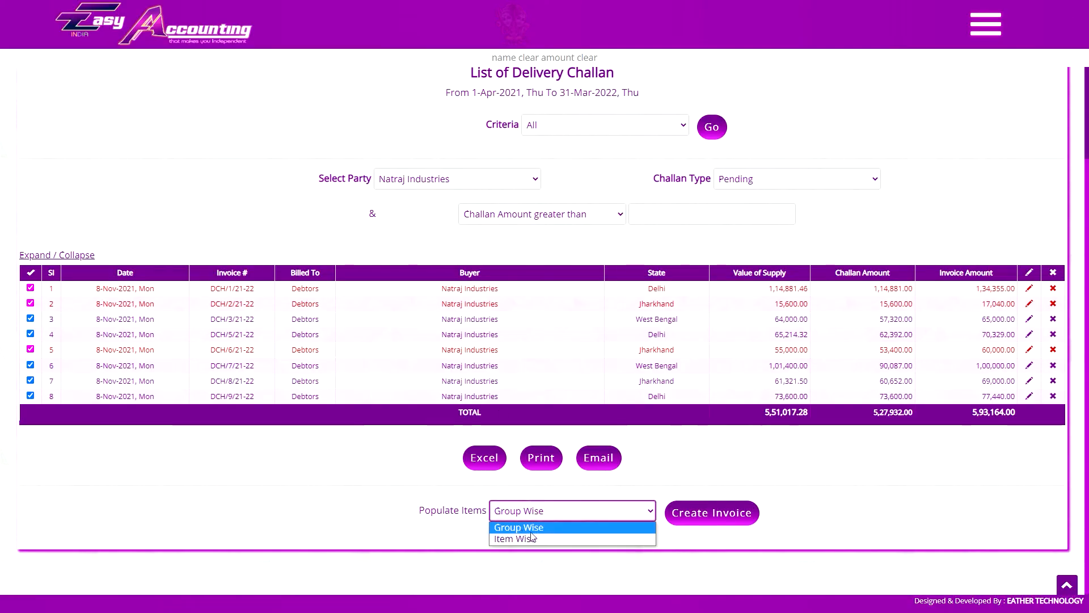
click(531, 540)
click(546, 521)
click(545, 526)
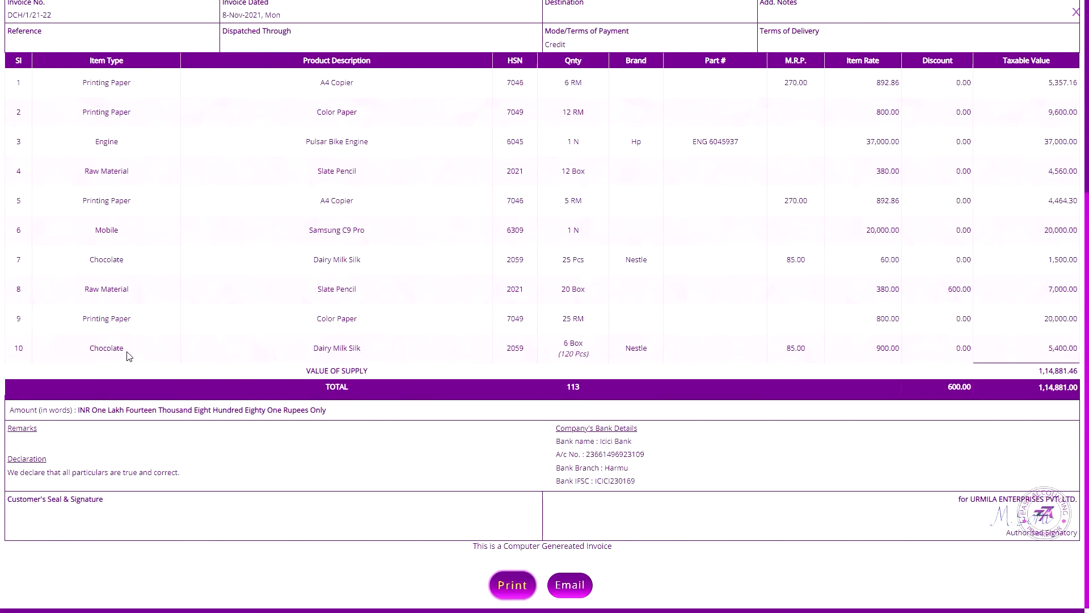
Examine the repeated item rows in the preview of challan DCH/1/21-22 again and close the preview
scroll(144, 360, up, 3)
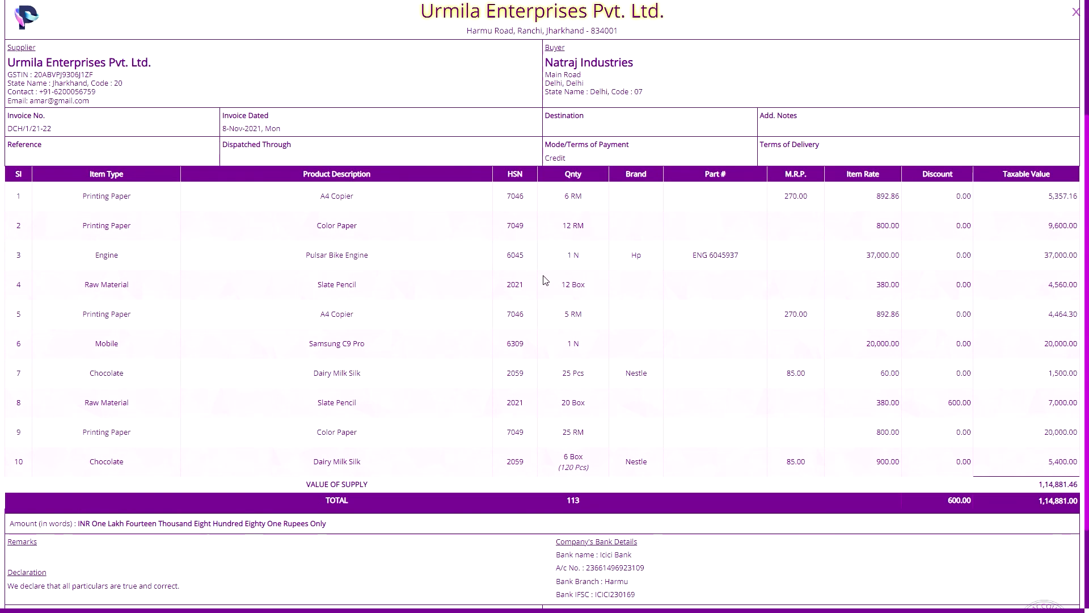
mouse_move(560, 309)
key(Escape)
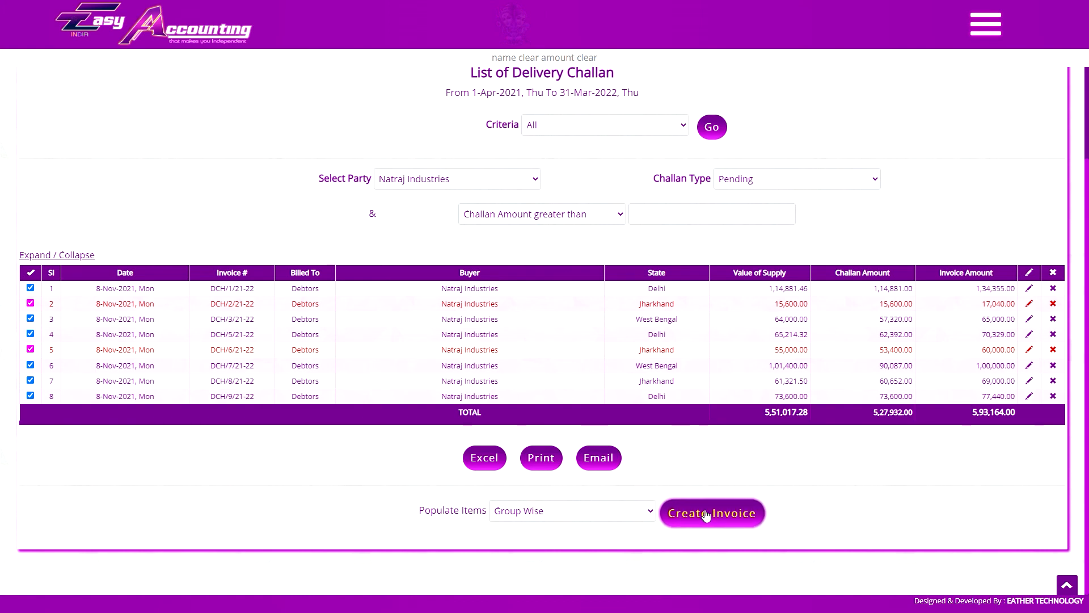
Create an invoice from the selected challans with items populated Item Wise and look through its item rows
click(561, 511)
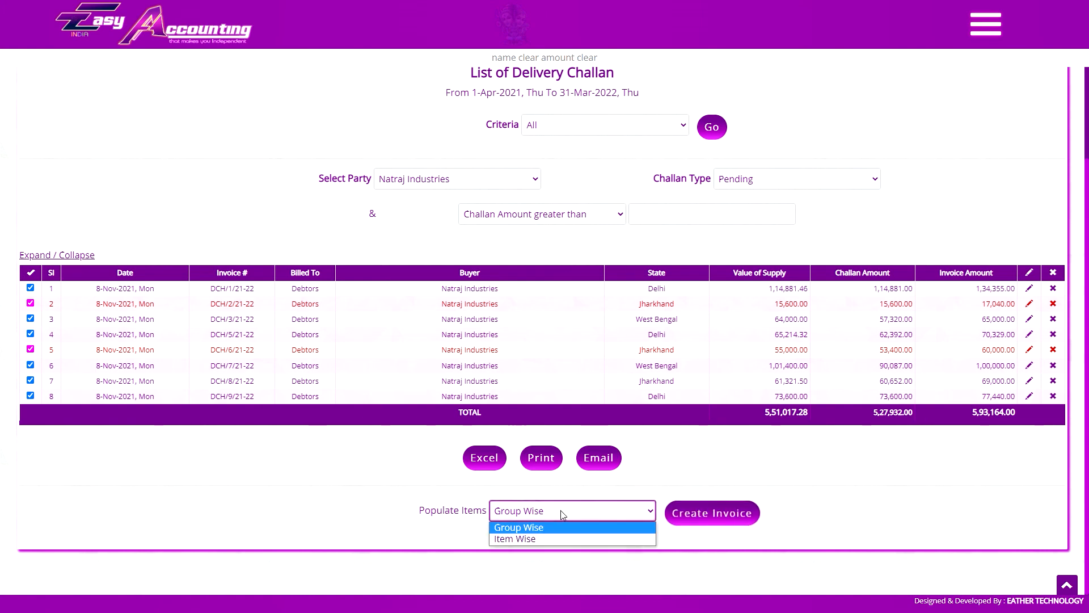
click(548, 539)
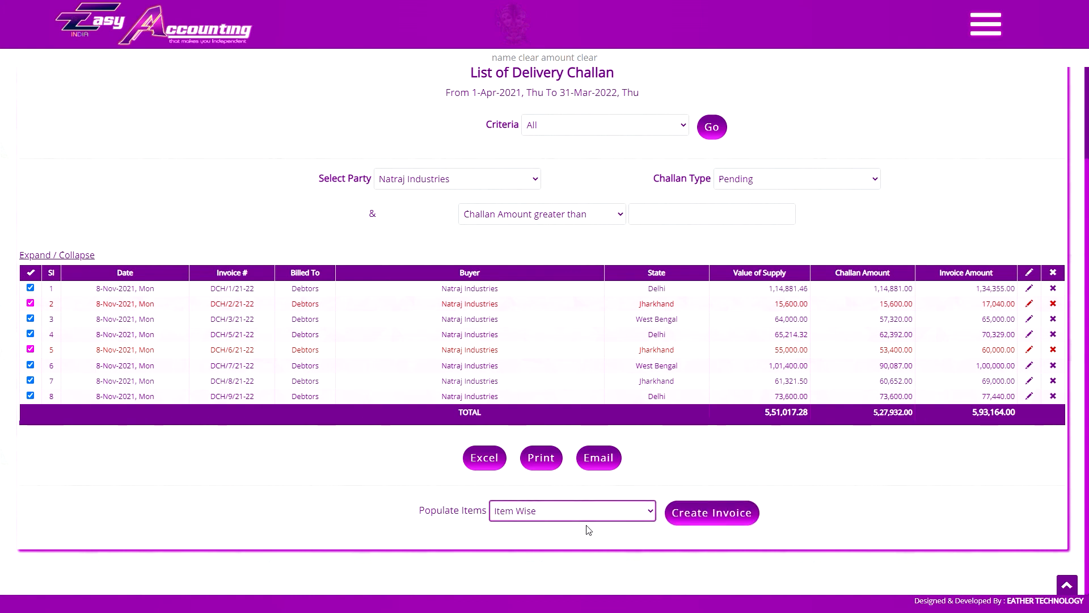
click(712, 513)
key(Return)
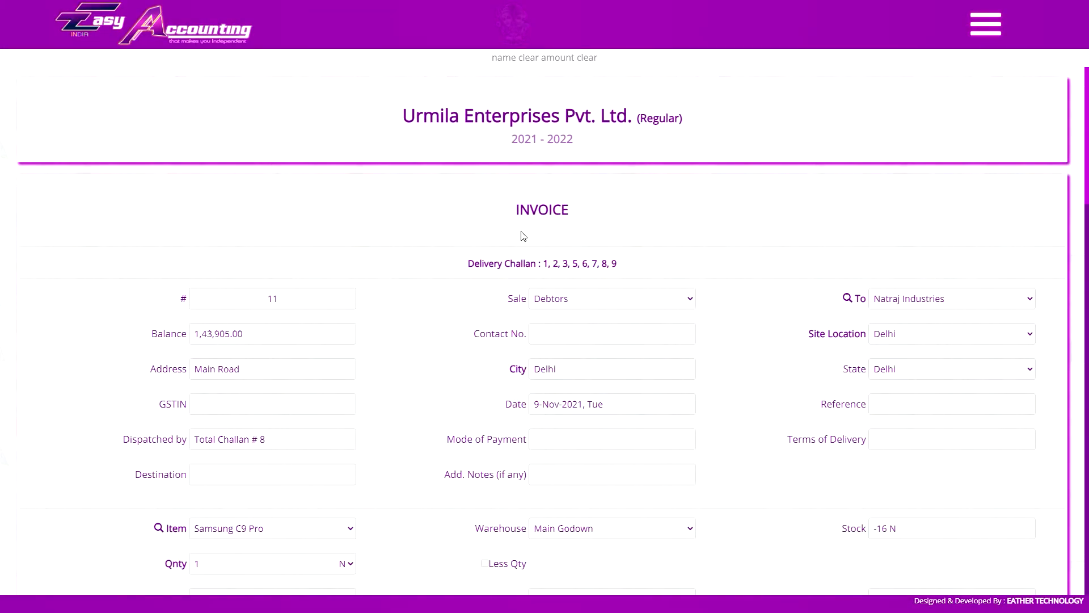
scroll(531, 238, down, 15)
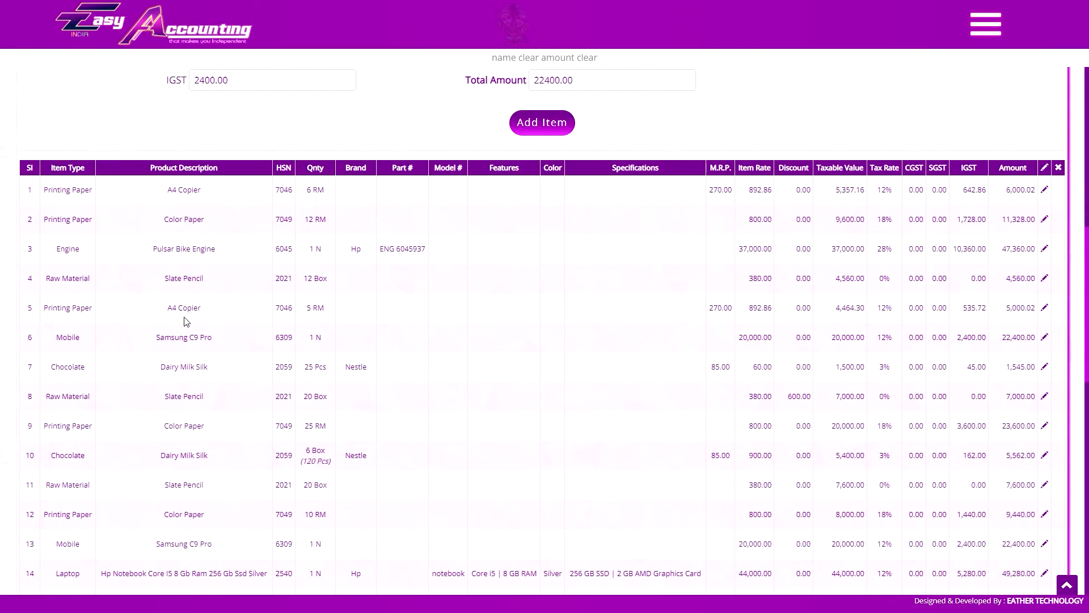
scroll(226, 355, down, 6)
scroll(222, 418, up, 20)
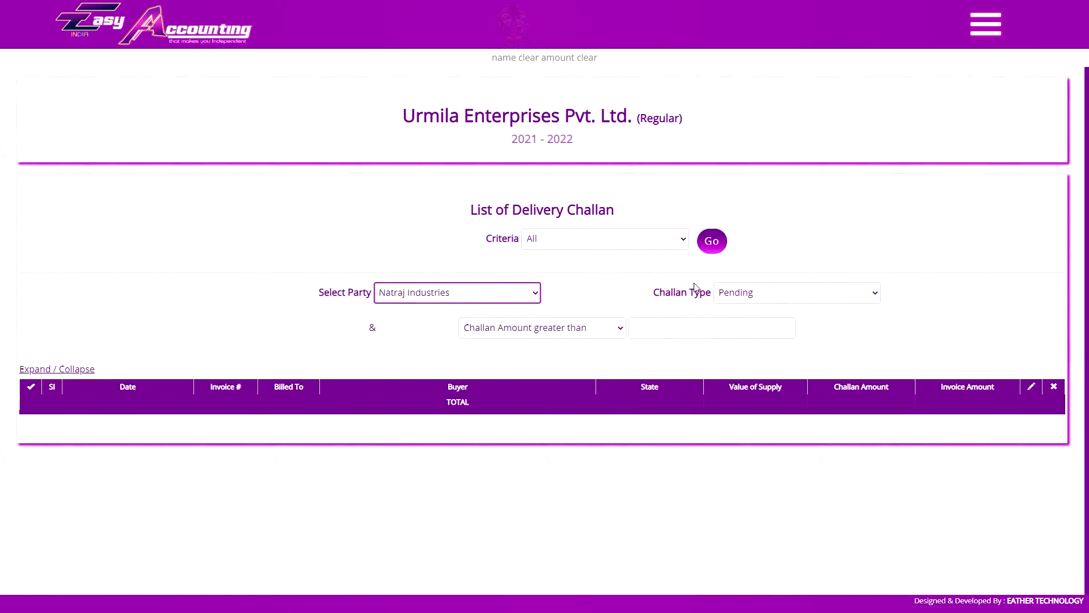
Create an invoice from the selected challans with items populated Group Wise and check the grouped quantities
click(554, 512)
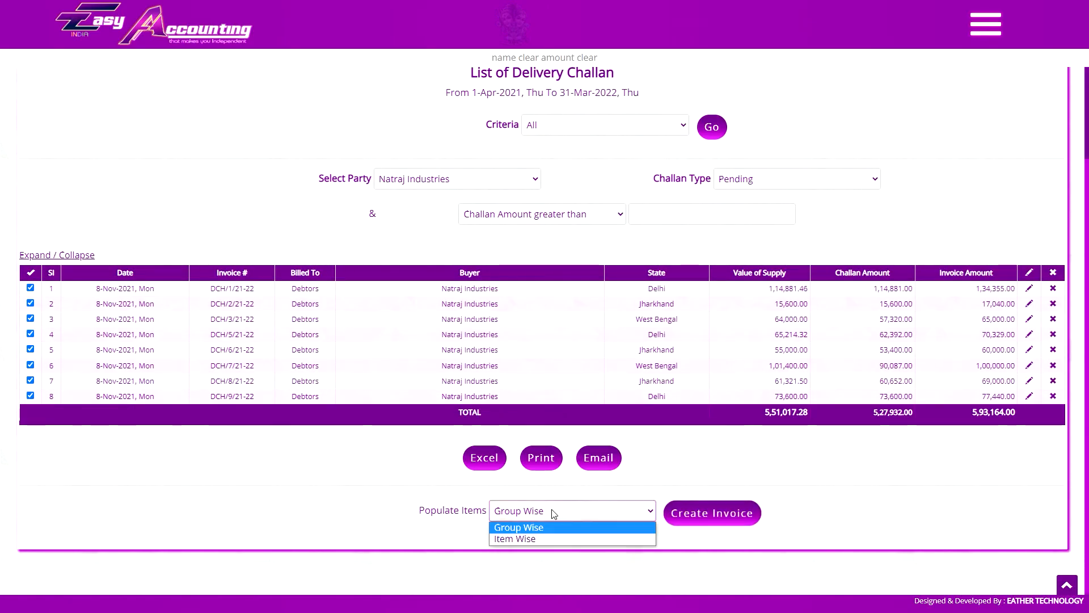
click(518, 527)
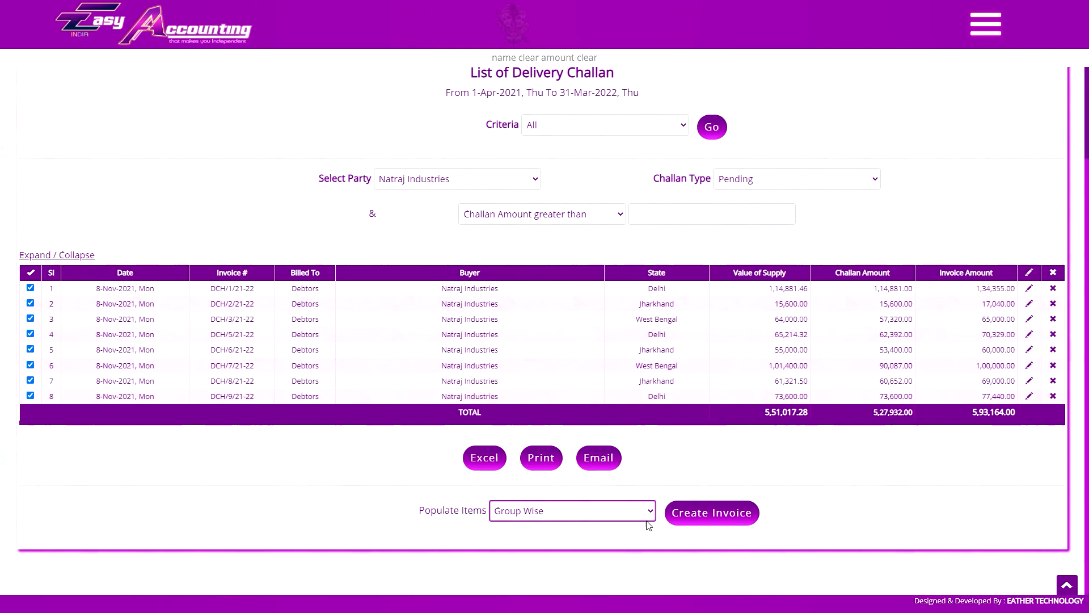
click(716, 513)
key(Return)
scroll(580, 314, down, 11)
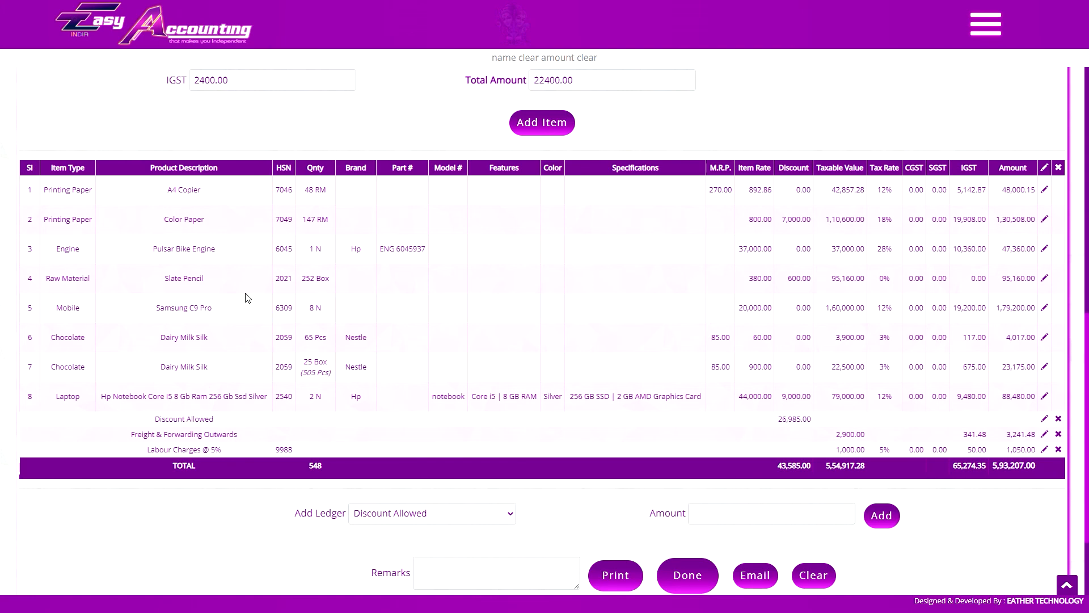
mouse_move(318, 217)
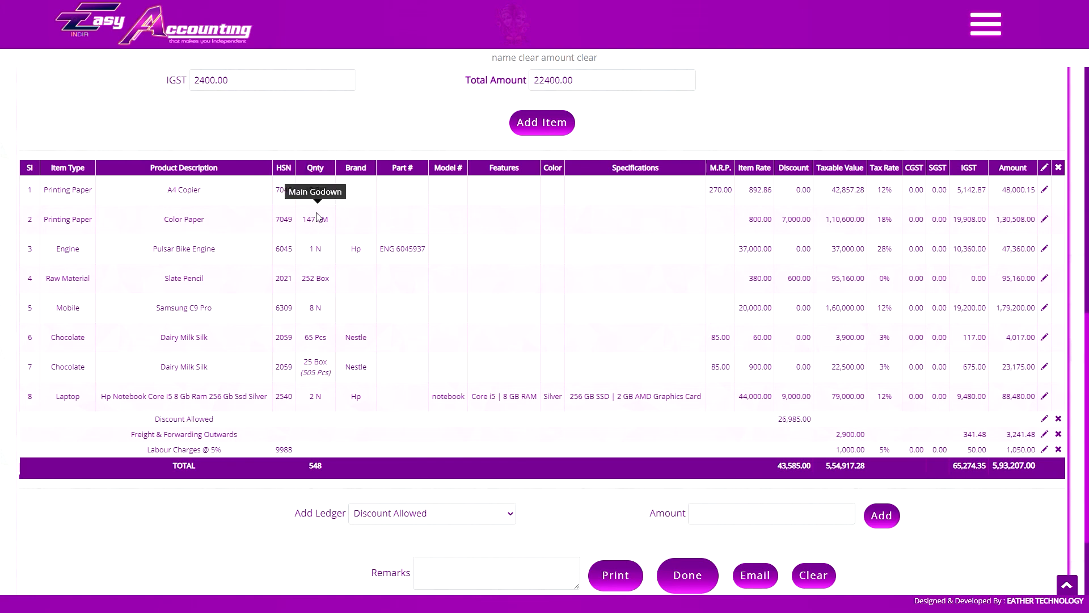
Set the invoice's site location to Ranchi and check the tax columns of the item rows
scroll(588, 313, up, 10)
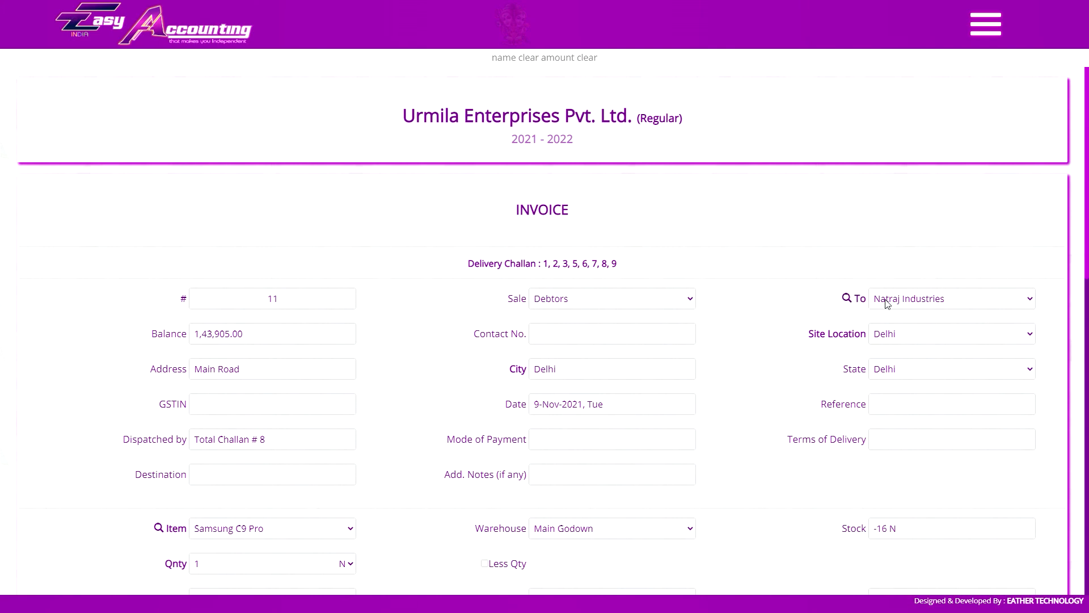
click(911, 334)
click(903, 362)
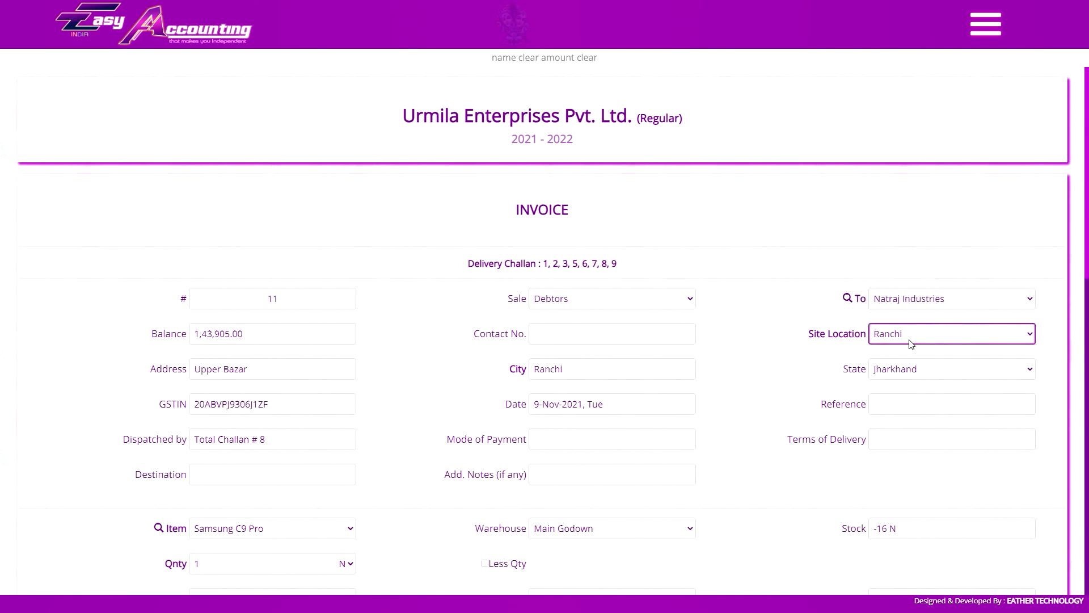
click(908, 333)
click(907, 376)
scroll(898, 332, down, 8)
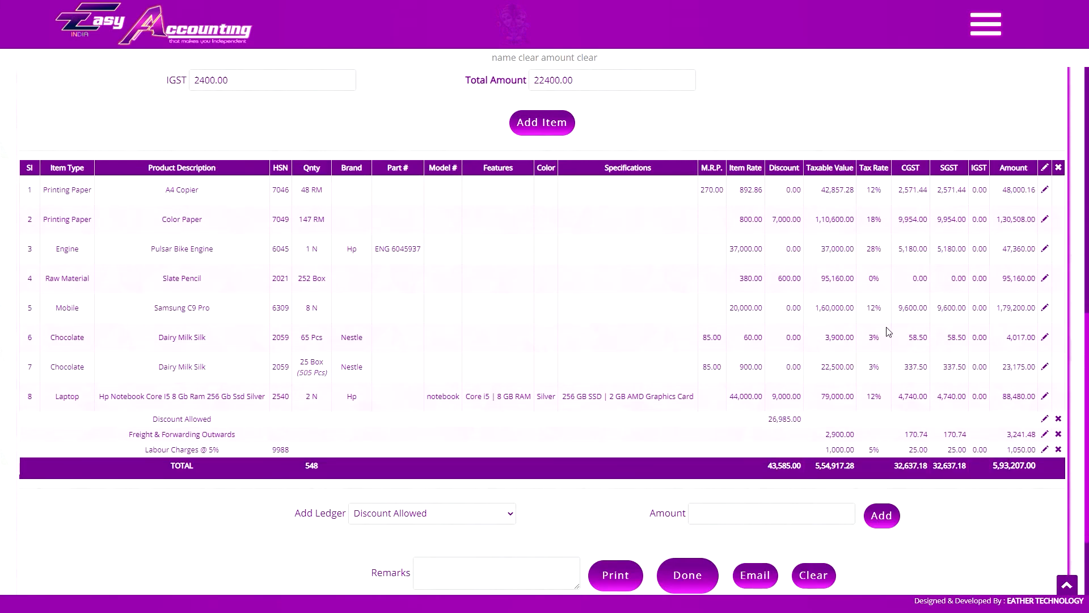
scroll(821, 321, up, 11)
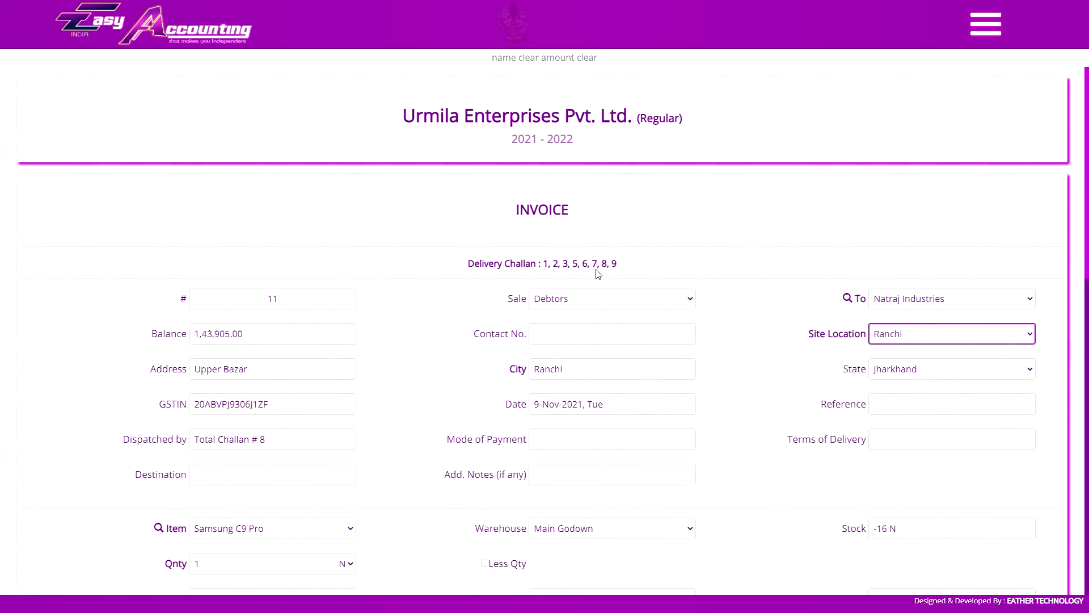
click(302, 452)
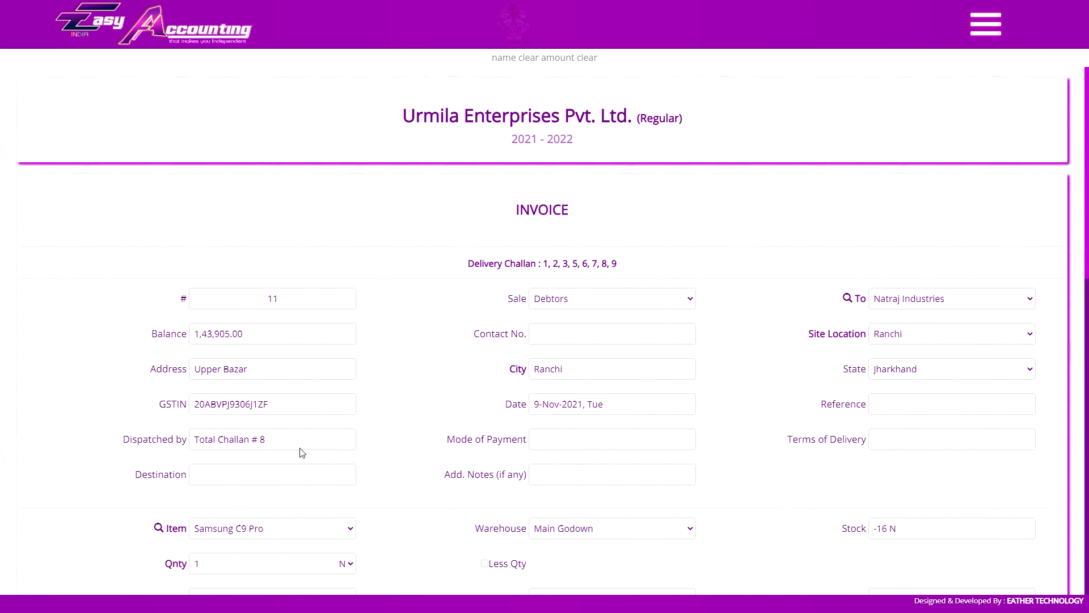
Try an item rate without tax of 80 and a 10% discount on the 65 Pcs Dairy Milk Silk row
scroll(549, 328, down, 10)
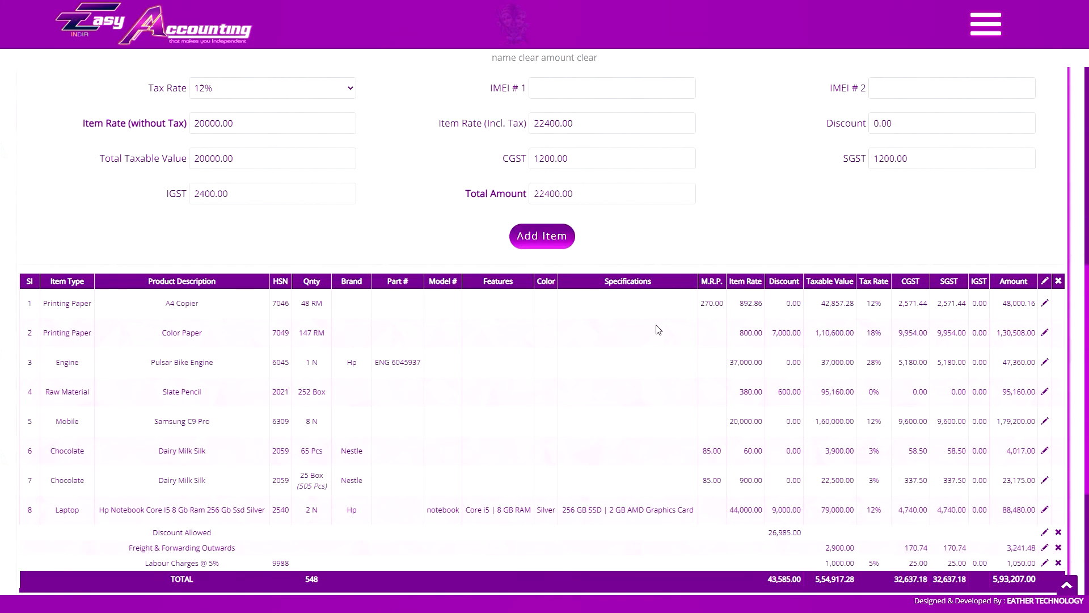
click(1045, 451)
scroll(1045, 451, up, 2)
click(246, 236)
text(80)
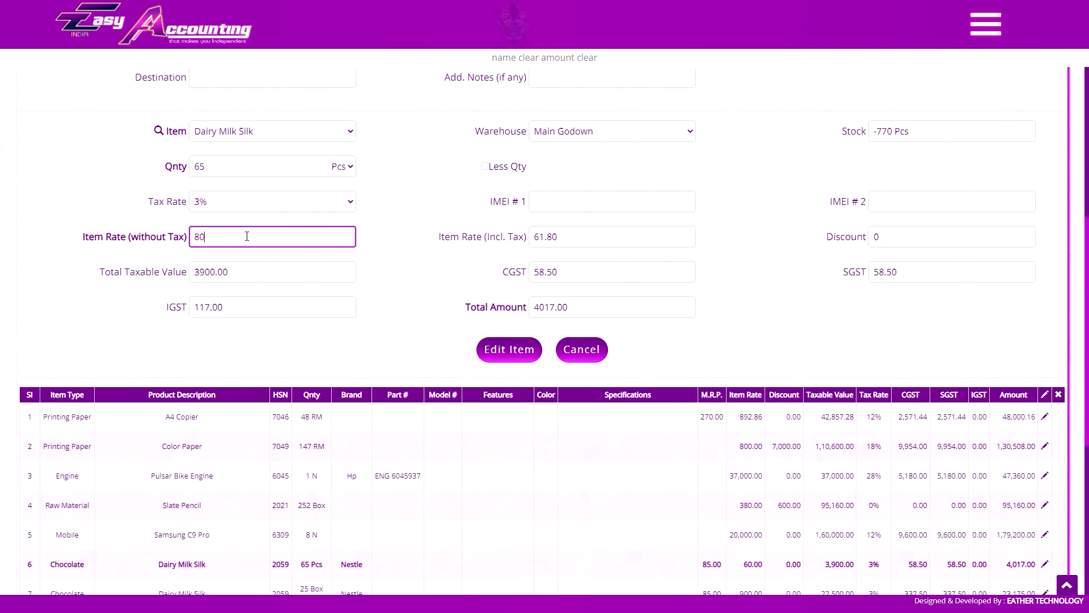
key(Tab)
click(903, 238)
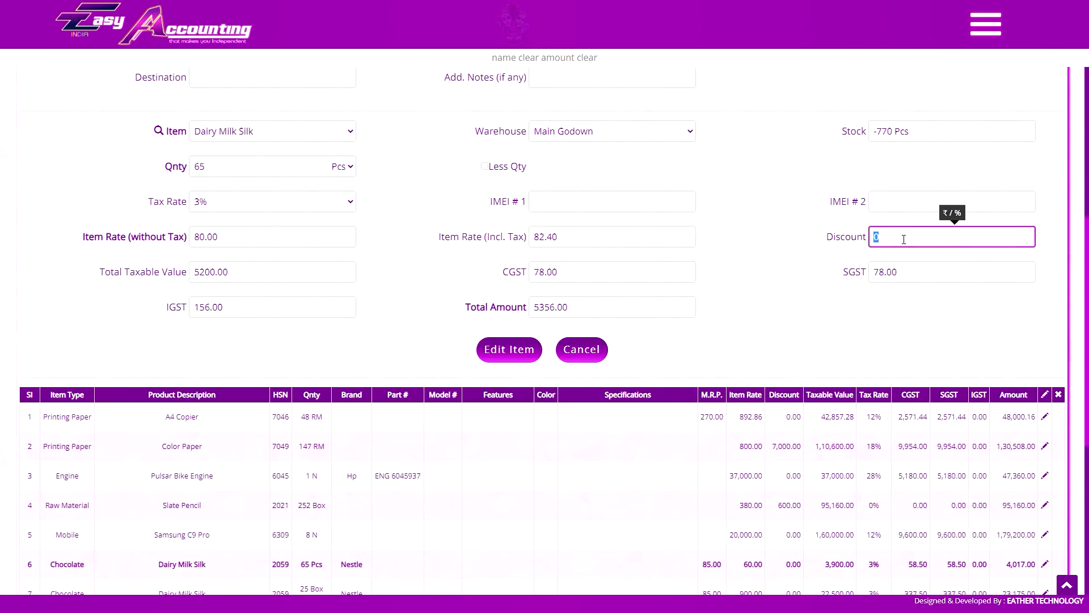
text(10%)
key(Tab)
click(255, 143)
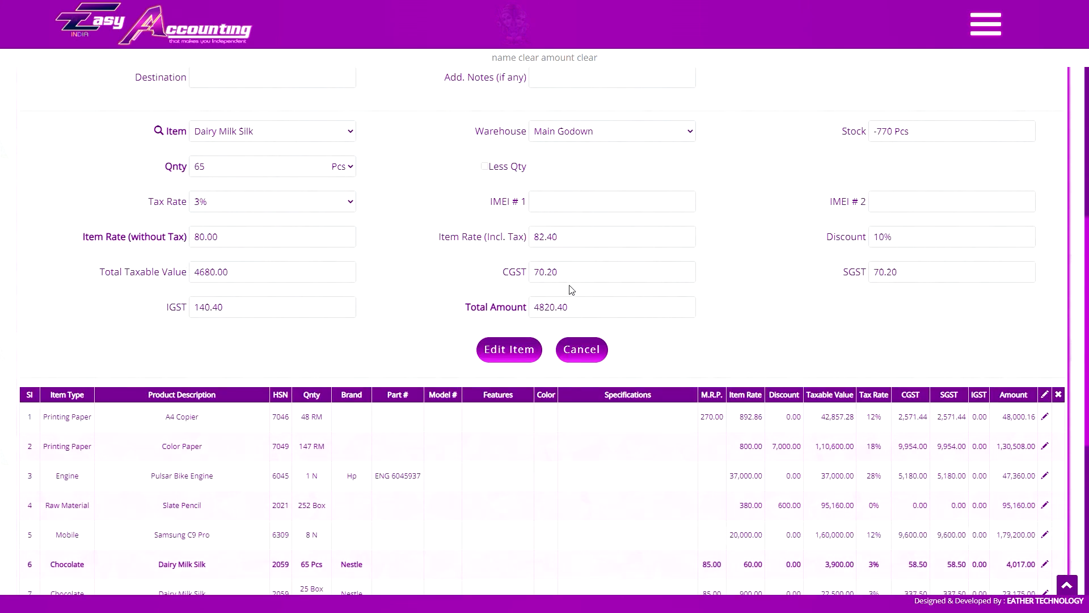
Delete the Labour Charges @ 5% ledger from the invoice
scroll(571, 290, down, 6)
click(382, 390)
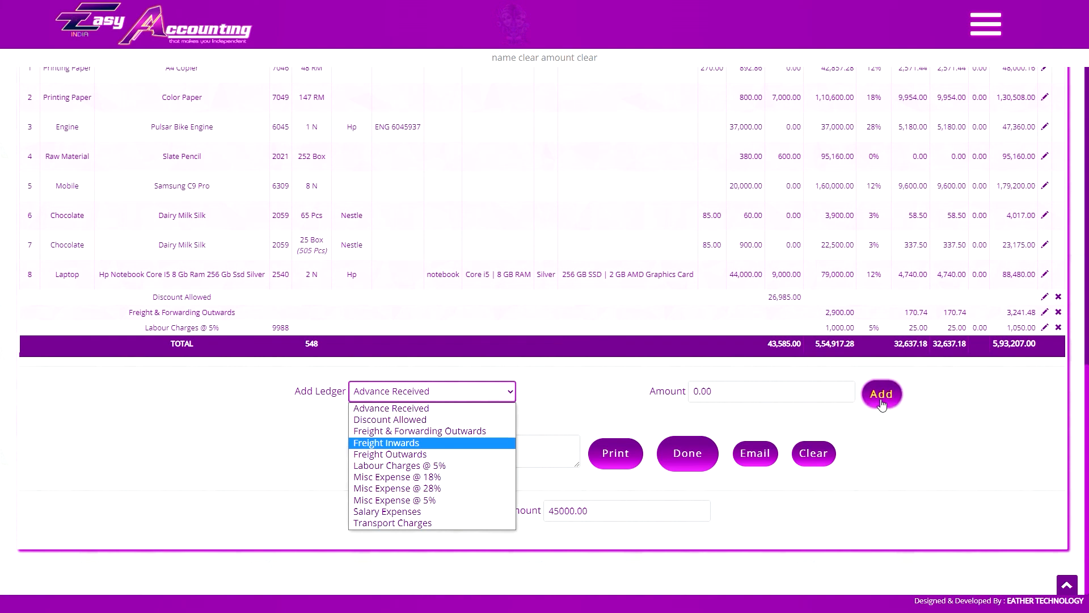
click(1058, 327)
click(596, 52)
Open the Freight & Forwarding Outwards ledger of the invoice for editing and cancel the edit
click(1045, 328)
click(720, 393)
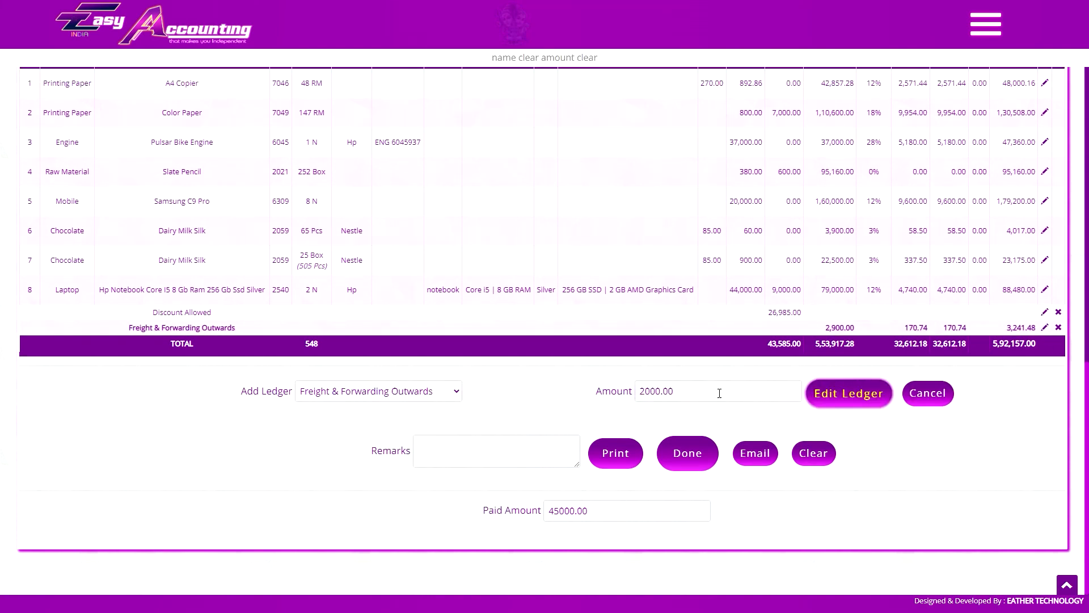
click(927, 392)
Leave the freight ledger unedited and set the invoice's paid amount to 145000
click(587, 513)
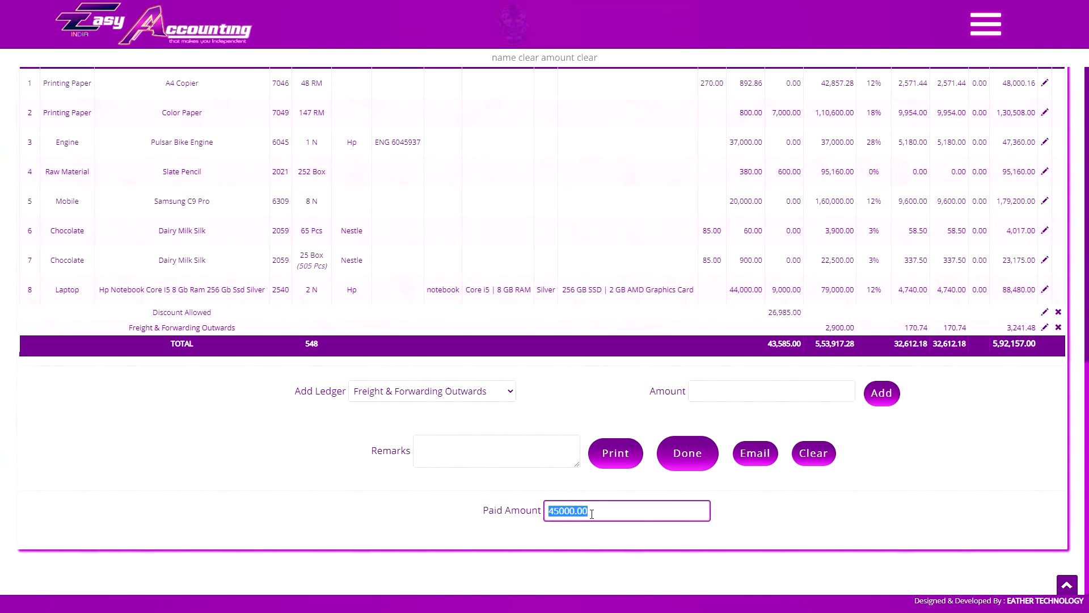
text(145000)
scroll(647, 297, up, 3)
scroll(684, 291, down, 3)
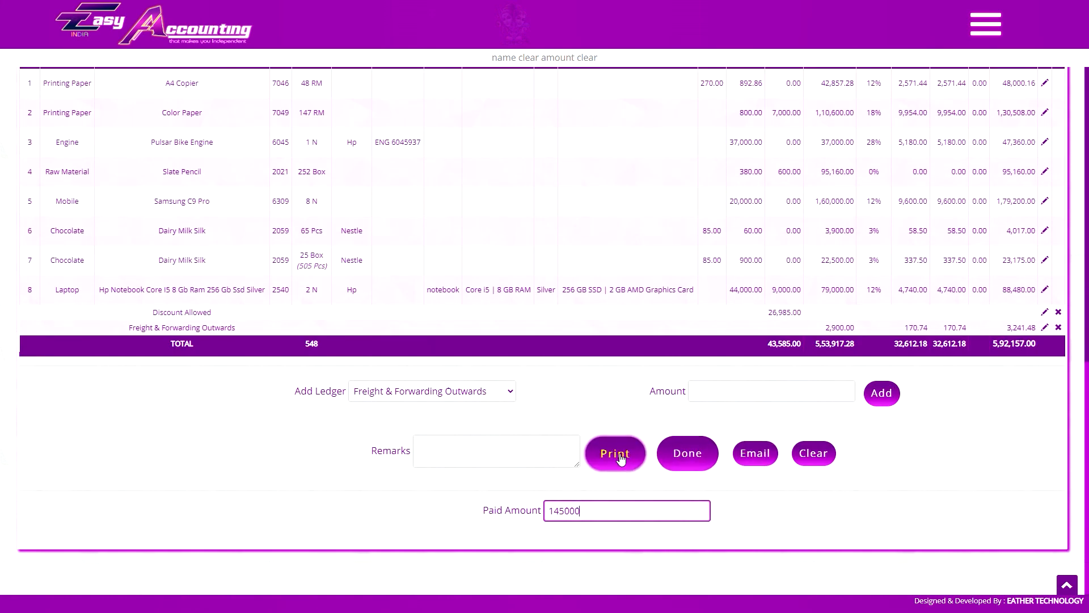
Select the A4 Copier item to check its stock in Main Godown, and finalize the invoice
scroll(693, 465, up, 6)
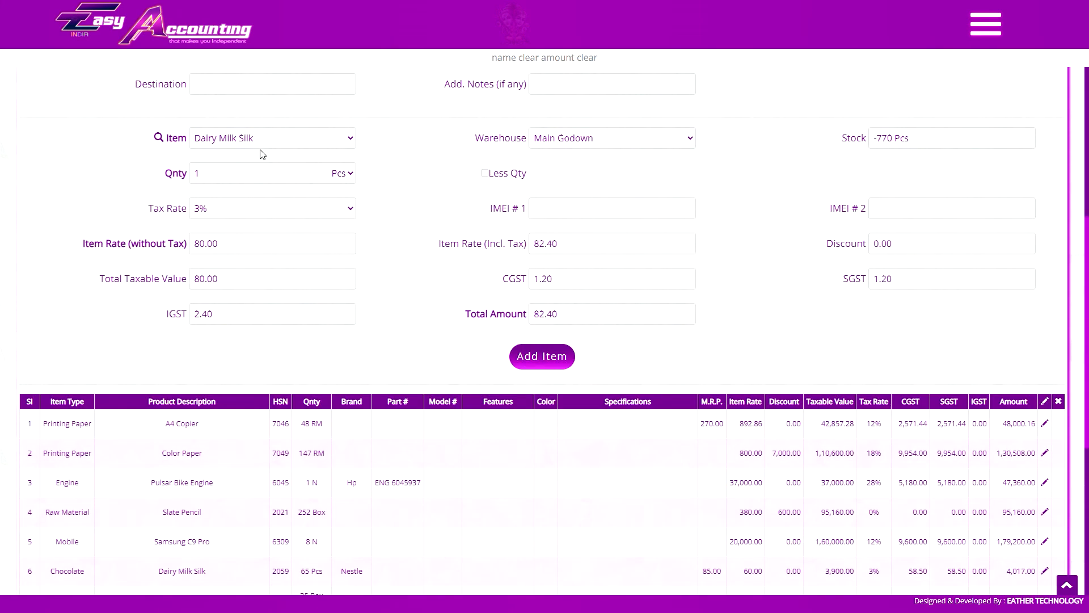
scroll(774, 215, down, 3)
click(542, 186)
scroll(724, 324, down, 1)
scroll(725, 323, up, 5)
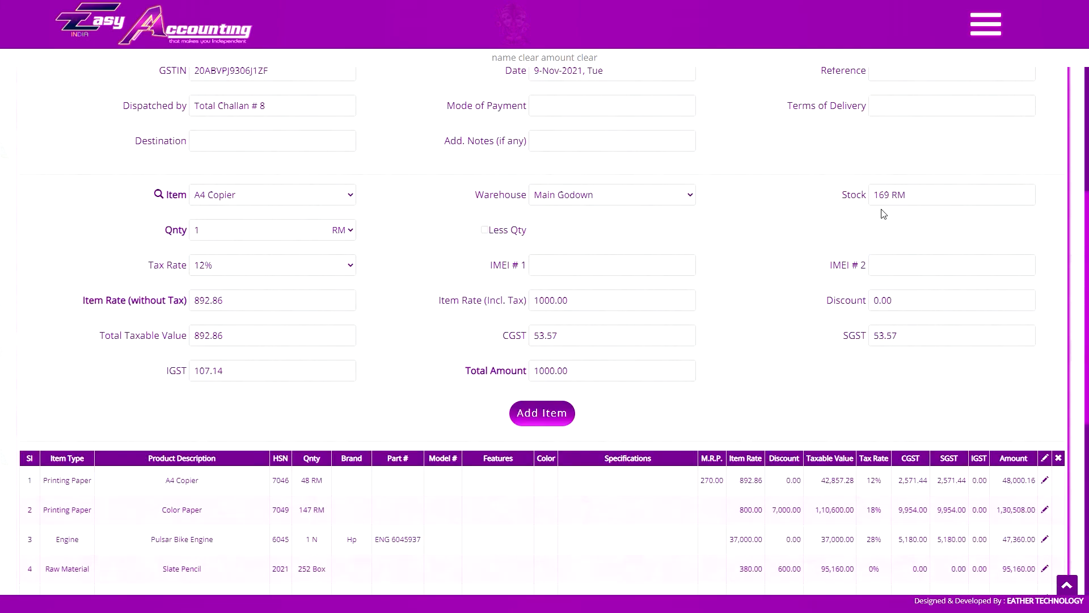
scroll(708, 437, down, 6)
click(683, 452)
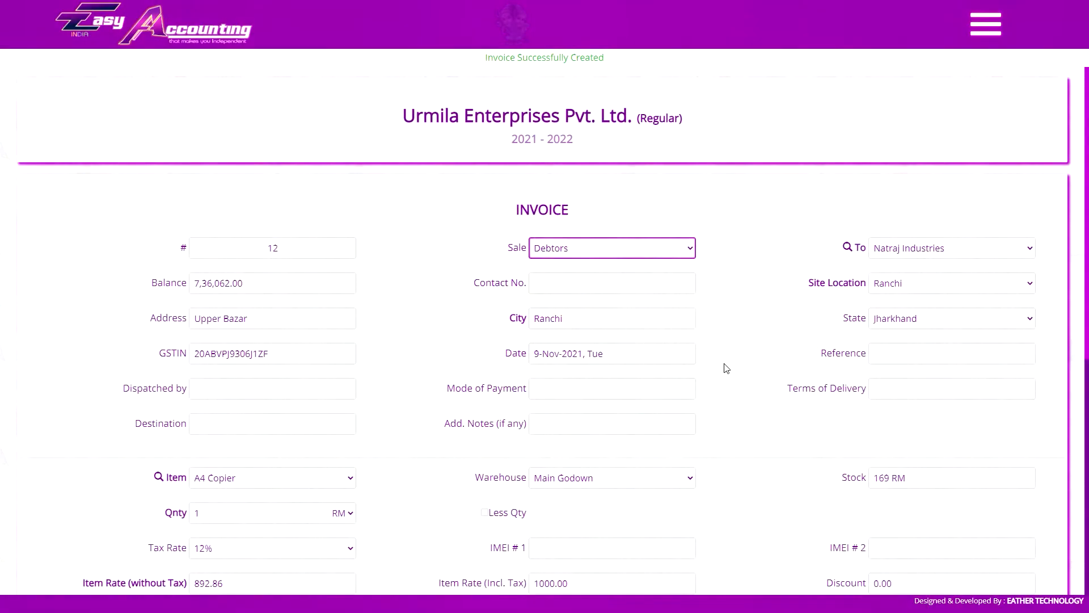
Check the A4 Copier stock in Main Godown on the new blank invoice form
scroll(778, 212, down, 2)
scroll(779, 216, down, 4)
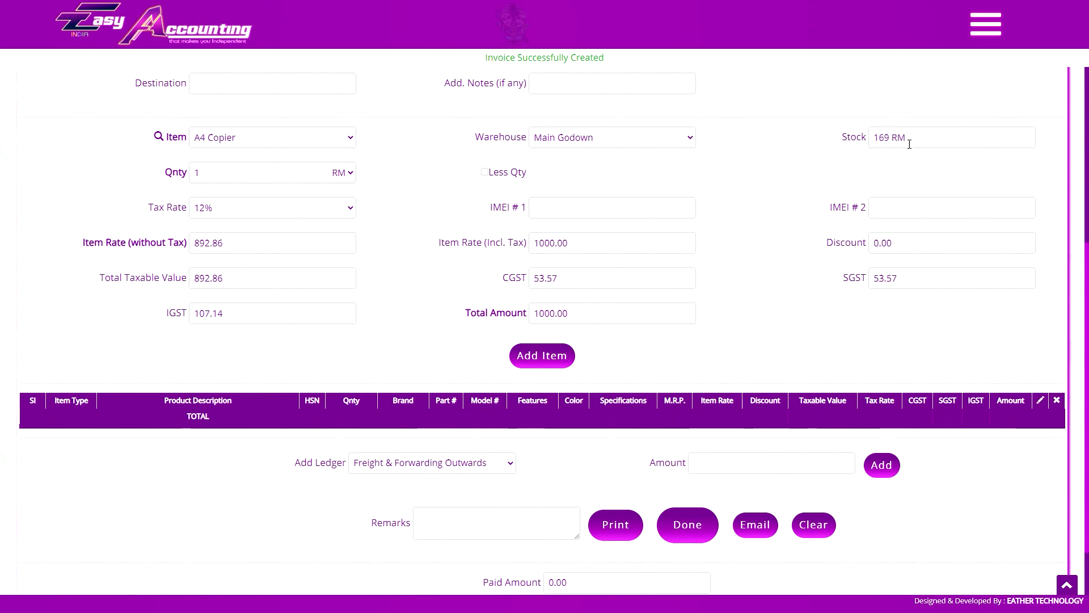
click(238, 144)
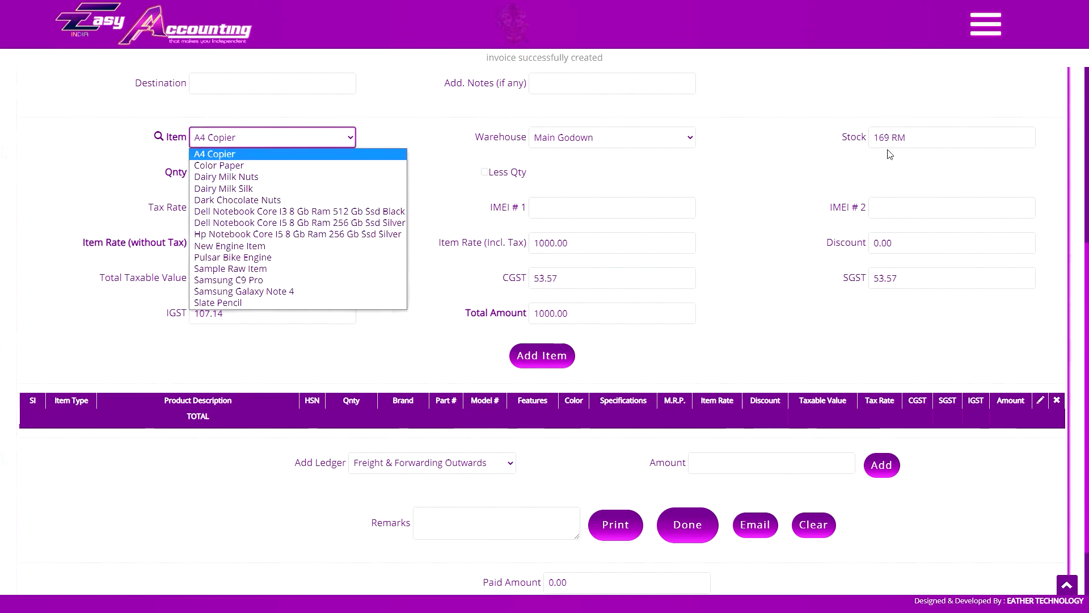
click(914, 160)
scroll(777, 187, up, 1)
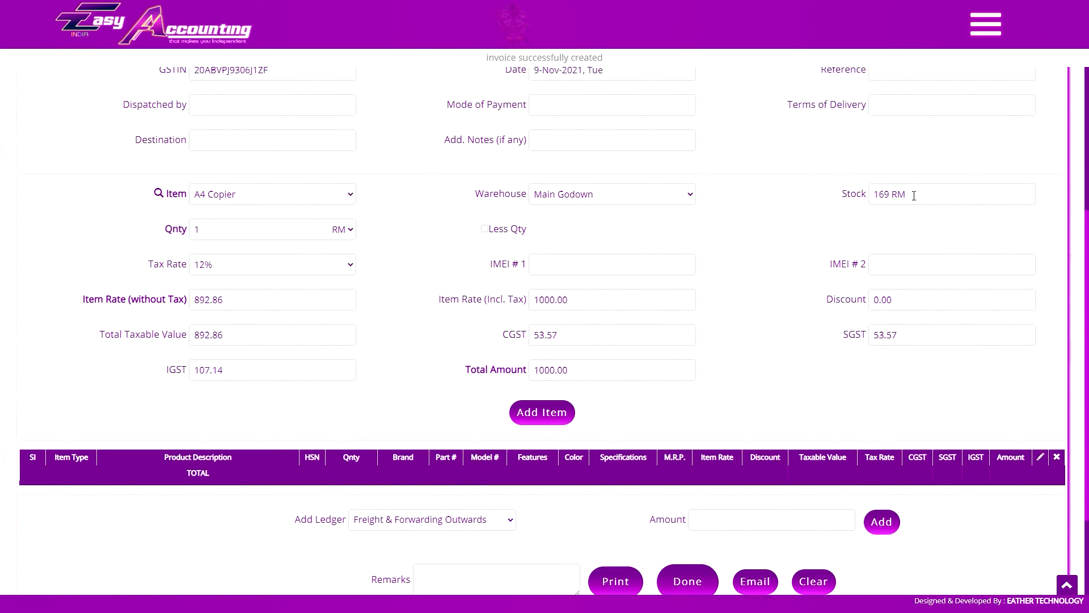
Display the list of sales with the criteria All
click(985, 24)
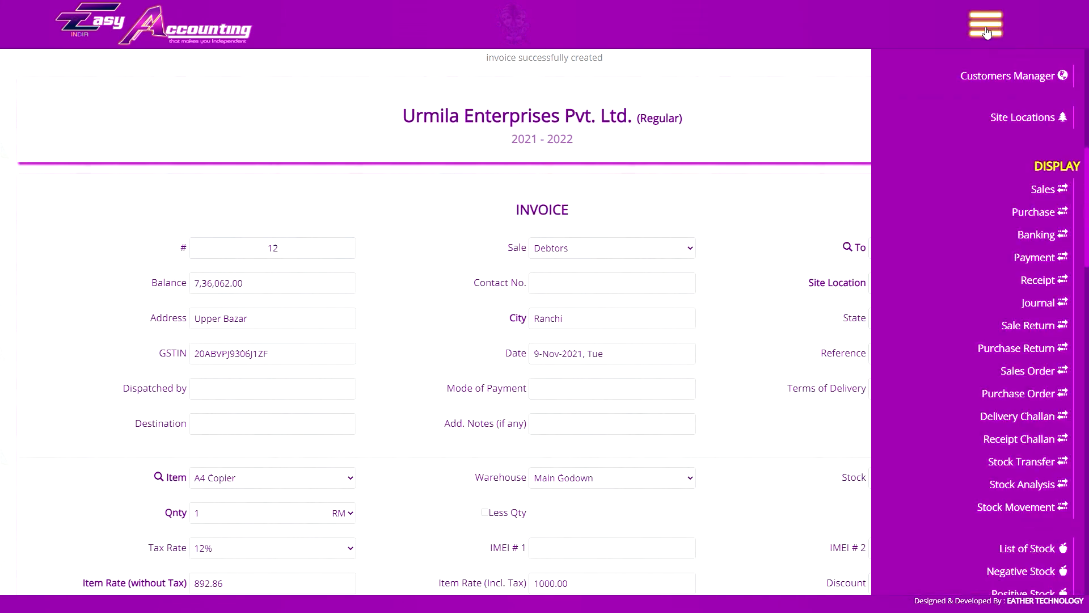
click(1032, 399)
scroll(660, 276, down, 3)
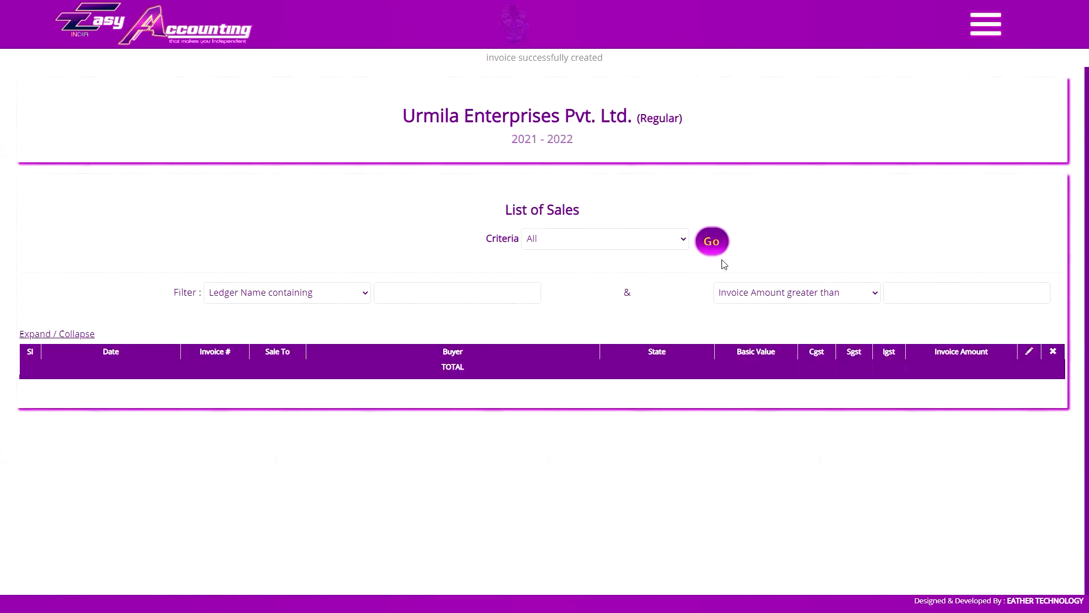
click(713, 242)
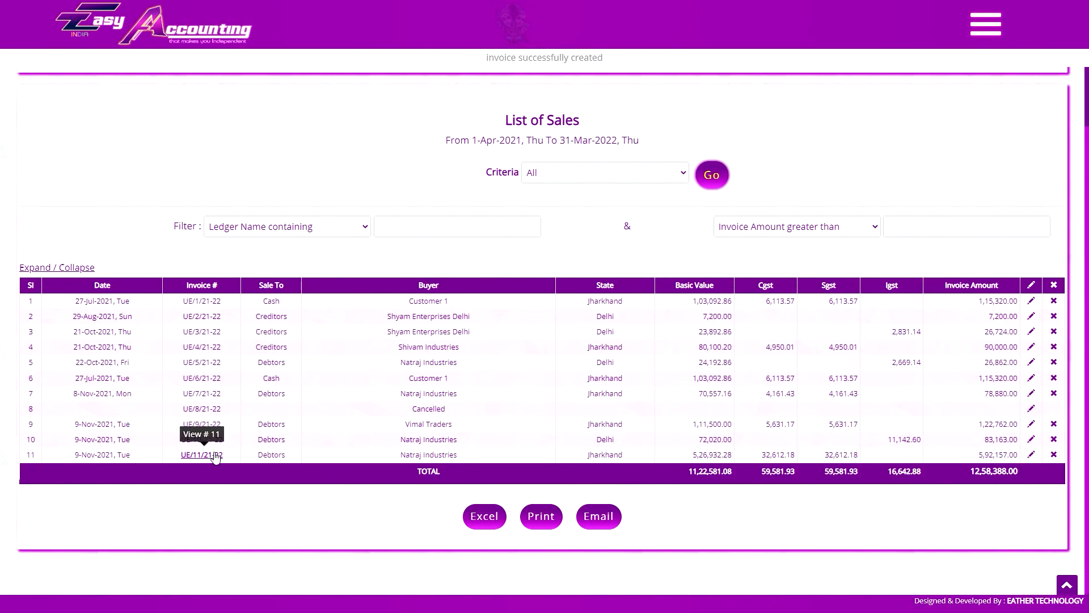
View the latest Natraj Industries invoice and examine its paid amount, amount due and challan-wise details
click(213, 455)
scroll(684, 344, down, 7)
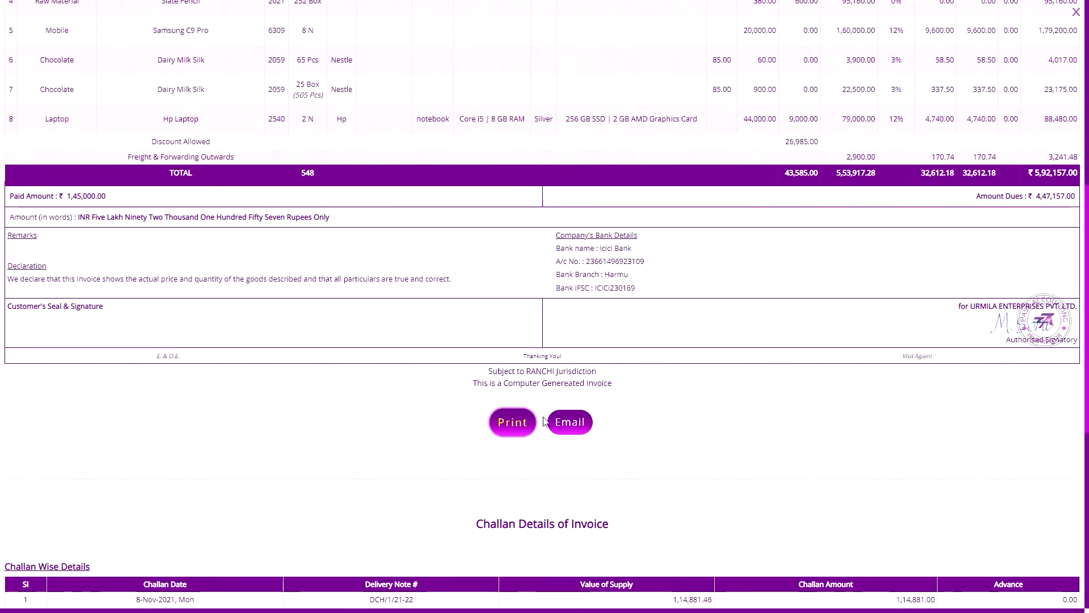
scroll(607, 476, up, 1)
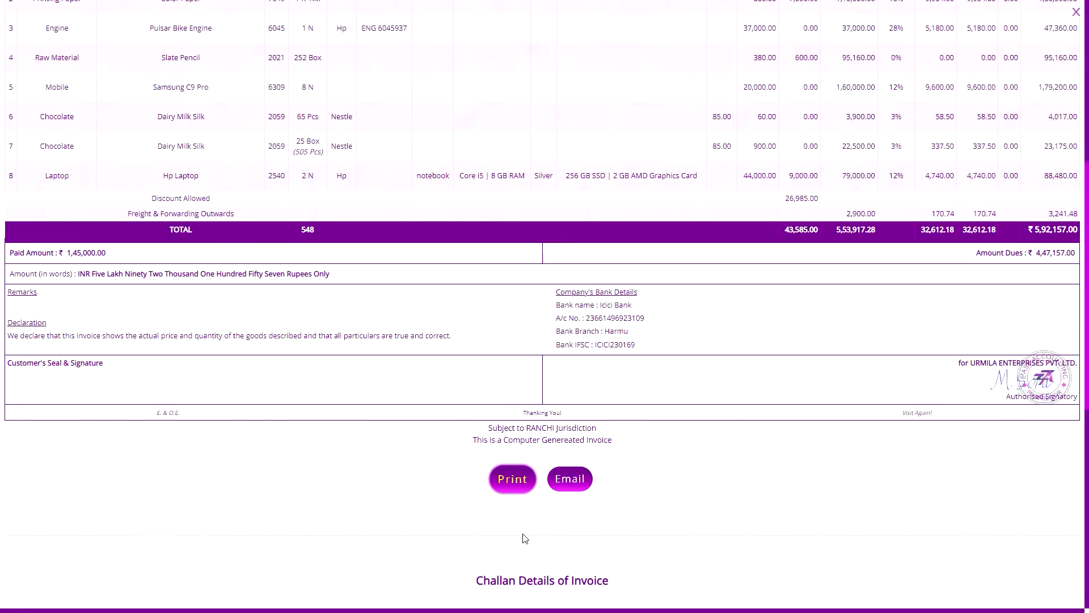
scroll(640, 419, down, 5)
scroll(640, 418, down, 4)
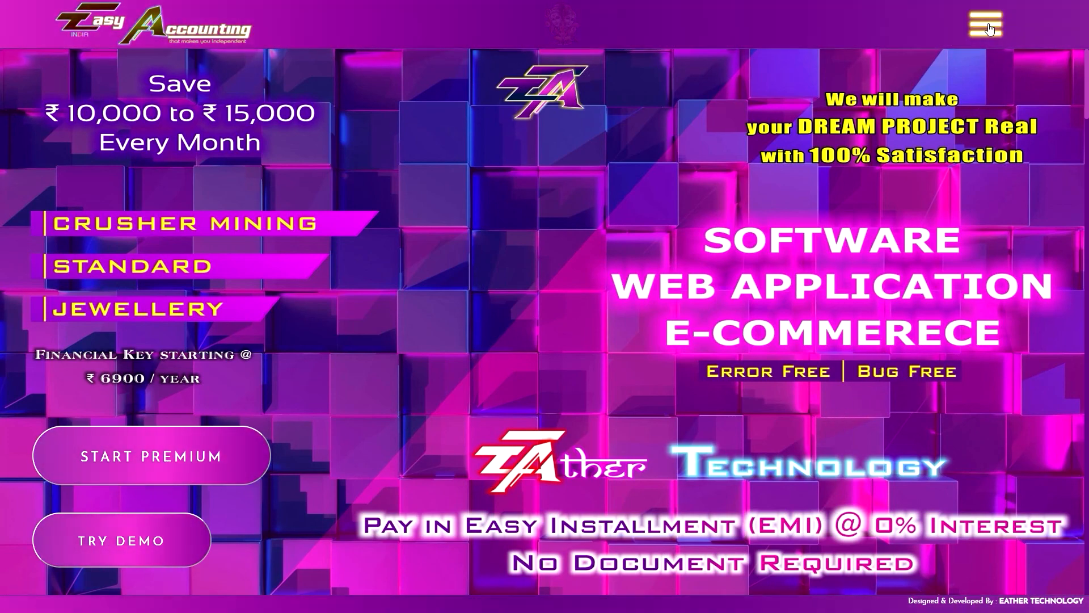
Browse the website's page previews past Developer of EA and open the Payment & EMI Info page
click(988, 27)
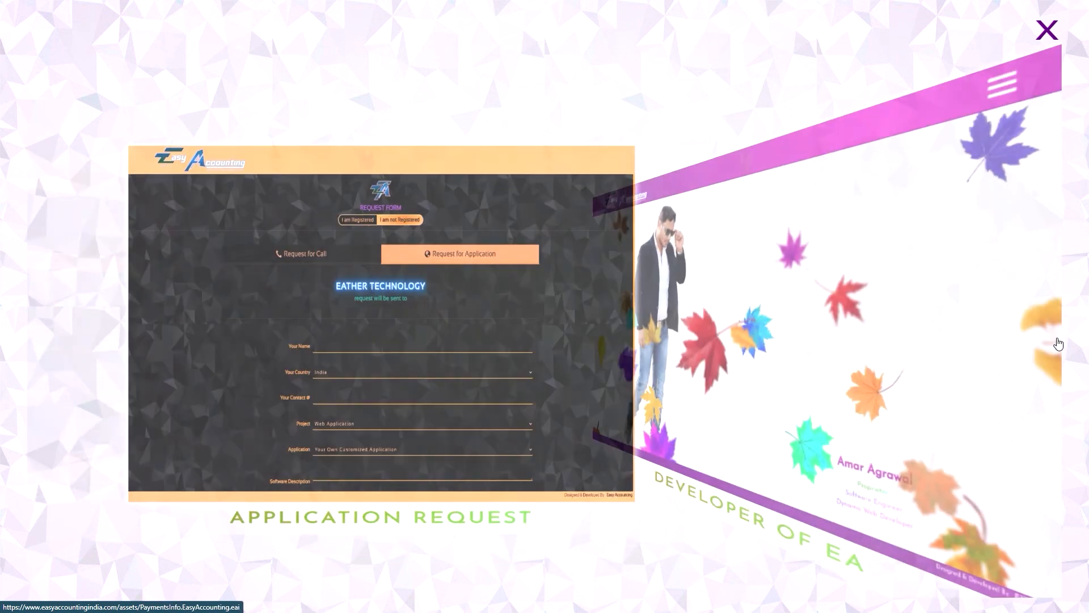
click(1057, 346)
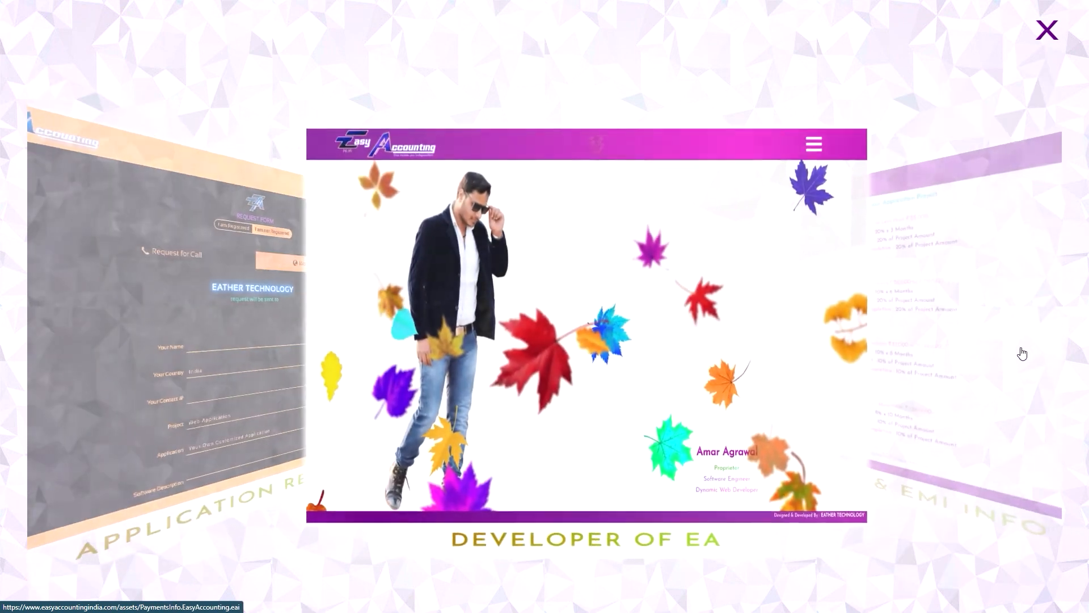
click(1022, 354)
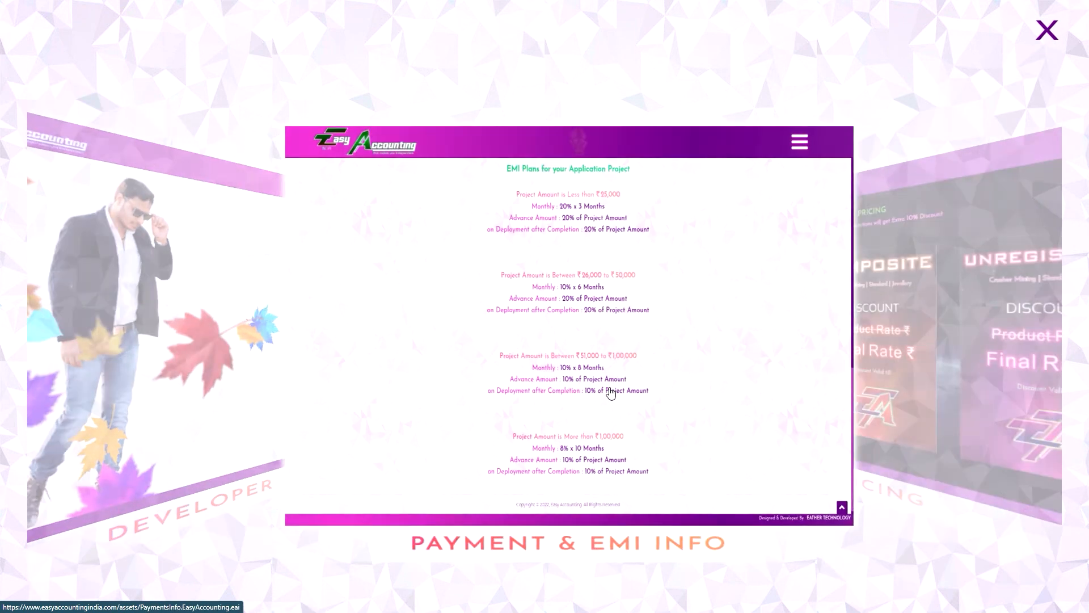
click(610, 392)
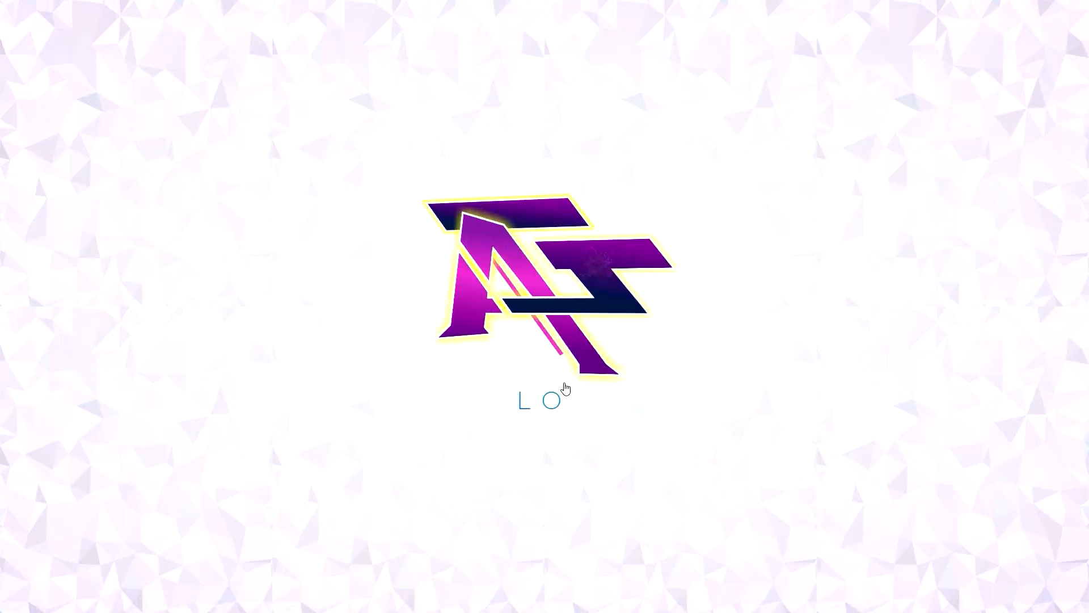